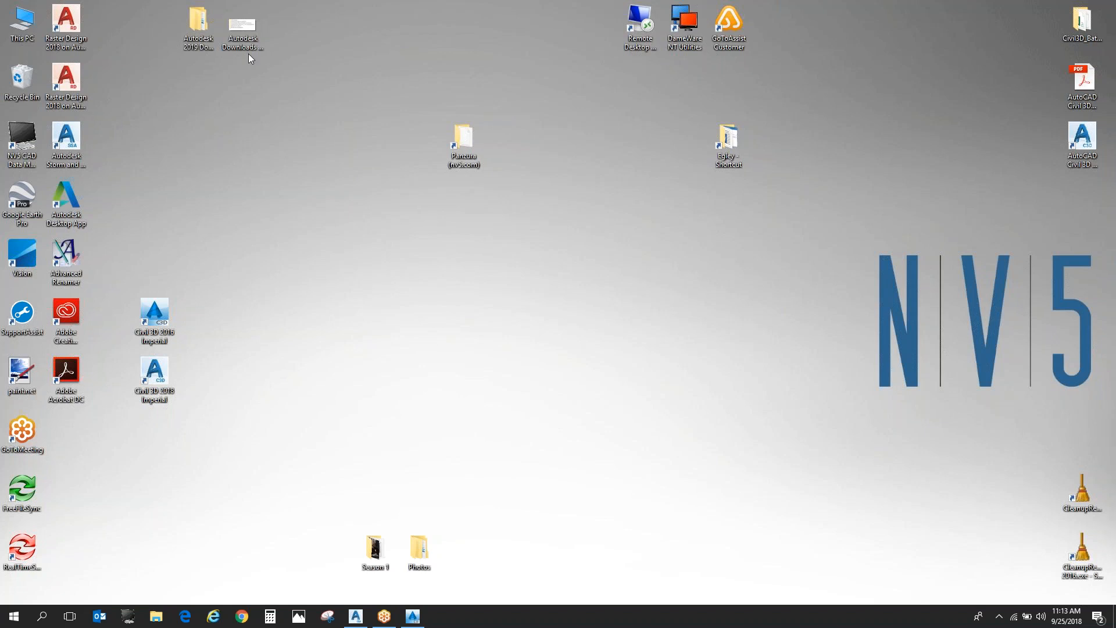
- Open the 2268-SD office folder on the BD (O:) network drive
double_click(29, 32)
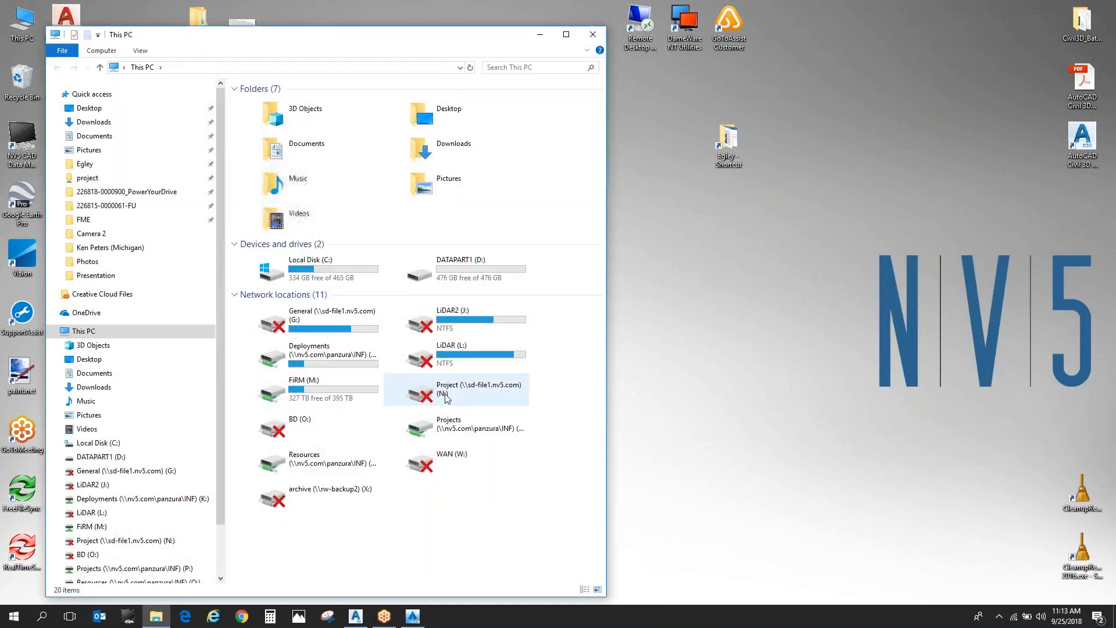
left_click(330, 427)
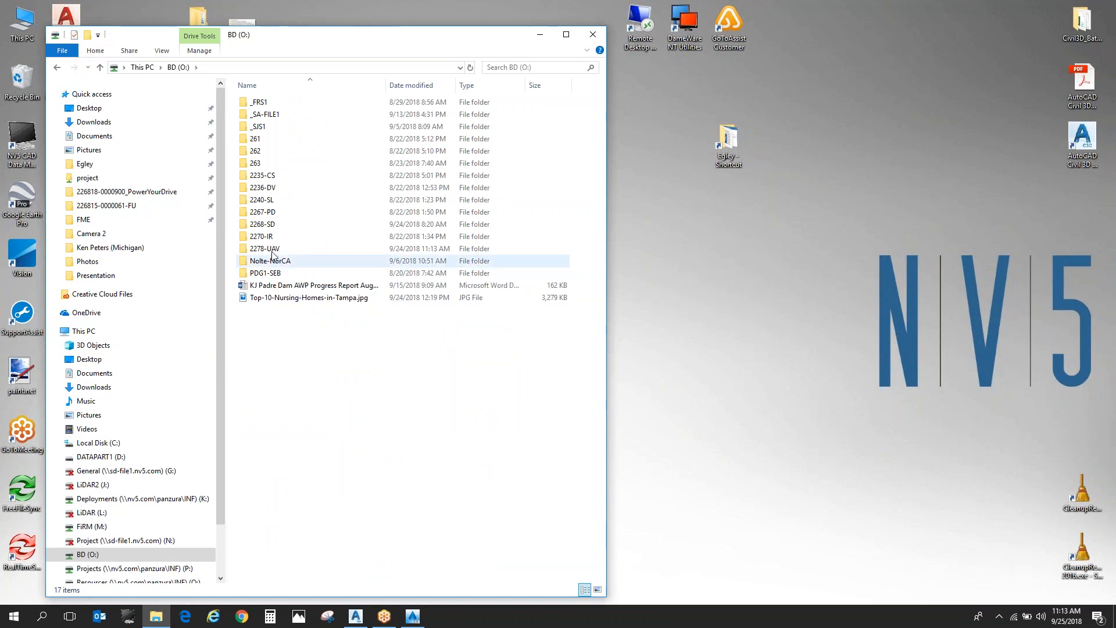
left_click(296, 227)
double_click(297, 227)
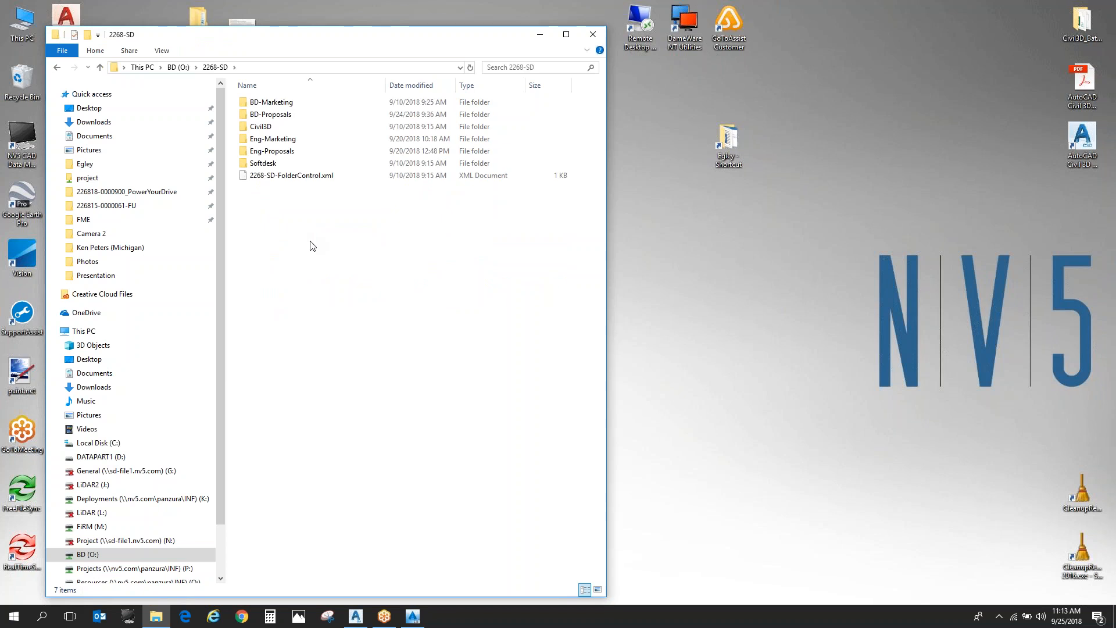
- Point out the BD-Marketing and BD-Proposals folders, and open the 2018 folder of SDGE within BD-Proposals
left_click(292, 102)
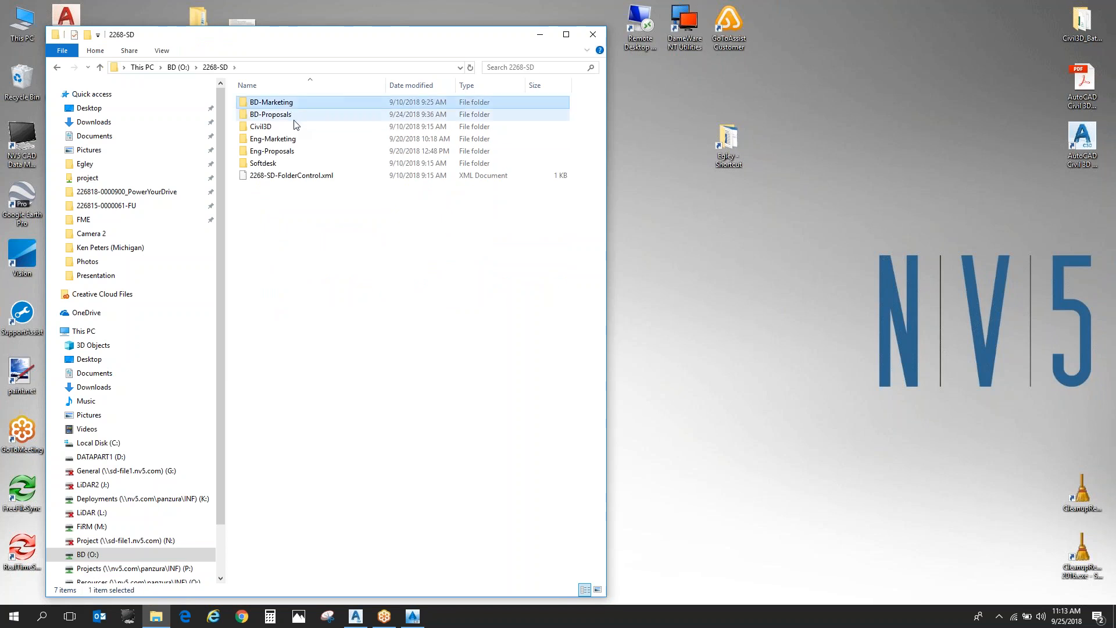
left_click(289, 115, "ctrl")
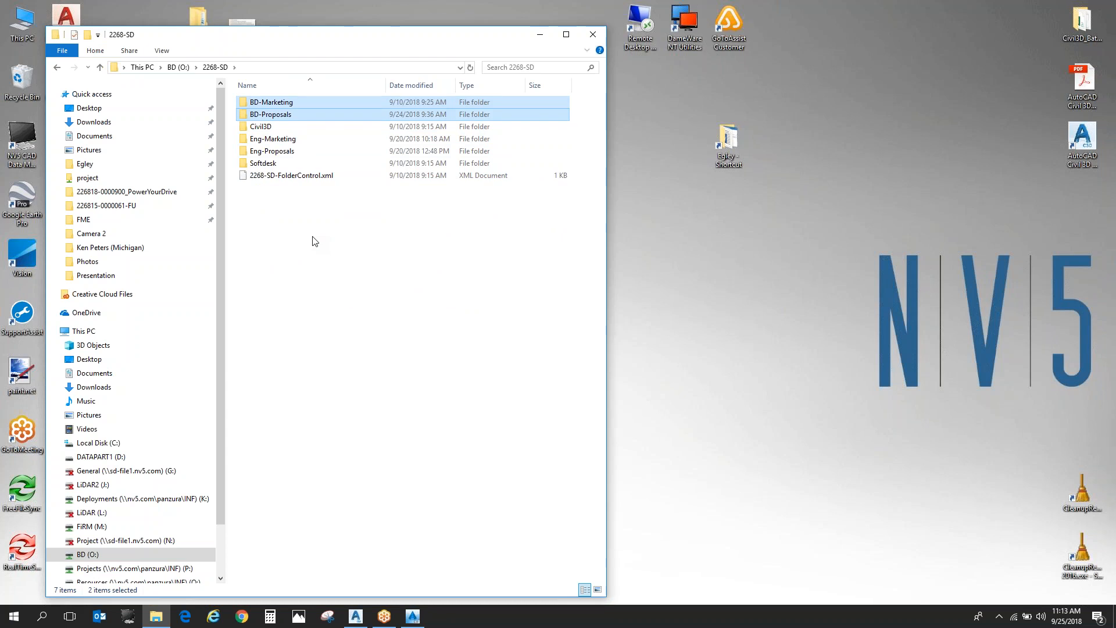
double_click(279, 114)
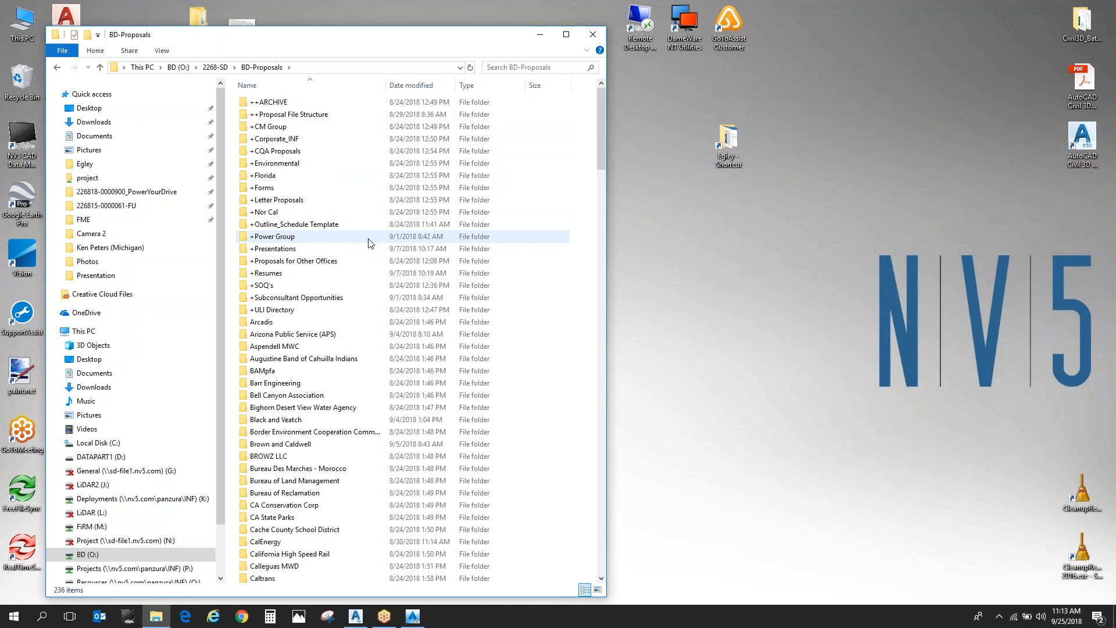
scroll(355, 282, "down", 20)
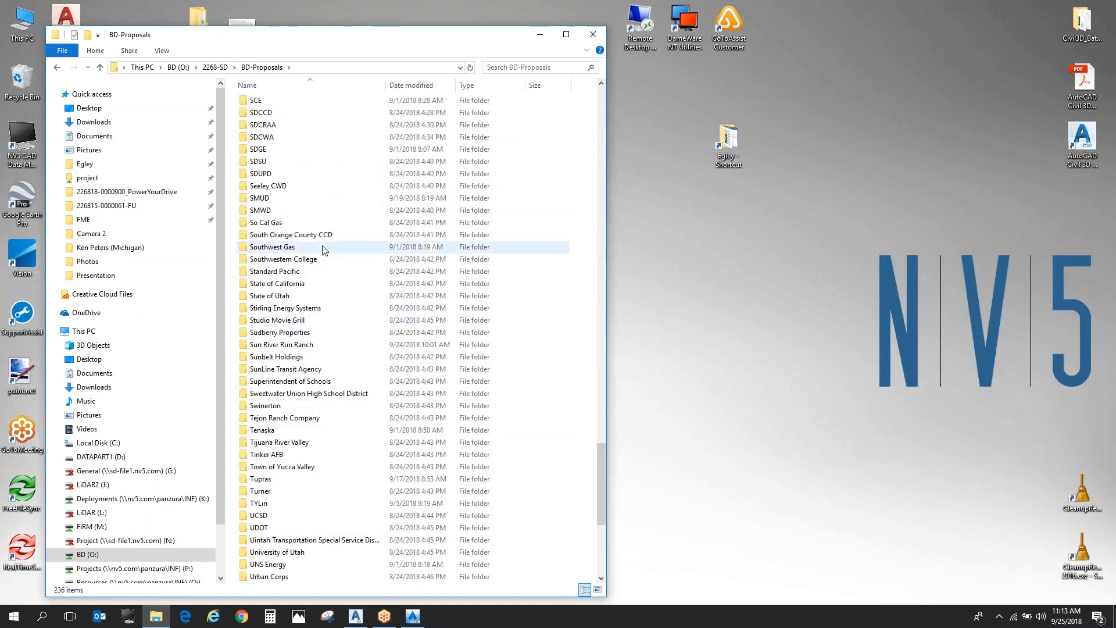
left_click(305, 149)
double_click(303, 149)
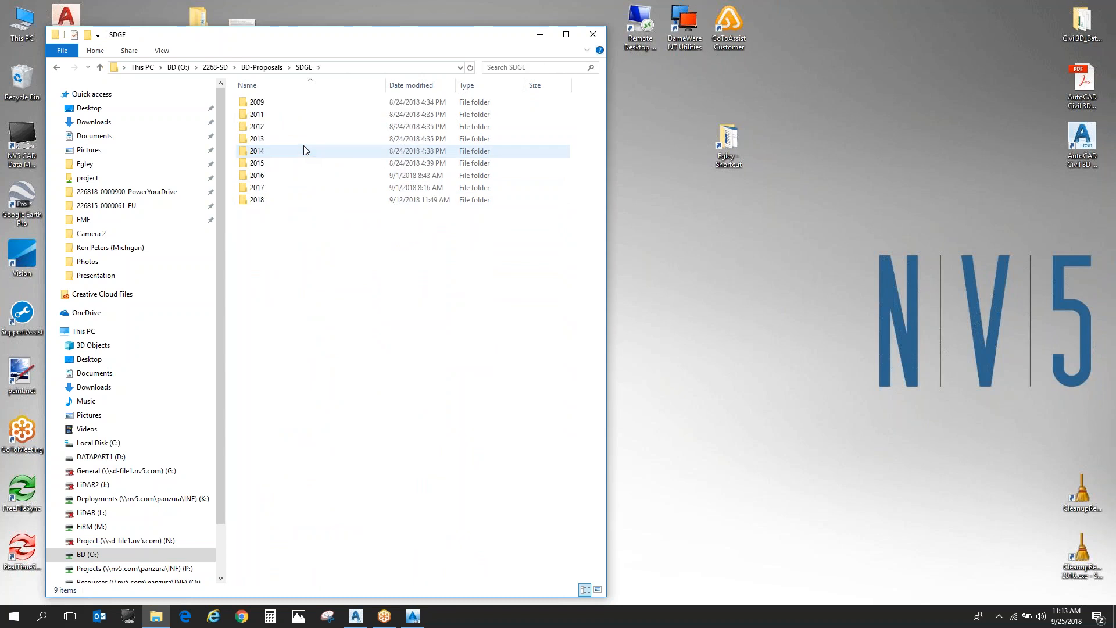
double_click(305, 200)
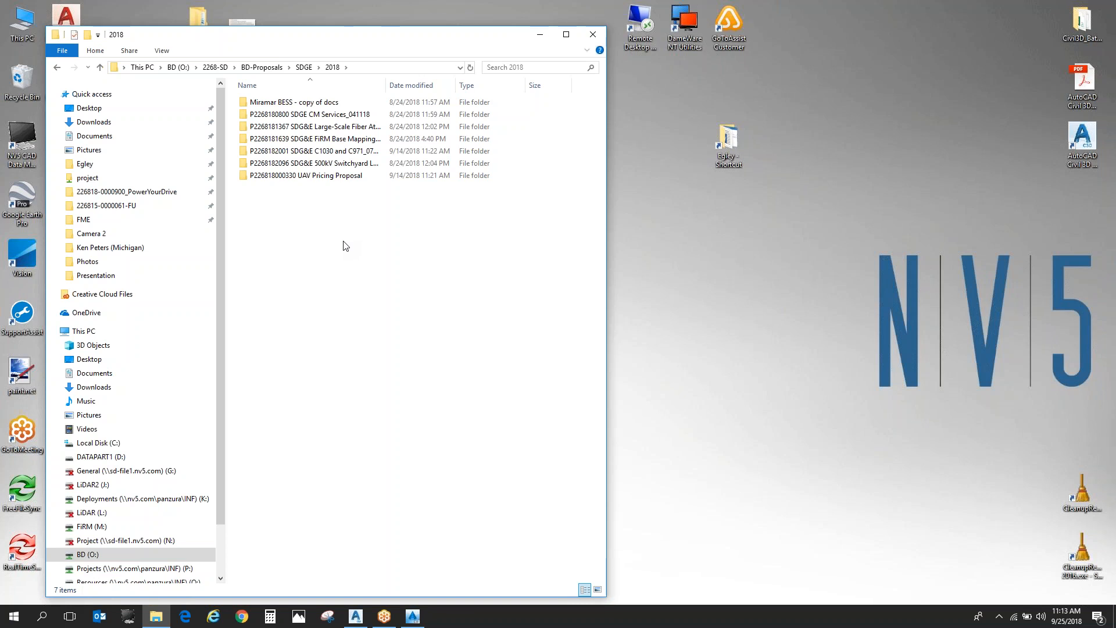
- Return to the 2268-SD folder and highlight the Eng-Marketing and Eng-Proposals folders together
key("BackSpace")
key("BackSpace")
key("BackSpace")
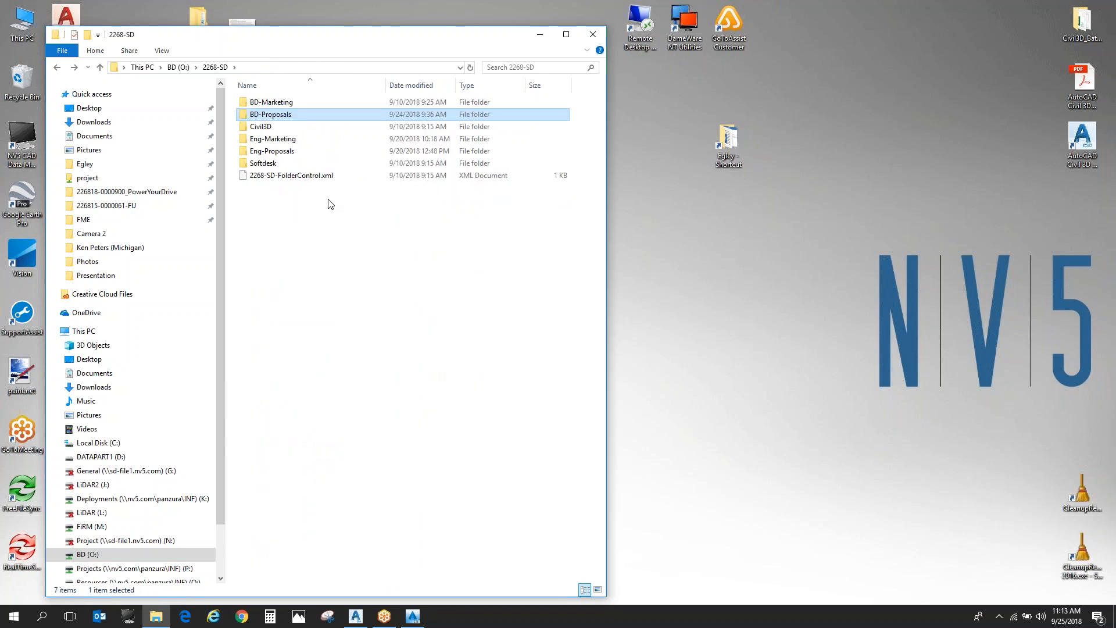
left_click(301, 140)
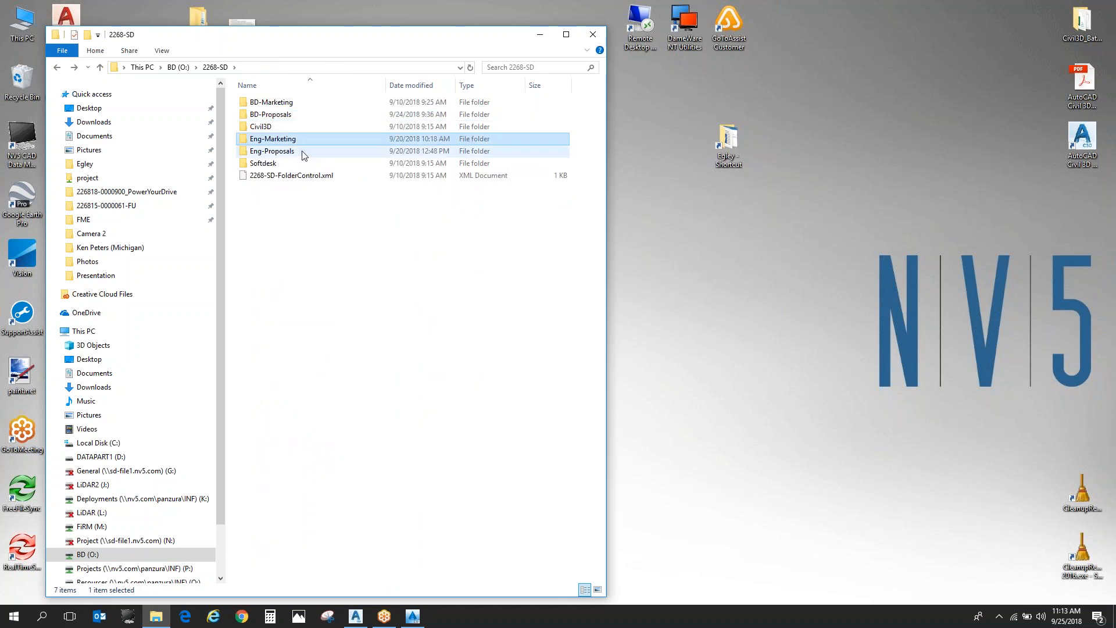
left_click(302, 153, "shift")
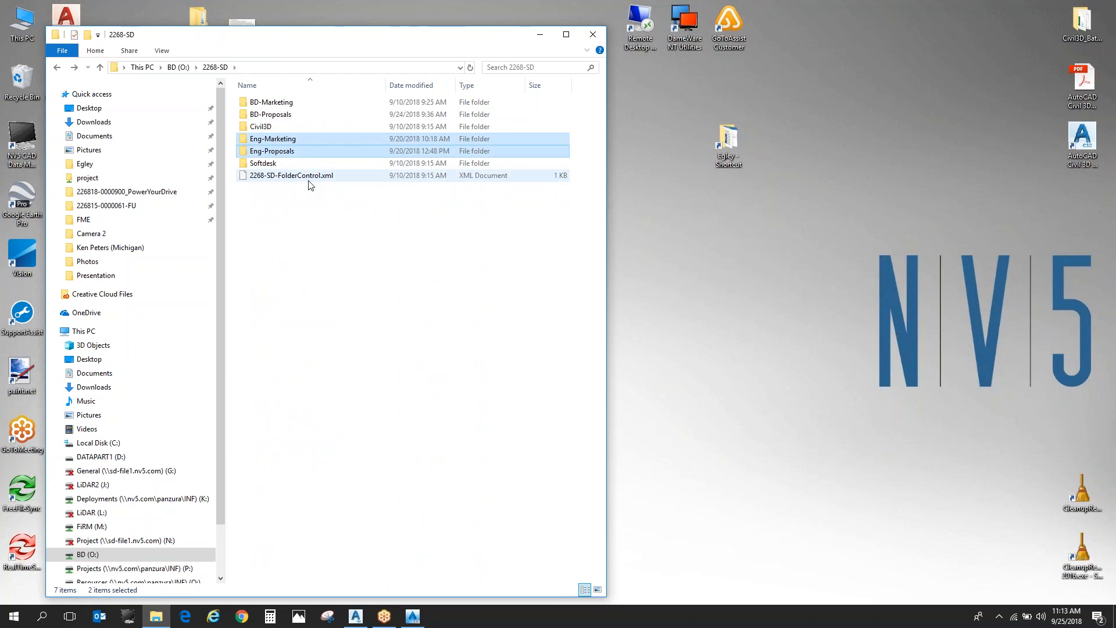
left_click(312, 232)
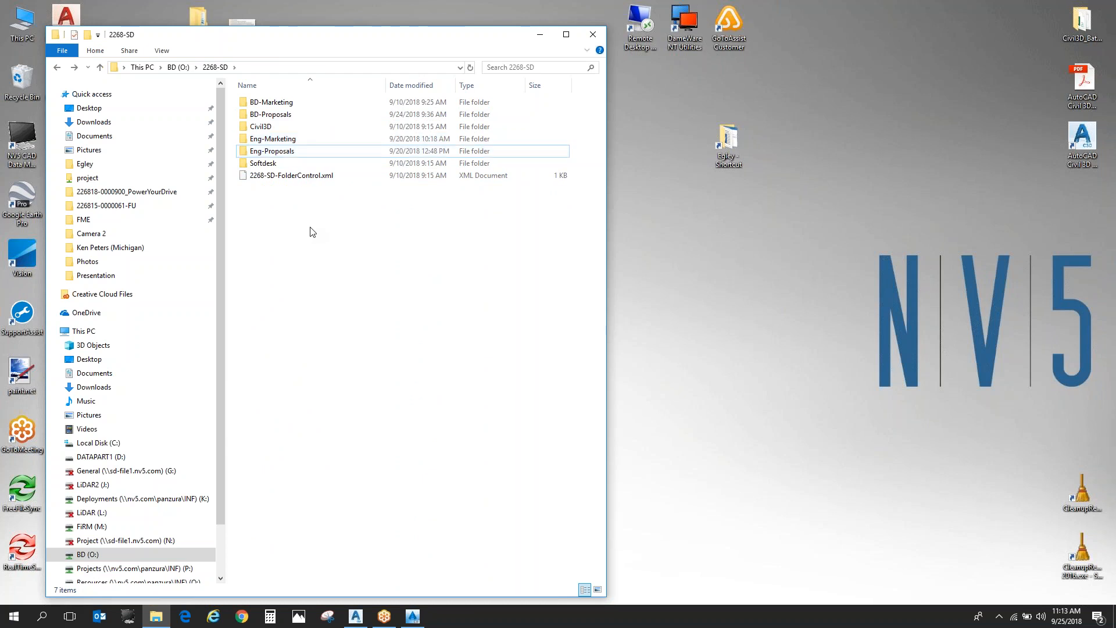
- Look inside the Eng-Marketing folder and its GAS GROUP subfolder, and return to 2268-SD
double_click(300, 140)
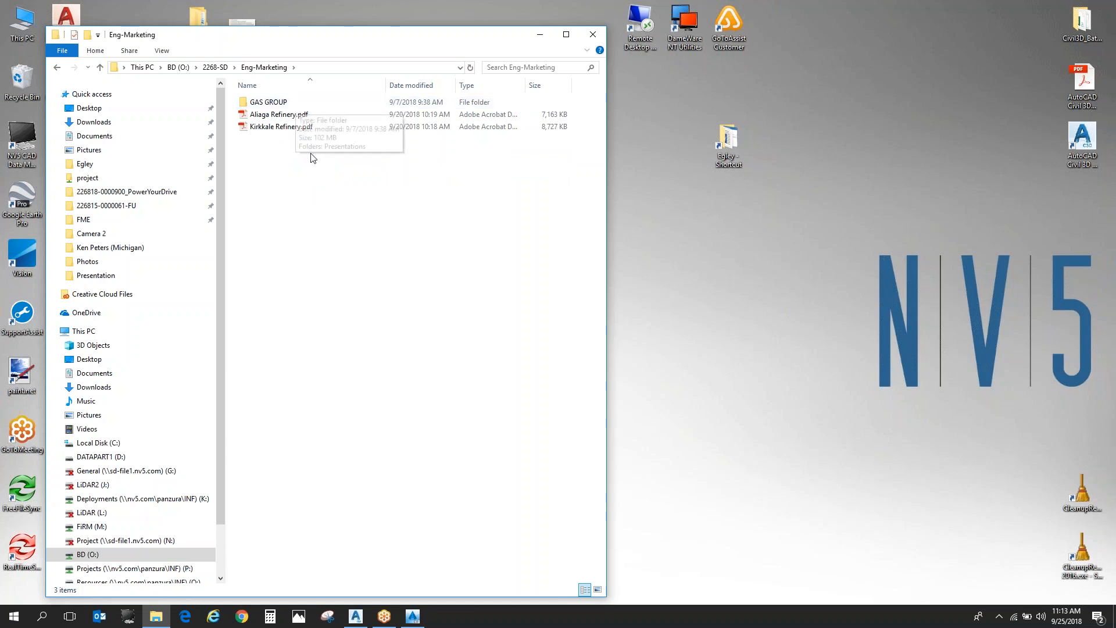
double_click(291, 102)
key("alt+Left")
key("alt+Left")
- Look through the Private Institutions folder in Eng-Proposals, and go back up to the root of the BD (O:) drive
left_click(306, 152)
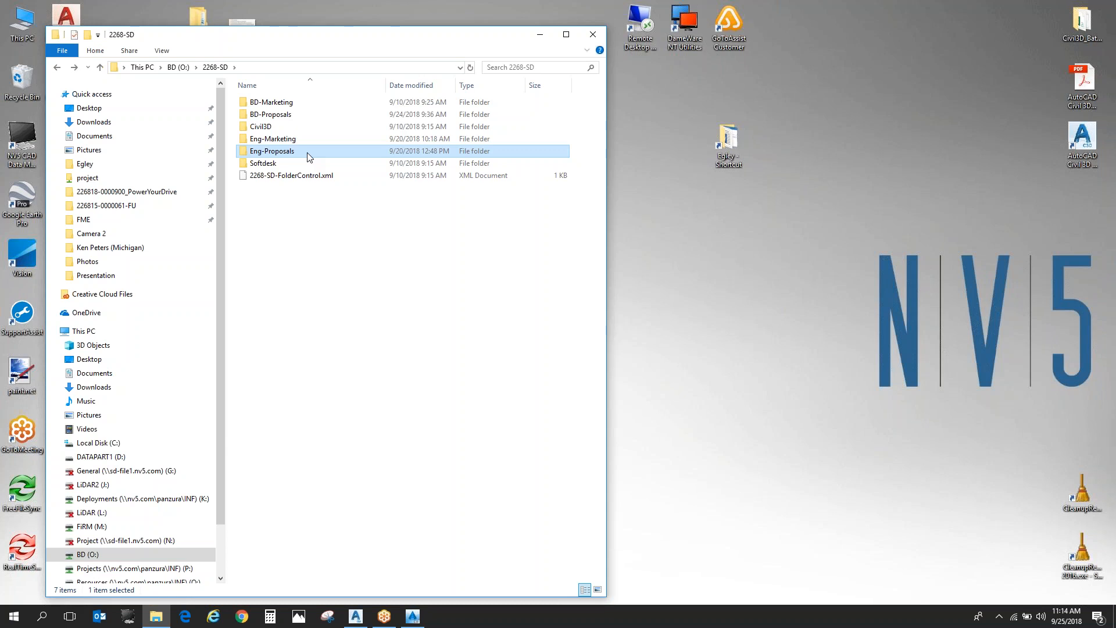
double_click(308, 157)
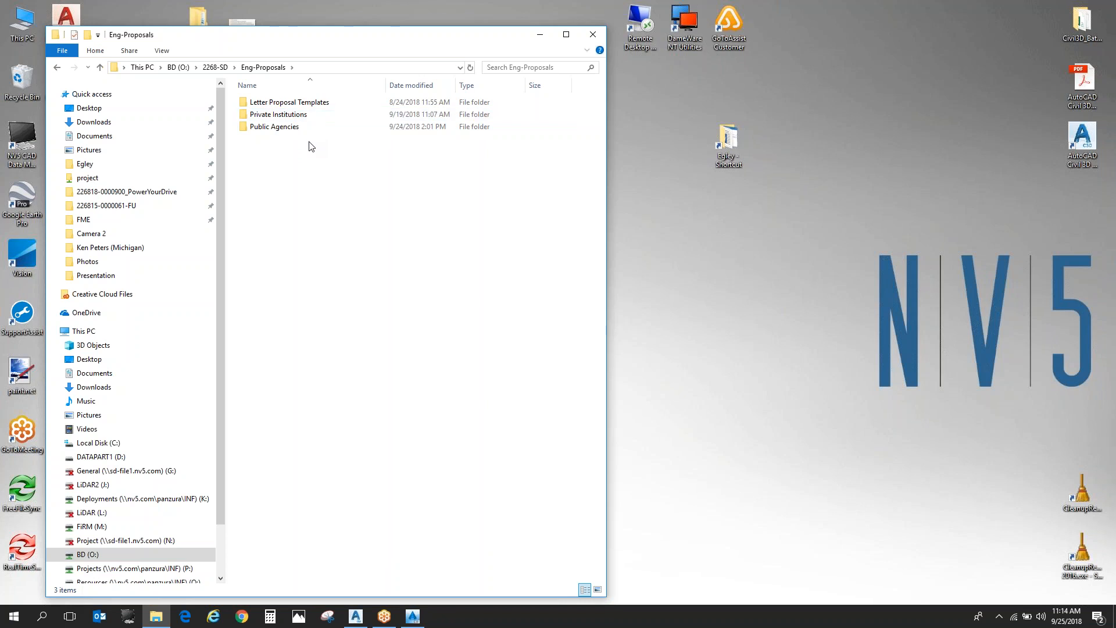
double_click(307, 116)
scroll(388, 355, "down", 20)
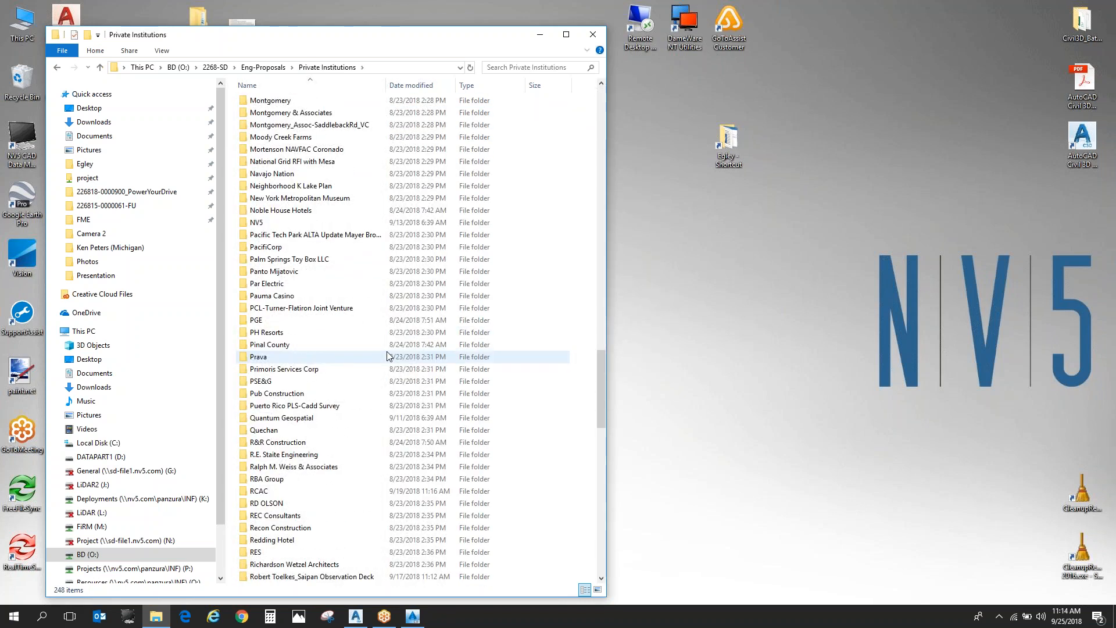
key("alt+Left")
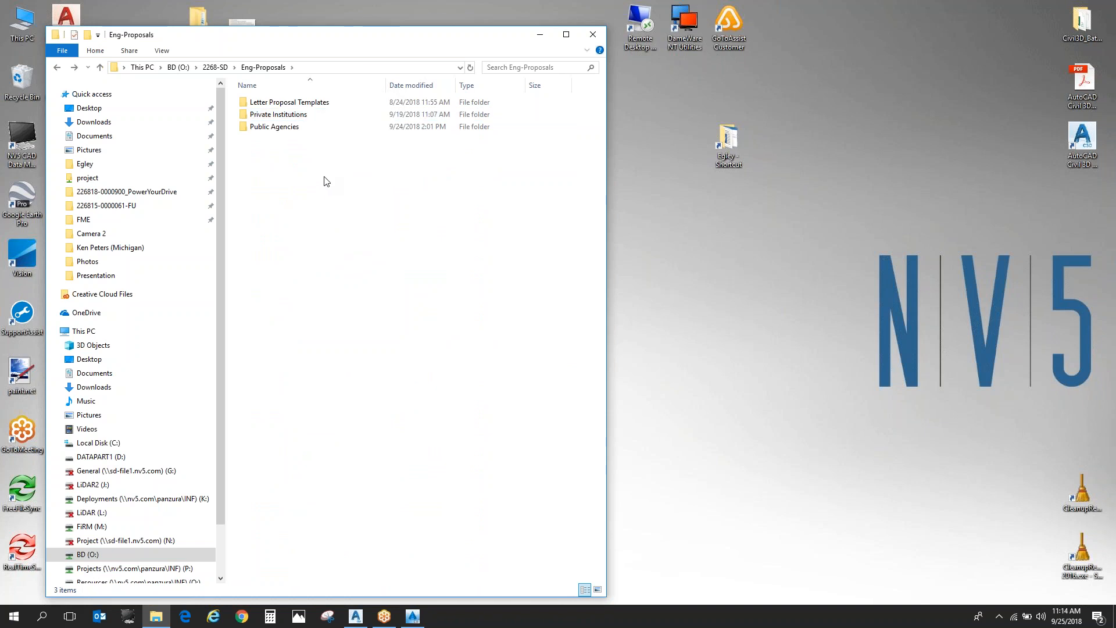
key("alt+Left")
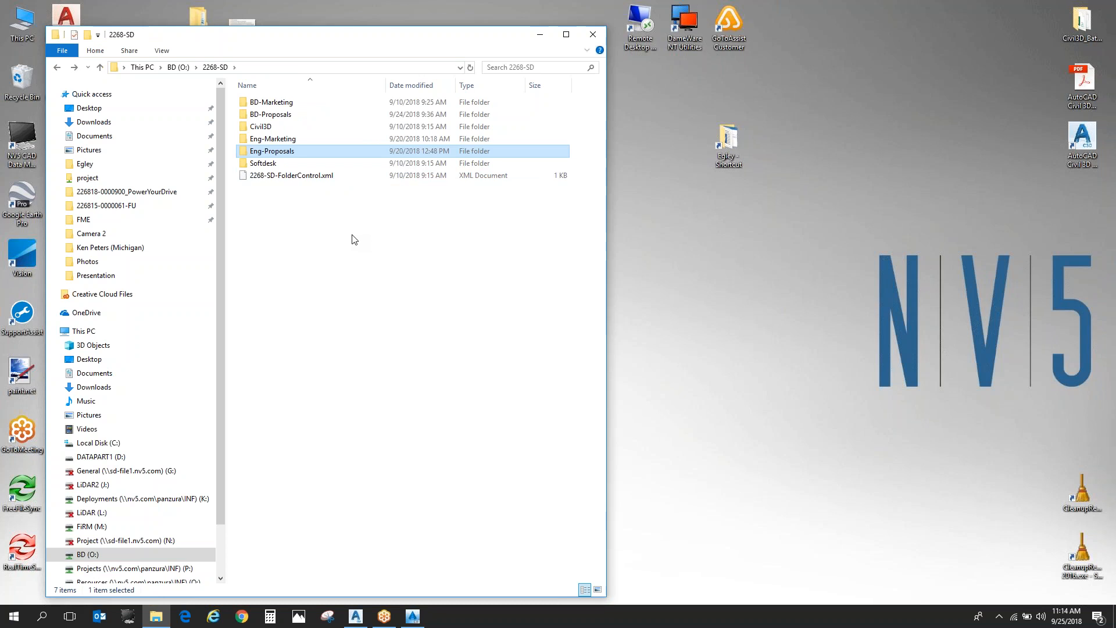
key("alt+Left")
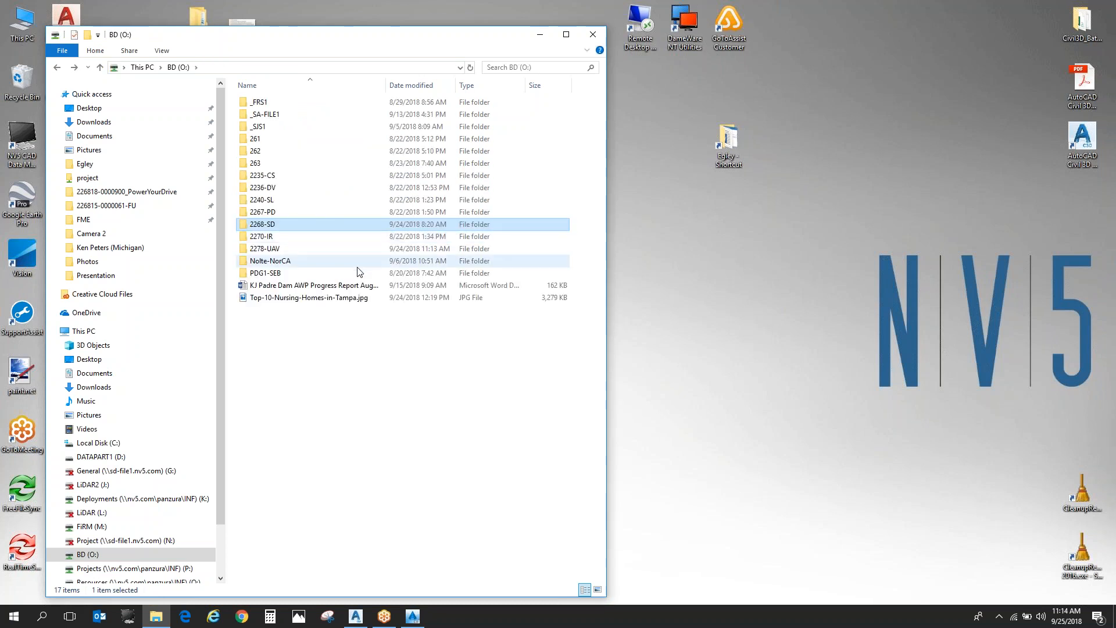
left_click(360, 337)
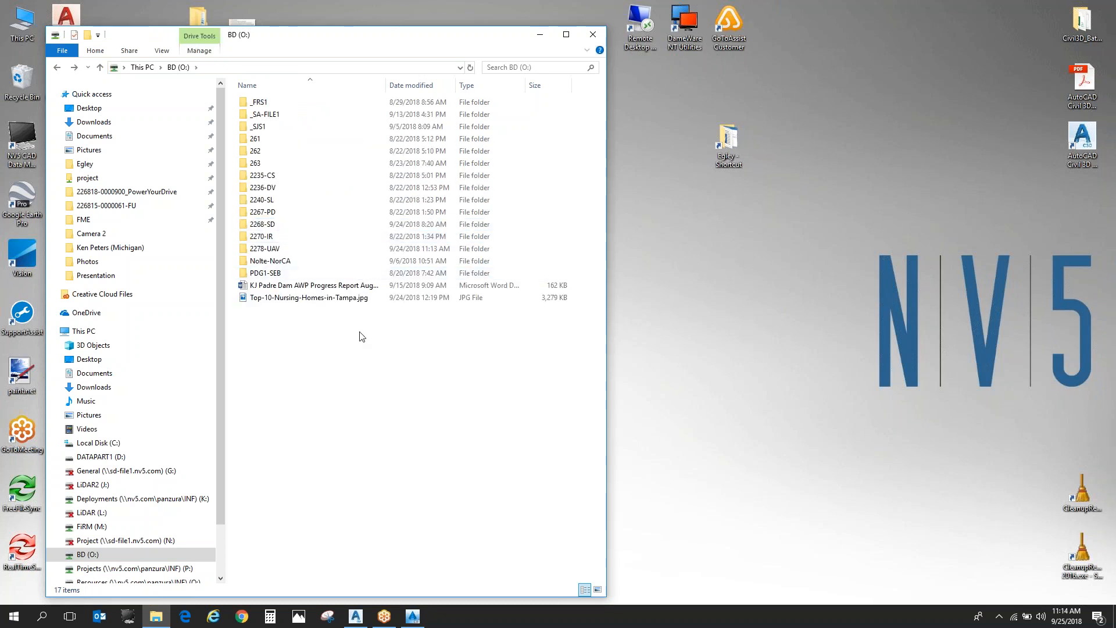
- Look through the project folder list on the Project (N:) drive
left_click(144, 541)
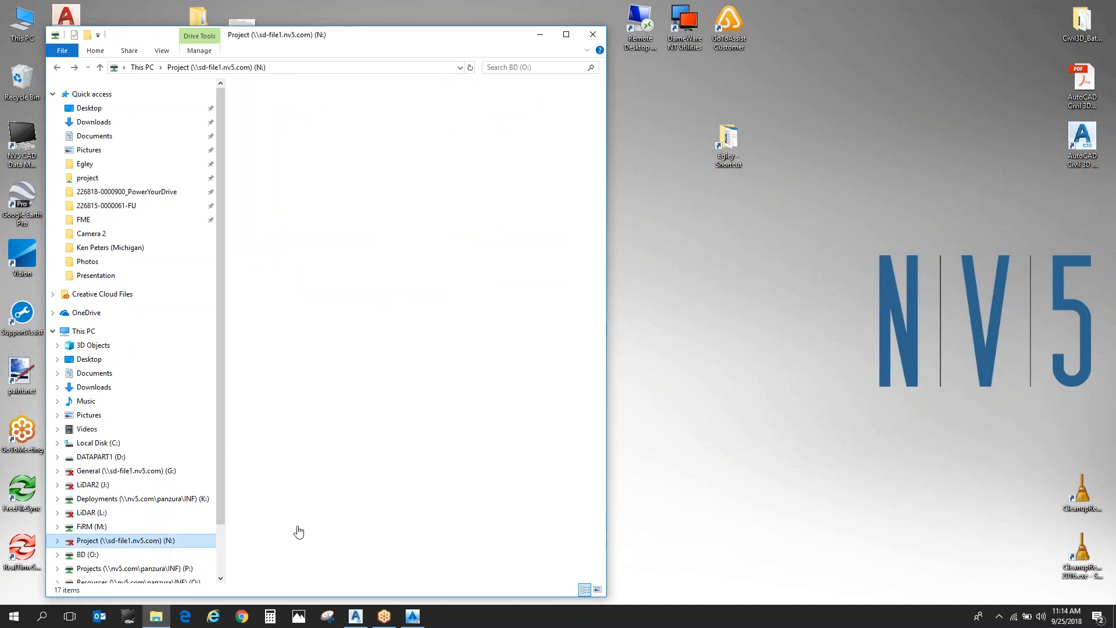
left_click_drag(600, 96, 605, 565)
scroll(391, 437, "up", 20)
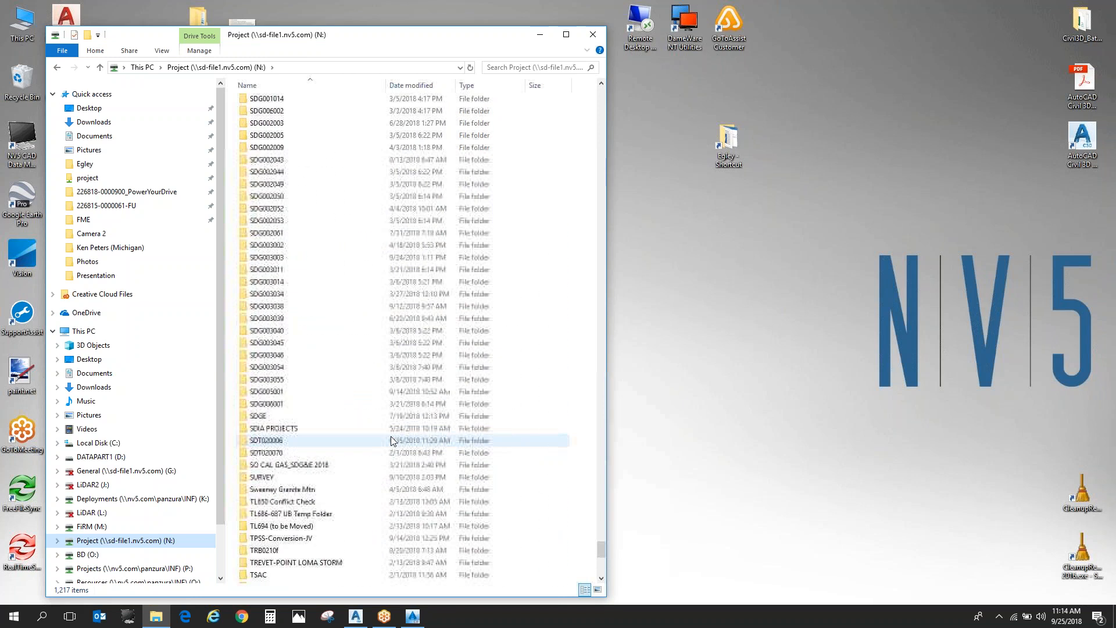
scroll(391, 437, "up", 20)
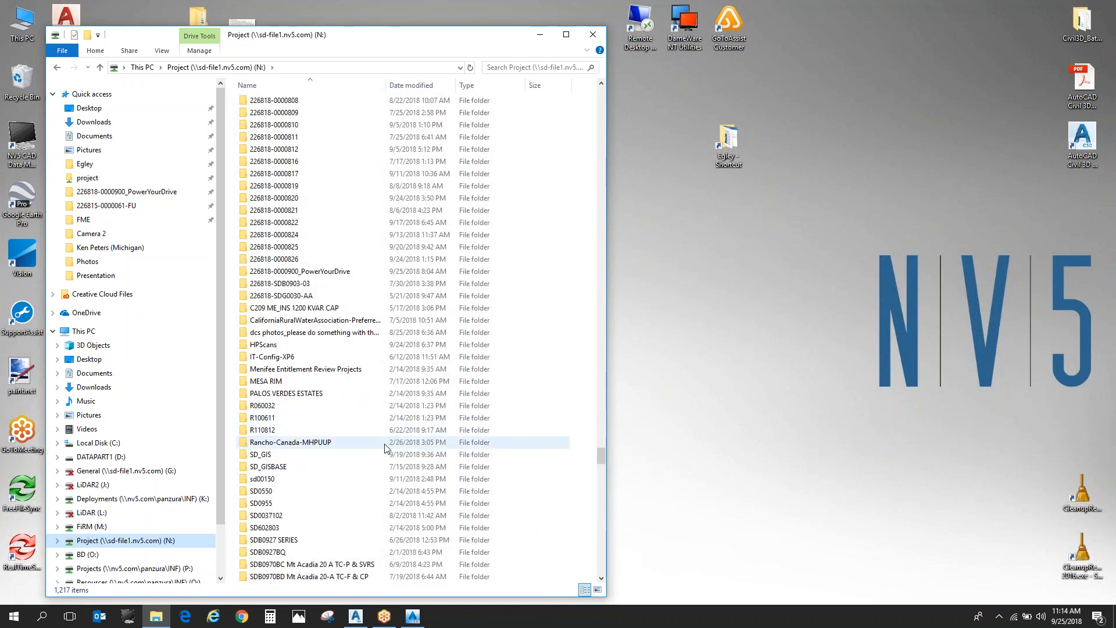
- Look inside the 2279-BU office folder on the Projects (P:) drive and return to the drive's root
left_click(149, 569)
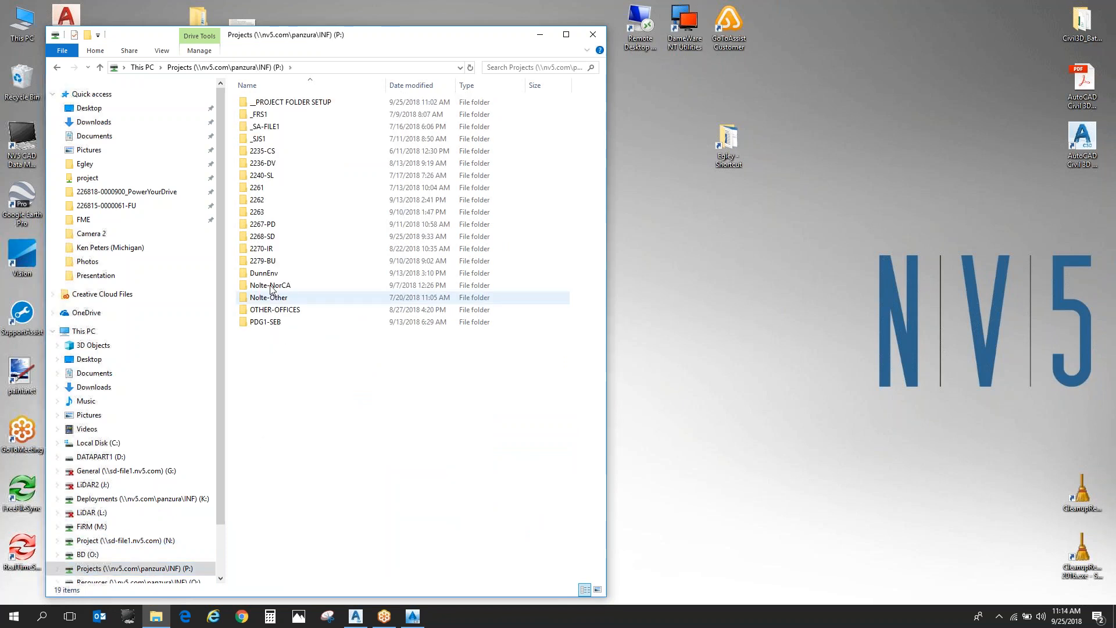
left_click(287, 261)
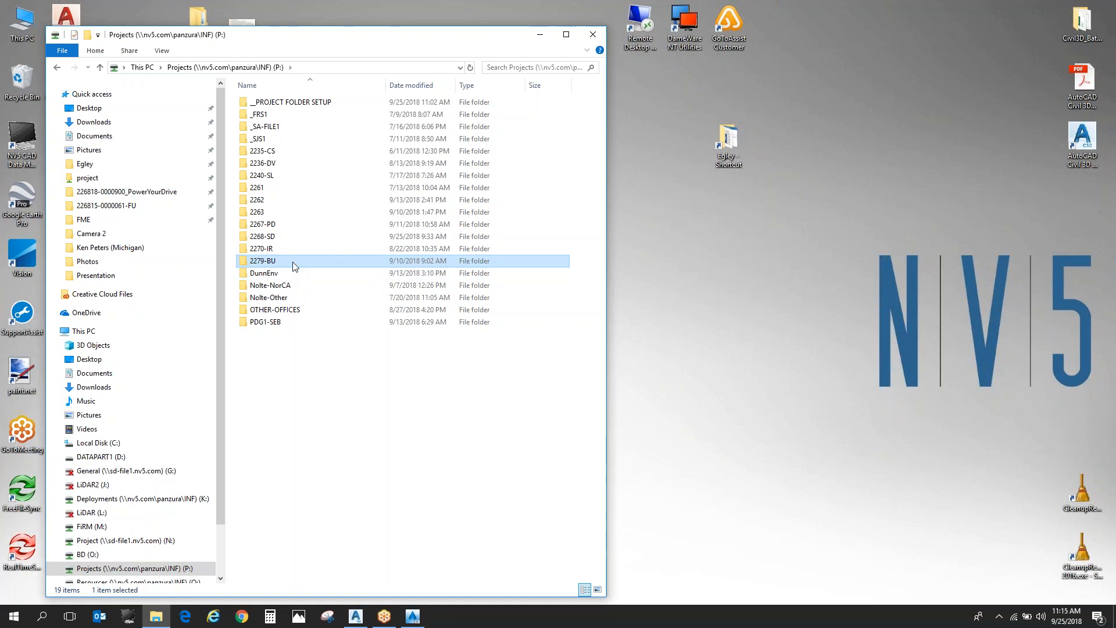
double_click(292, 264)
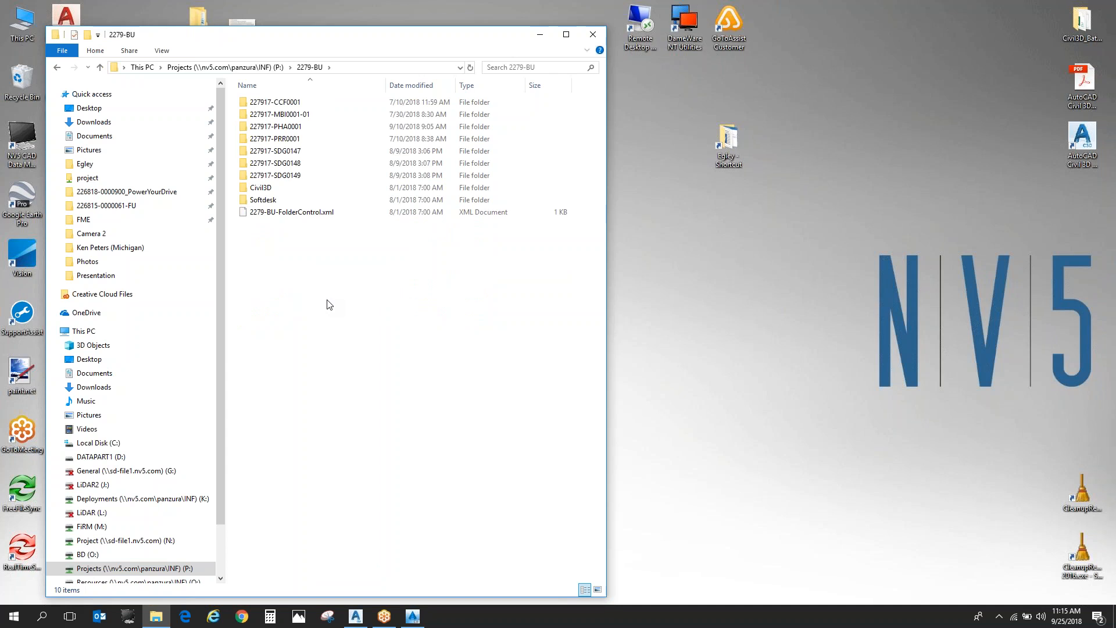
key("alt+Left")
left_click(408, 384)
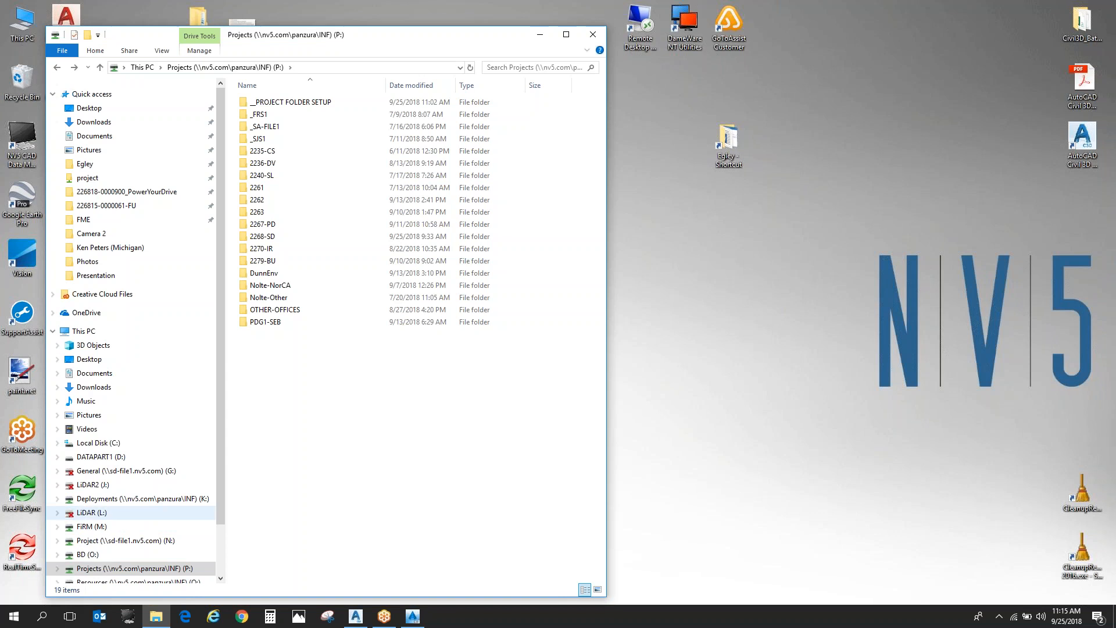
left_click(116, 540)
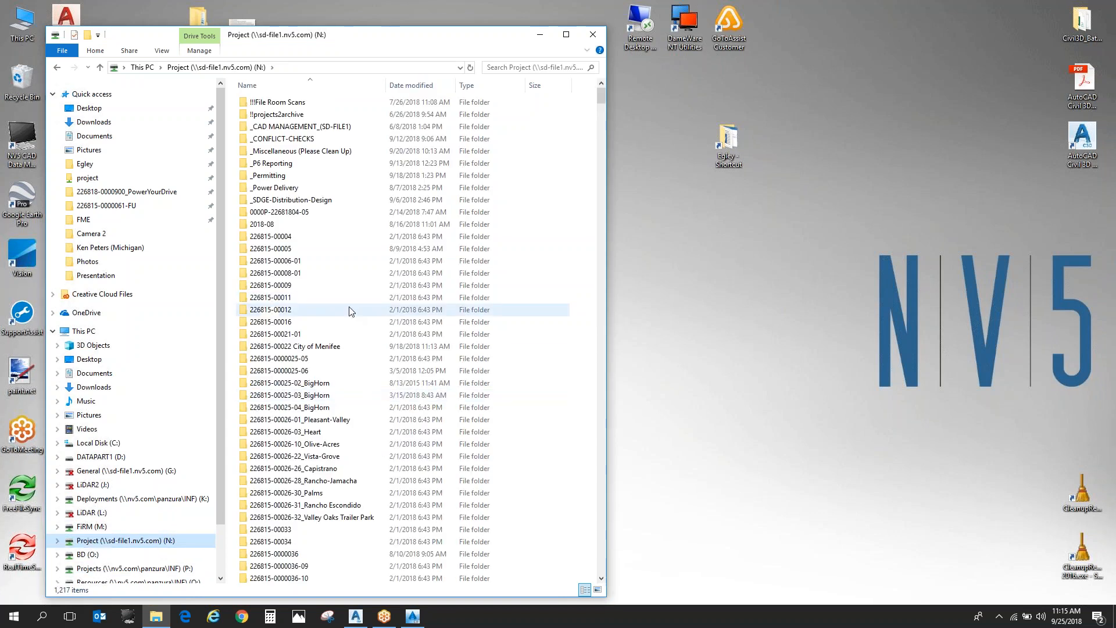
double_click(342, 480)
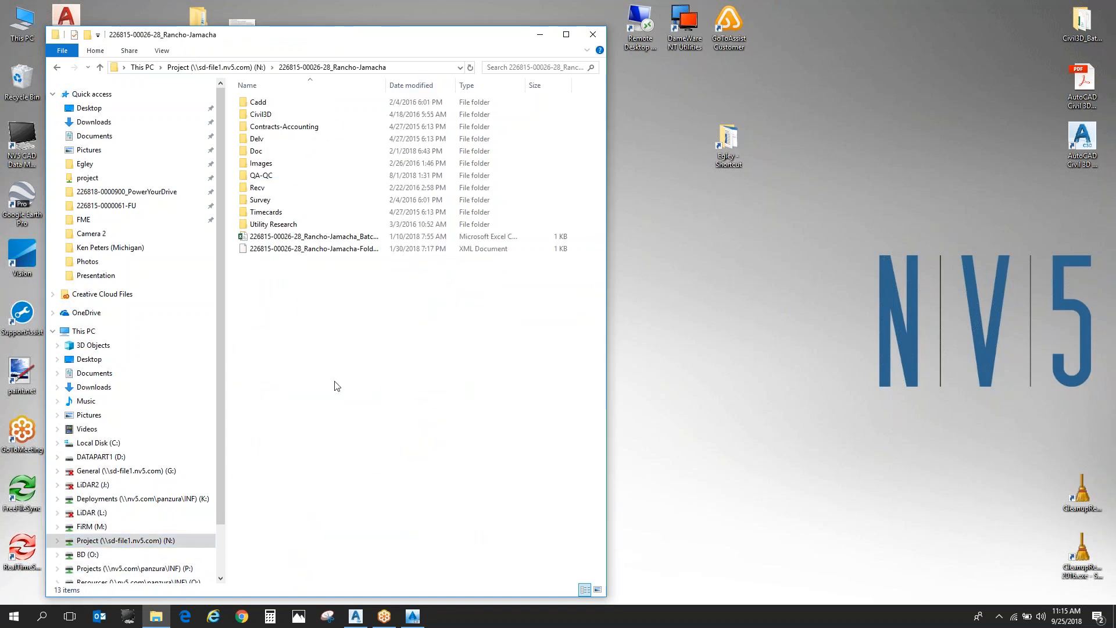
double_click(330, 105)
double_click(324, 127)
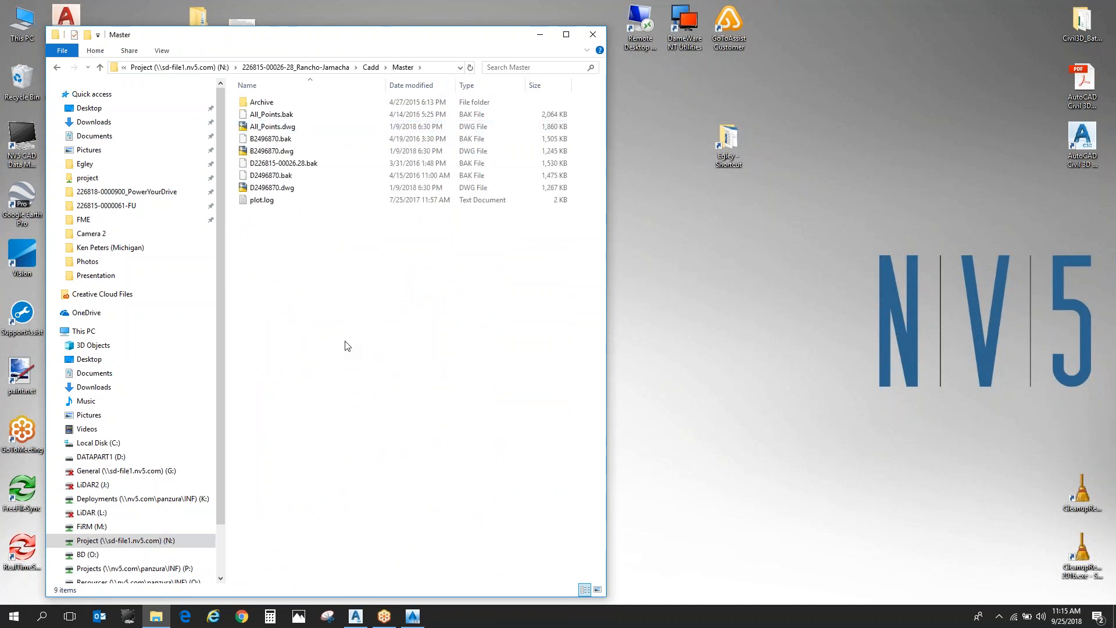
- Permanently delete the file D226815-00026.28.bak from the Master folder
left_click(314, 165)
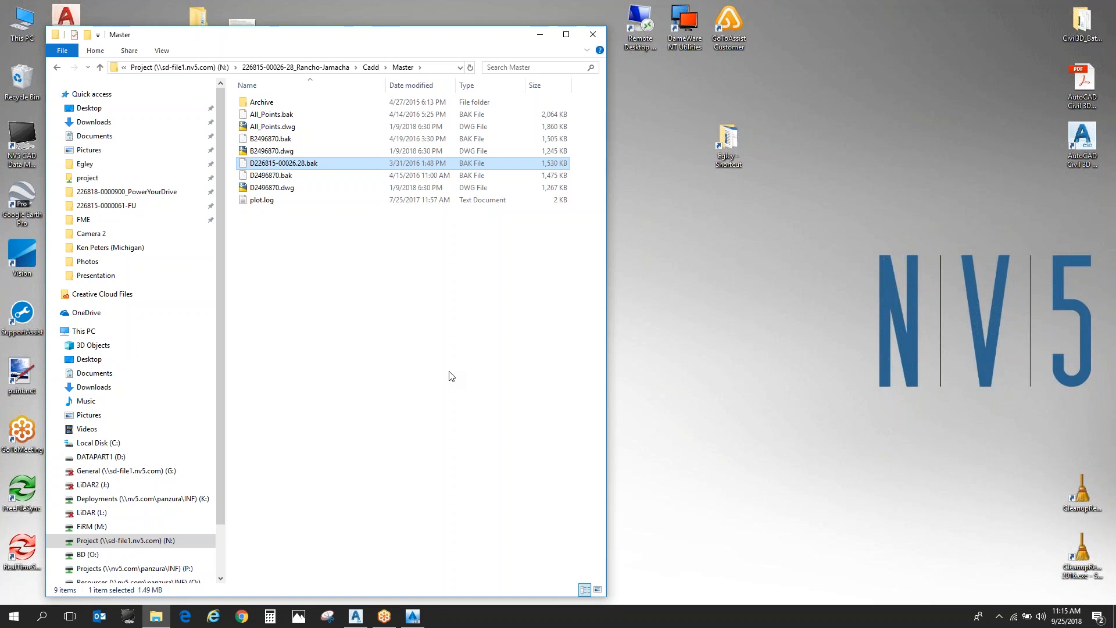
key("Delete")
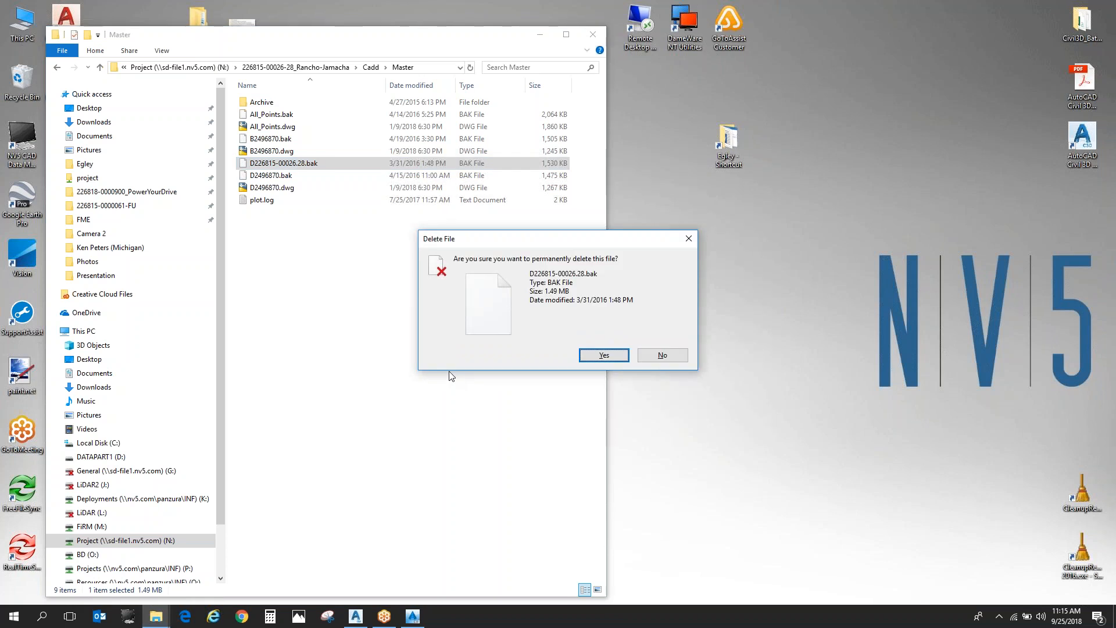
key("Return")
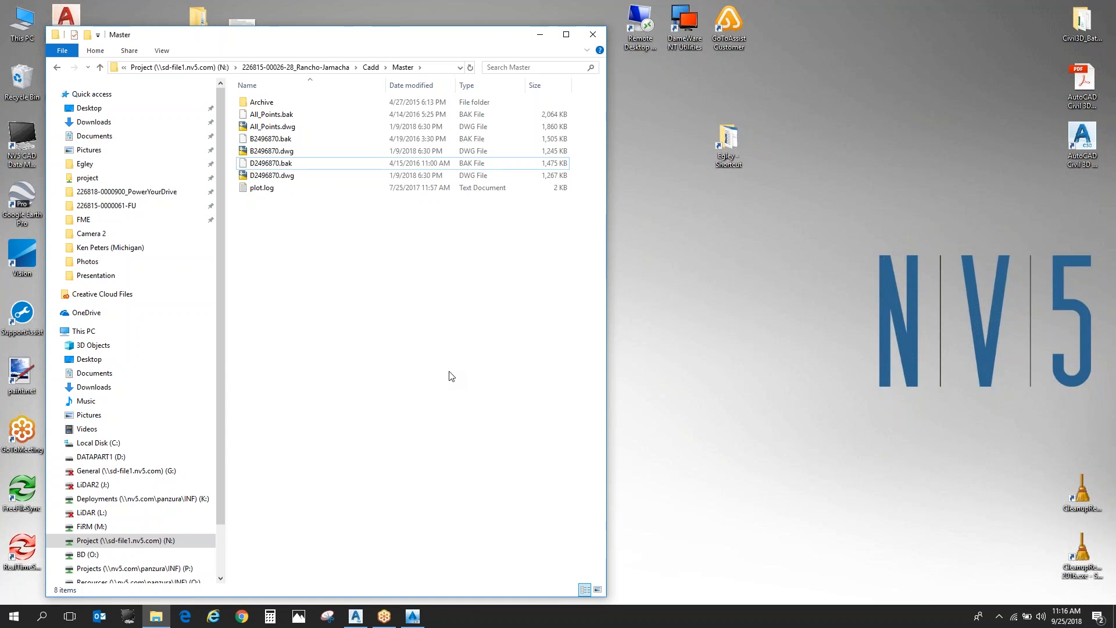
left_click(117, 527)
left_click(213, 538)
left_click(298, 429)
scroll(297, 429, "down", 20)
scroll(297, 430, "down", 20)
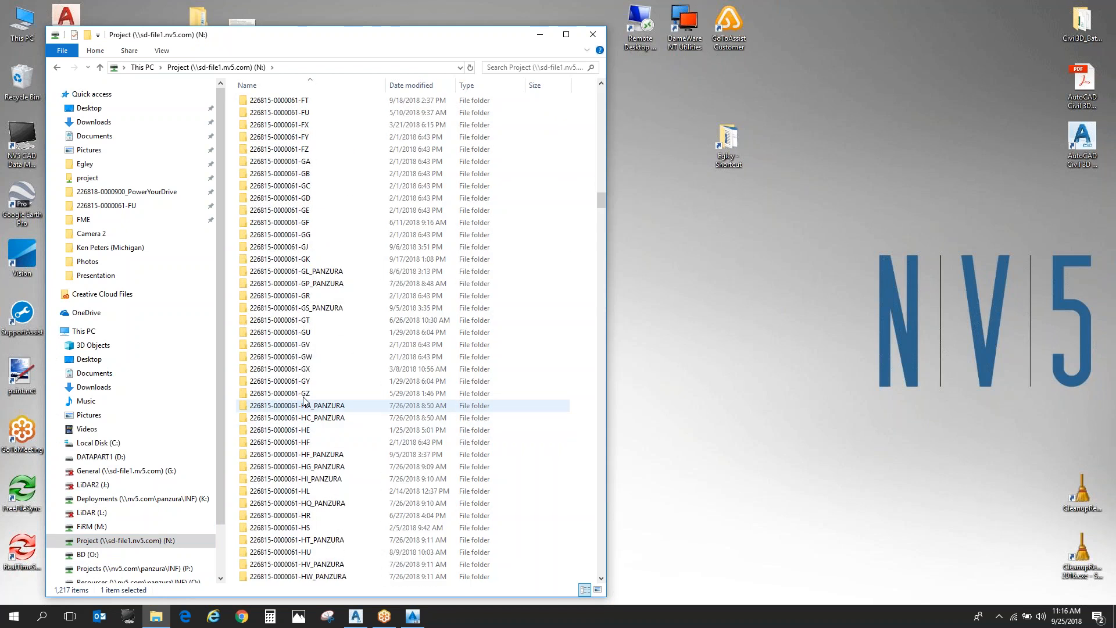
scroll(319, 177, "up", 3)
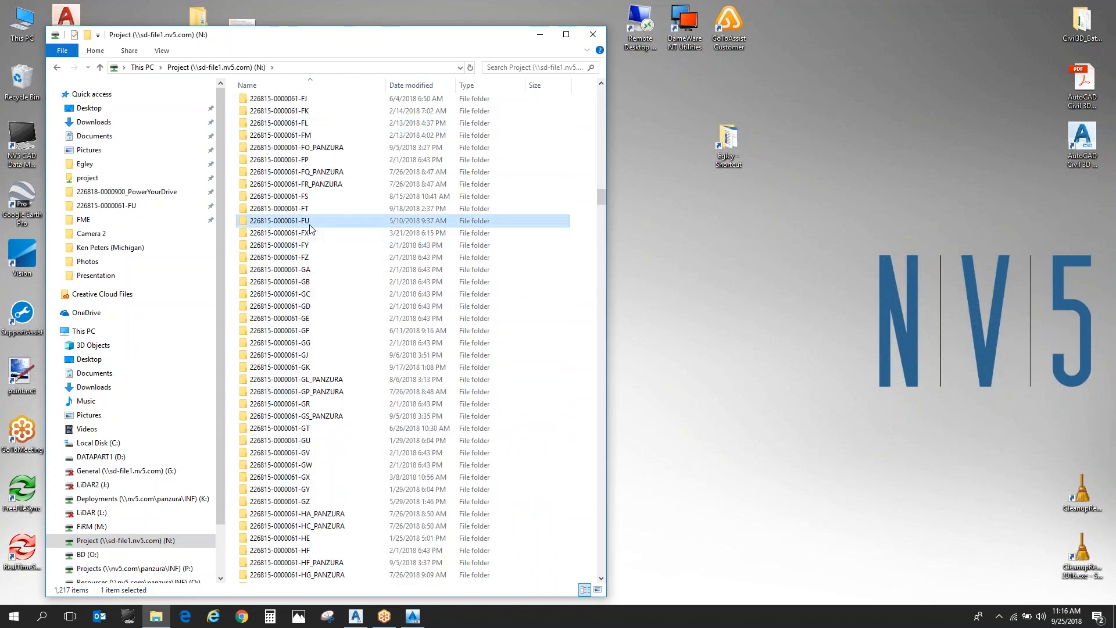
double_click(314, 224)
double_click(288, 108)
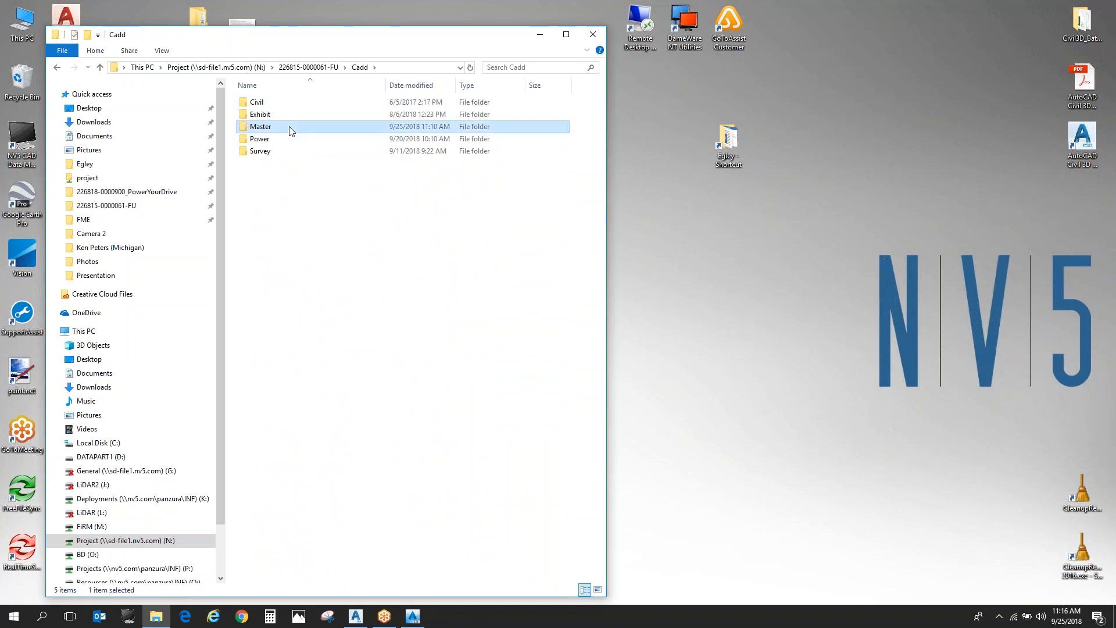
double_click(288, 127)
- Select TEMP ALIGNMENT ROUTE 1 ONLY.dwg, TEMP ALIGNMENT Route 2 ONLY.dwg and TEMP ALIGNMENT.dwg in the Master folder to point them out, and close the window
scroll(326, 391, "down", 6)
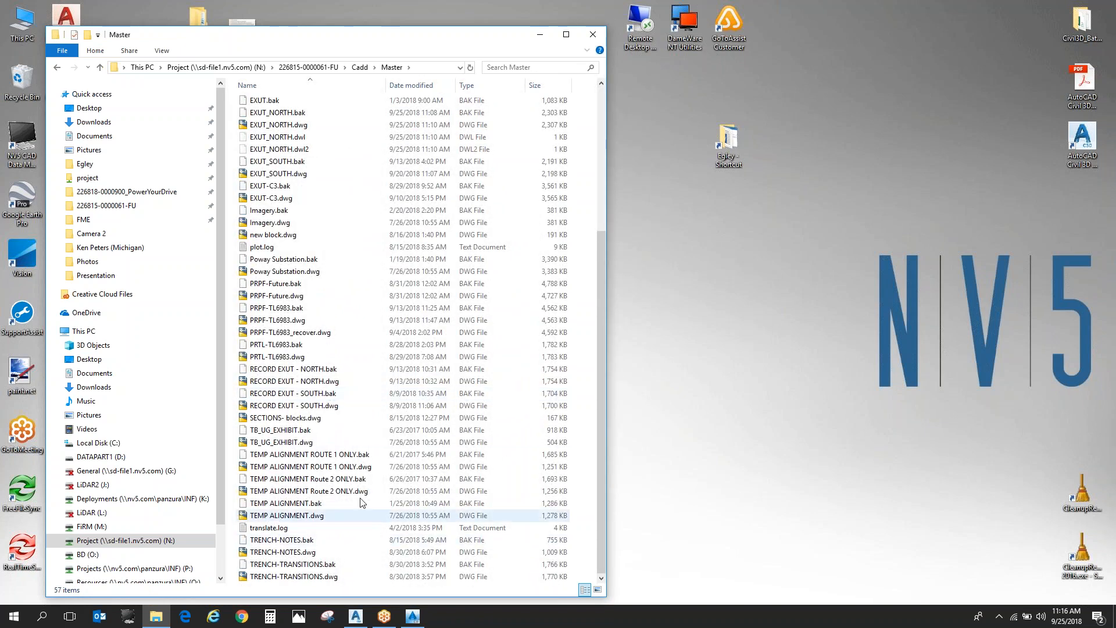
left_click(367, 467)
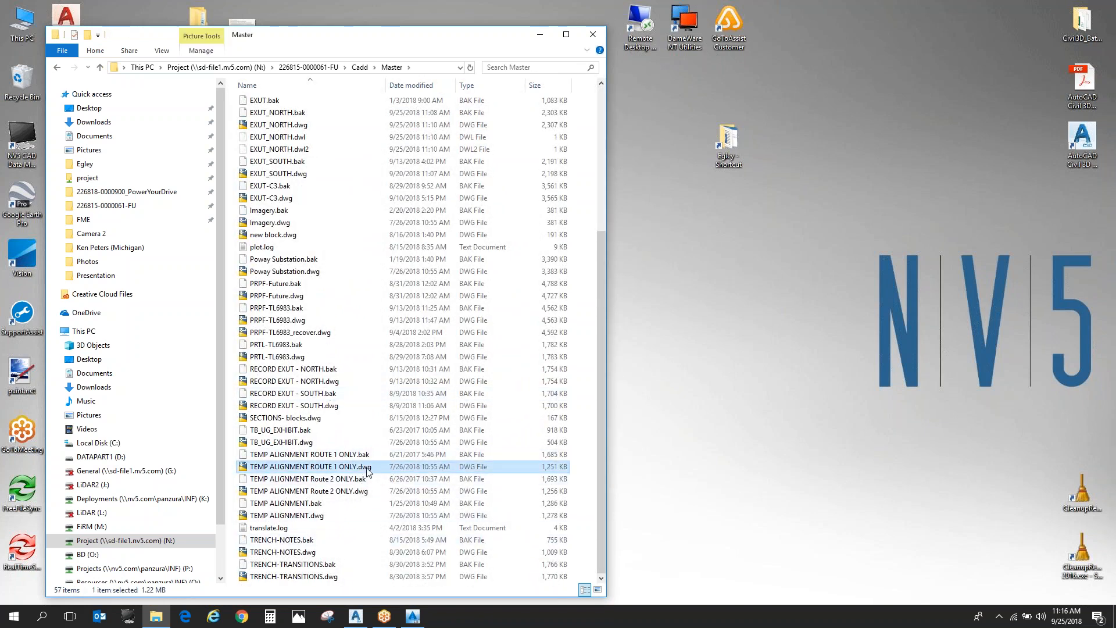
left_click(366, 491, "ctrl")
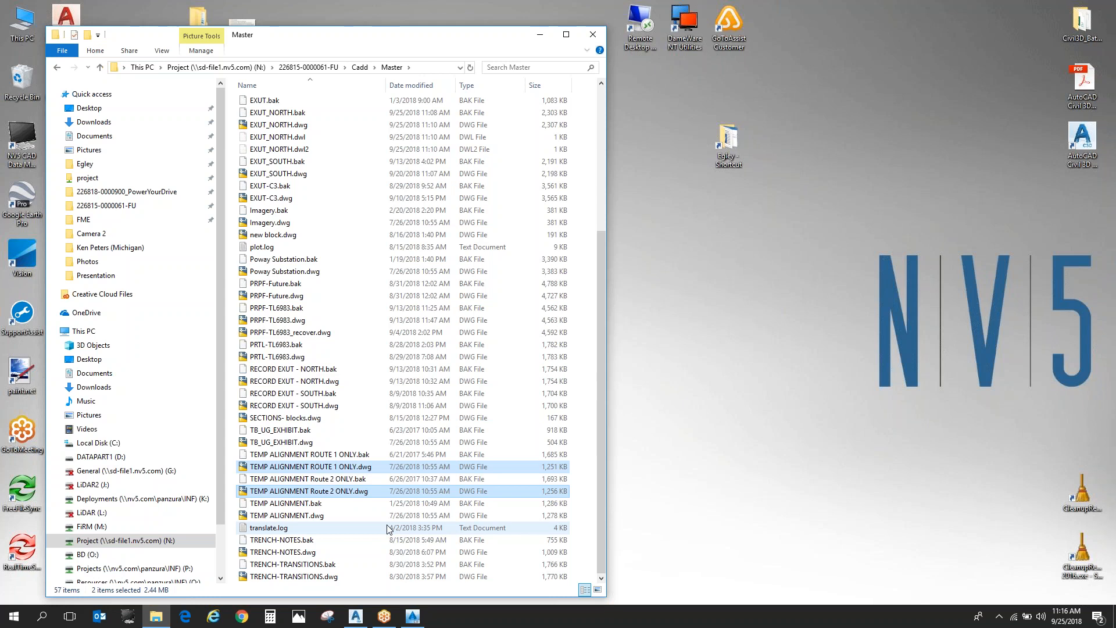
left_click(314, 516, "ctrl")
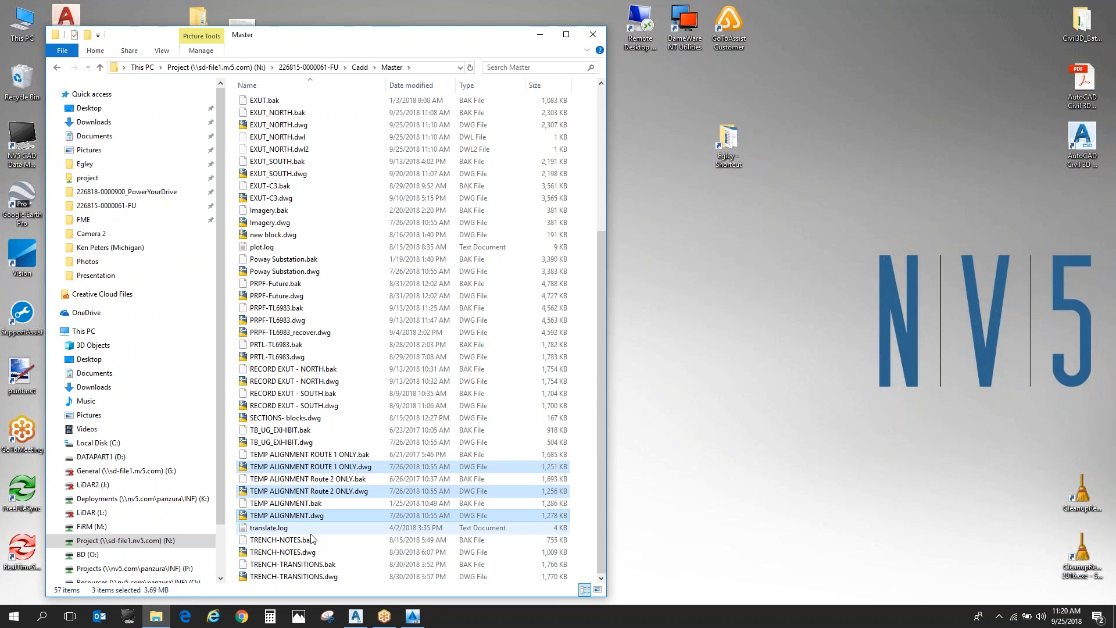
left_click(586, 36)
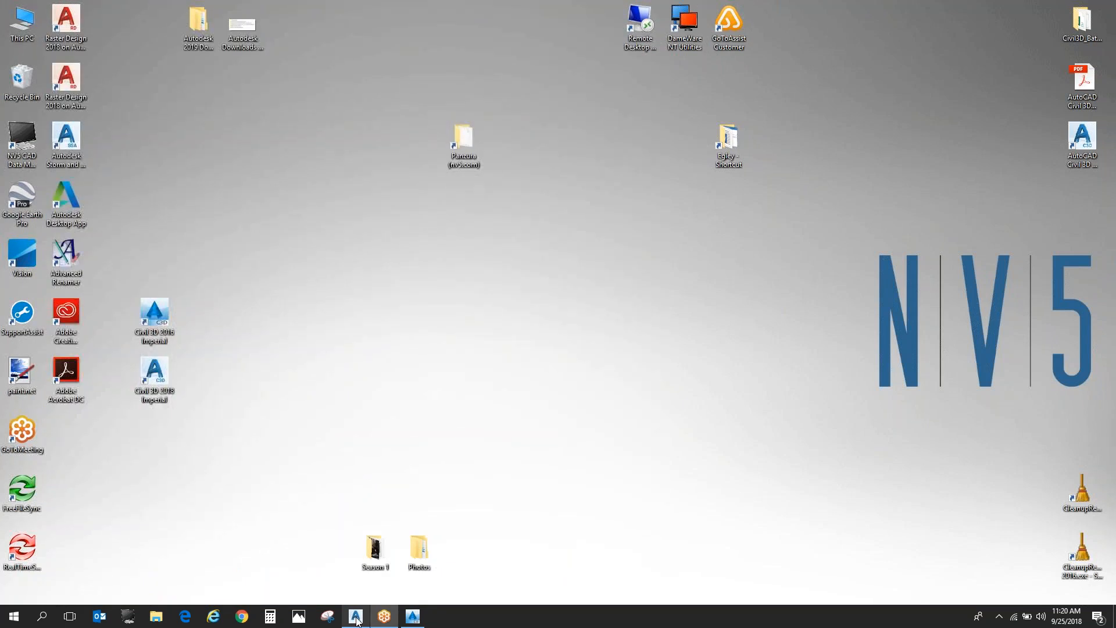
- Switch to AutoCAD Civil 3D 2016, close the Properties palette and activate the NV5_C3D_Single workspace
left_click(416, 622)
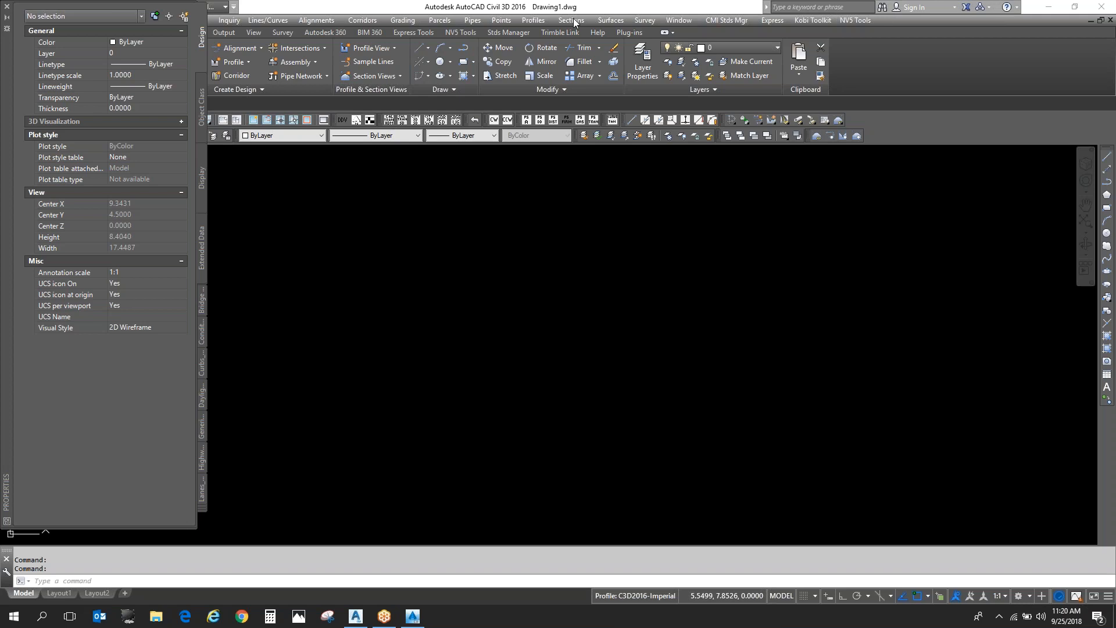
left_click(8, 7)
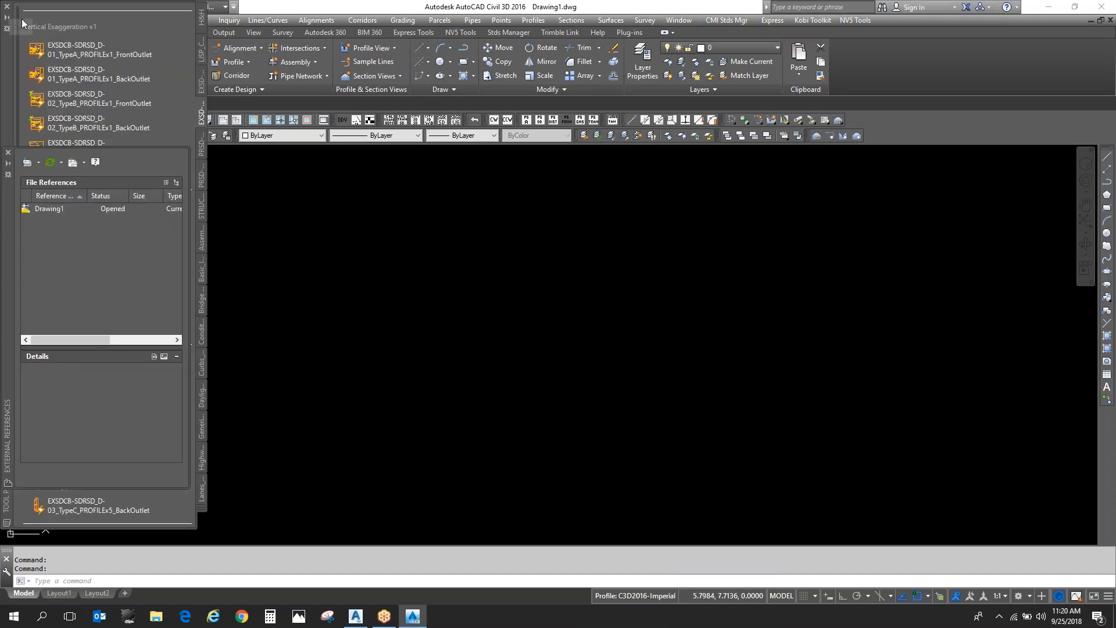
left_click(215, 7)
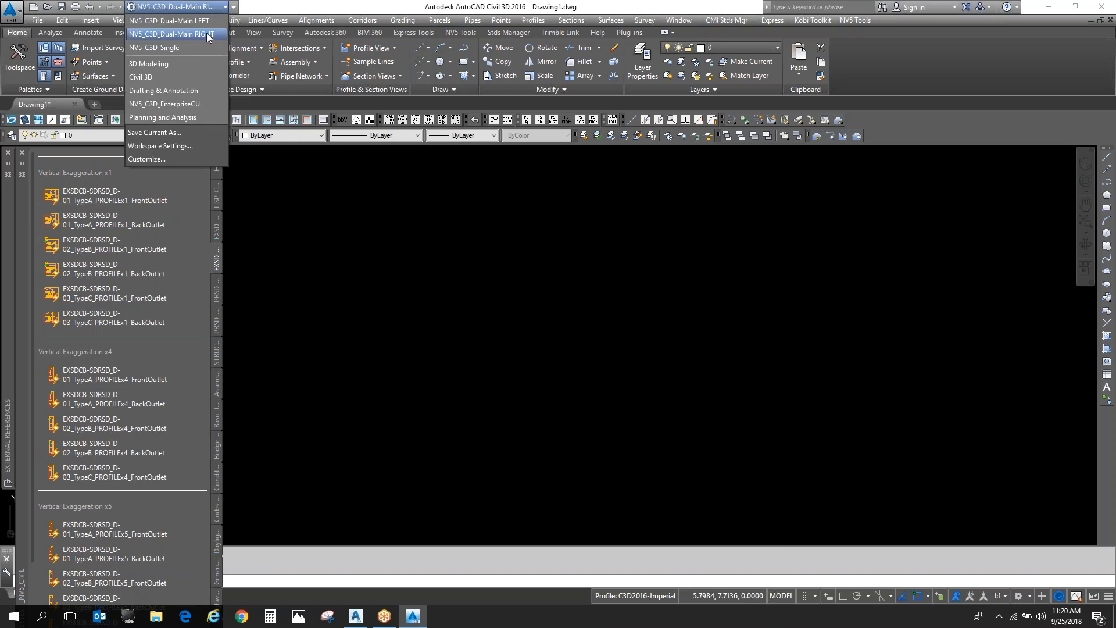
left_click(192, 49)
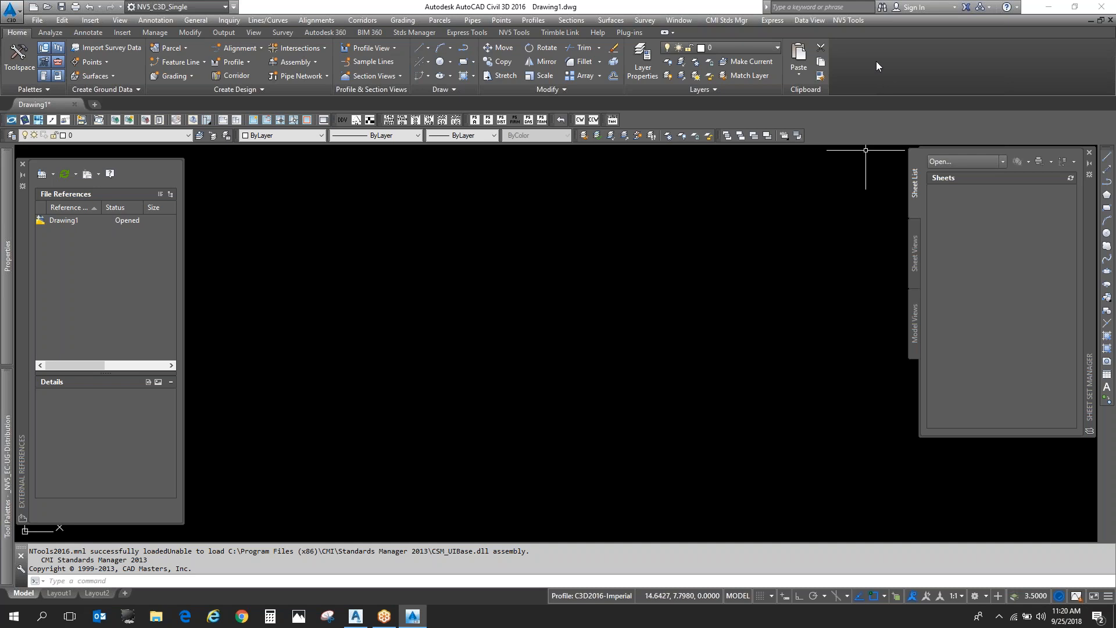
- Unload the AUTOCADRASTERDESIGN customization group with the MENULOAD command
left_click(695, 241)
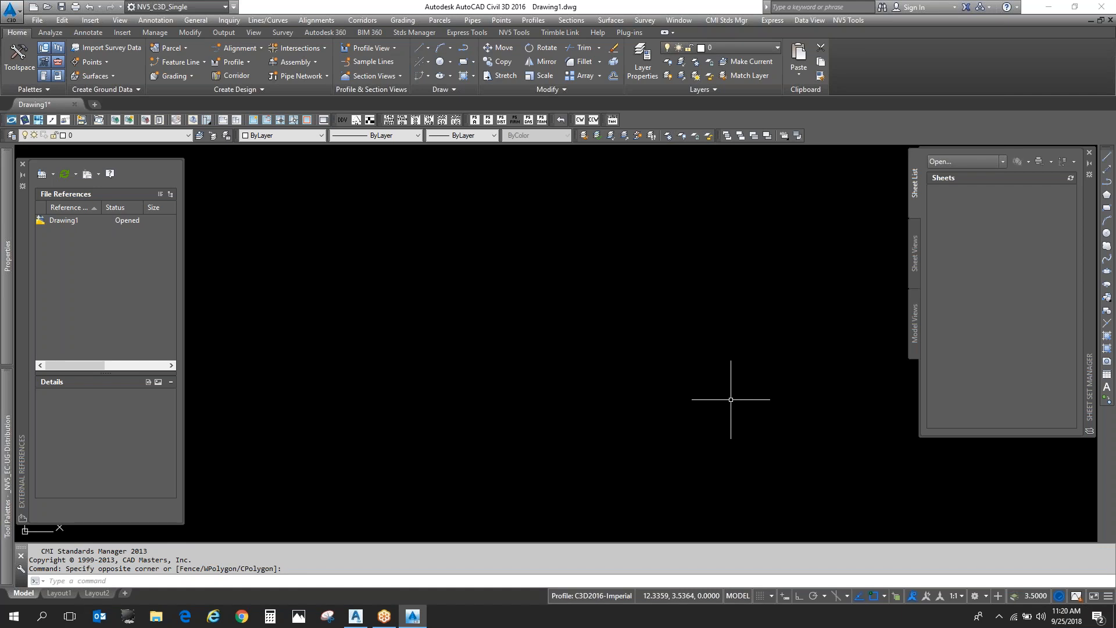
type("menuload")
key("Return")
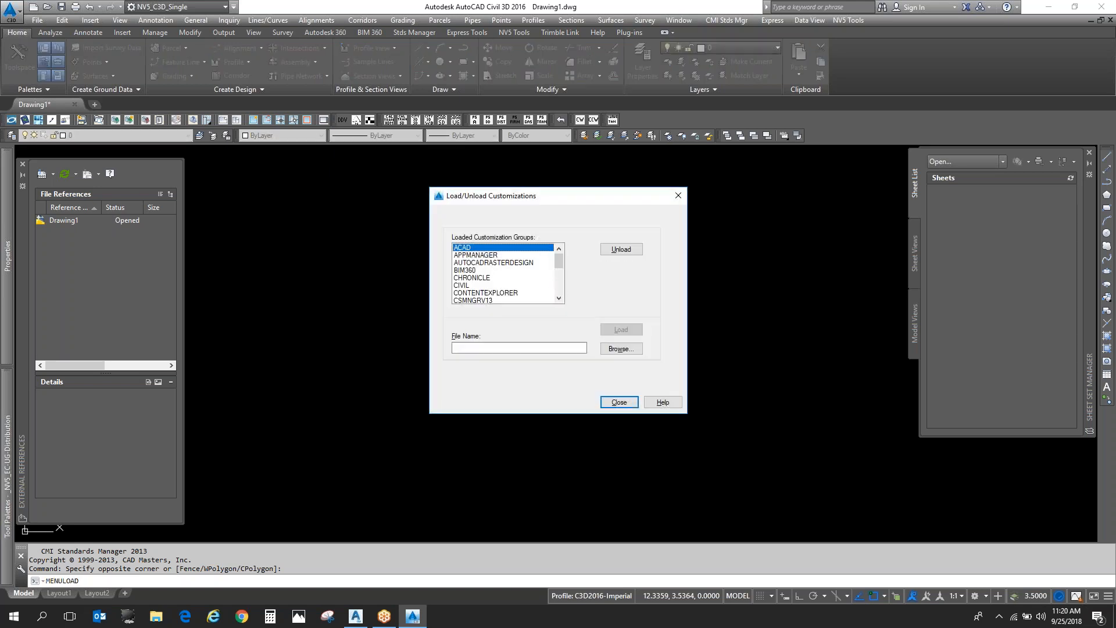
left_click(504, 263)
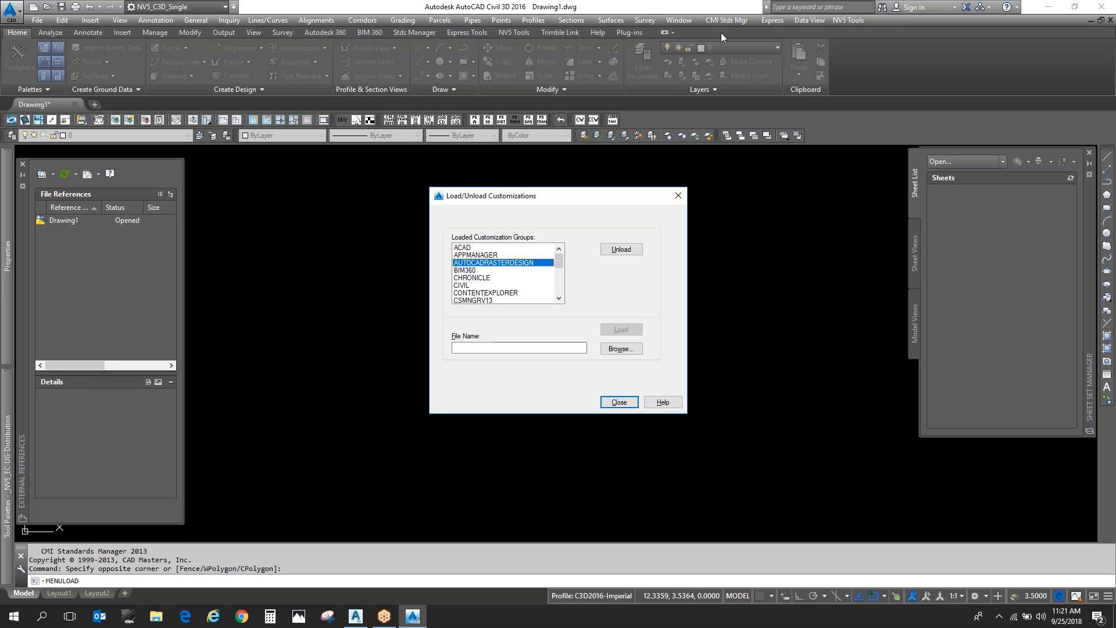
left_click(624, 251)
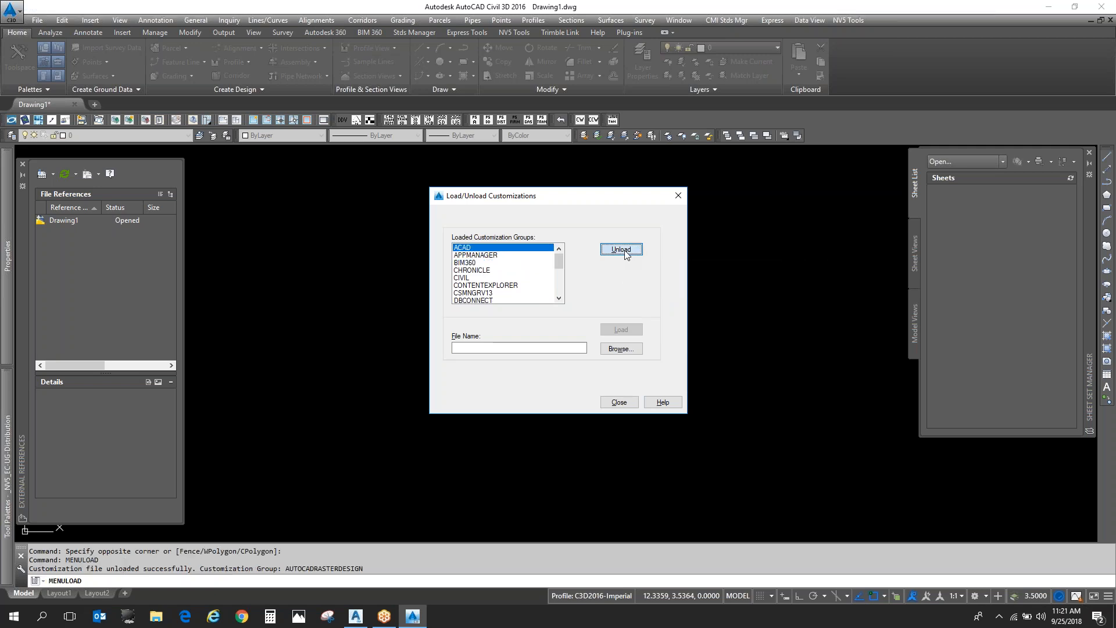
- Load the AecCo.cuix customization file from the Support folder to bring back Raster Design, and close the customization dialog
left_click(621, 349)
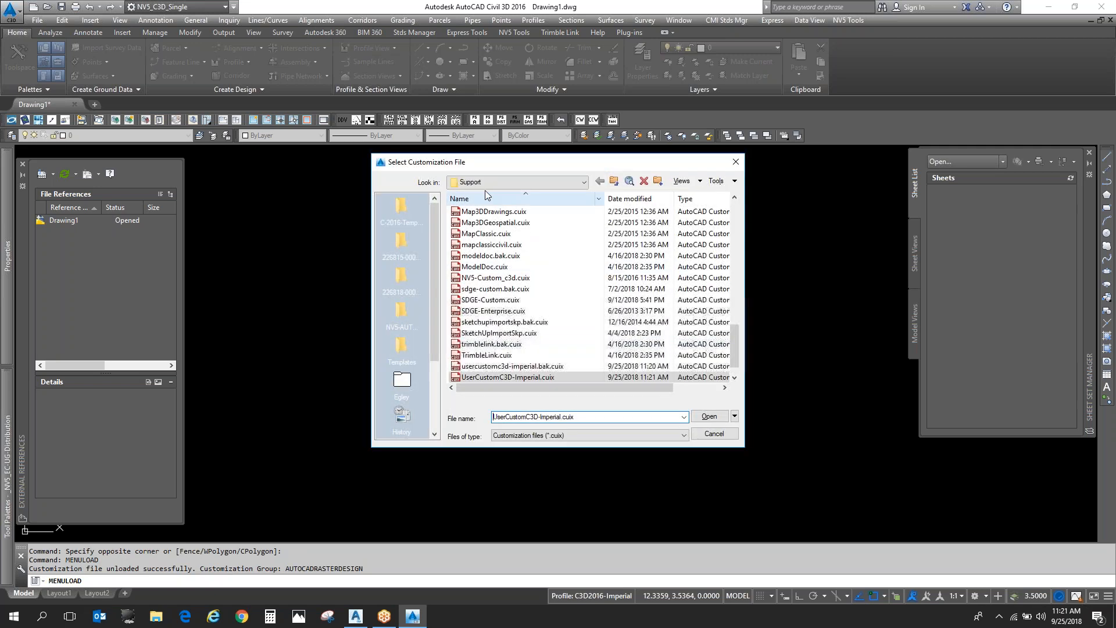
scroll(563, 281, "up", 10)
left_click(561, 182)
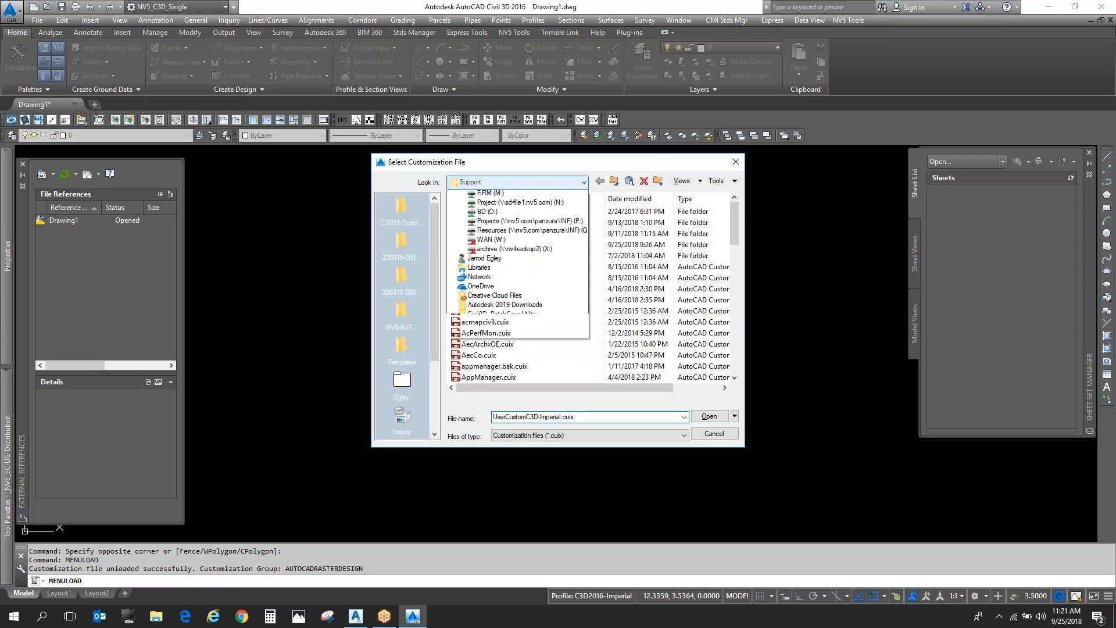
left_click(561, 182)
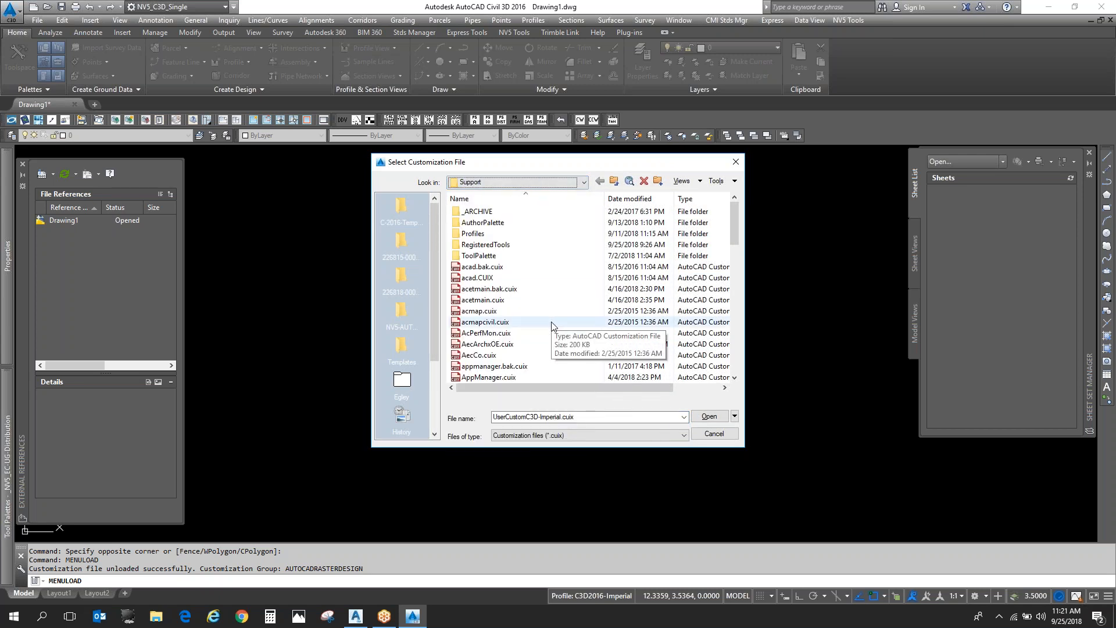
left_click(551, 355)
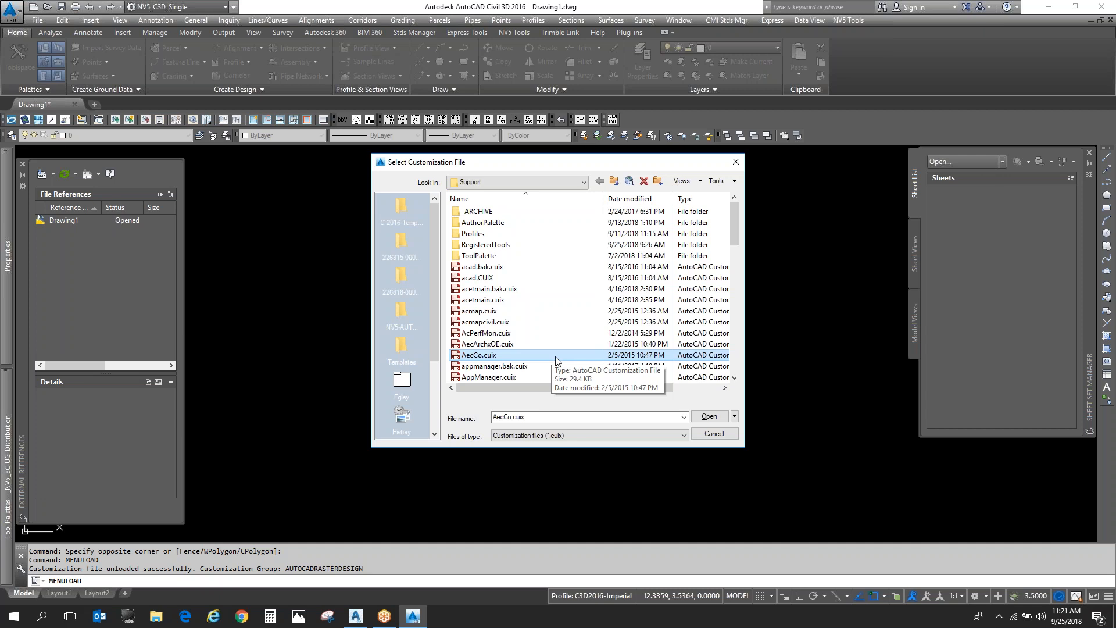
double_click(555, 357)
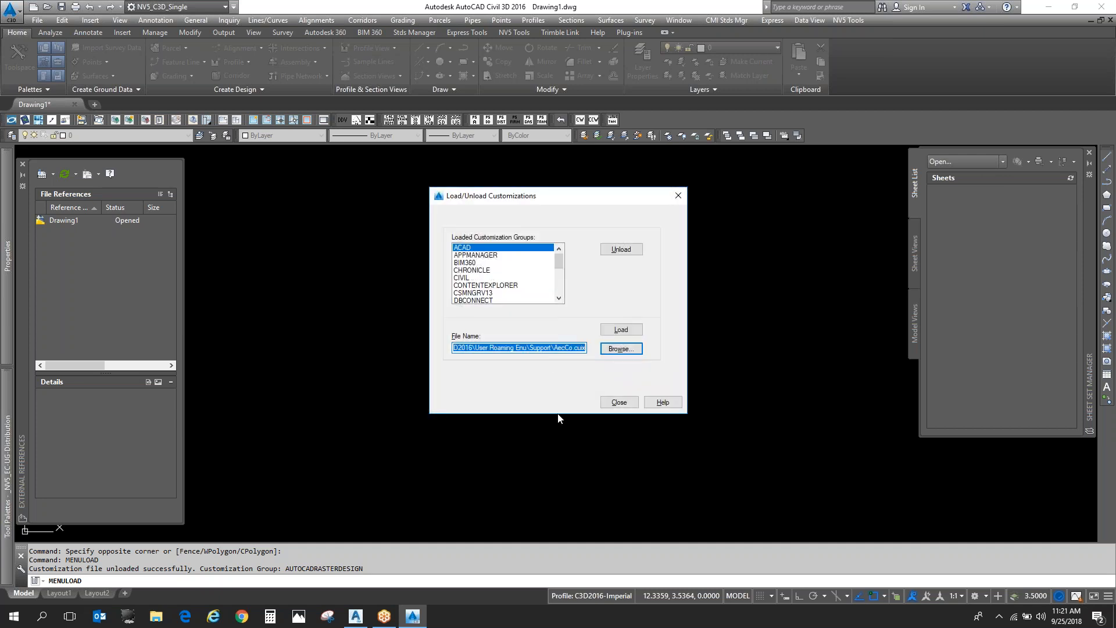
left_click(626, 335)
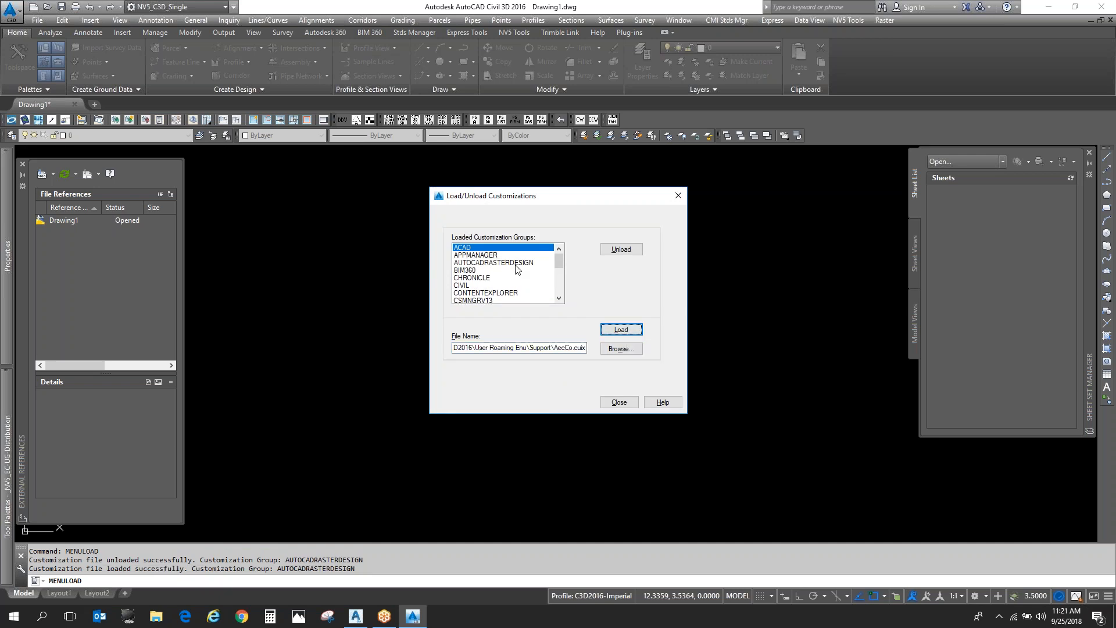
left_click(514, 263)
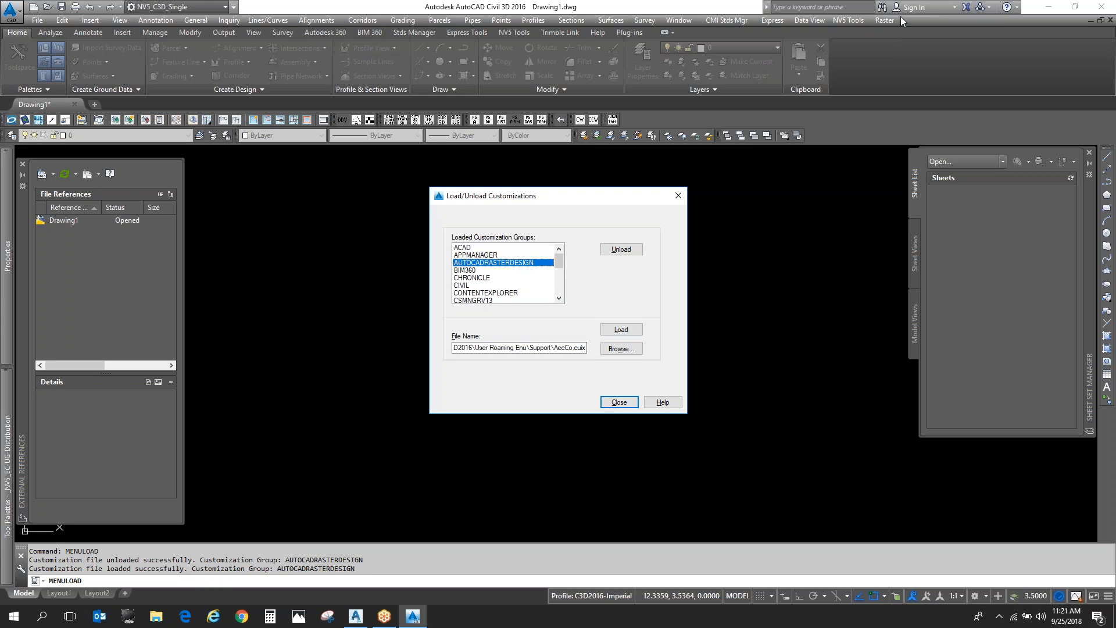
left_click(622, 405)
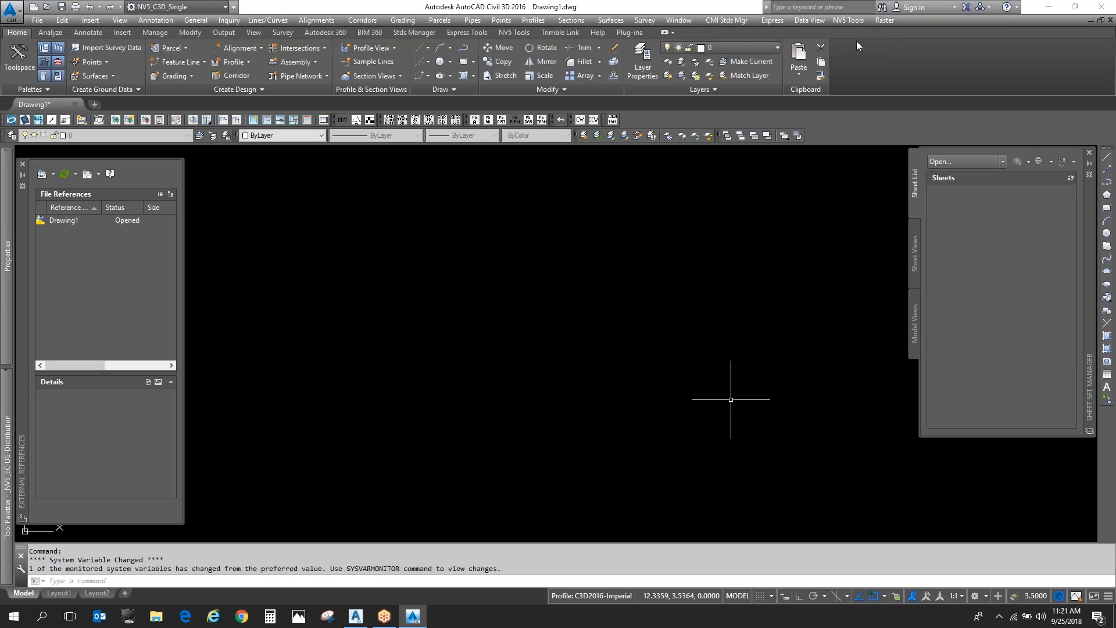
- Look through the Raster commands and the Raster Tools set in the empty drawing
left_click(886, 21)
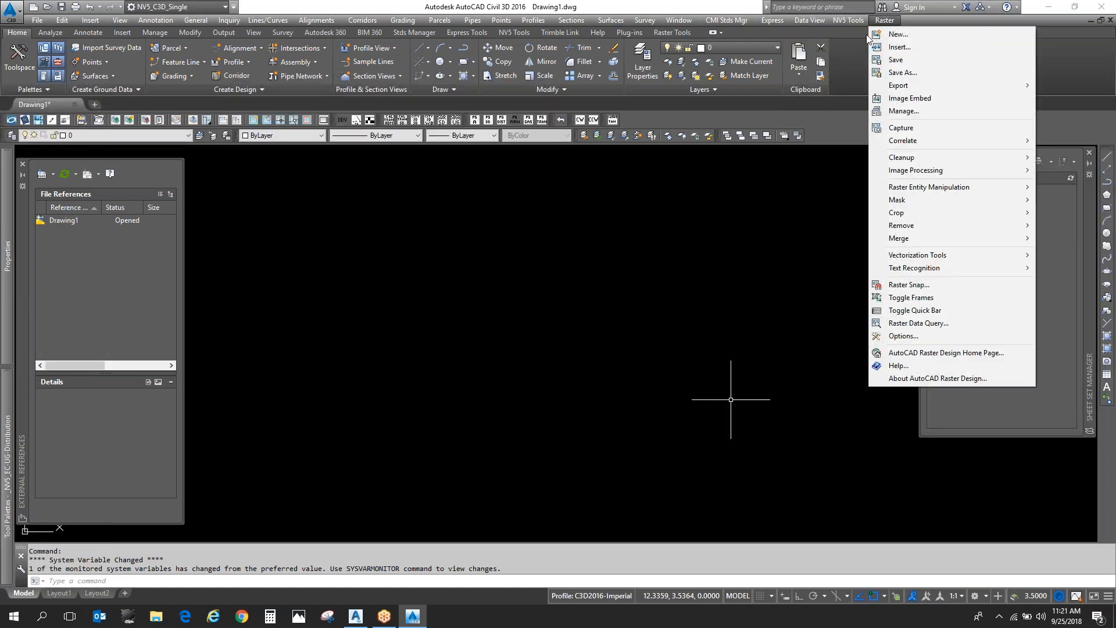
left_click(886, 21)
left_click(634, 213)
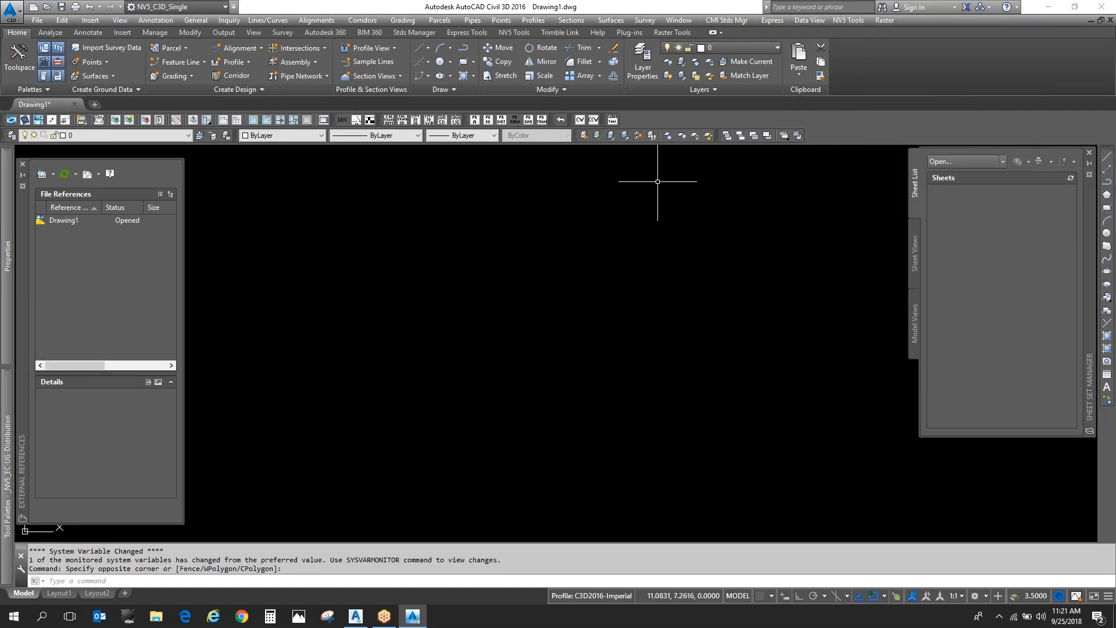
left_click(671, 32)
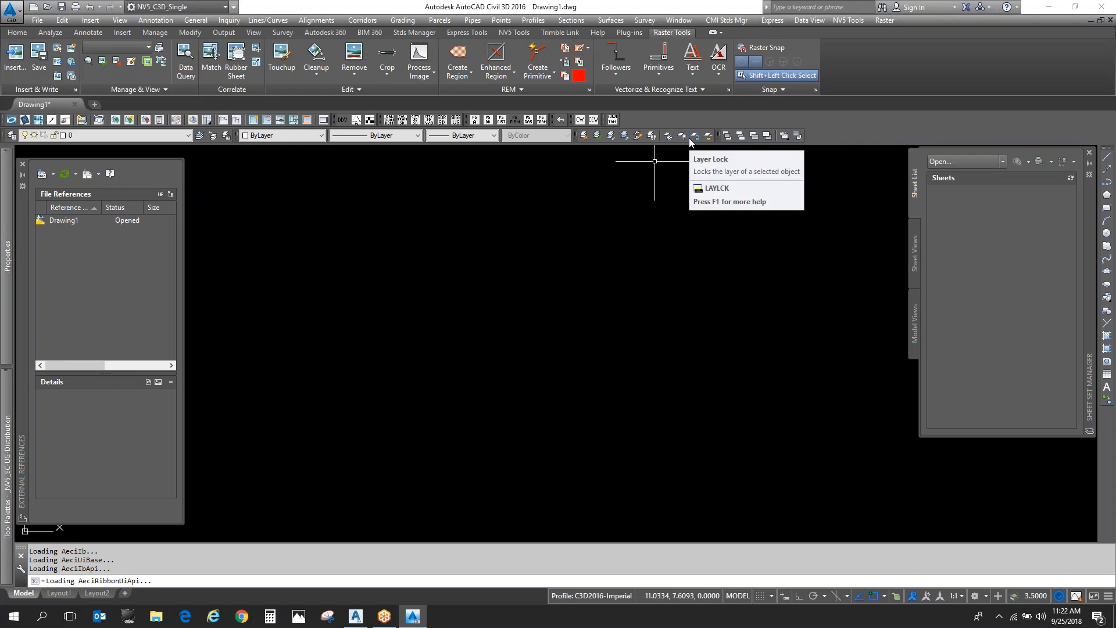
left_click(492, 315)
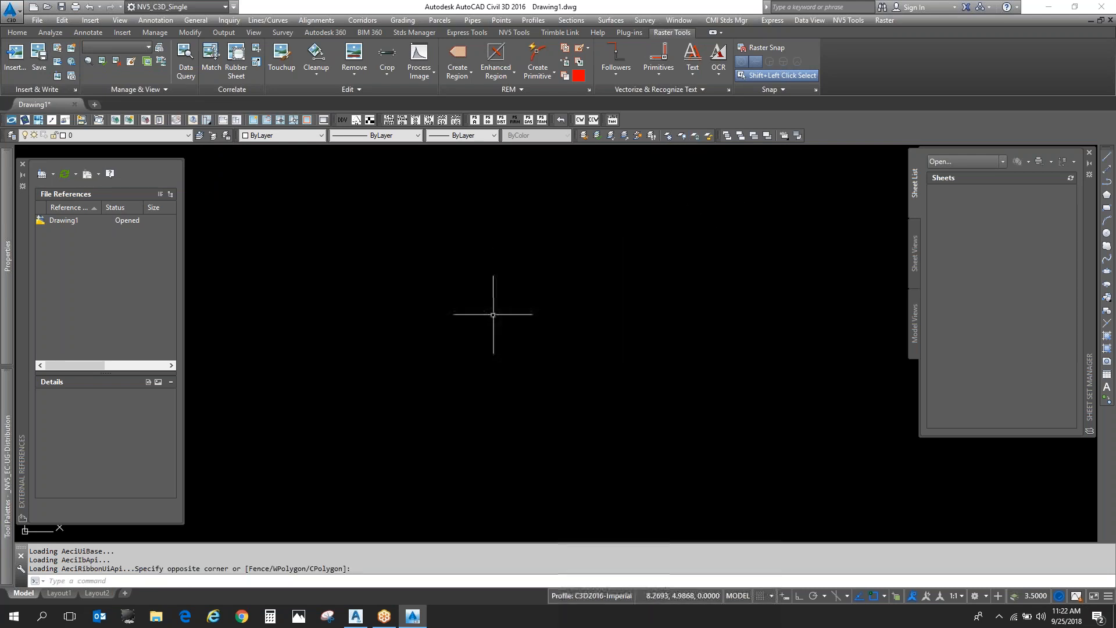
- Switch to Layout1 without changing its page setup, and look through the built-in north arrow and scale bar choices
left_click(59, 593)
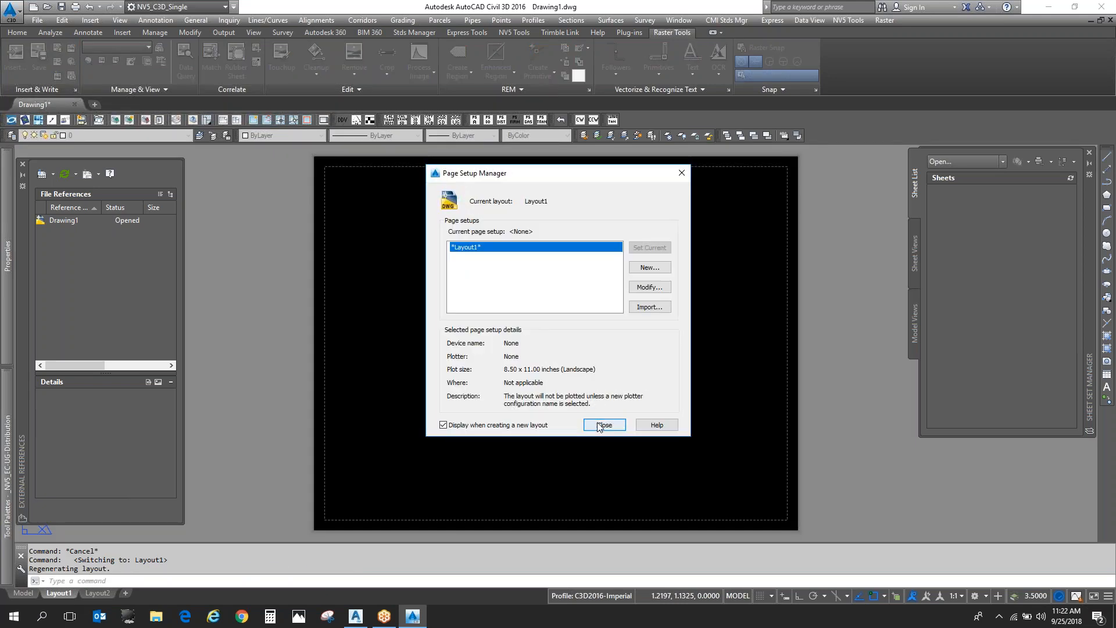
left_click(603, 425)
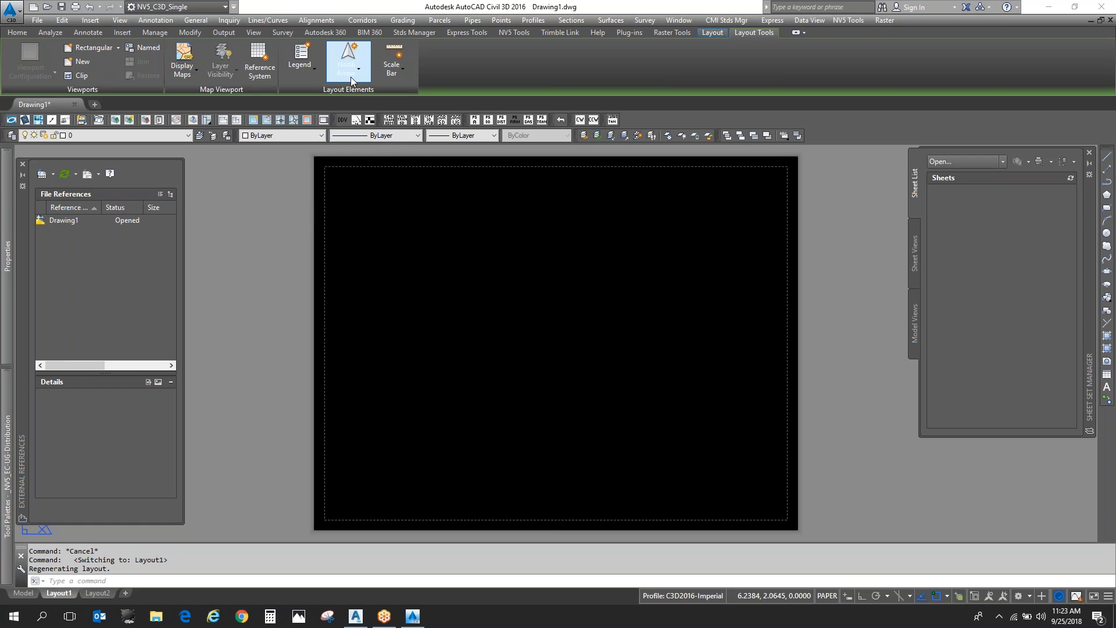
left_click(400, 73)
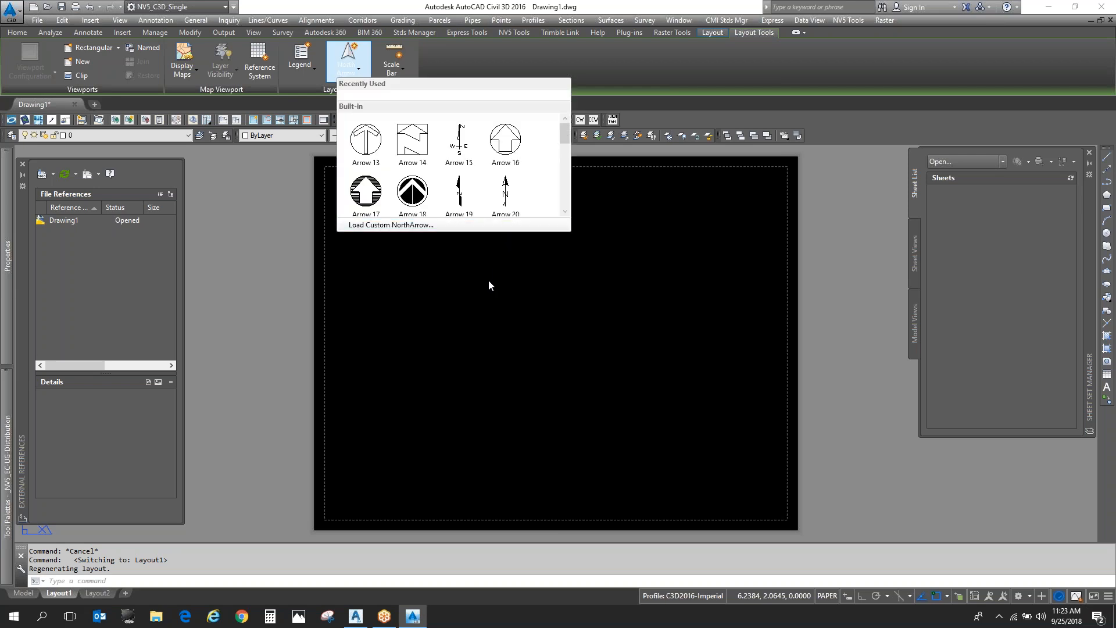
scroll(504, 191, "down", 5)
scroll(514, 210, "down", 2)
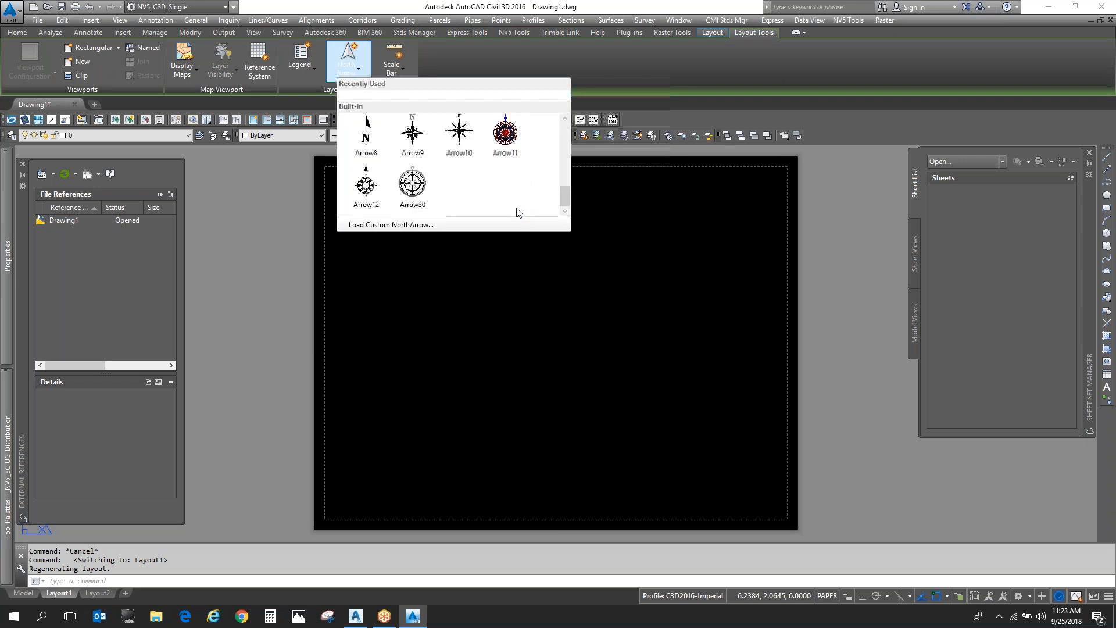
scroll(516, 208, "up", 5)
left_click(516, 208)
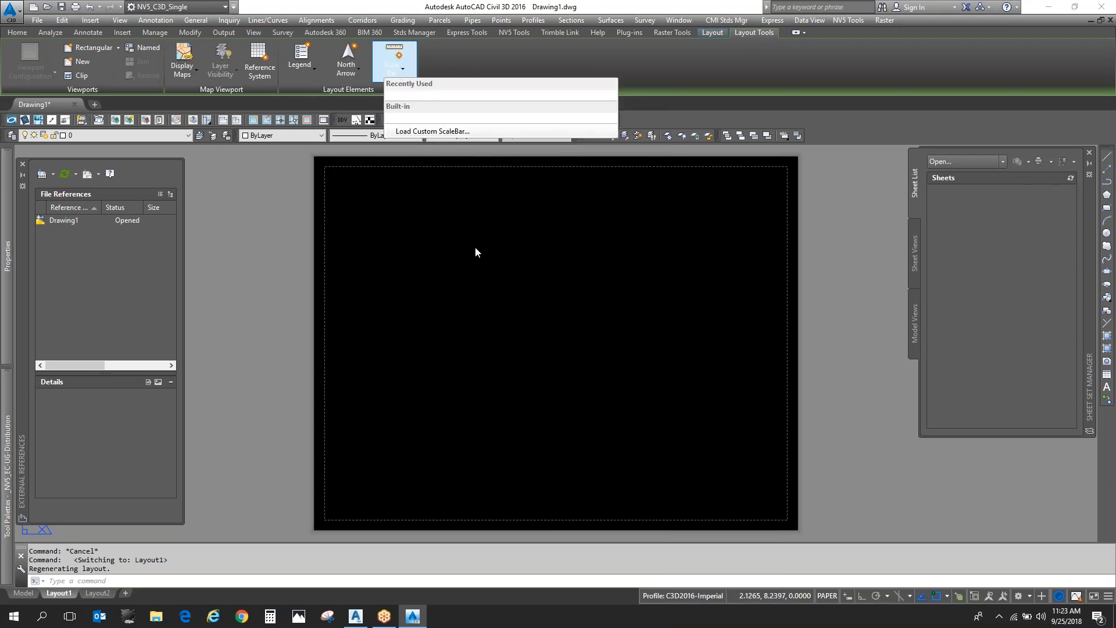
left_click(349, 68)
scroll(465, 192, "down", 3)
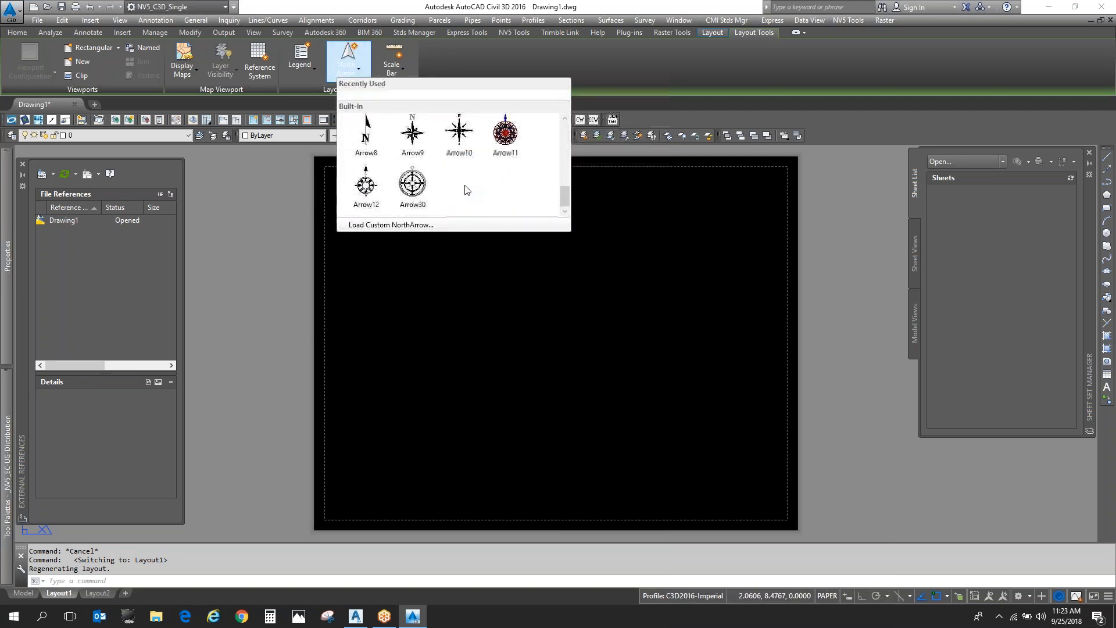
scroll(465, 191, "up", 2)
scroll(465, 191, "up", 1)
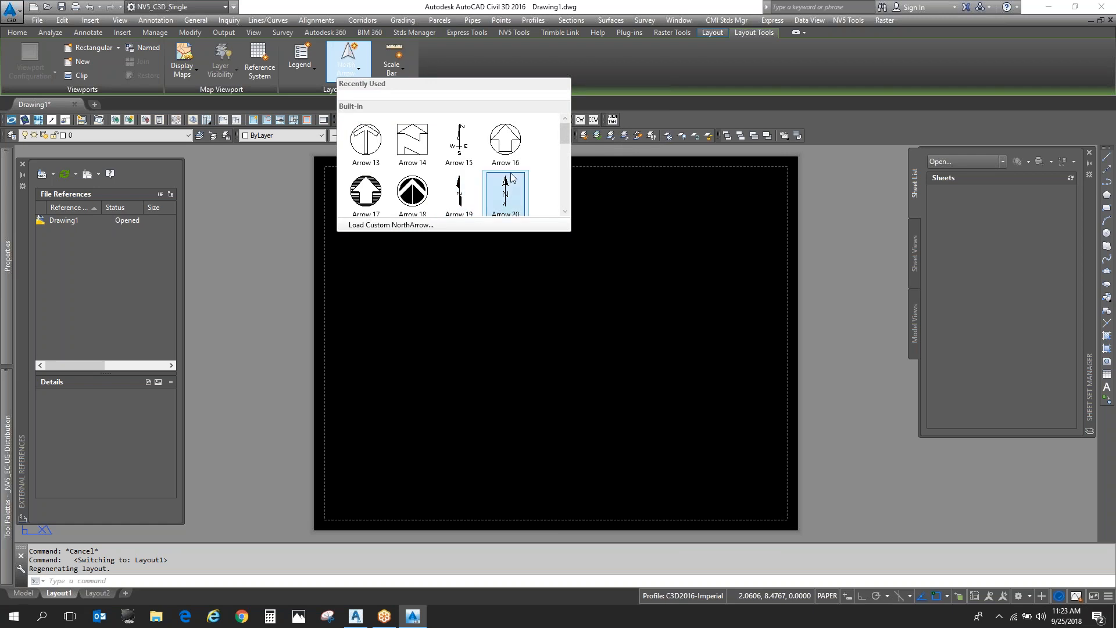
- Look through the whole gallery of built-in north arrow styles available for Layout1 without placing one
scroll(506, 186, "down", 3)
scroll(511, 177, "down", 3)
scroll(512, 180, "up", 1)
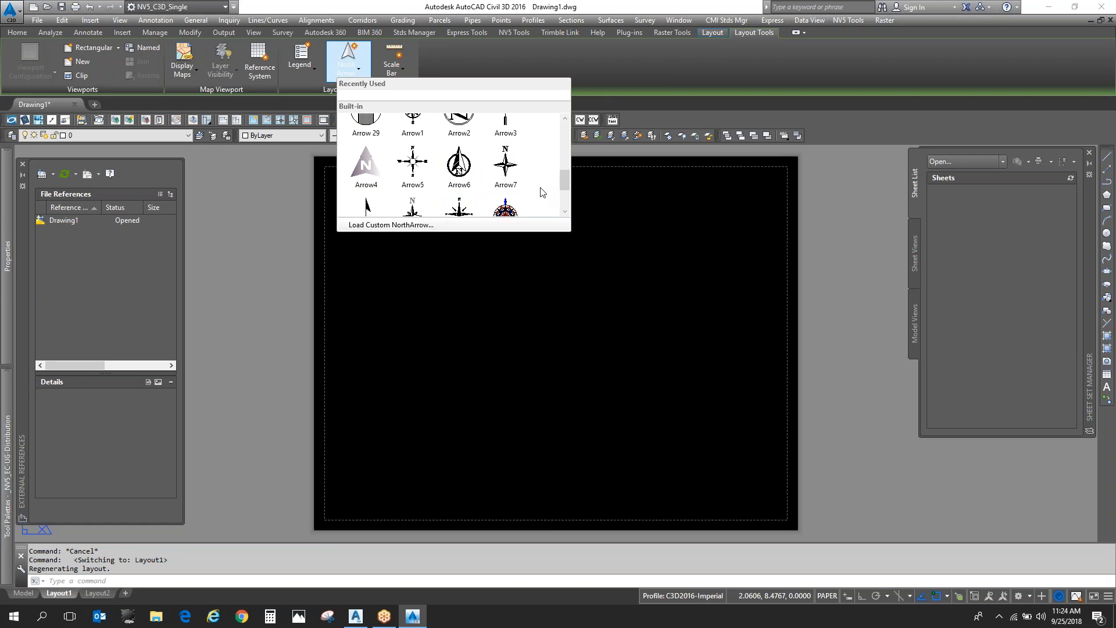
scroll(542, 191, "down", 2)
scroll(542, 192, "up", 5)
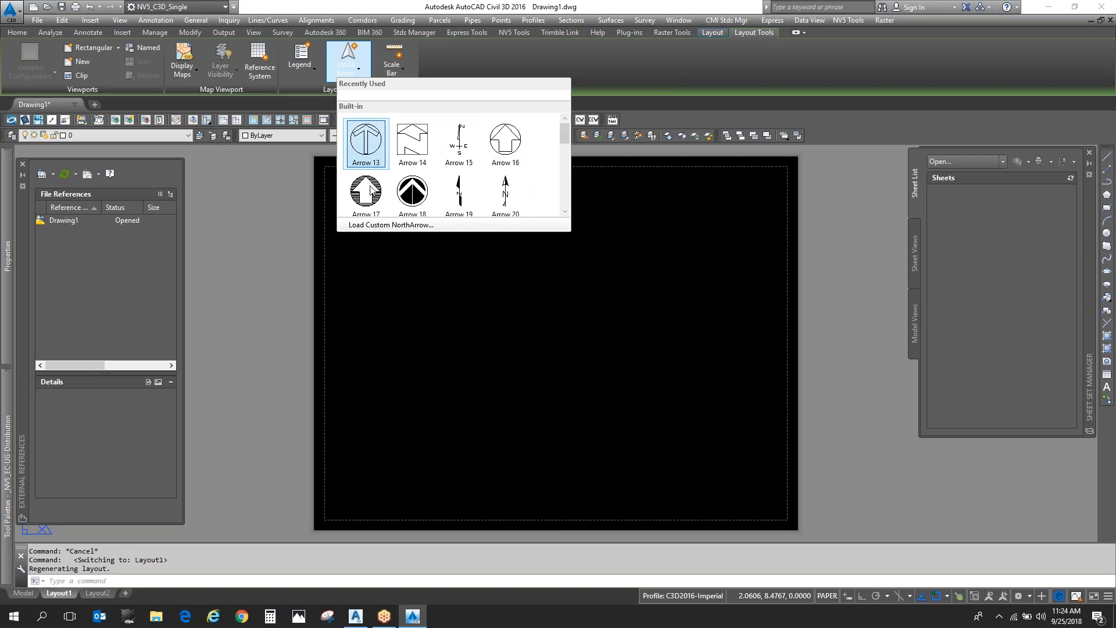
left_click(514, 388)
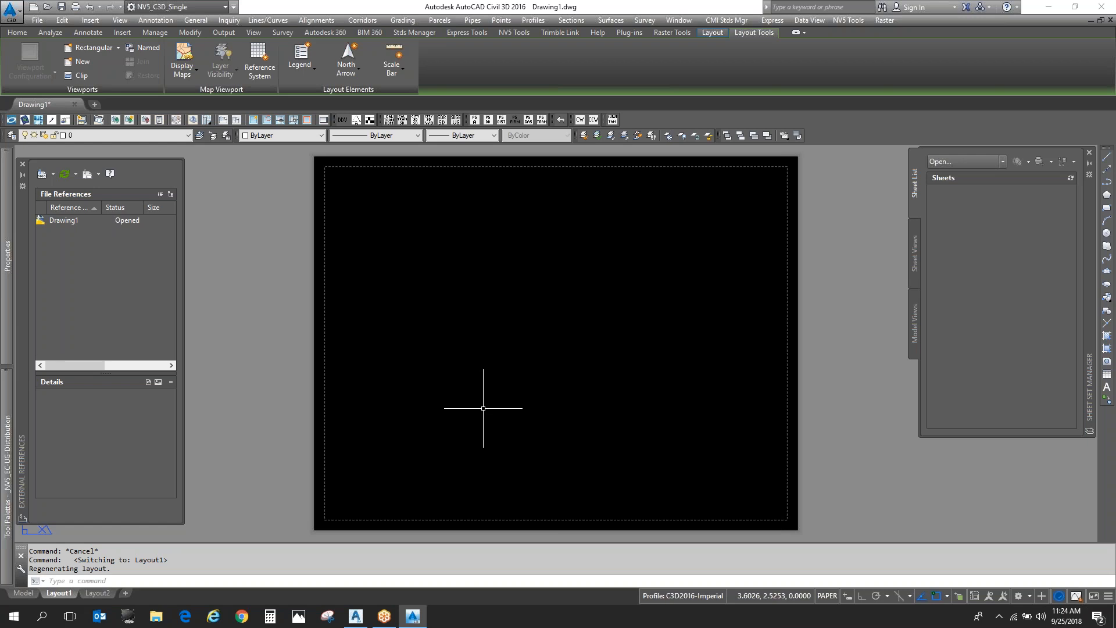
left_click(348, 78)
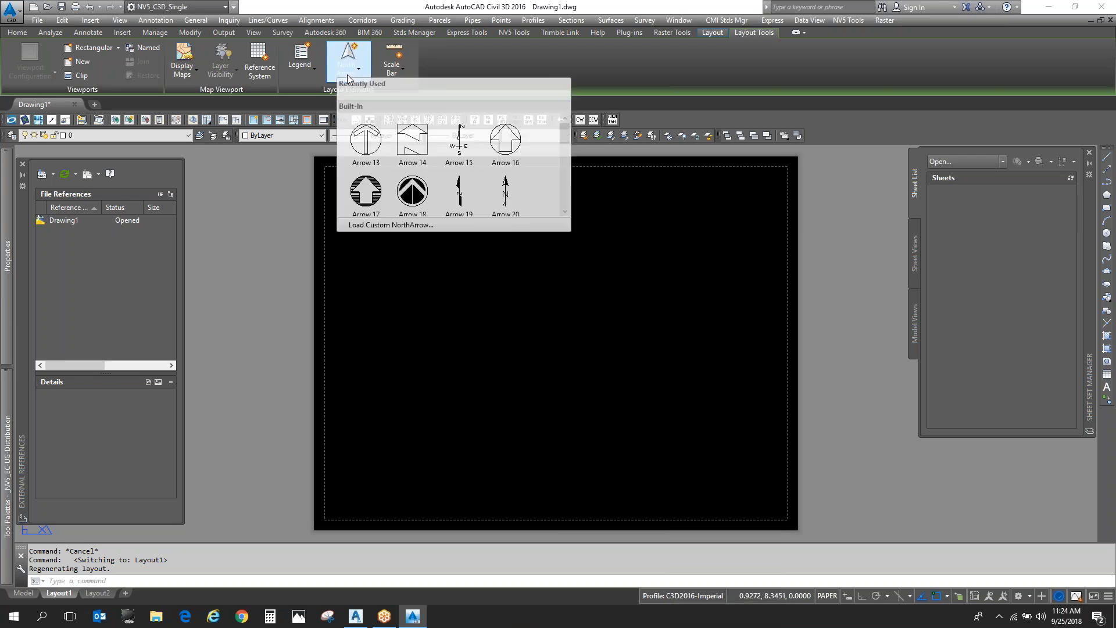
left_click(585, 379)
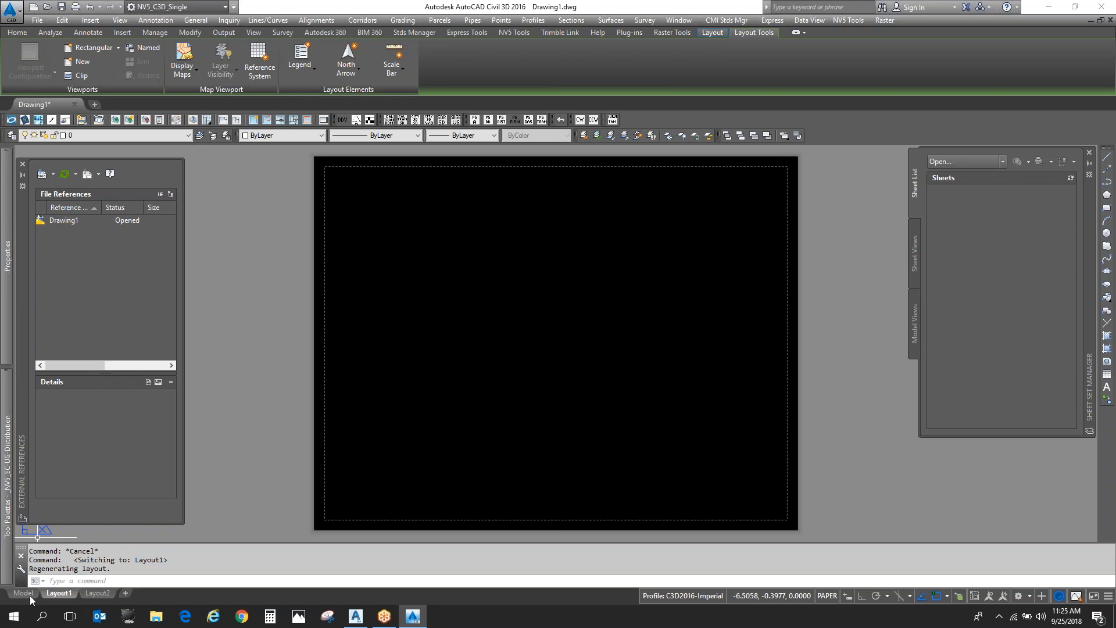
- Create a new drawing from the SD_IMAGE.dwt template in the Templates folder
left_click(37, 21)
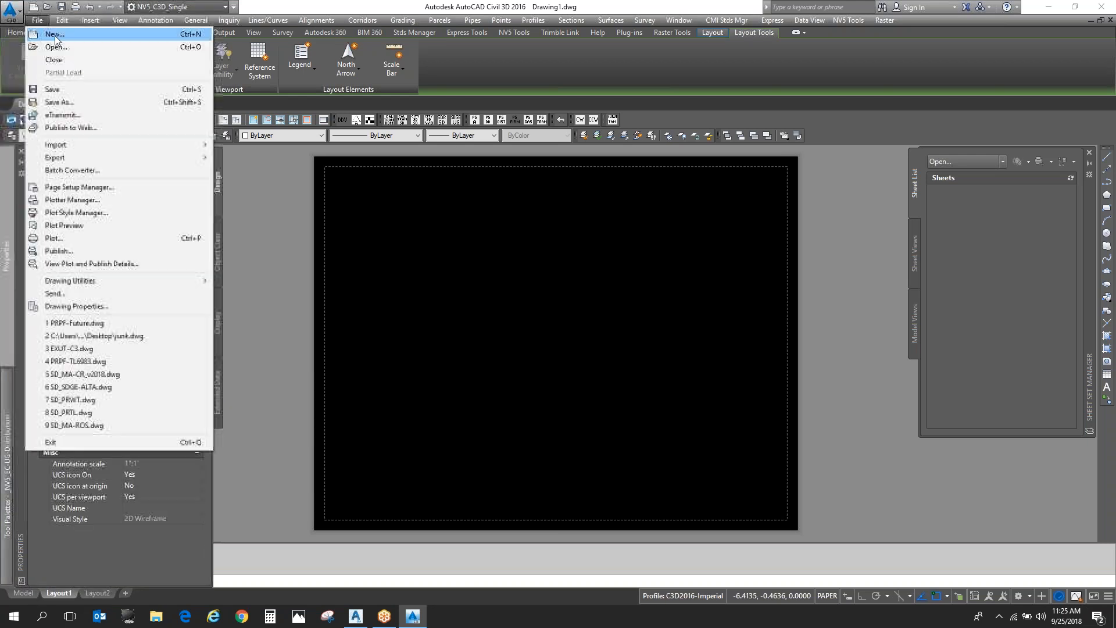
left_click(69, 35)
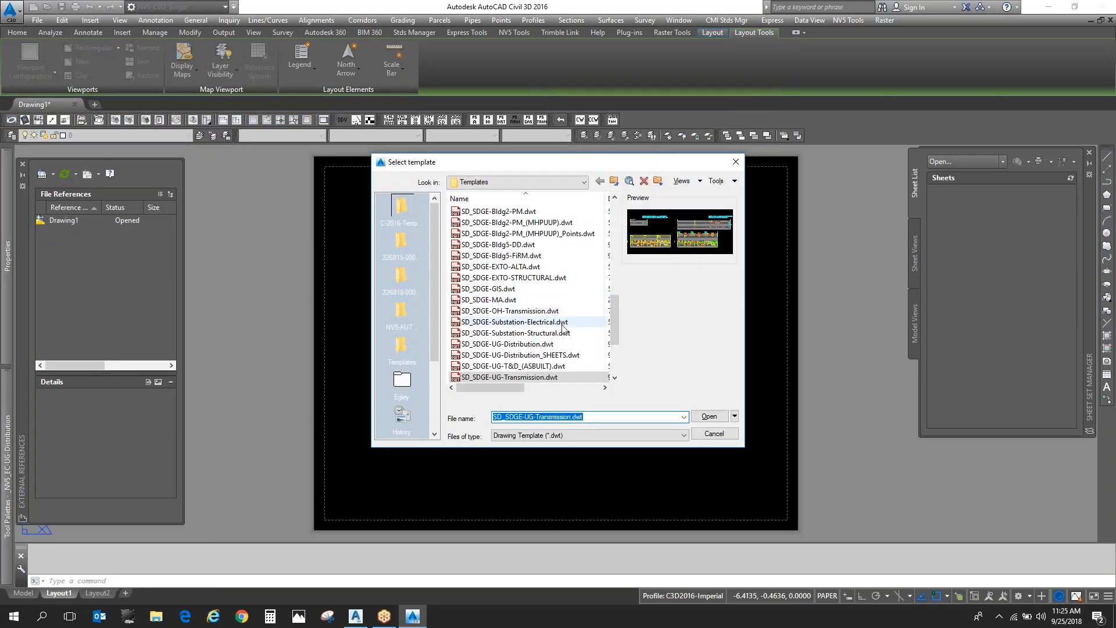
scroll(566, 329, "up", 15)
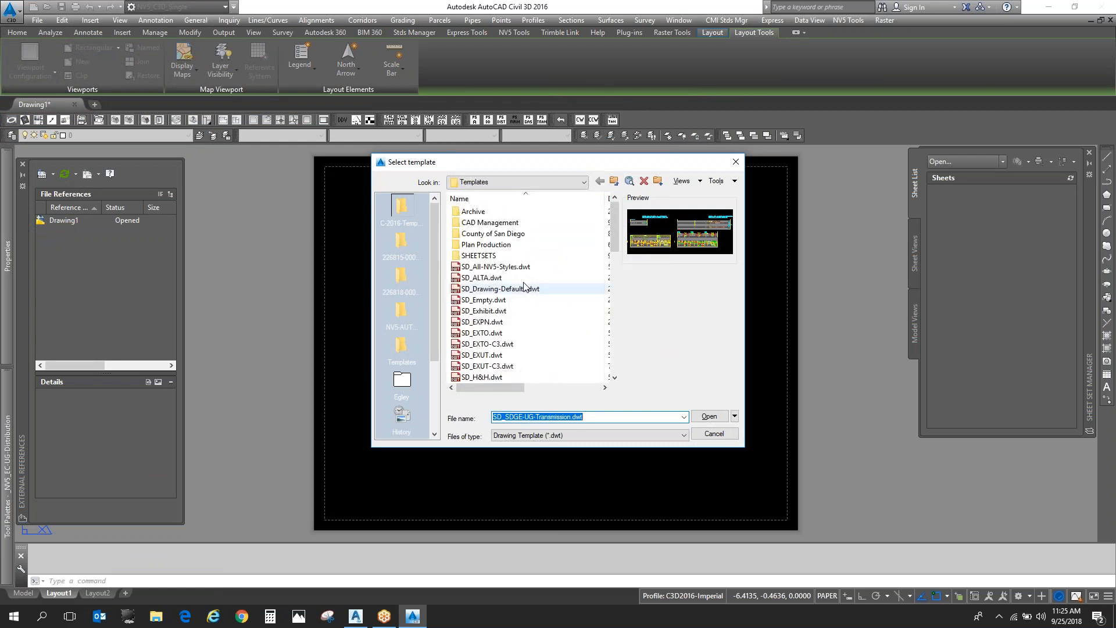
scroll(571, 270, "down", 2)
left_click(552, 321)
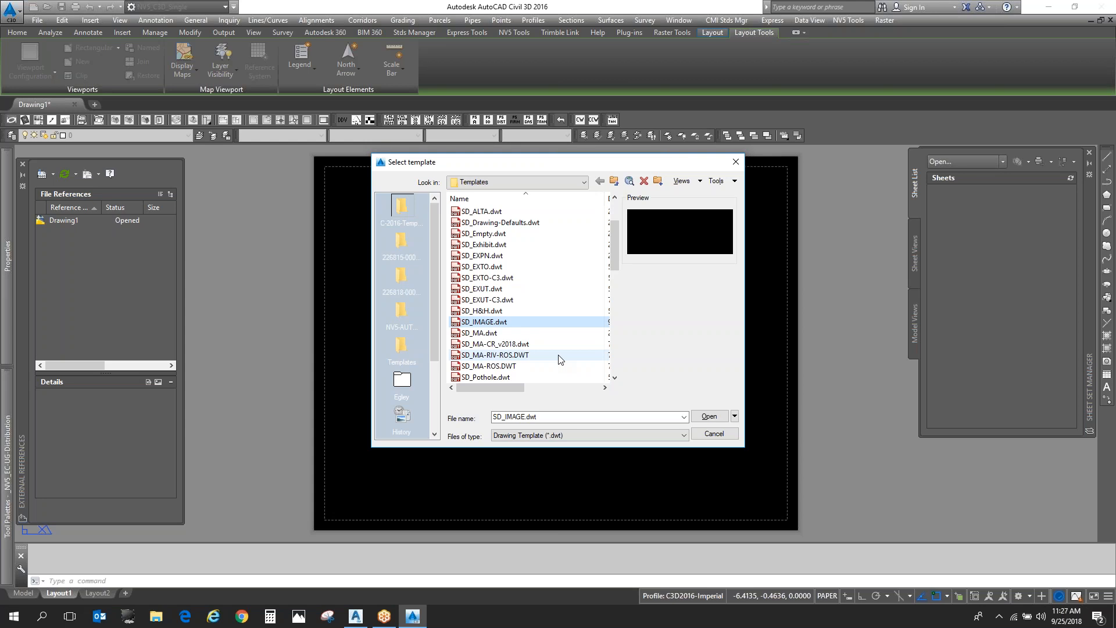
double_click(546, 322)
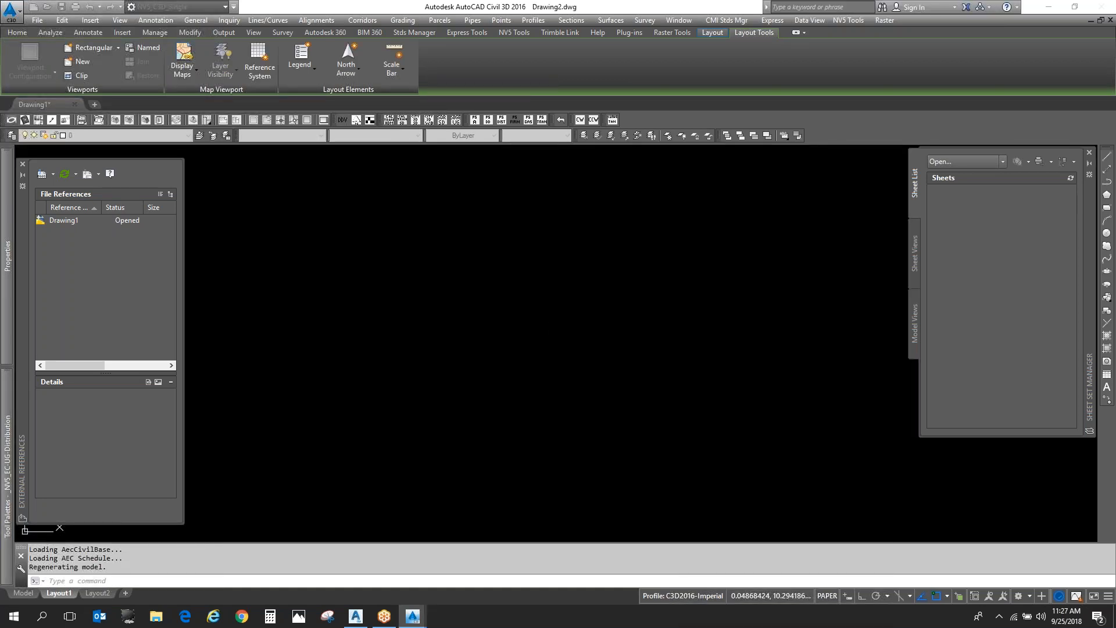
- Check the new drawing's length, angle and insertion scale settings with the UNITS command, leaving them as they are
type("u;n")
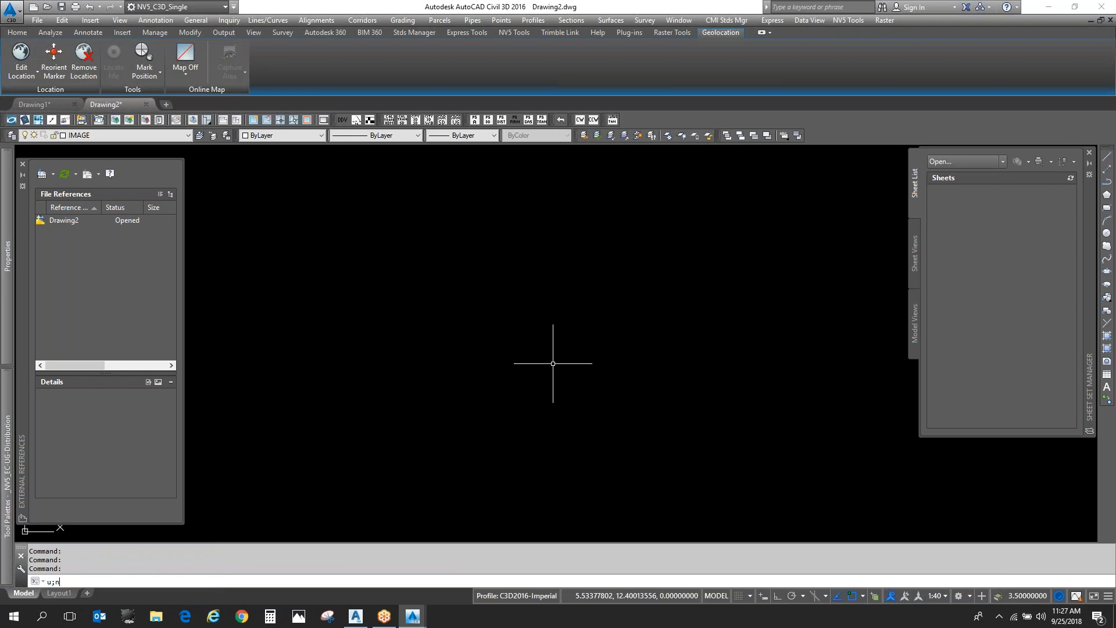
type("its")
key("Return")
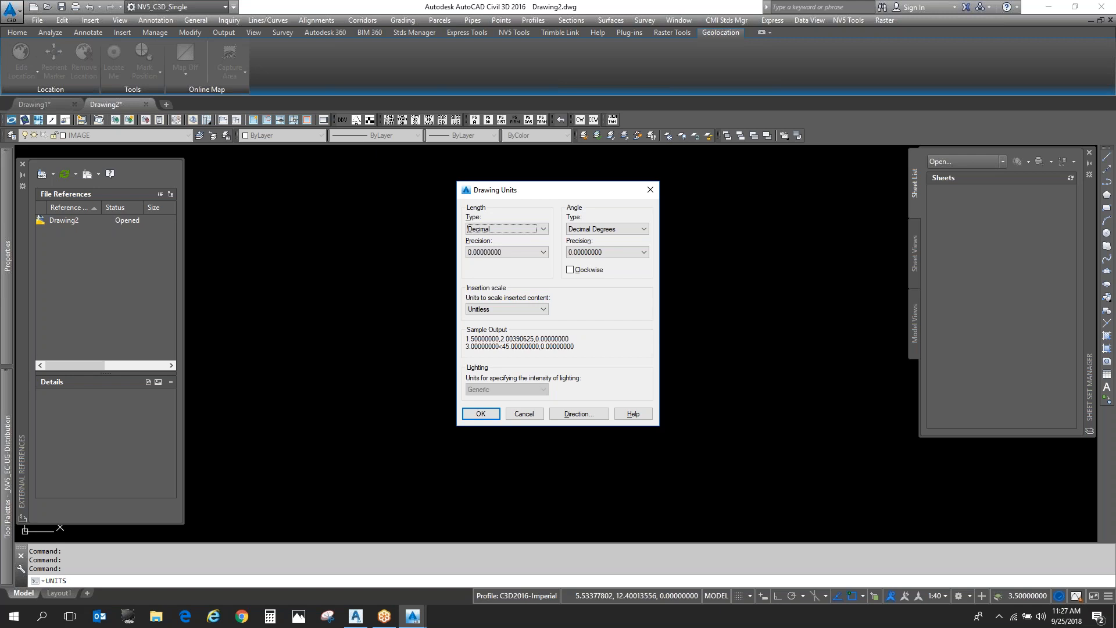
left_click(524, 415)
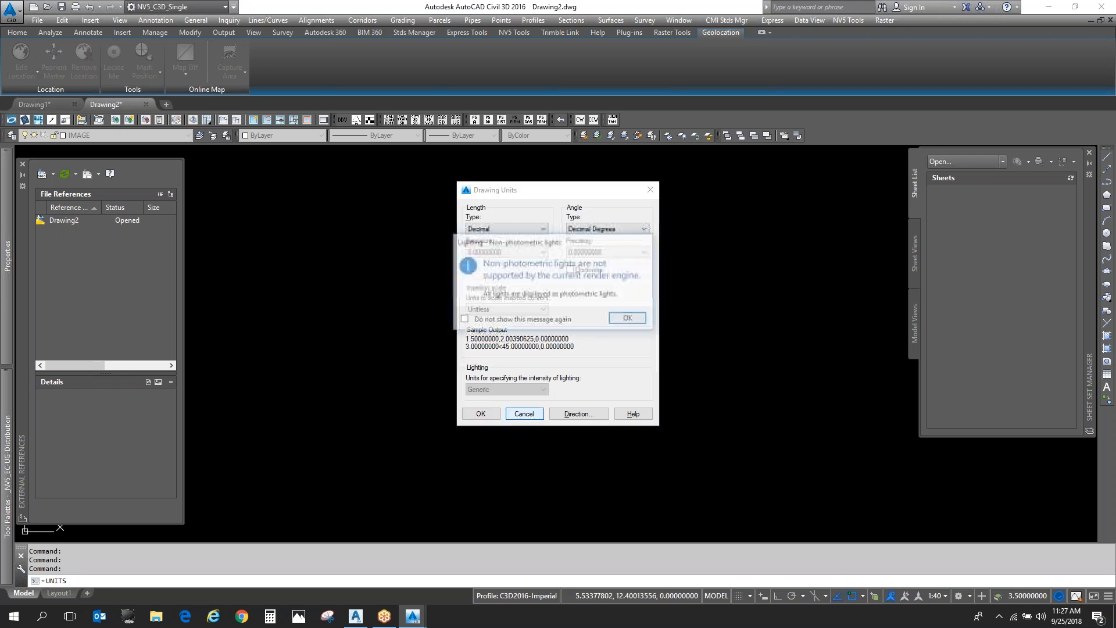
left_click(627, 318)
left_click(536, 357)
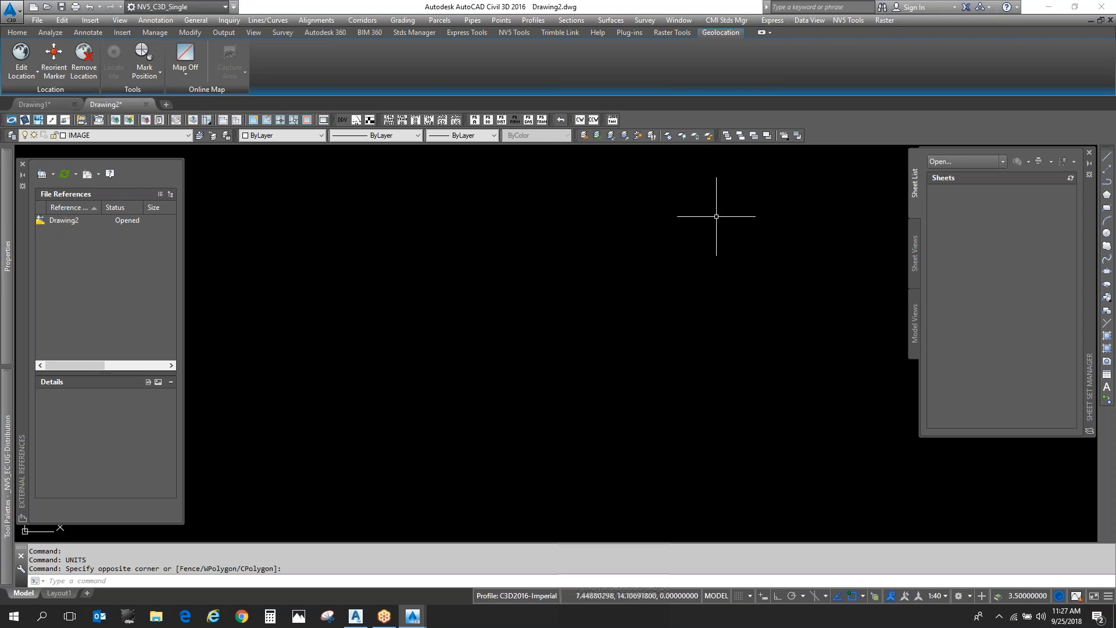
- Insert the ortho image 20180529_Aldergrove_PYD.ecw with the MAPIINSERT command, accepting its World File correlation in inches
type("MAPII")
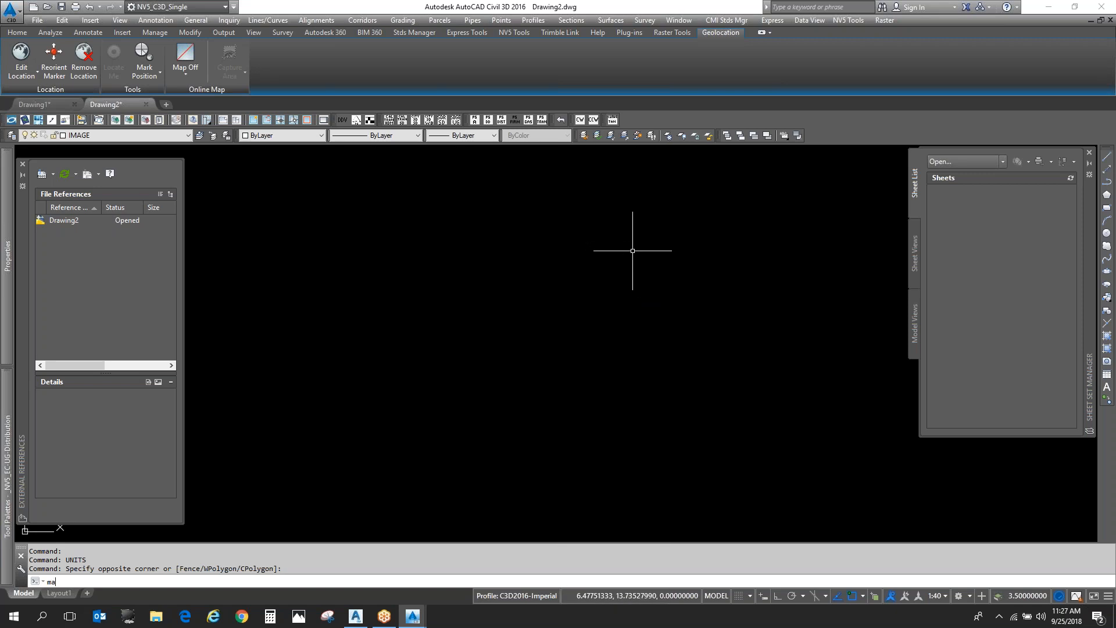
key("Return")
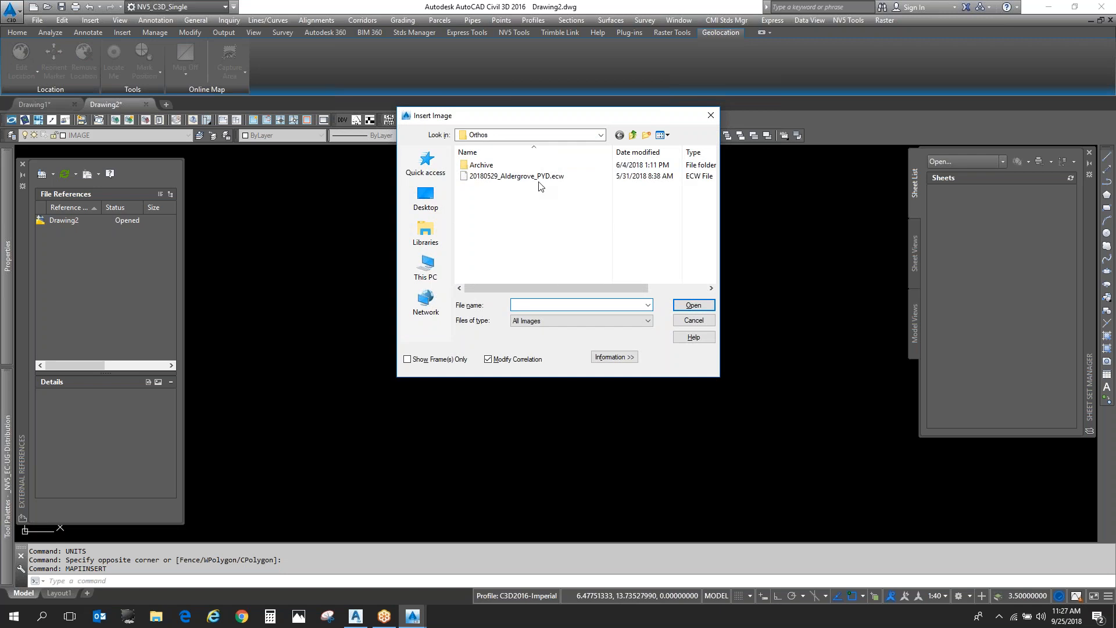
left_click(539, 178)
double_click(544, 176)
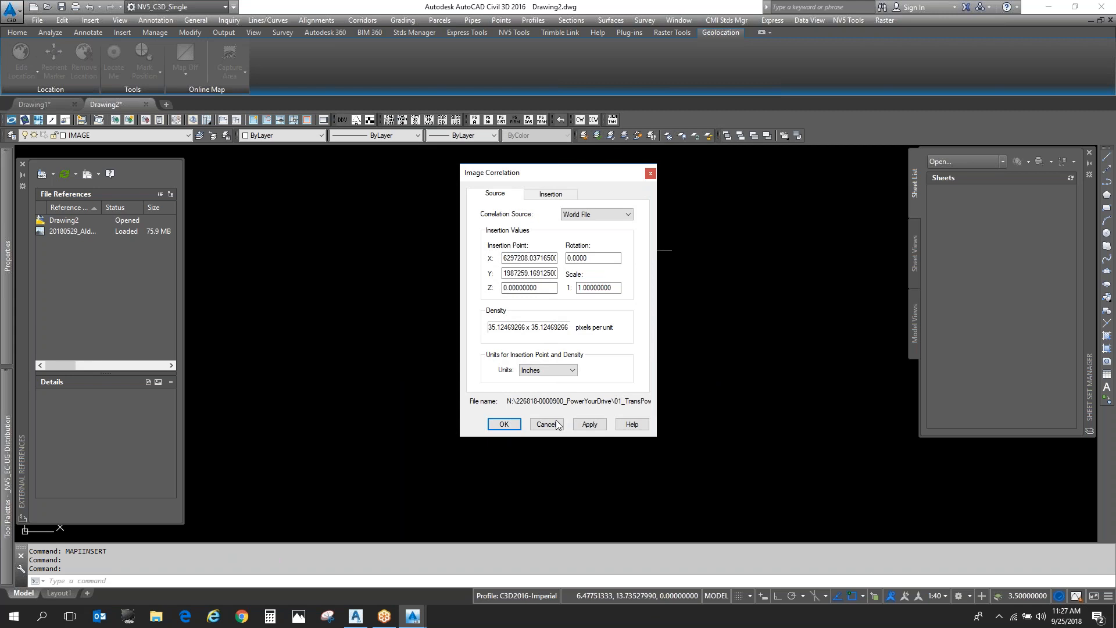
left_click_drag(542, 258, 587, 258)
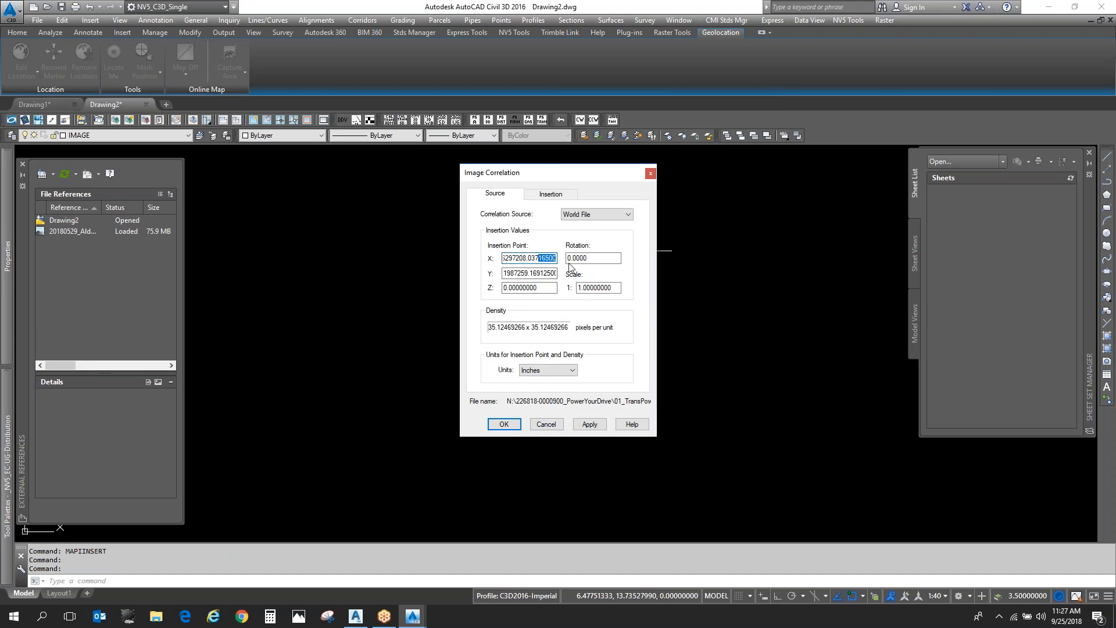
left_click(535, 258)
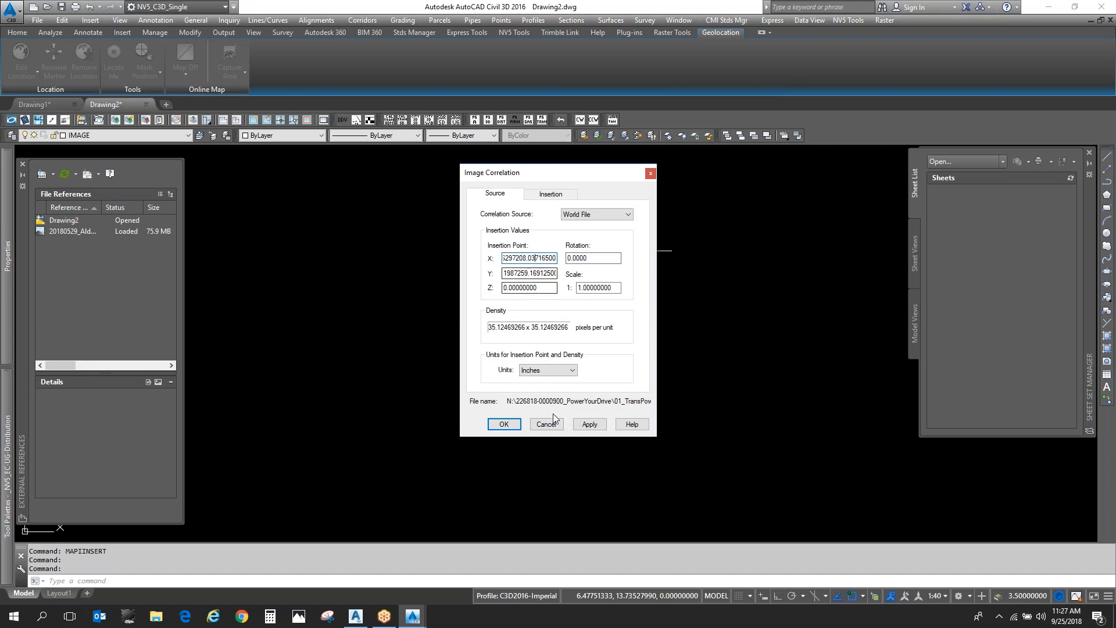
left_click(503, 424)
- Twist the view of the aerial image to about 335° with the DDV command, picking two points across the image
type("z")
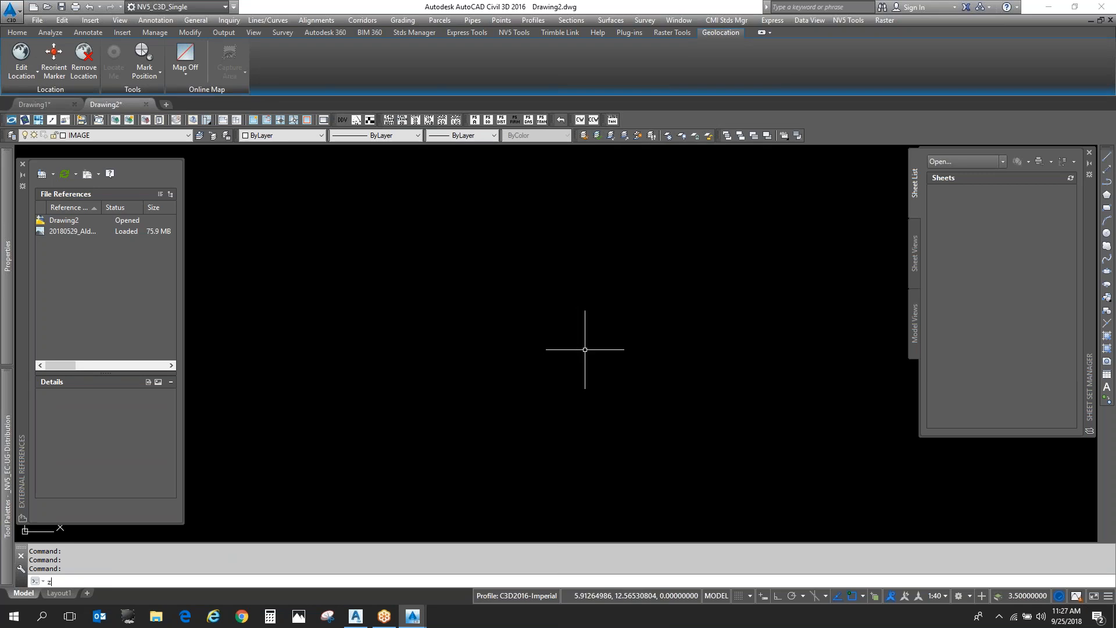
key("Return")
type("e")
key("Return")
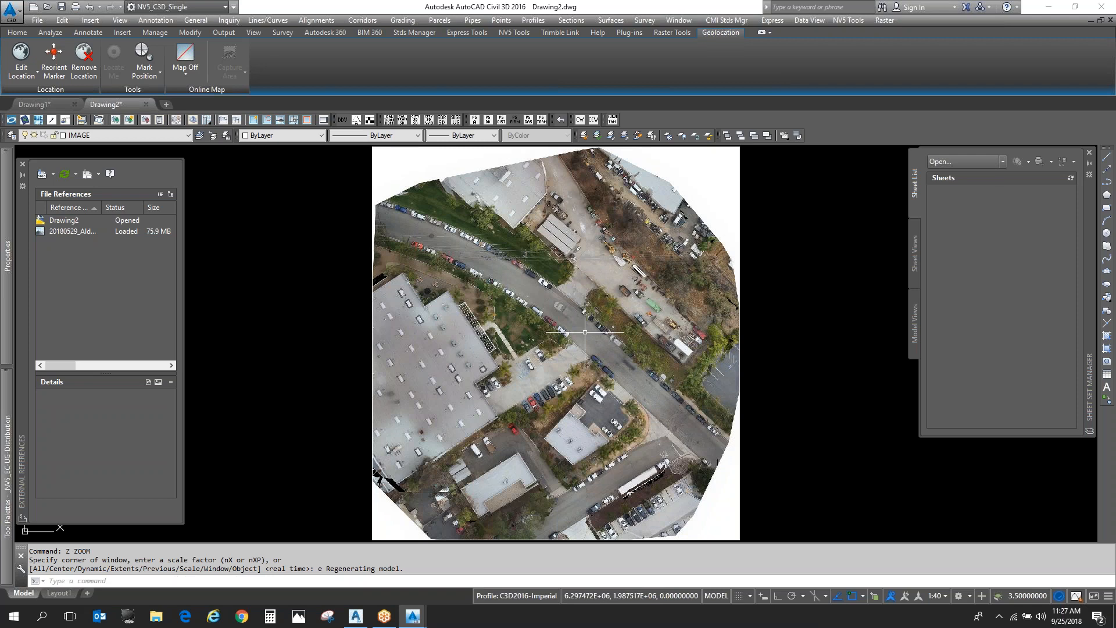
type("ddv")
key("Return")
key("Return")
left_click(451, 367)
left_click(602, 294)
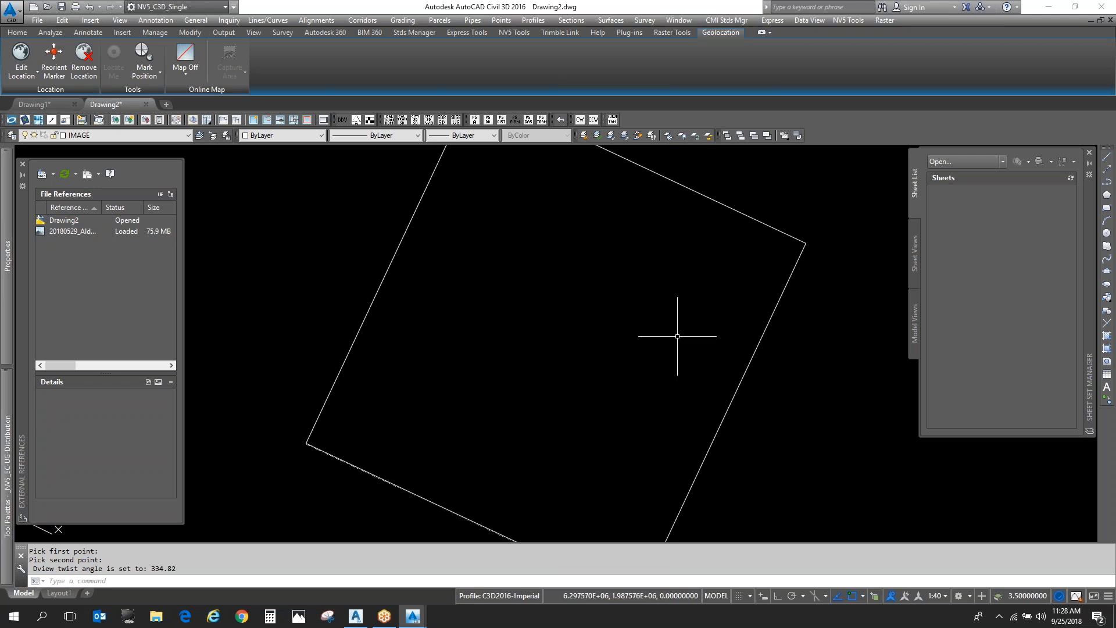
- Change the visual style to 3dWireframe and inspect the rotated aerial image up close
left_click(256, 33)
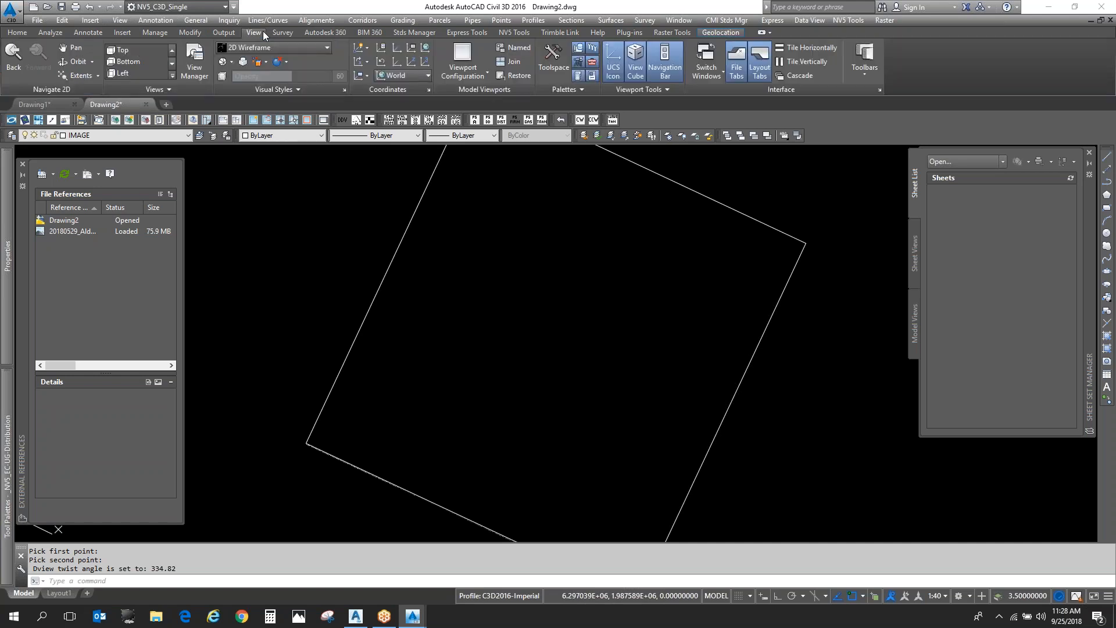
left_click(320, 47)
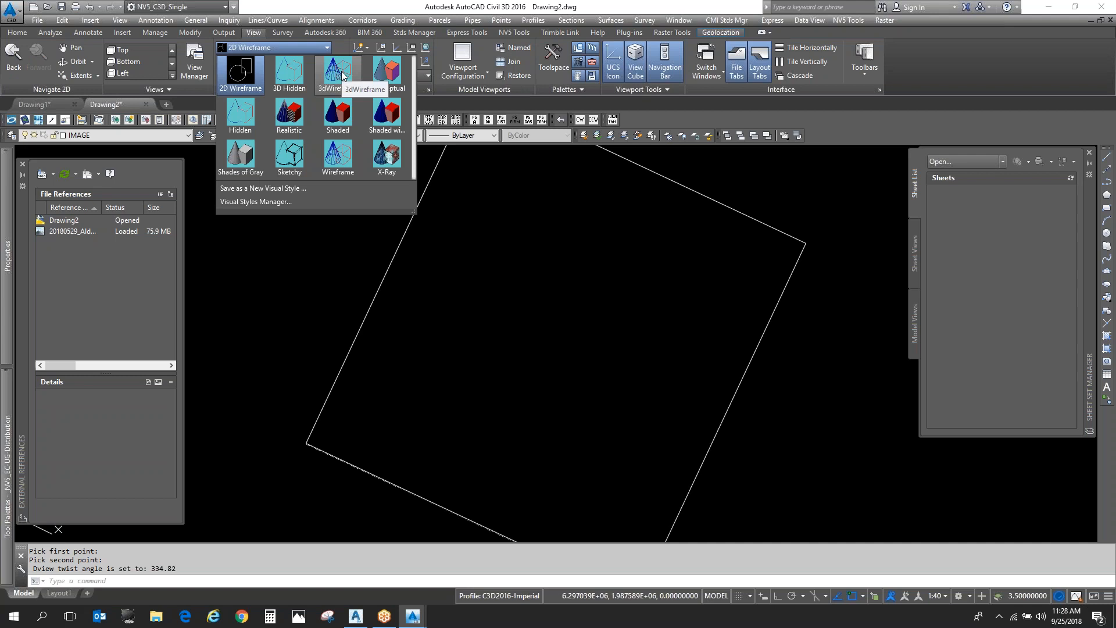
left_click(342, 73)
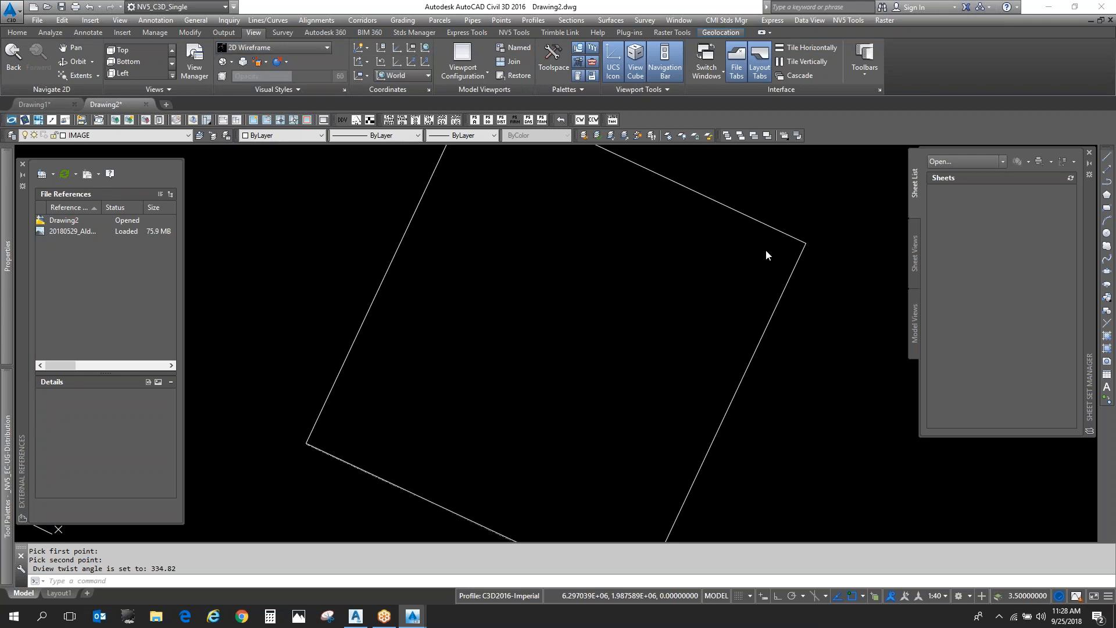
left_click(848, 273)
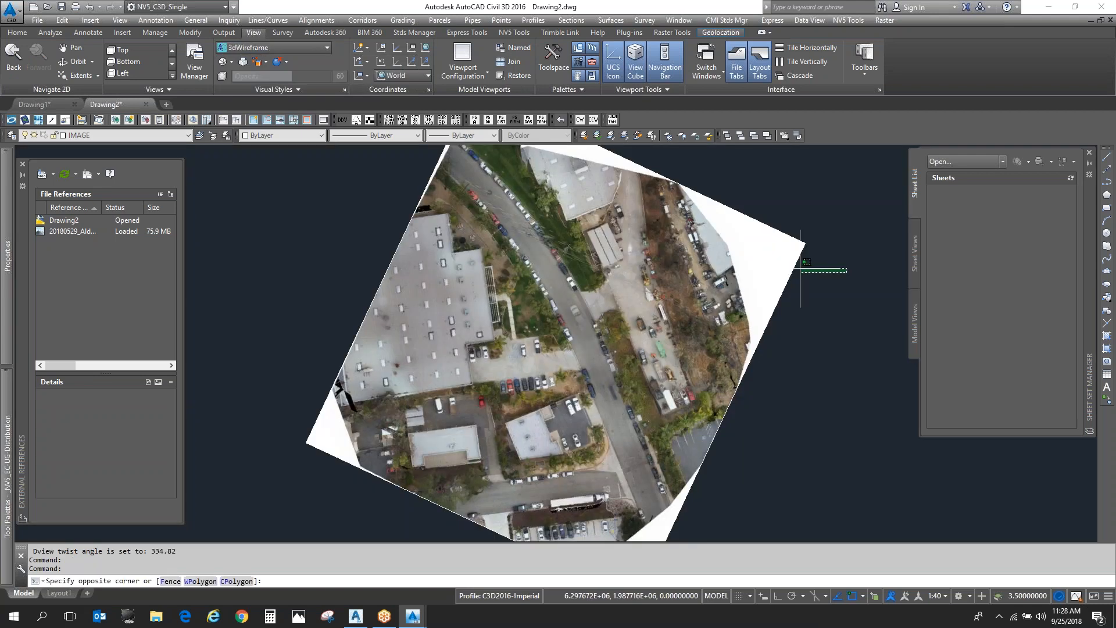
left_click(840, 312)
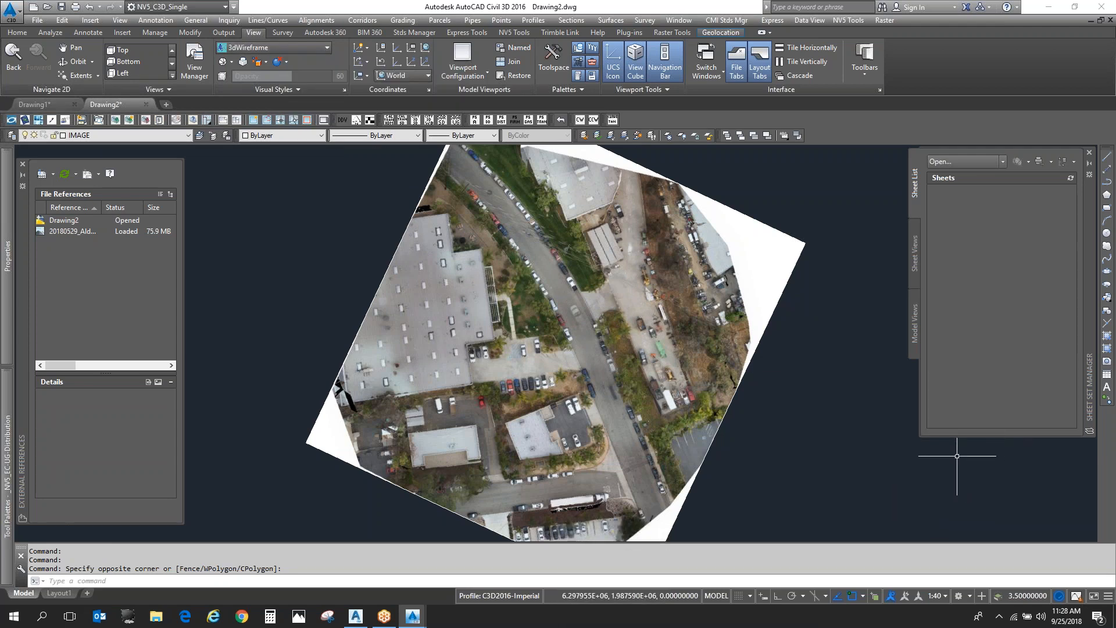
scroll(674, 264, "up", 5)
scroll(501, 343, "up", 4)
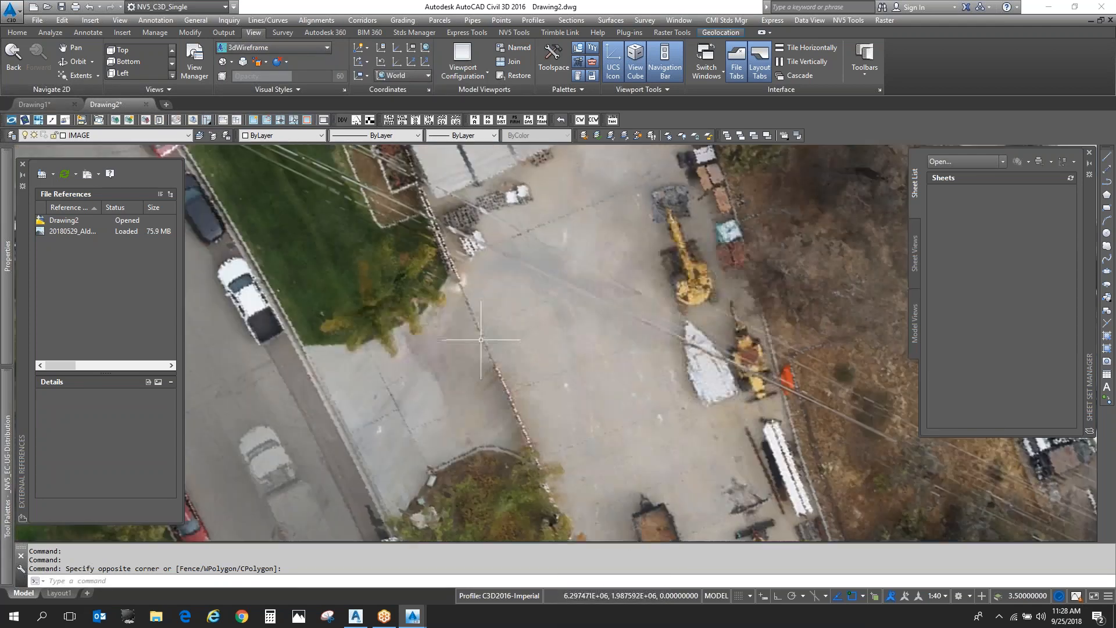
scroll(674, 310, "down", 5)
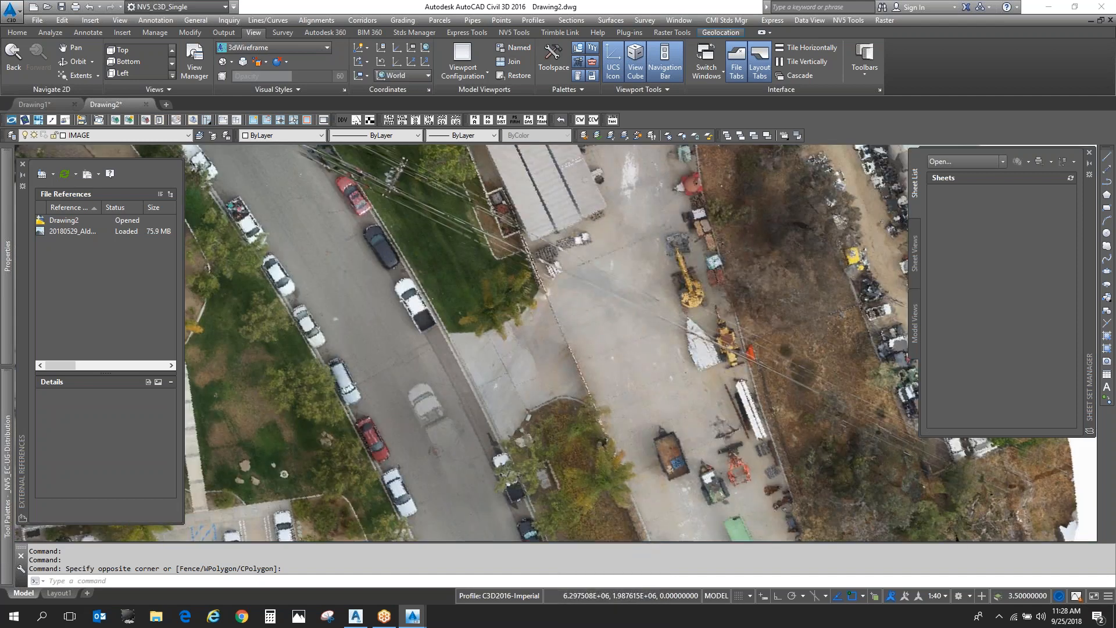
scroll(533, 379, "up", 8)
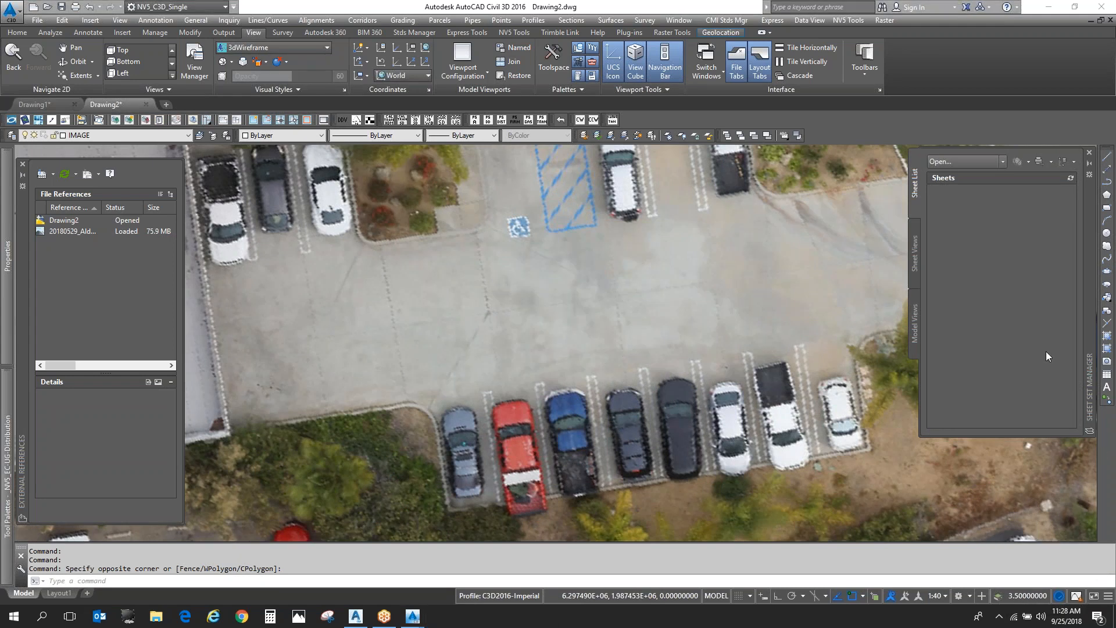
- Turn off Hardware Acceleration in the Graphics Performance settings and check the display of the aerial image
left_click(1108, 599)
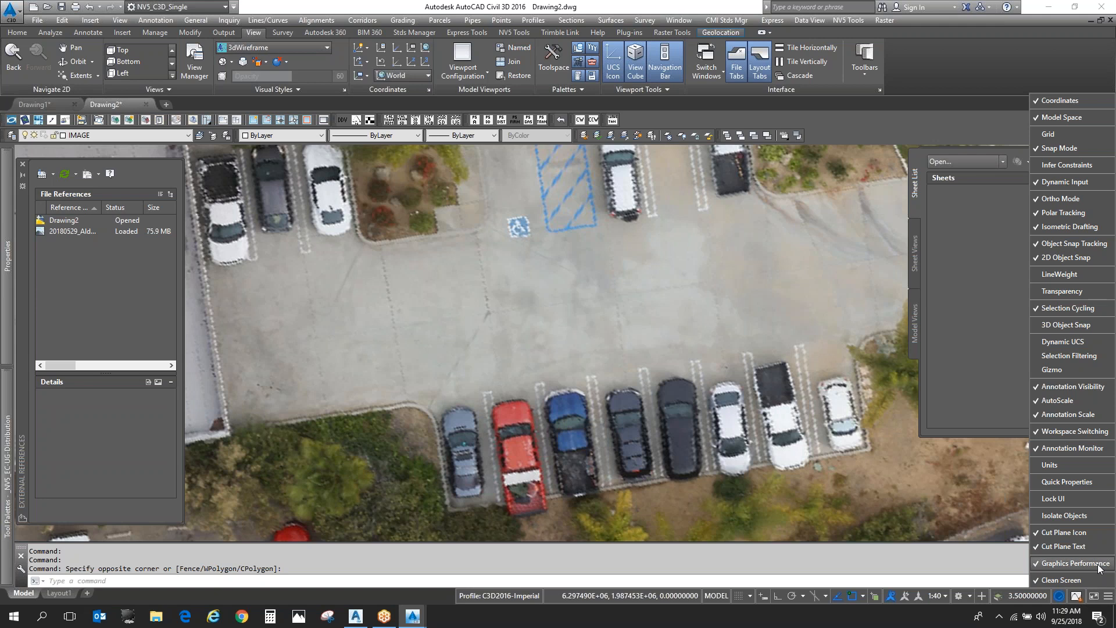
left_click(1108, 595)
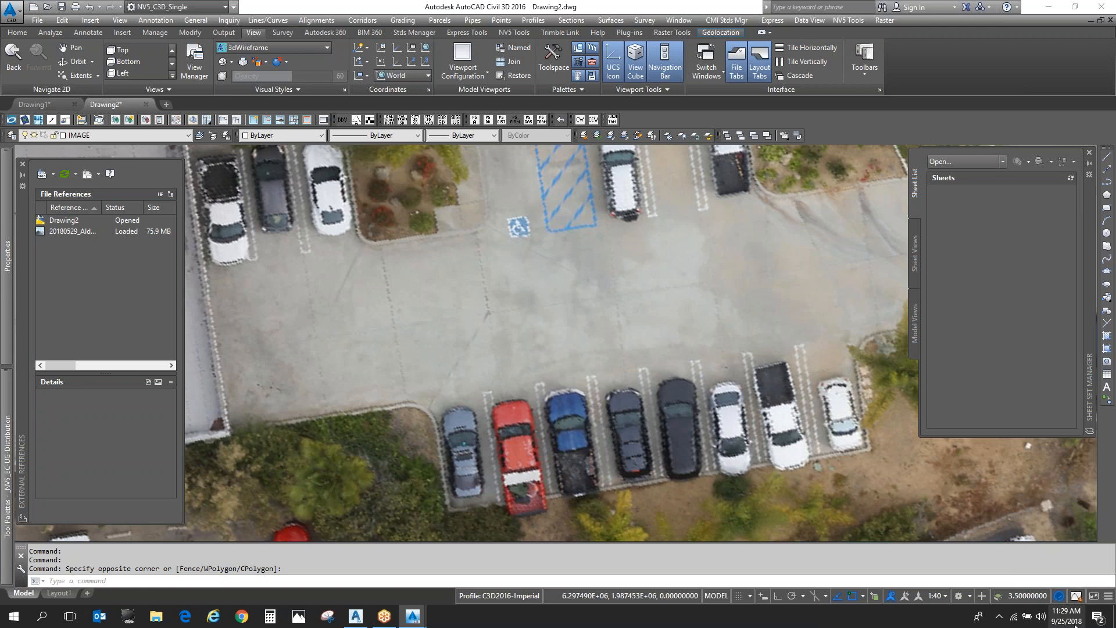
left_click(1060, 598)
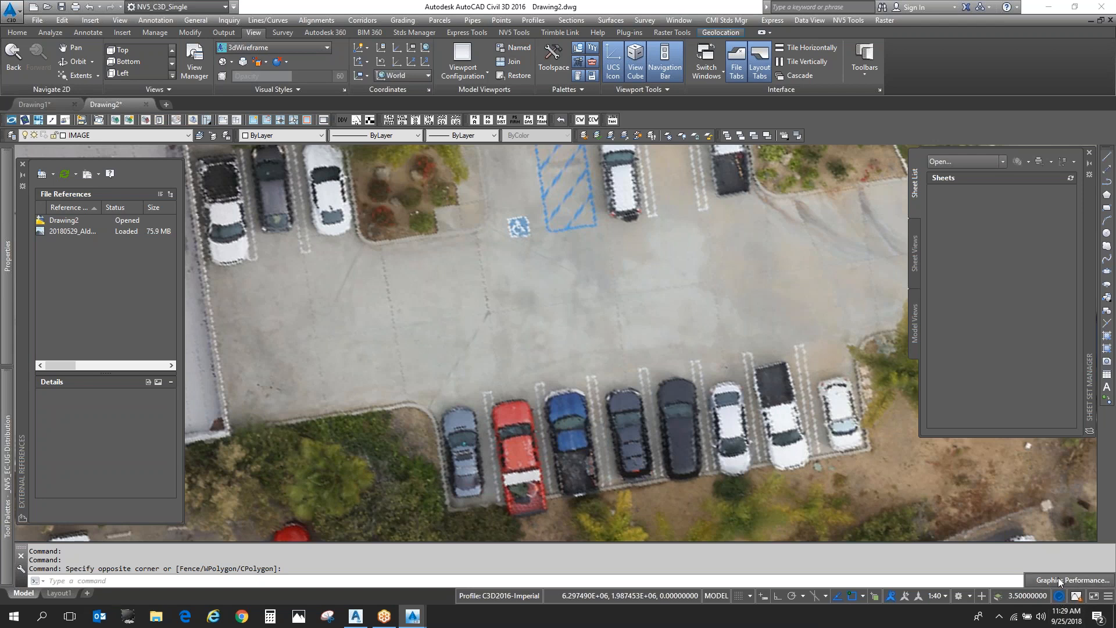
left_click(650, 242)
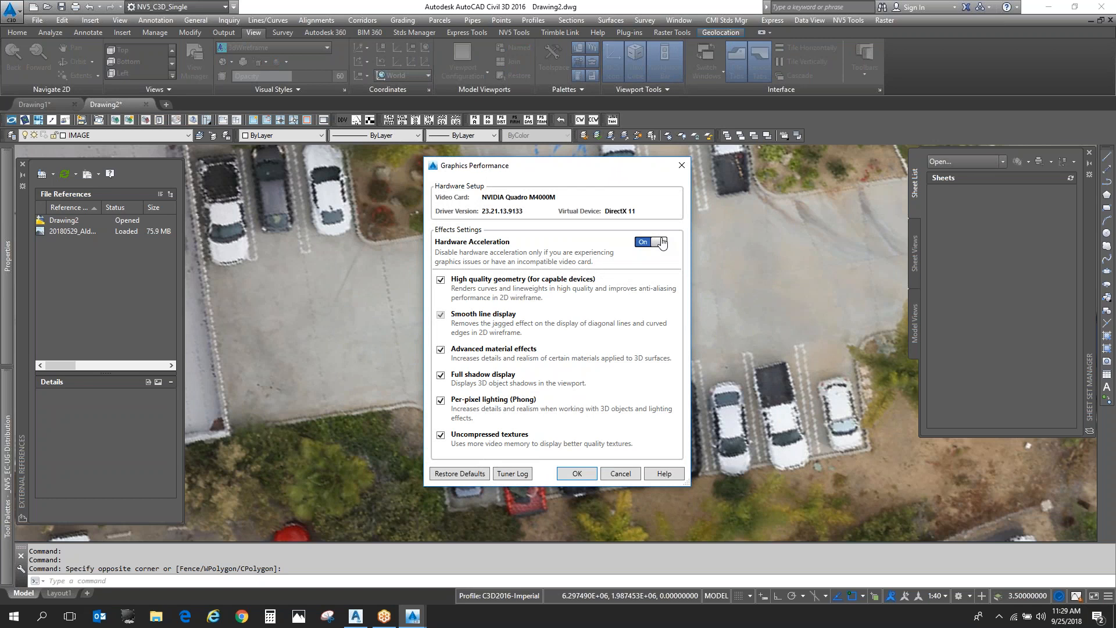
left_click(586, 474)
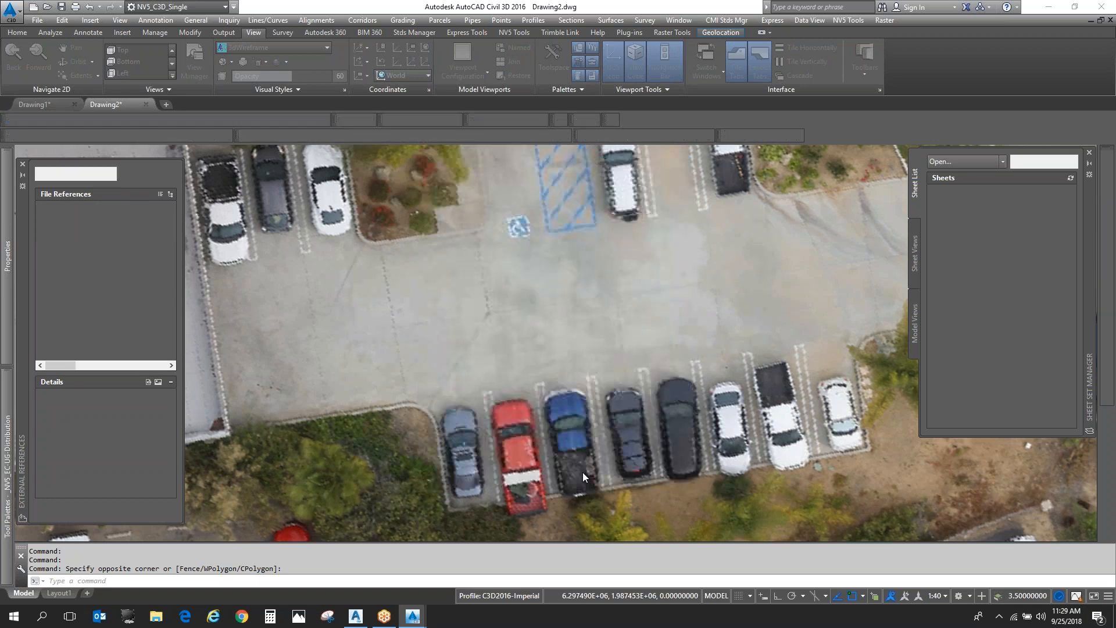
scroll(621, 369, "down", 3)
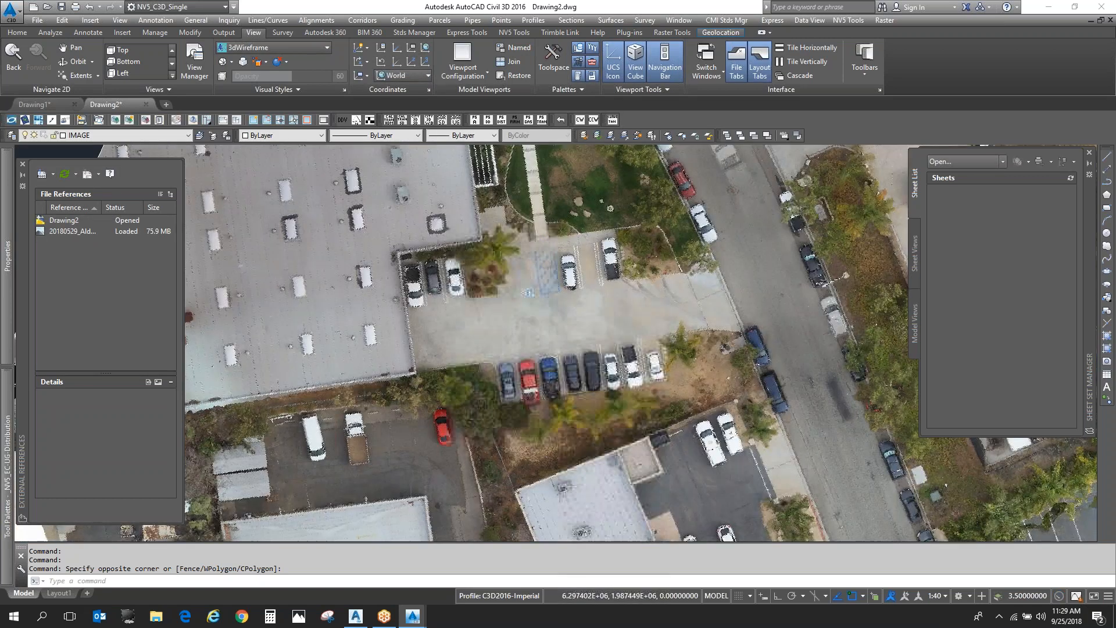
- Examine the display of the rotated aerial image at close range and in full
scroll(550, 330, "down", 4)
scroll(584, 306, "up", 7)
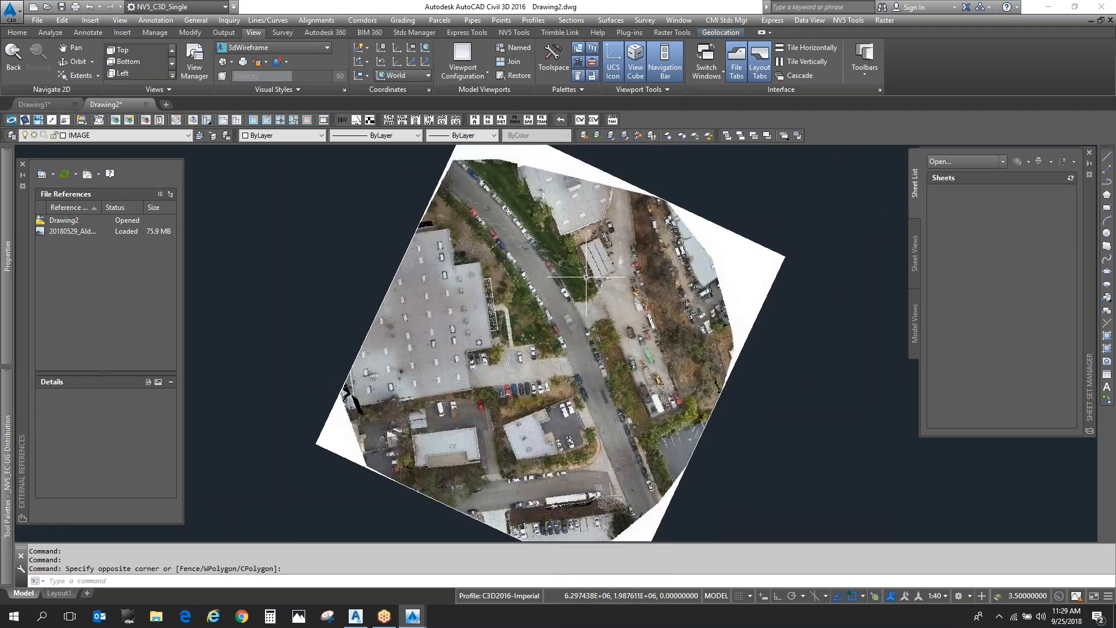
scroll(671, 235, "down", 3)
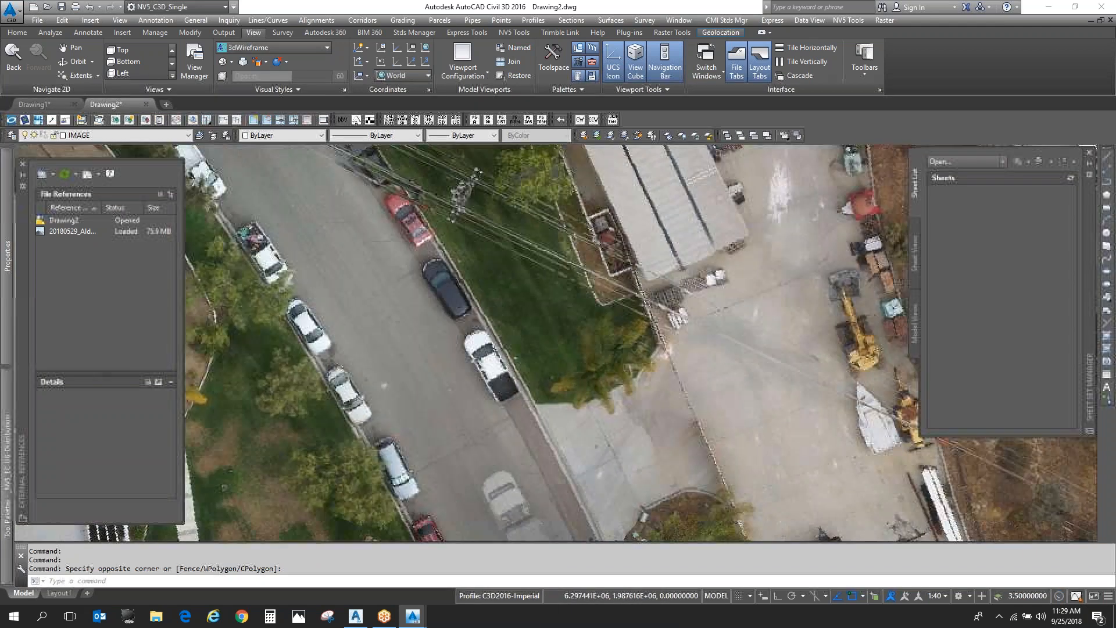
scroll(637, 293, "down", 4)
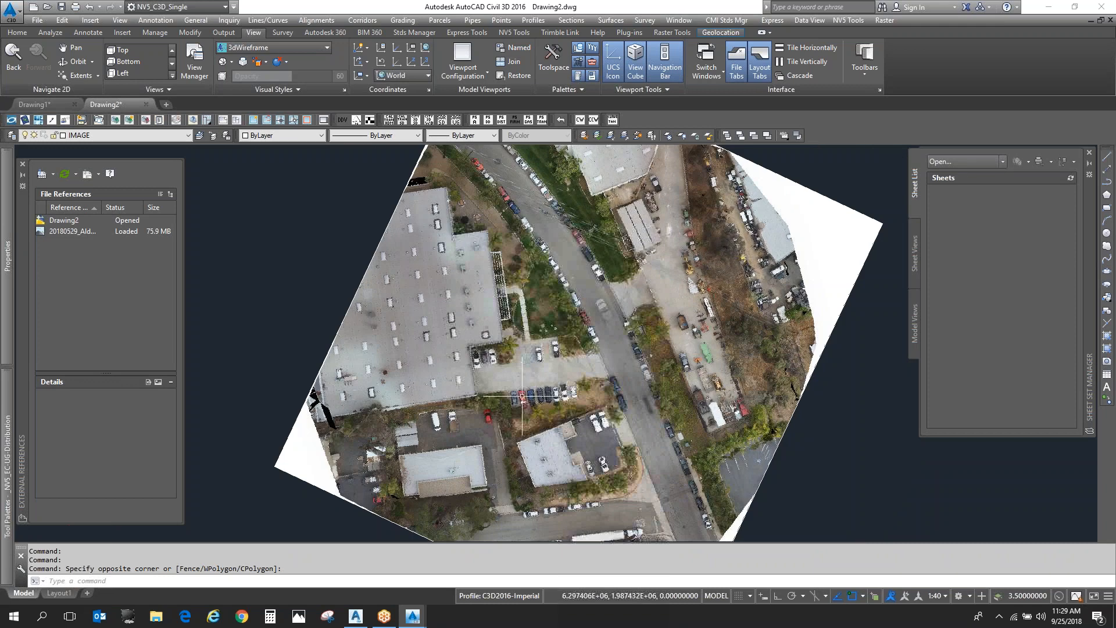
scroll(531, 397, "up", 5)
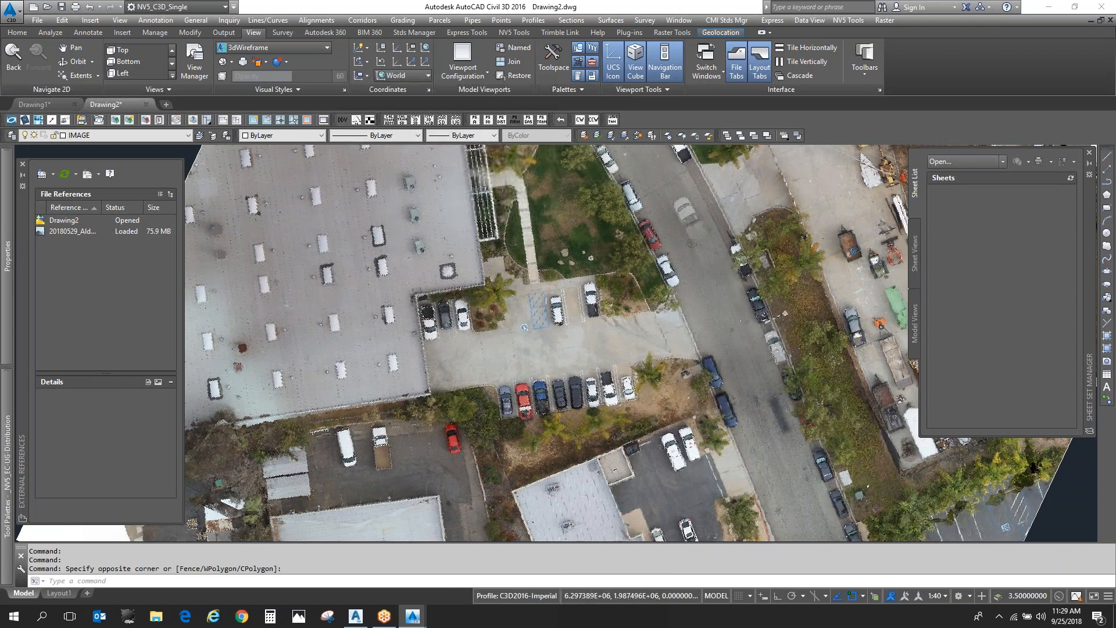
scroll(587, 274, "down", 5)
scroll(587, 285, "up", 5)
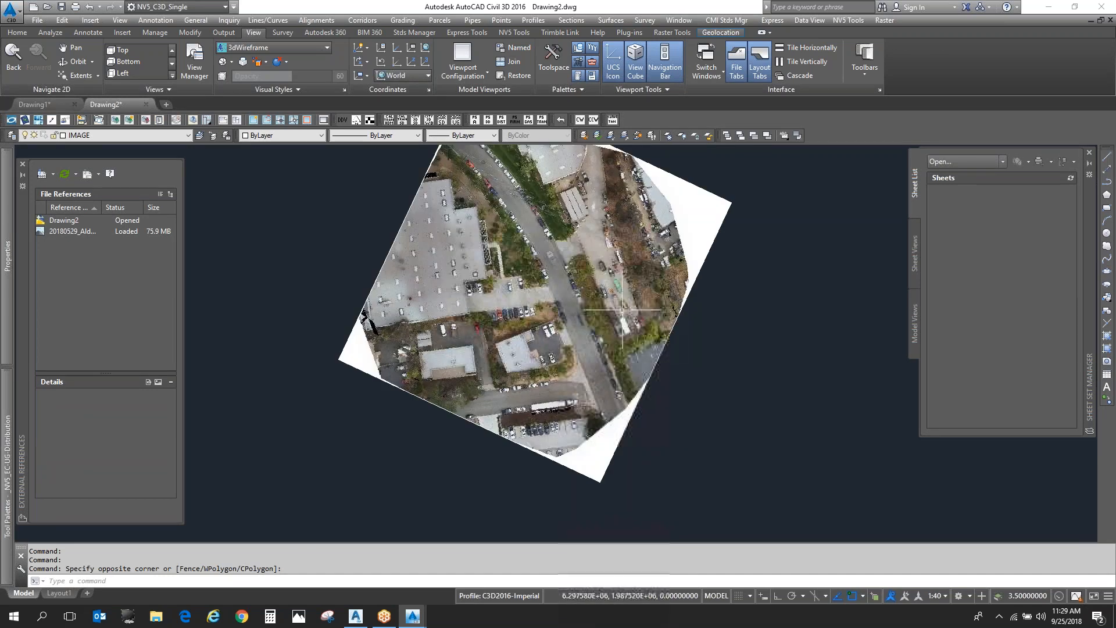
- Cycle the ribbon through its minimized states and restore the full ribbon
double_click(259, 33)
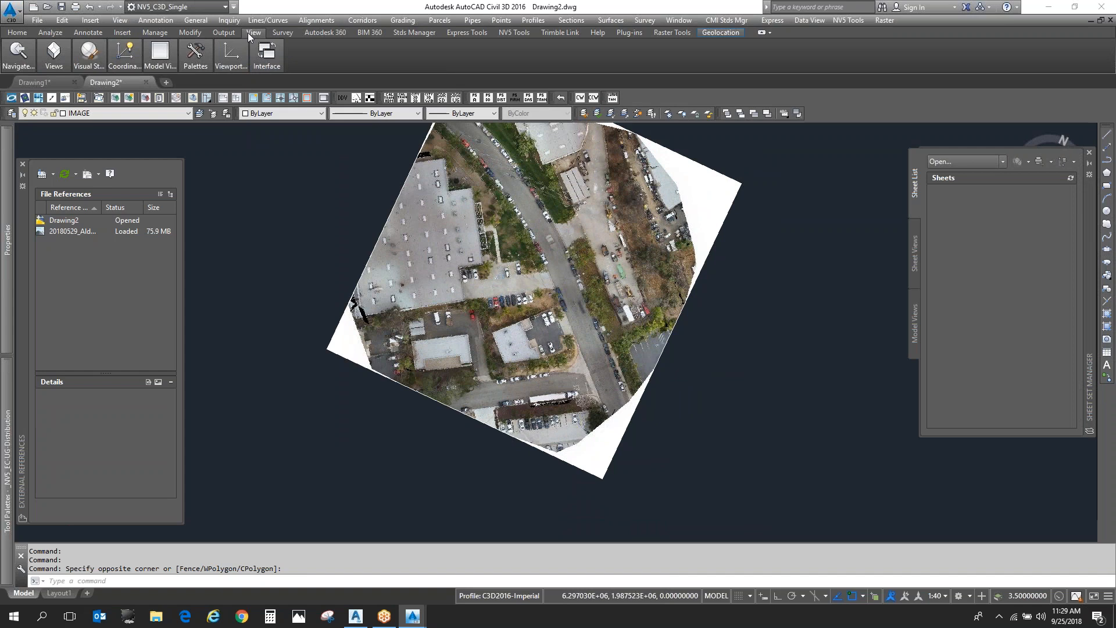
double_click(248, 33)
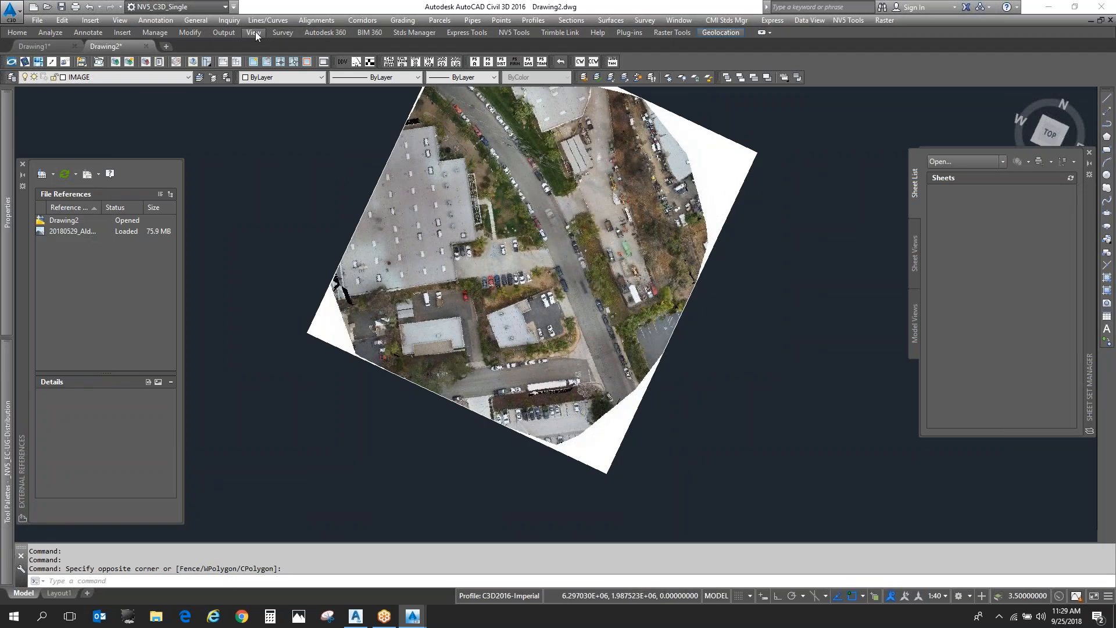
left_click(762, 32)
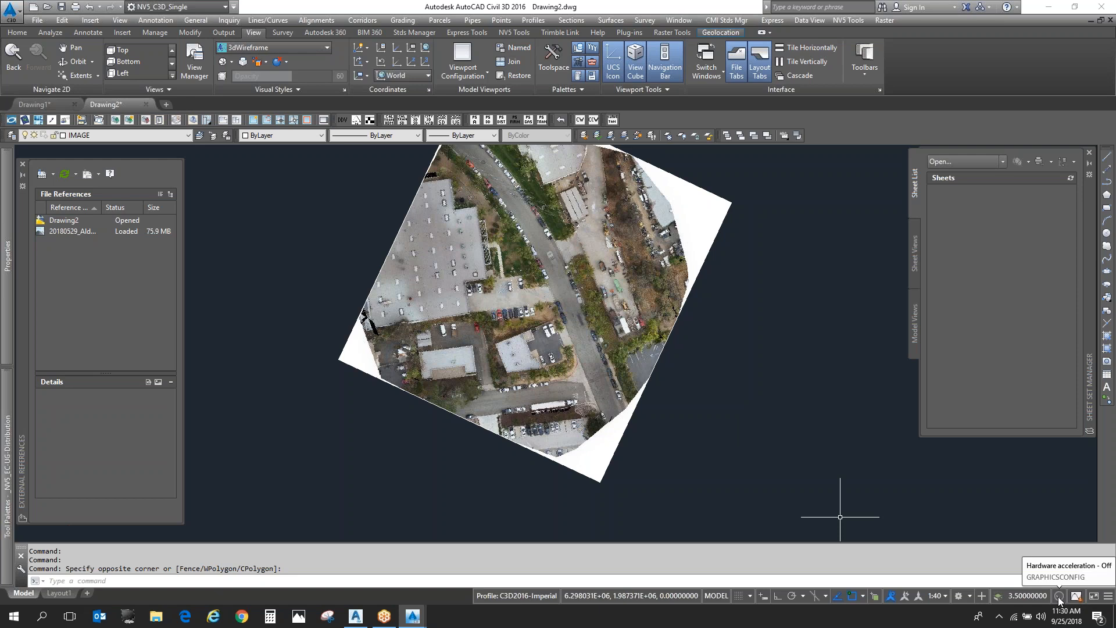
scroll(593, 344, "up", 5)
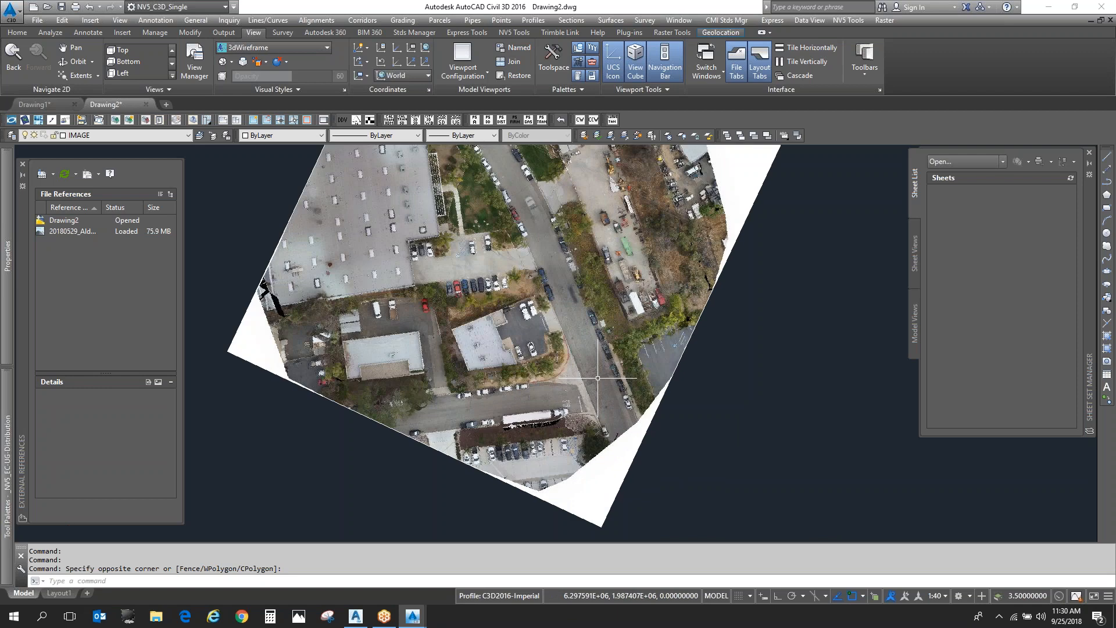
scroll(593, 345, "down", 8)
scroll(660, 326, "up", 4)
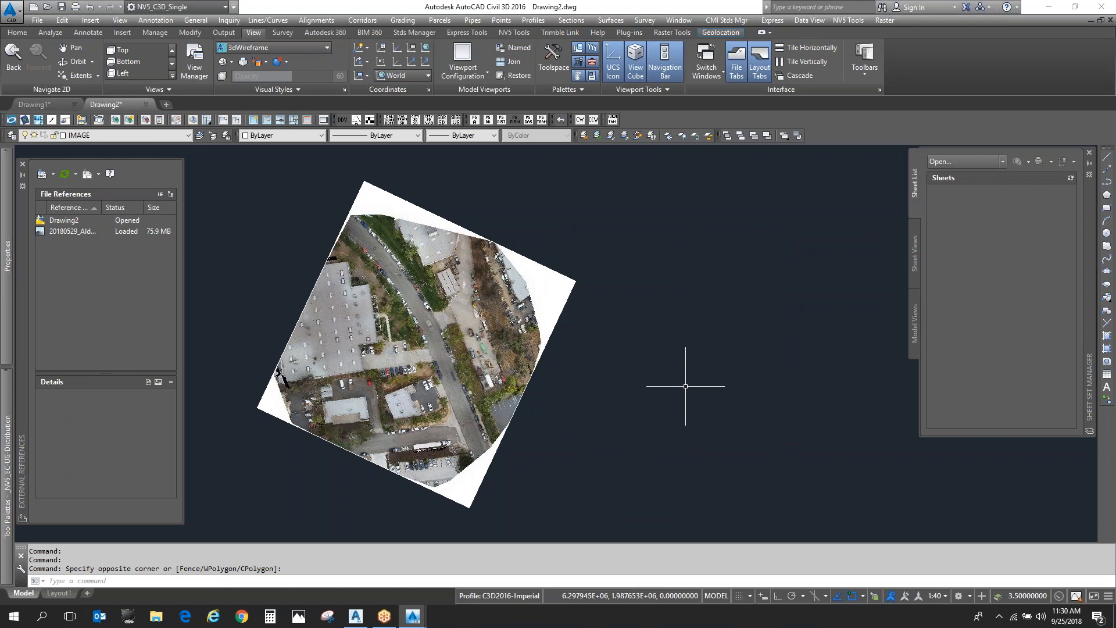
- Set the uniform background of the 3D parallel projection context to Black in the drawing window colors and apply the options
right_click(697, 531)
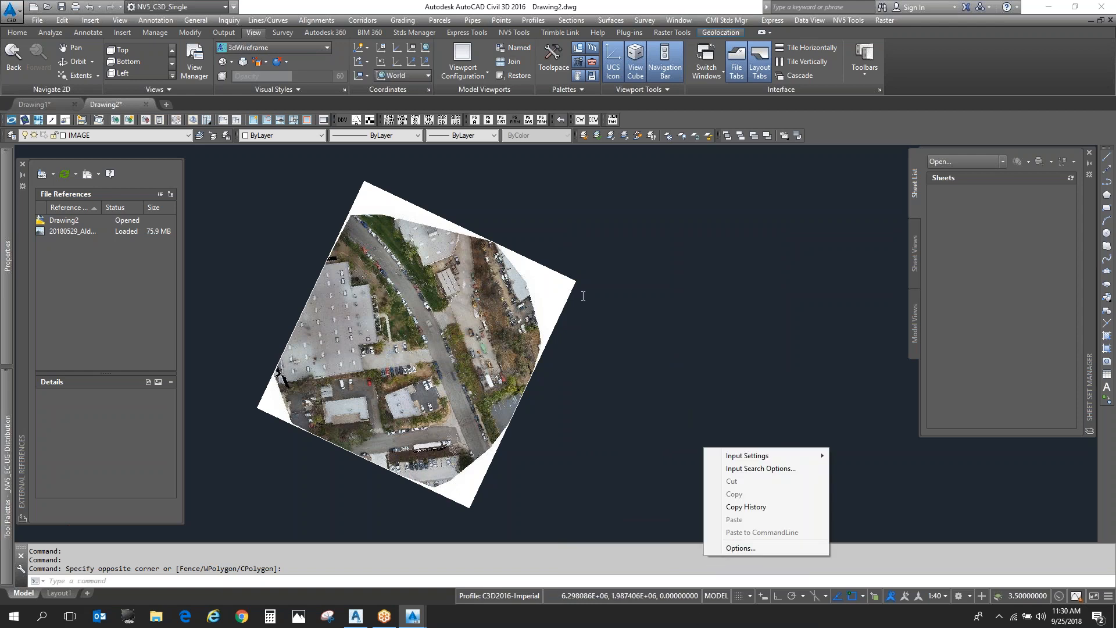
left_click(740, 547)
left_click(422, 332)
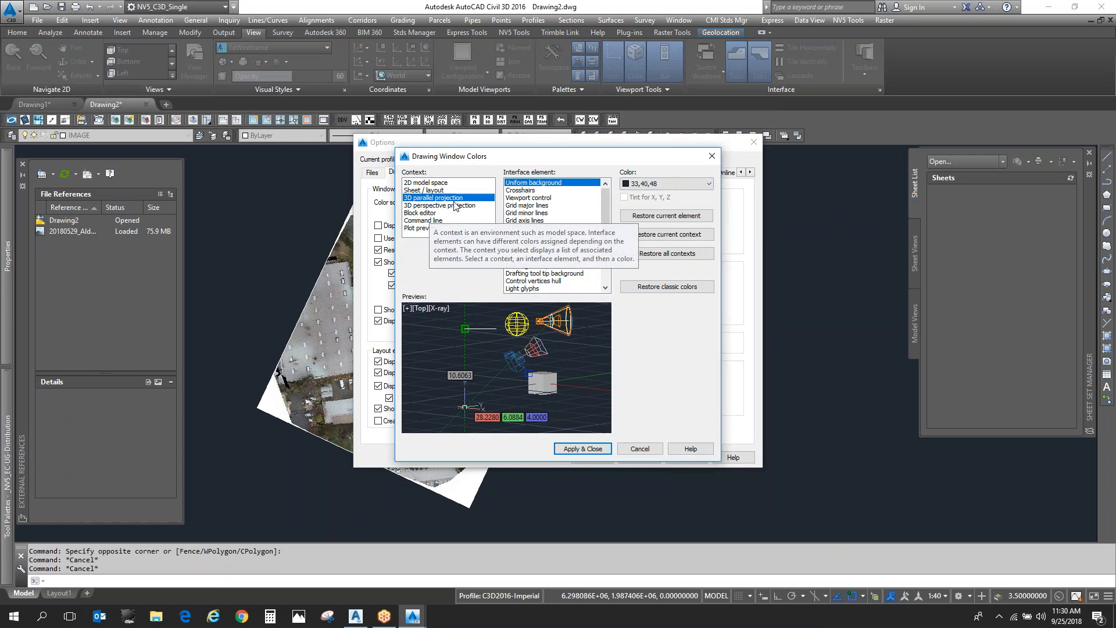
left_click(679, 187)
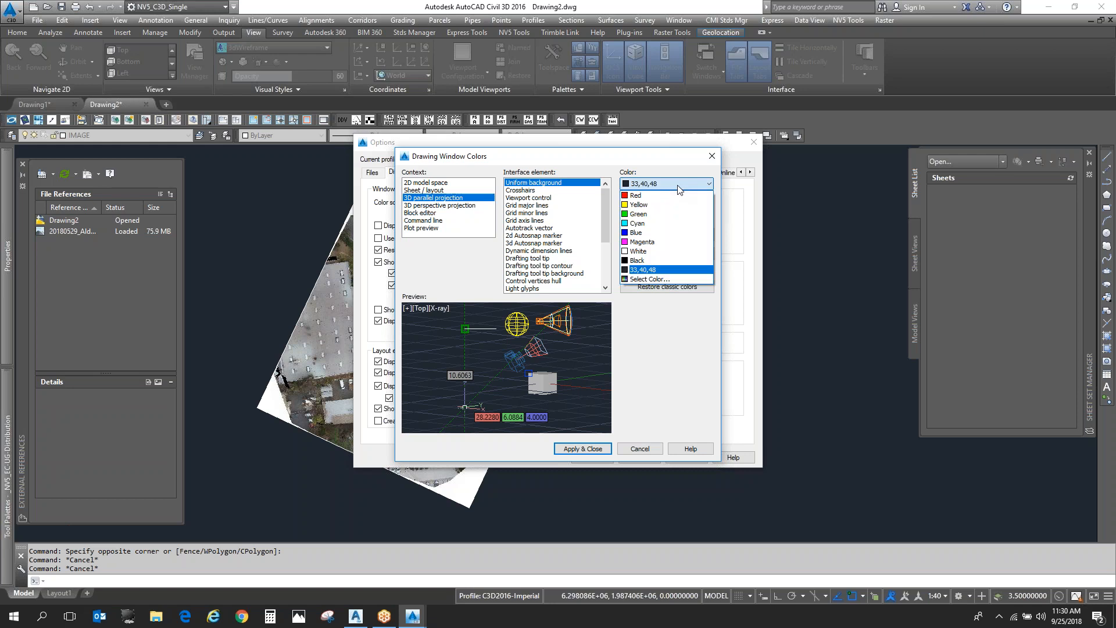
left_click(681, 266)
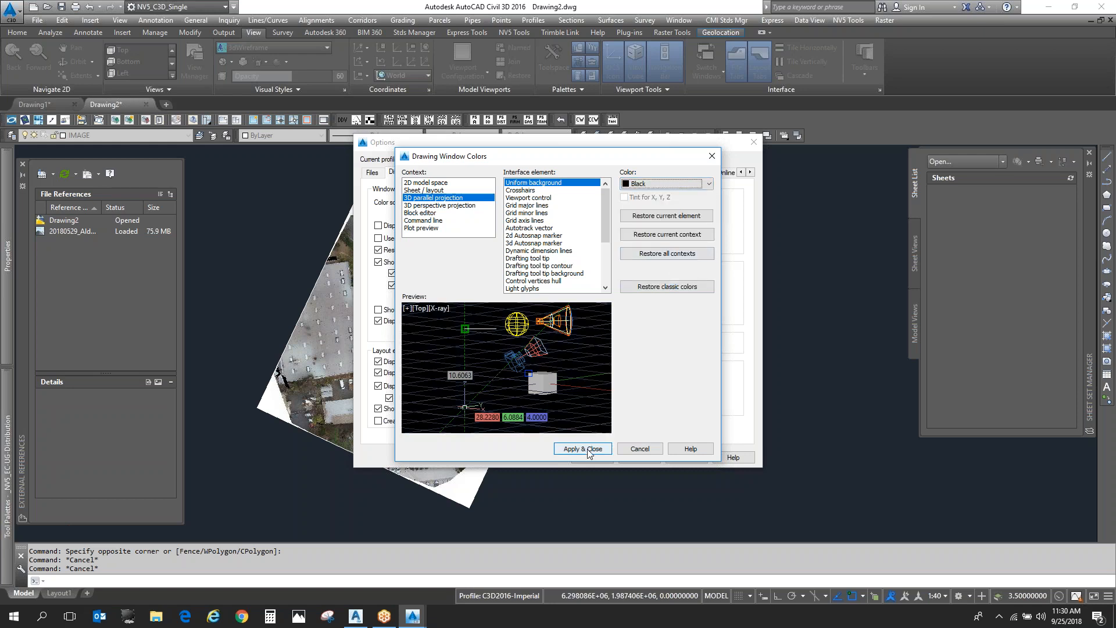
left_click(687, 185)
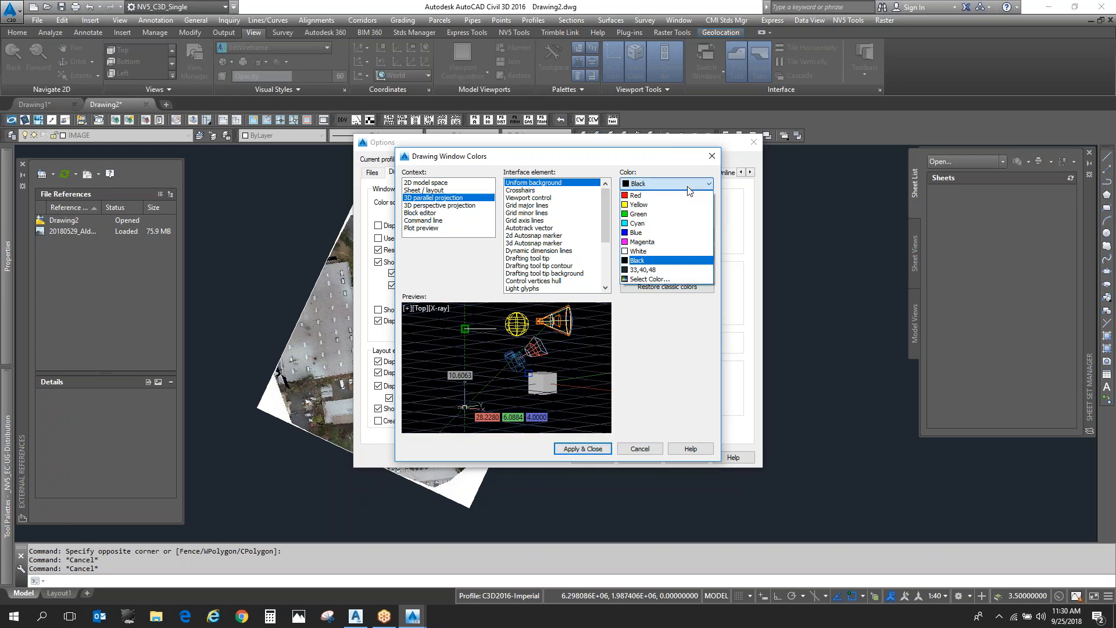
left_click(685, 269)
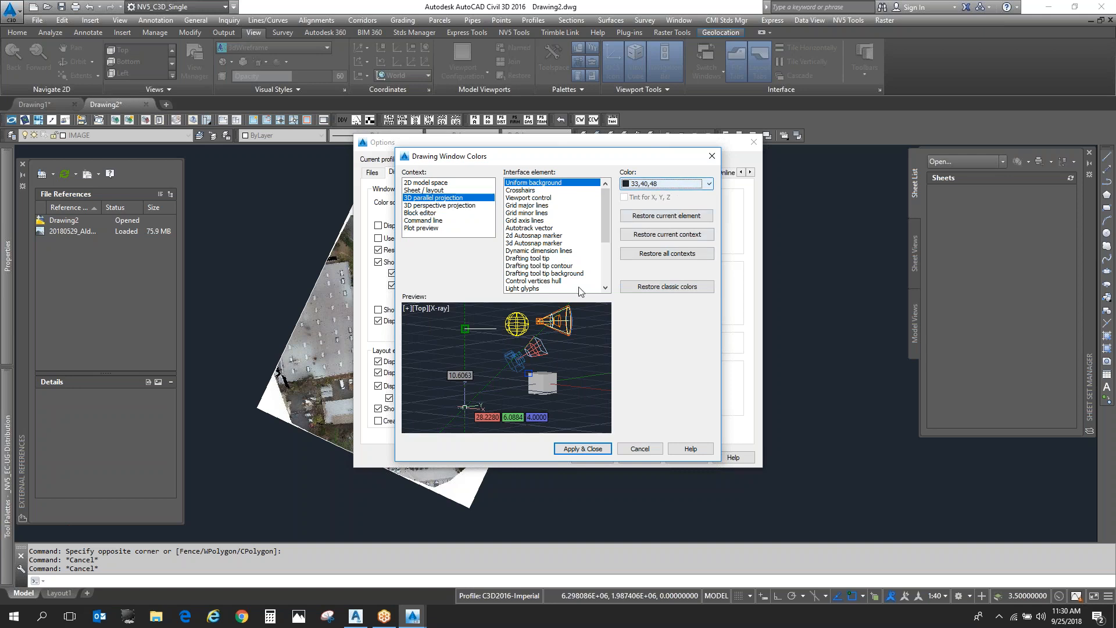
left_click(658, 185)
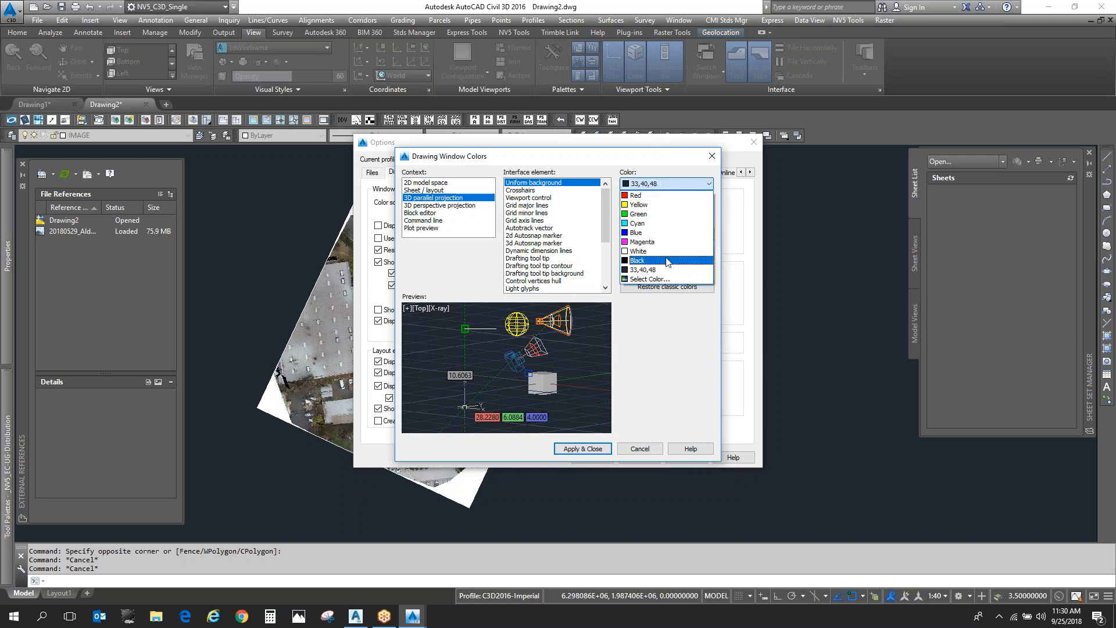
left_click(667, 261)
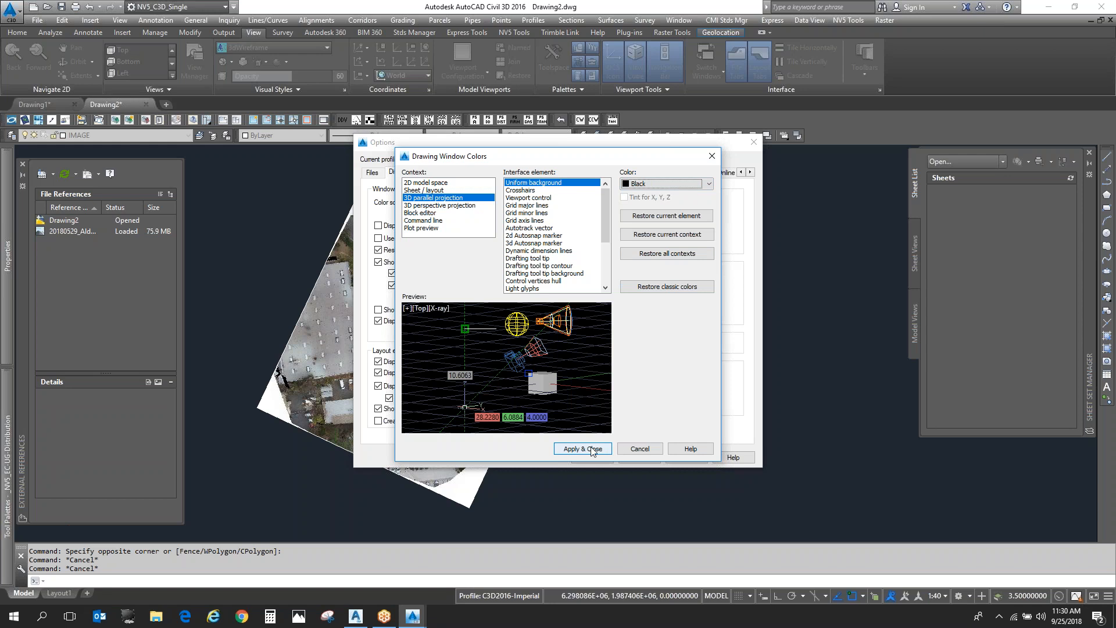
left_click(591, 449)
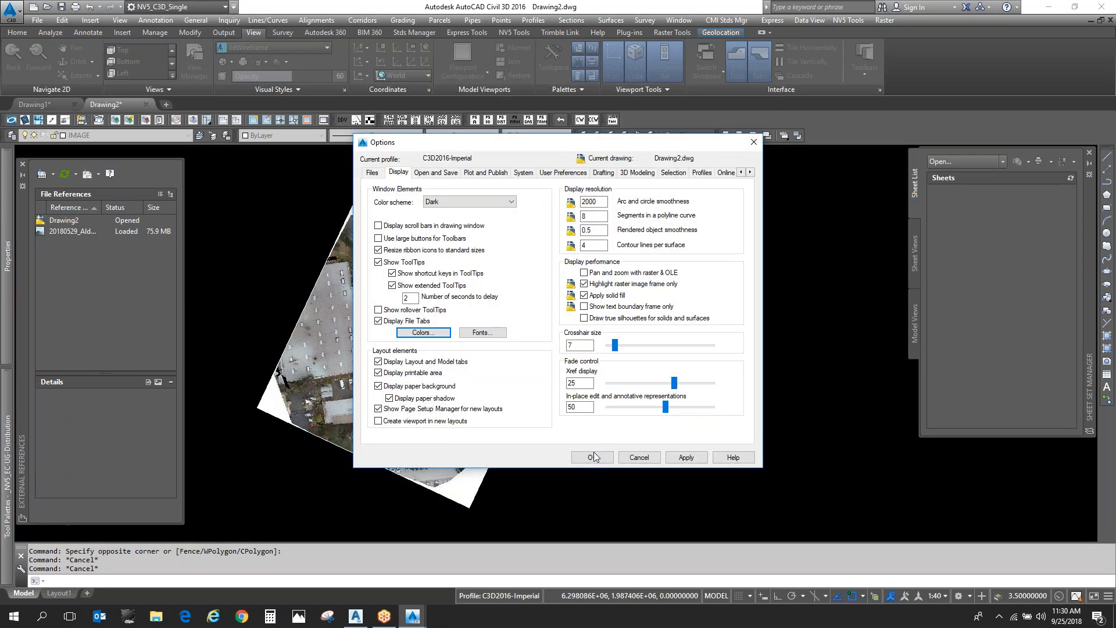
left_click(592, 457)
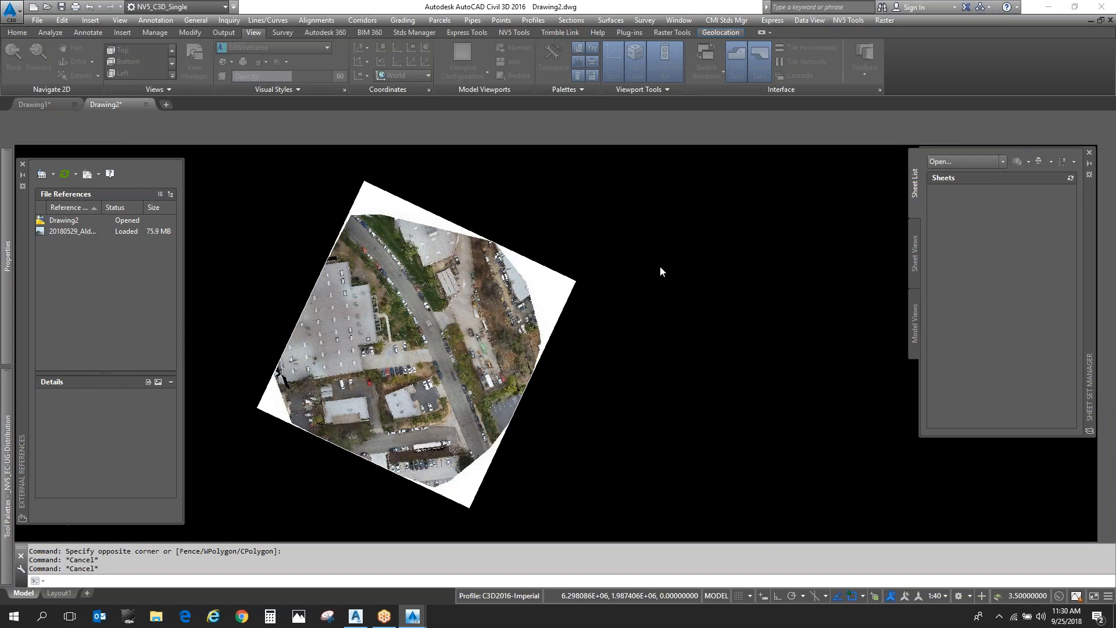
left_click(661, 233)
left_click(607, 231)
left_click(607, 231)
left_click(484, 205)
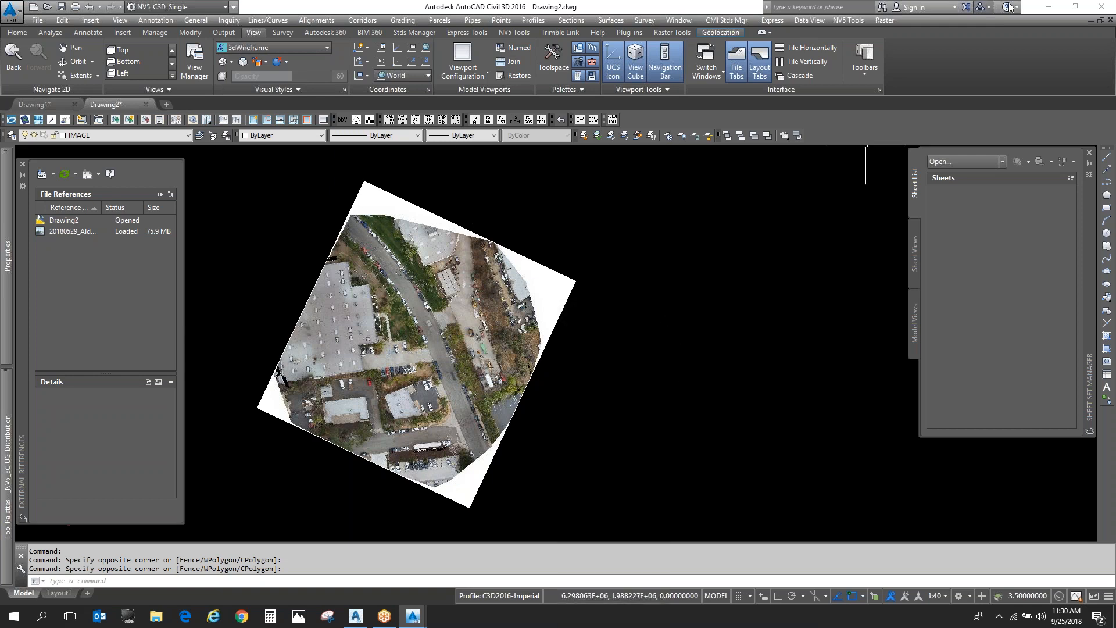
- Switch to AutoCAD Civil 3D 2018 and start the PDFIMPORT command with the File option
left_click(1049, 8)
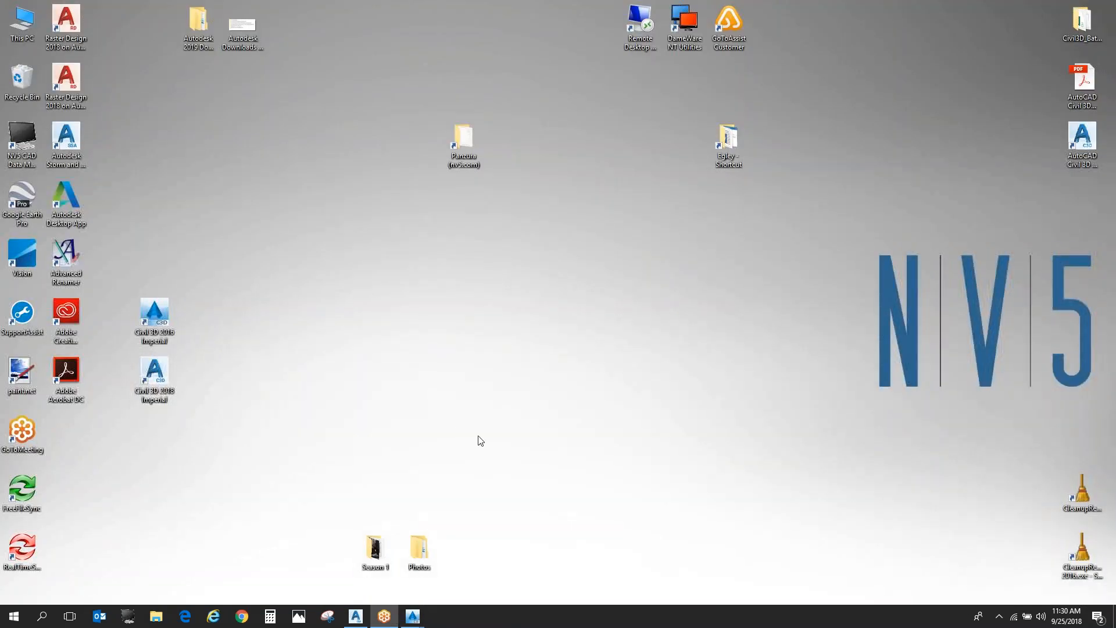
left_click(356, 615)
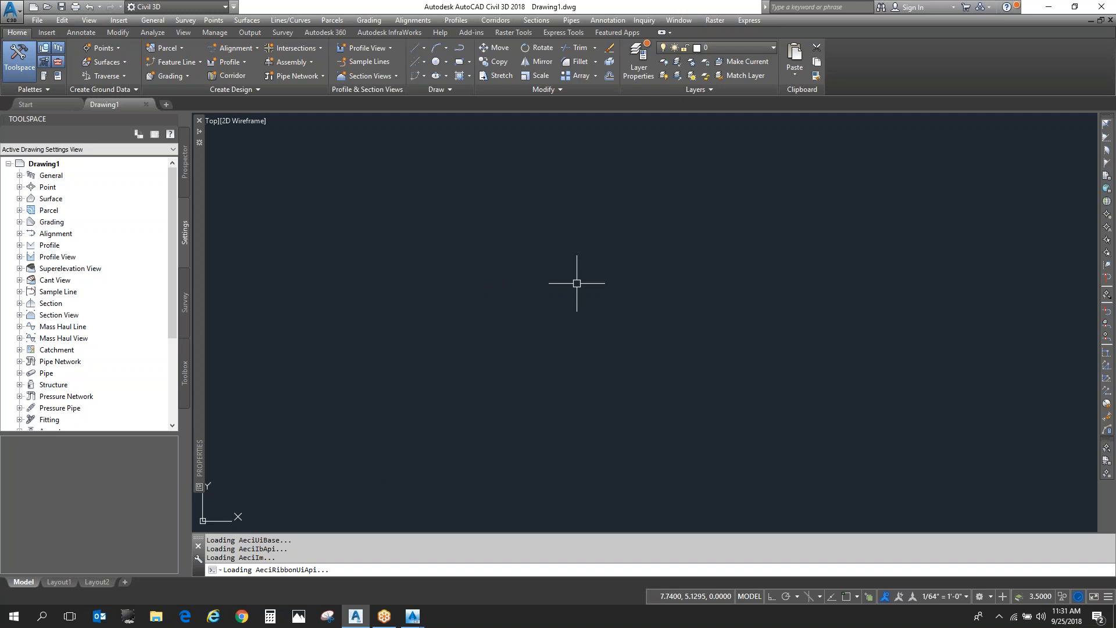
type("pdfimport")
key("Return")
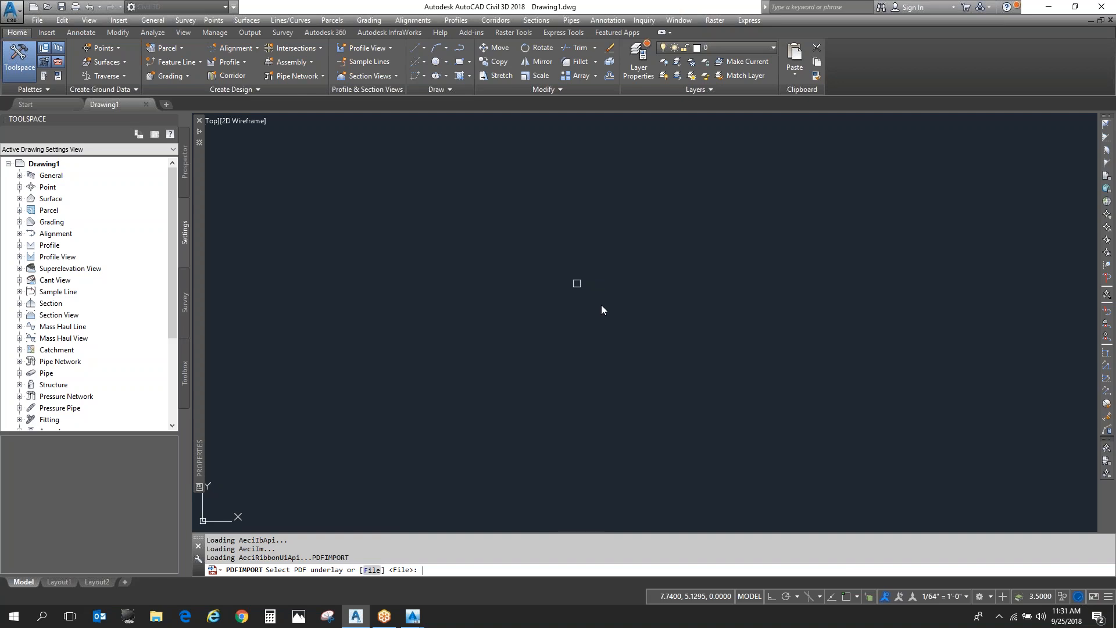
key("Return")
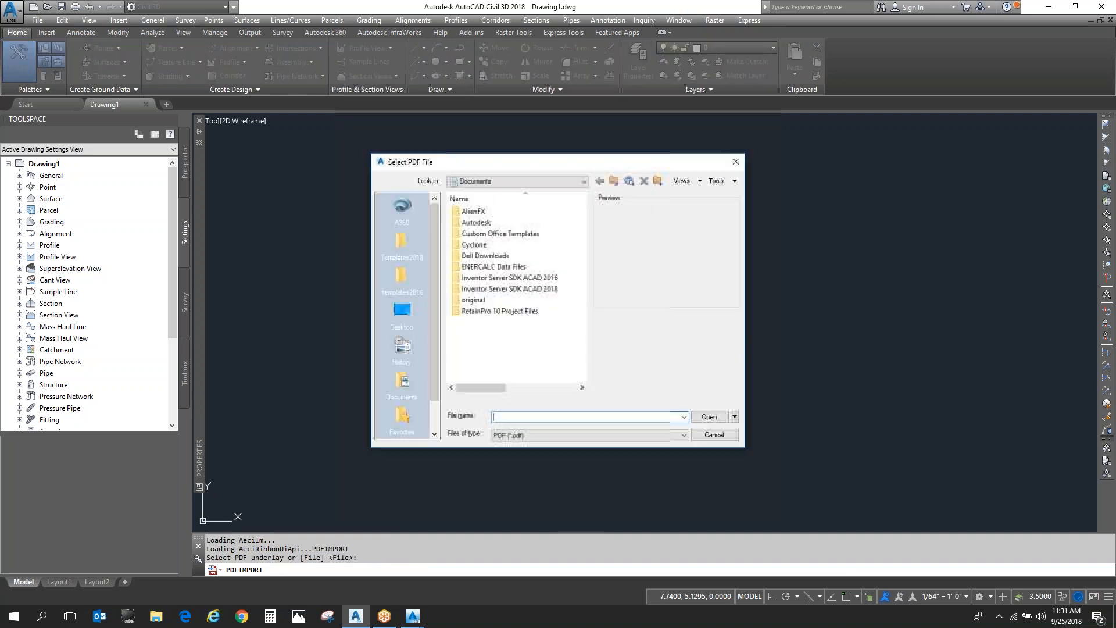
- Import page 1 of Distribution_TrenchDetailSections-Model.pdf from the AutoCAD Lunch & Learn 23-Files folder, using PDF layers at scale 1
left_click(517, 181)
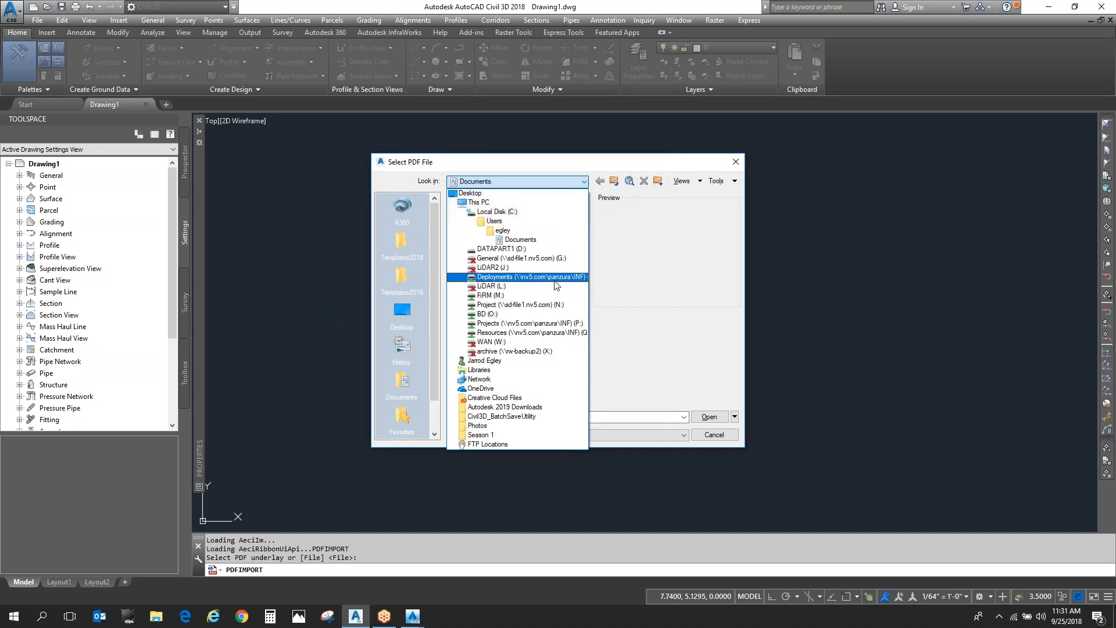
left_click(500, 259)
double_click(503, 228)
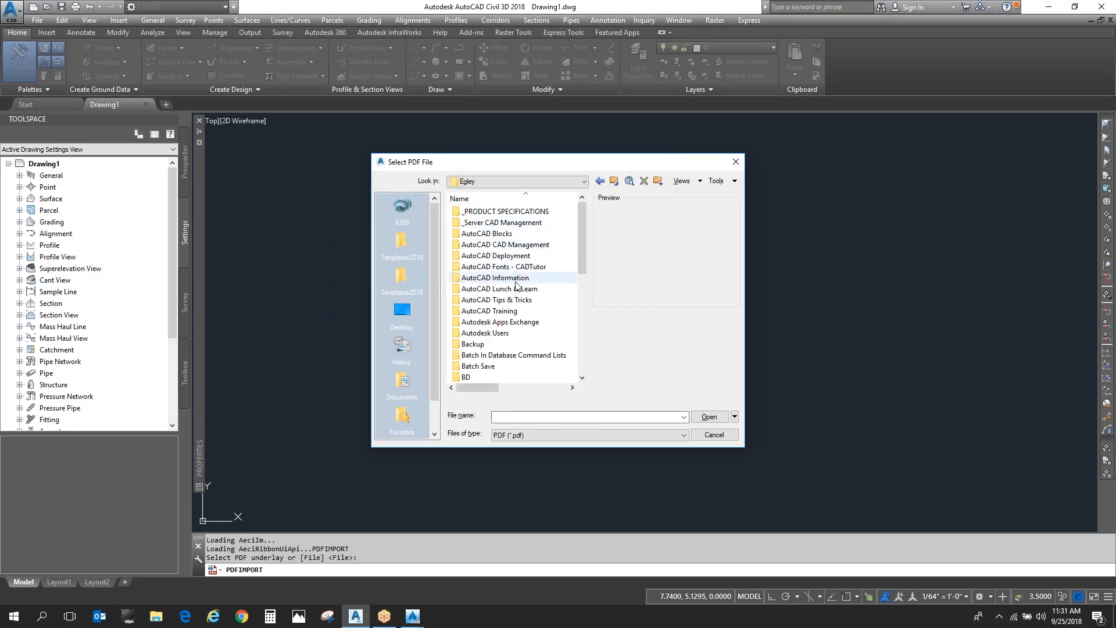
double_click(499, 288)
double_click(500, 233)
double_click(500, 213)
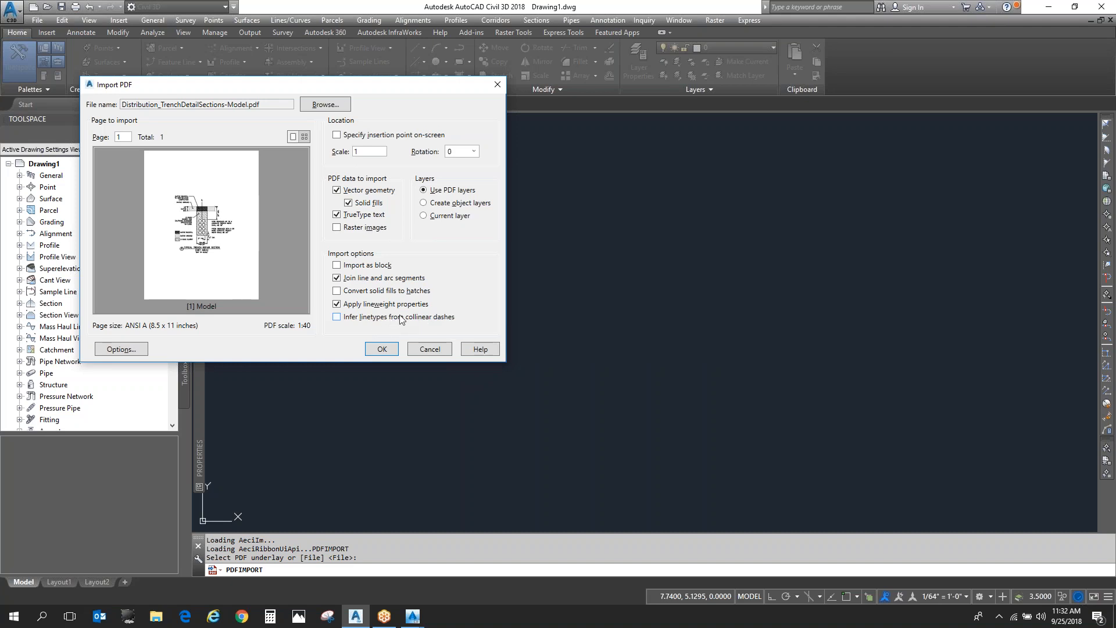
left_click(384, 349)
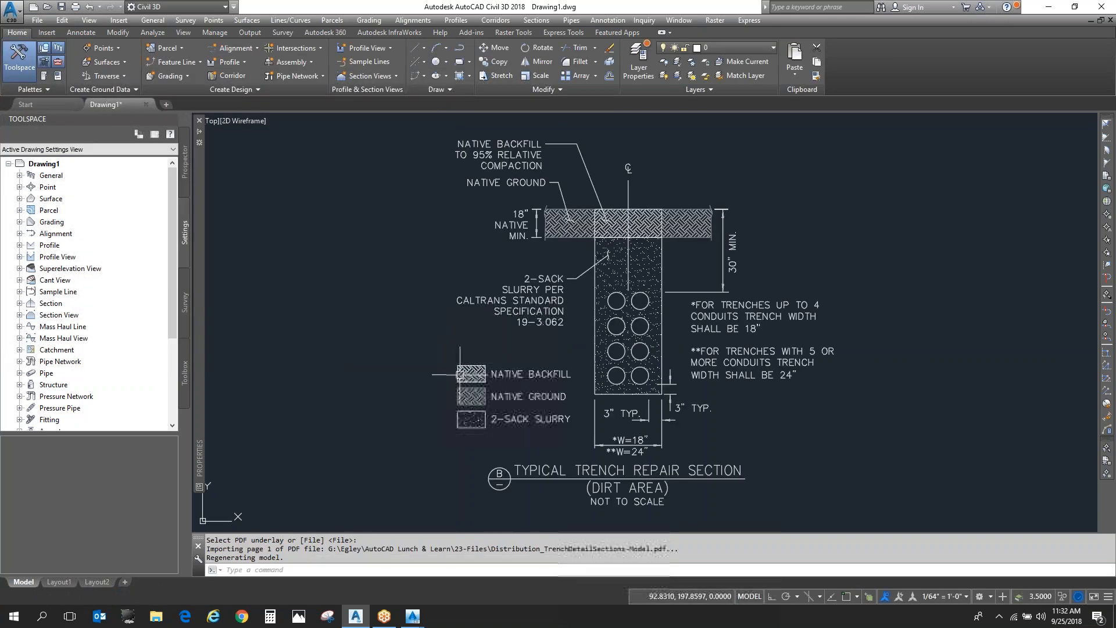
- Examine the hatch geometry of the native ground band in the imported trench detail
key("Escape")
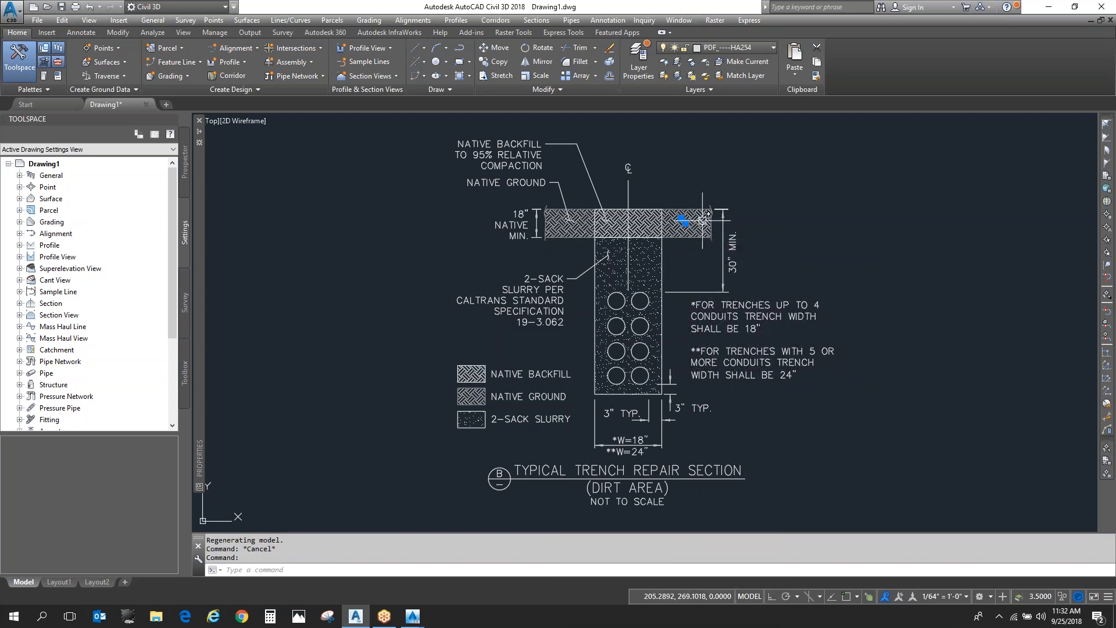
scroll(628, 249, "up", 8)
key("Escape")
scroll(634, 222, "down", 4)
scroll(634, 221, "down", 4)
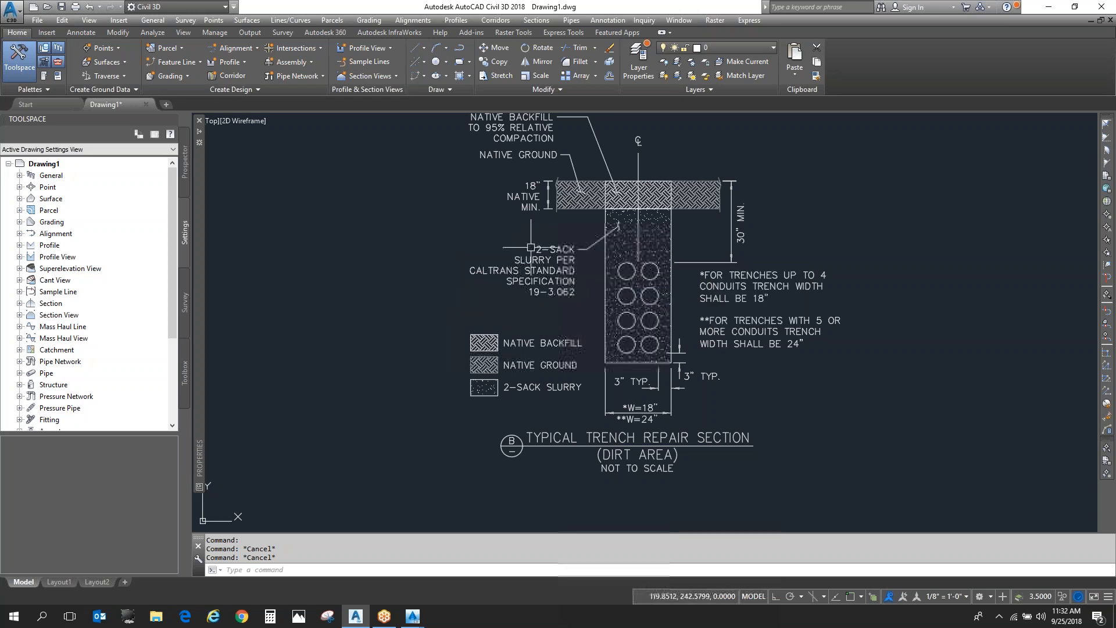
- Select a letter of the 2-SACK SLURRY note to check what kind of object the imported text is
scroll(530, 248, "up", 2)
left_click(564, 250)
scroll(575, 255, "up", 6)
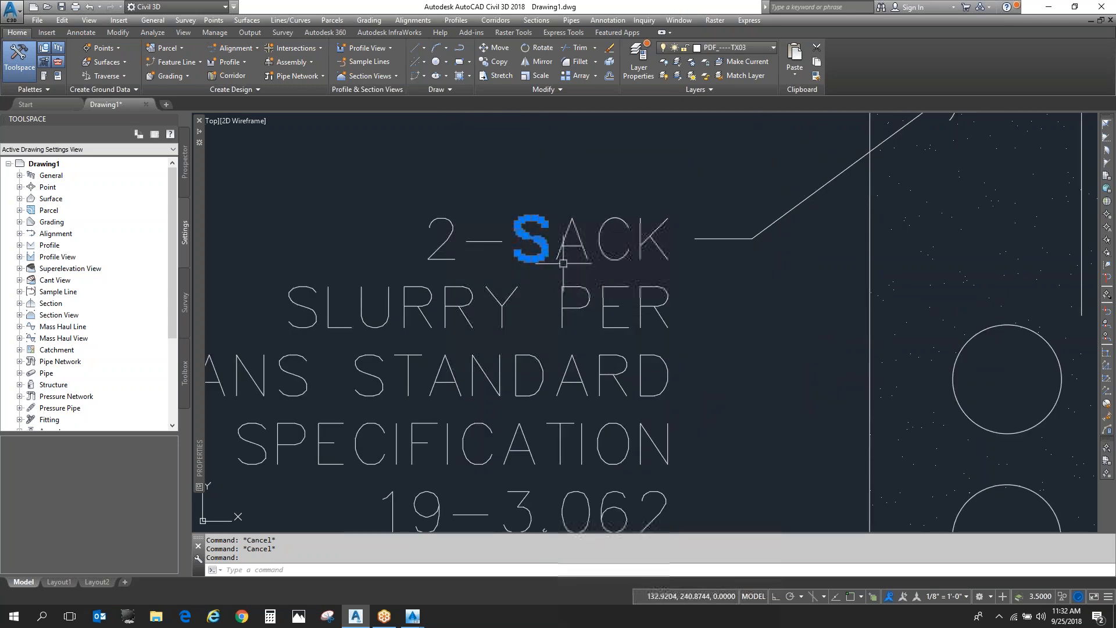
scroll(584, 243, "down", 2)
scroll(584, 243, "down", 5)
scroll(659, 328, "up", 4)
key("Escape")
- Convert the five-line 2-SACK SLURRY PER CALTRANS STANDARD SPECIFICATION note from geometry to text with PDFSHXTEXT
type("PDFS")
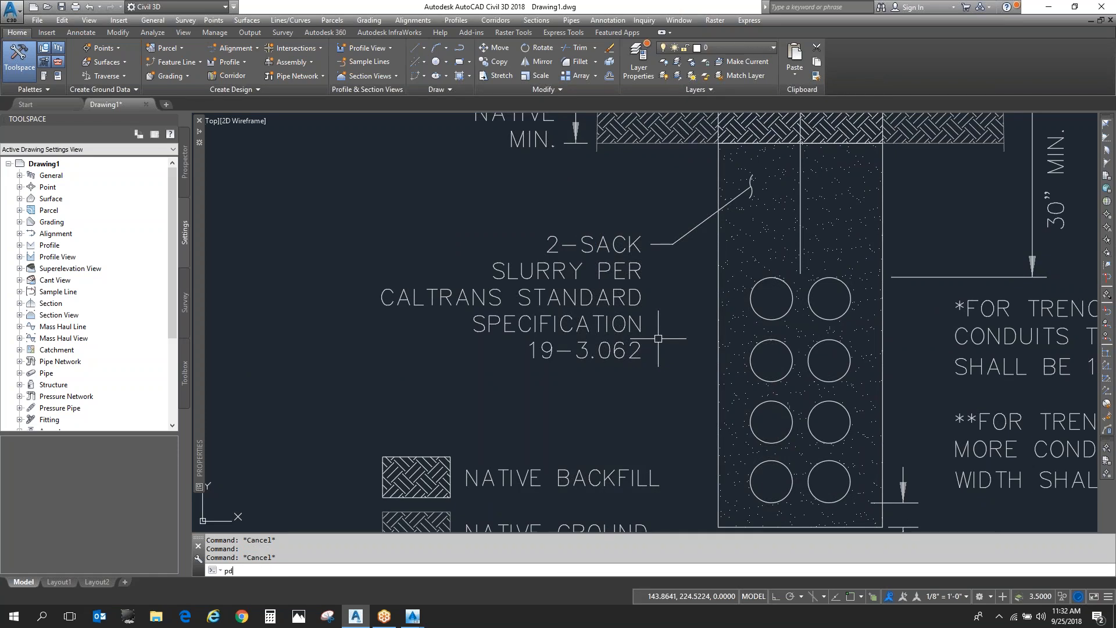
type("H")
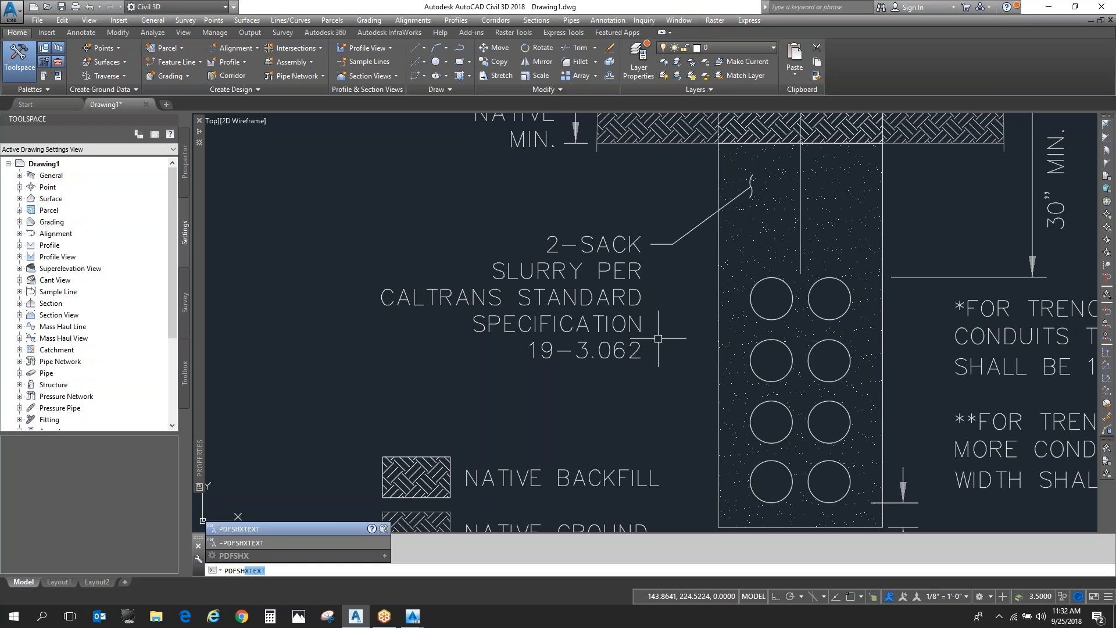
key("Return")
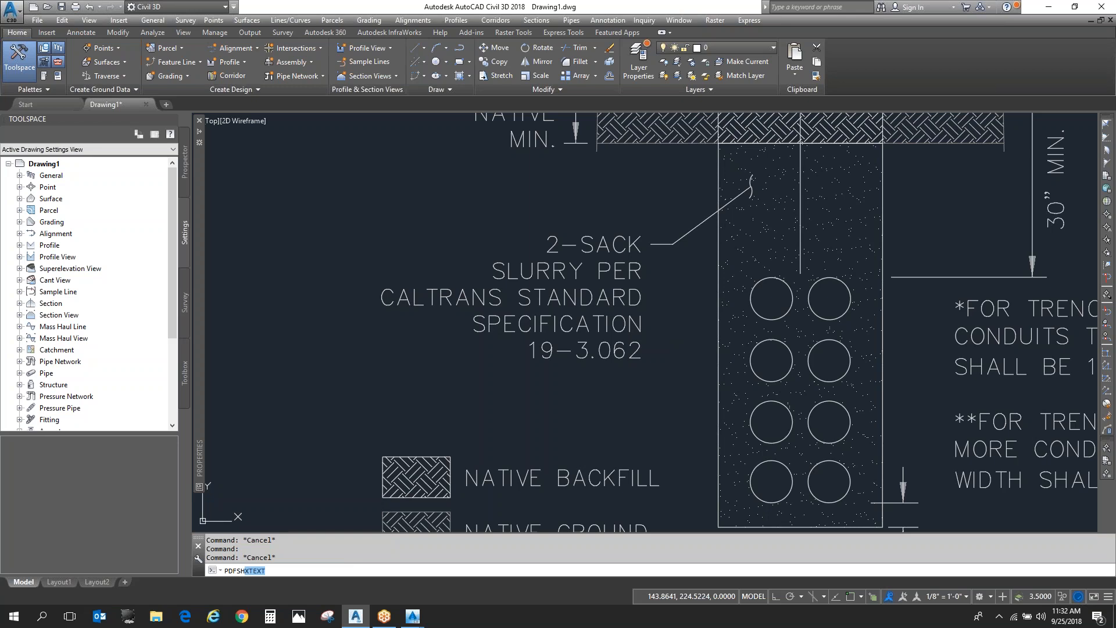
key("Return")
left_click(660, 371)
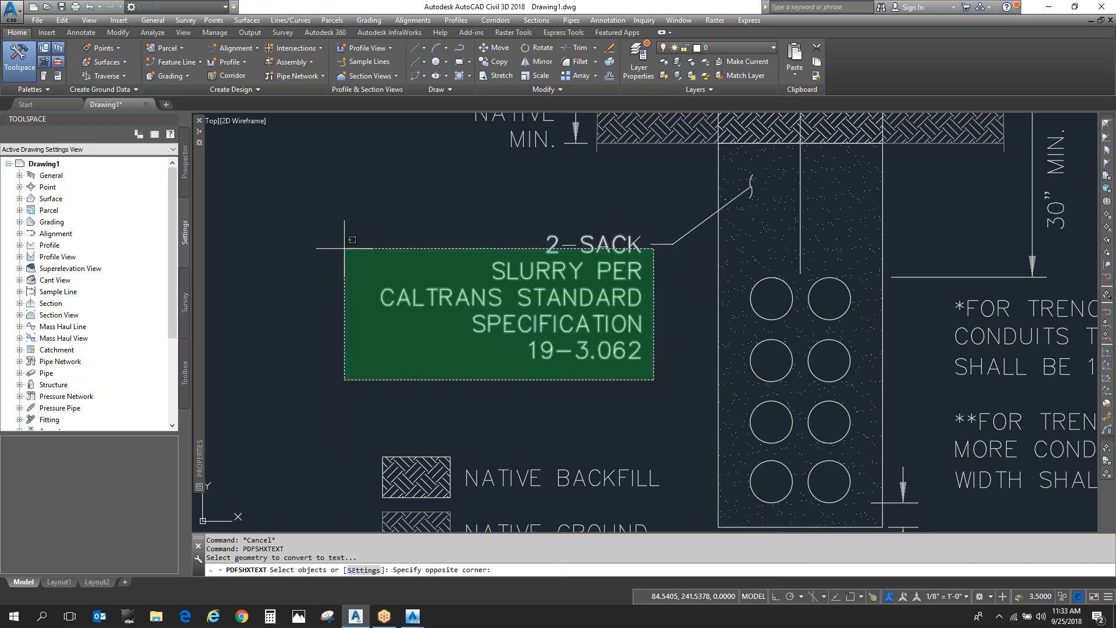
left_click(397, 268)
left_click(628, 396)
left_click(500, 192)
right_click(406, 240)
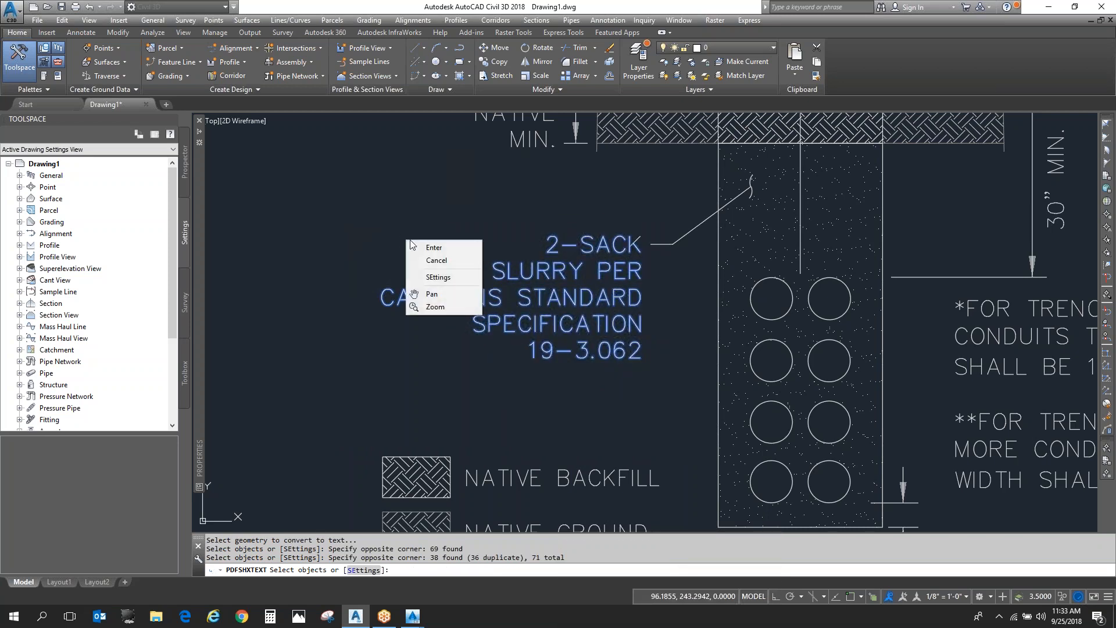
left_click(478, 252)
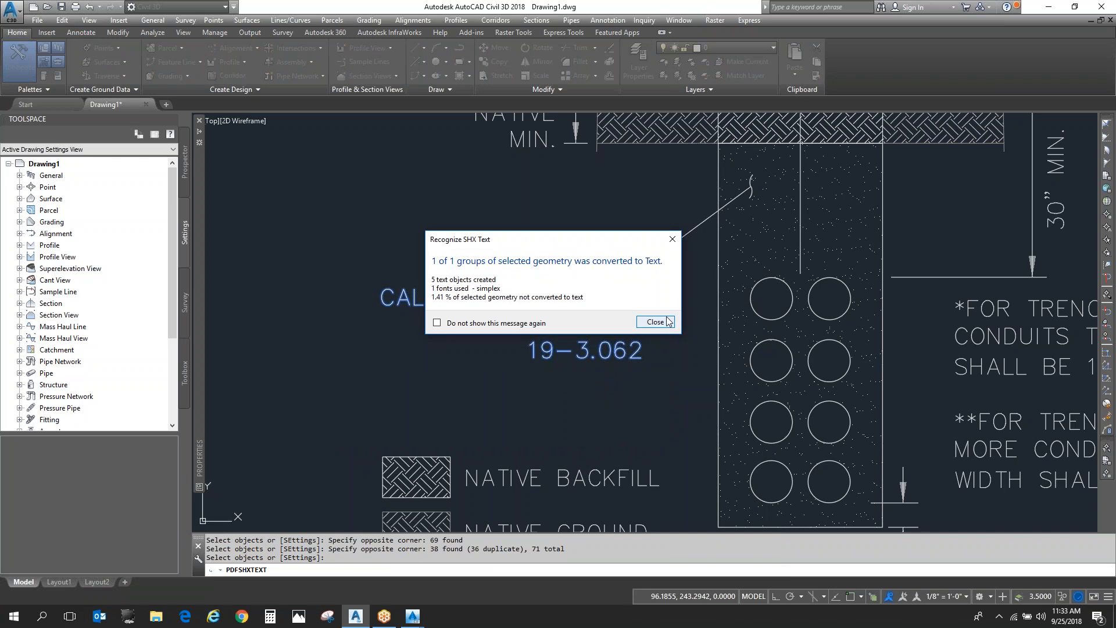
left_click(667, 321)
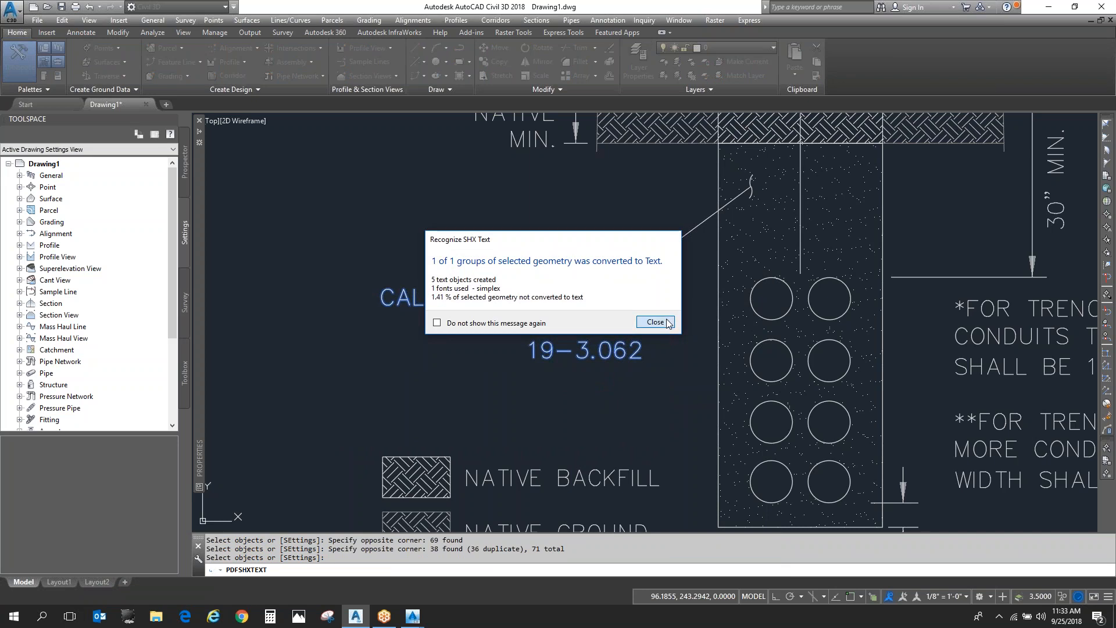
- Edit the converted 2-SACK text line, replacing the letter S with dfasdfa
left_click(591, 244)
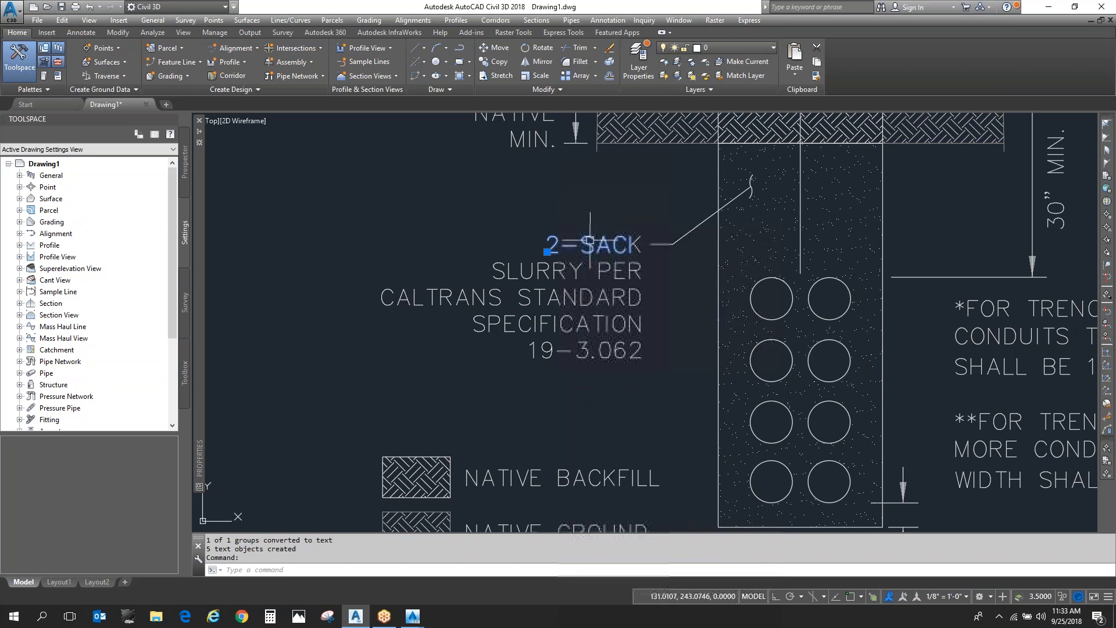
left_click(590, 245)
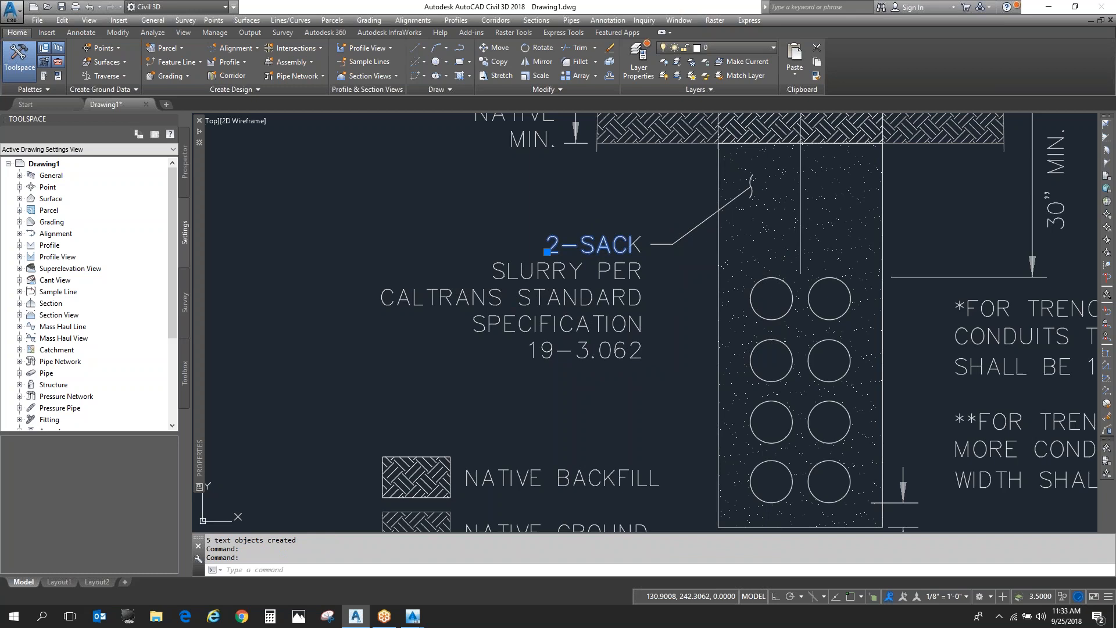
double_click(597, 250)
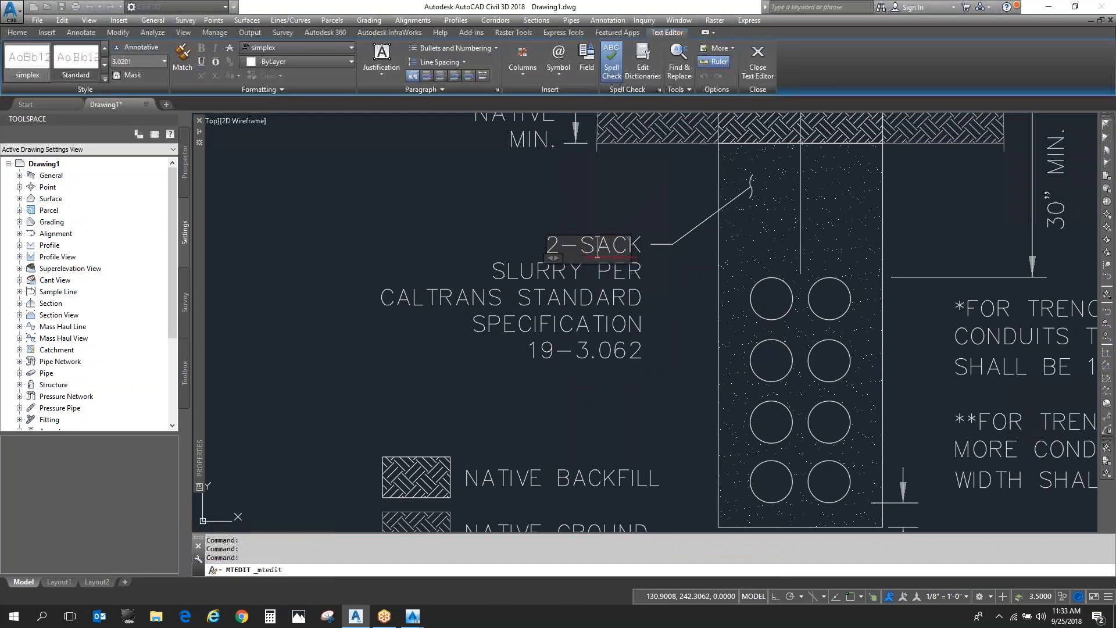
key("BackSpace")
type("dfasdfa")
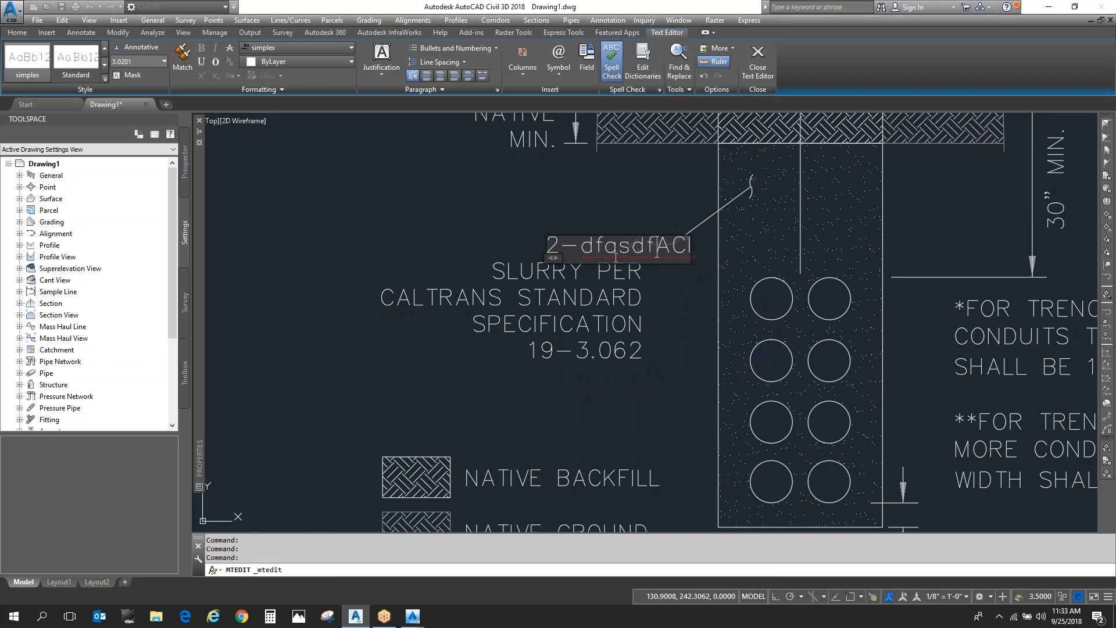
left_click(552, 206)
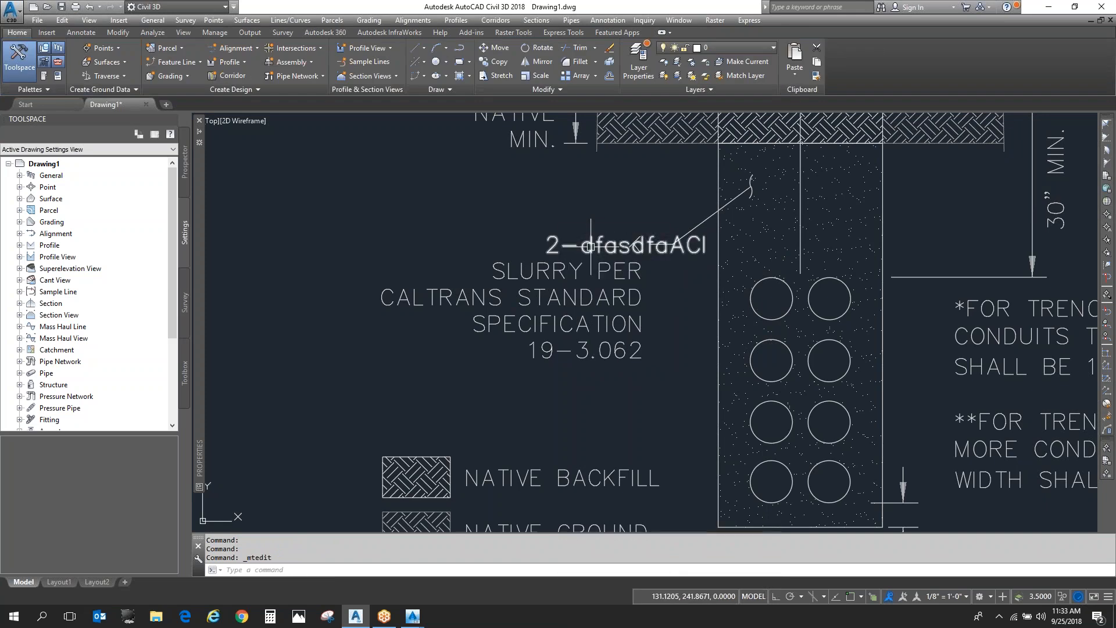
key("Escape")
key("Escape")
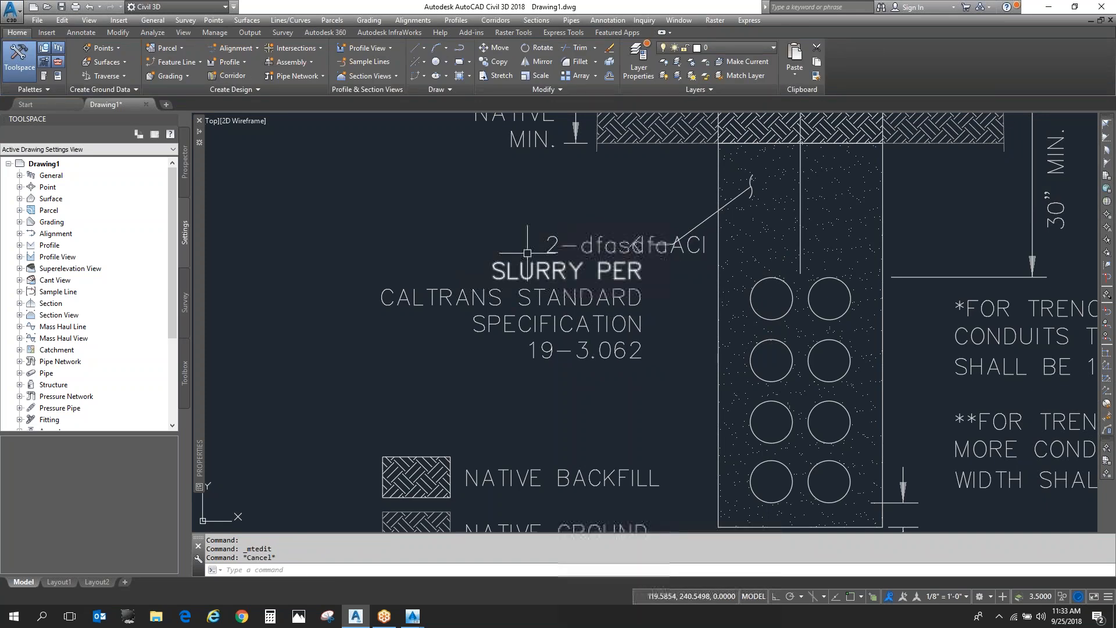
scroll(506, 252, "down", 2)
scroll(506, 251, "down", 2)
scroll(651, 321, "up", 2)
left_click(472, 357)
key("Escape")
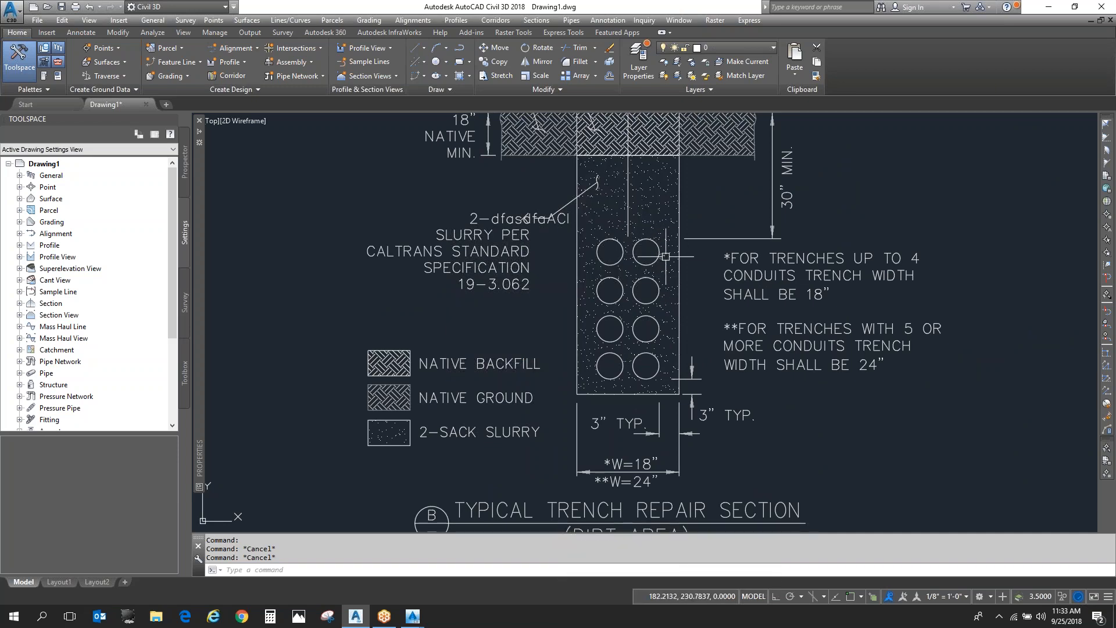
scroll(679, 337, "down", 4)
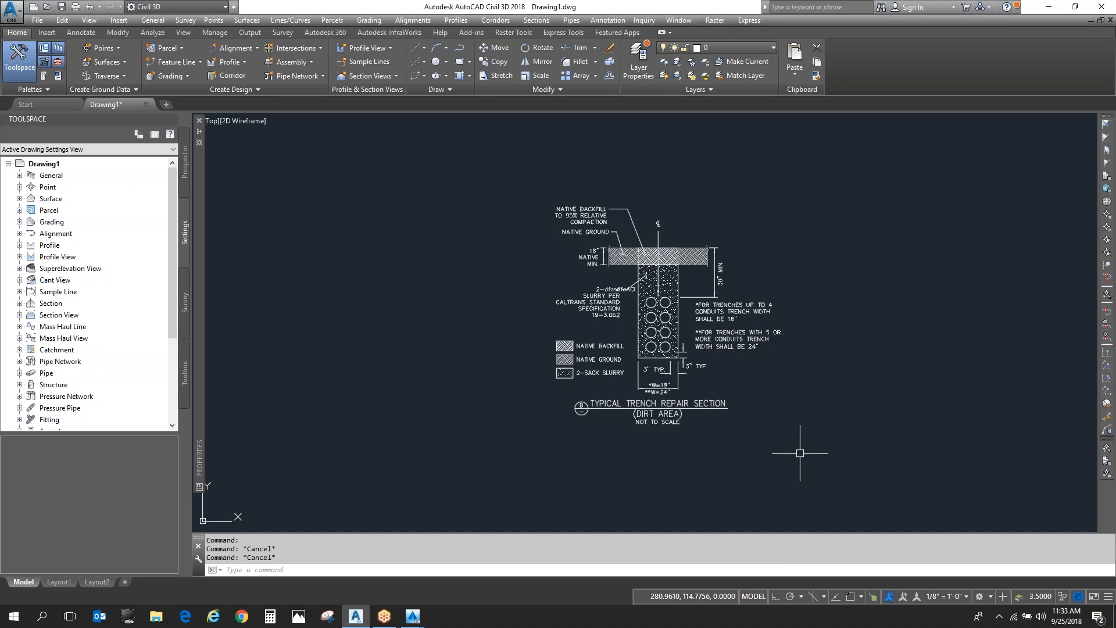
left_click(837, 457)
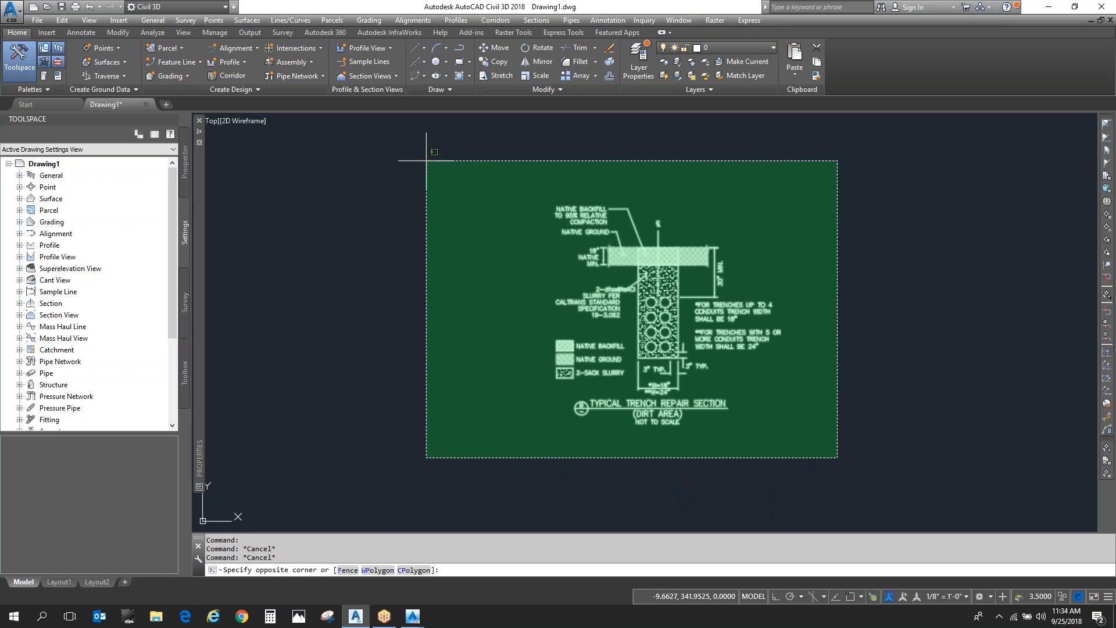
key("Escape")
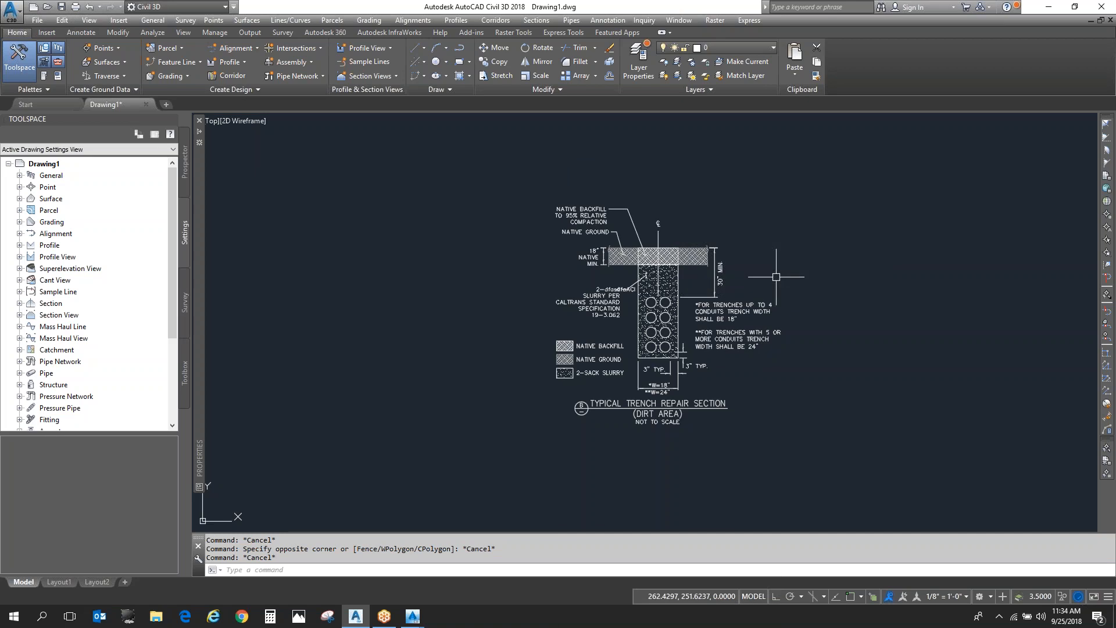
- Review the scale setting in the PDFIMPORT options for Distribution_TrenchDetailSections-Model.pdf, leaving without importing
type("PDF")
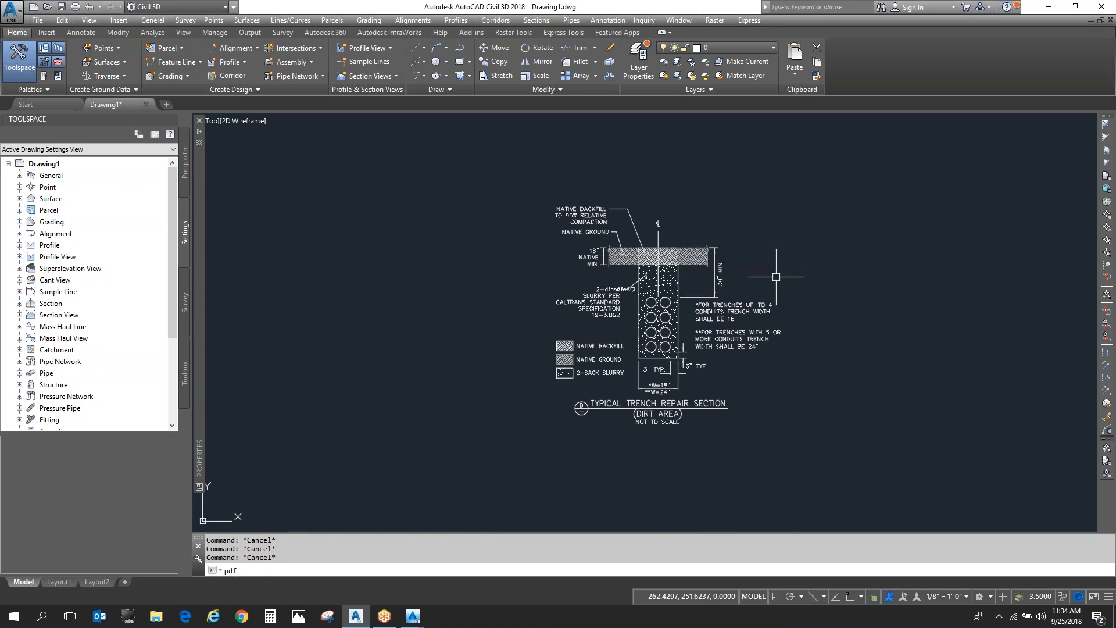
key("Return")
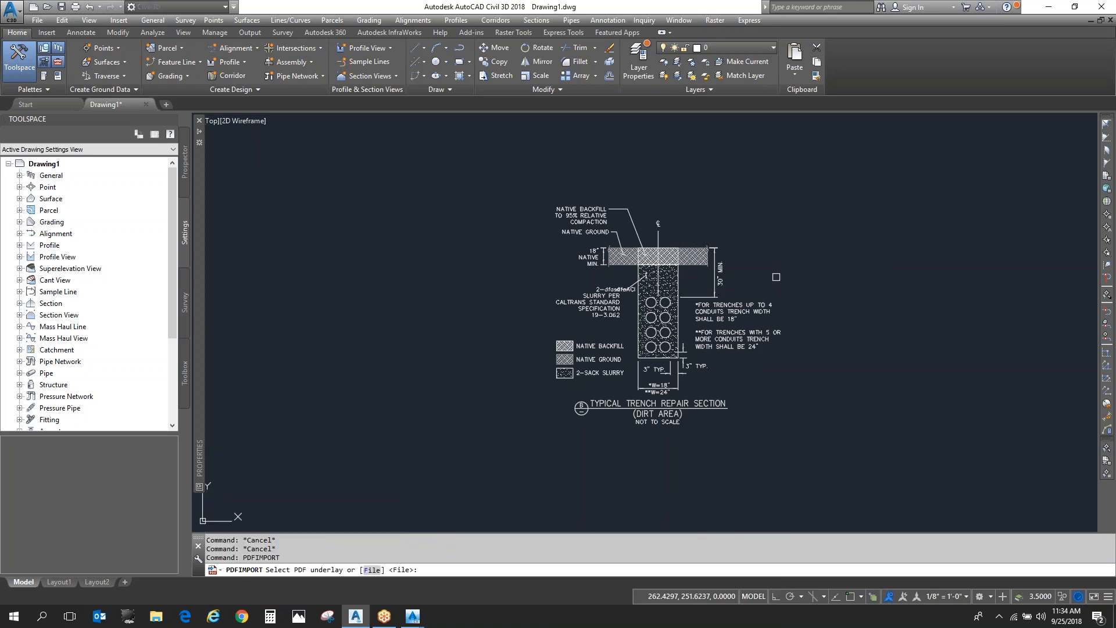
key("Return")
double_click(518, 211)
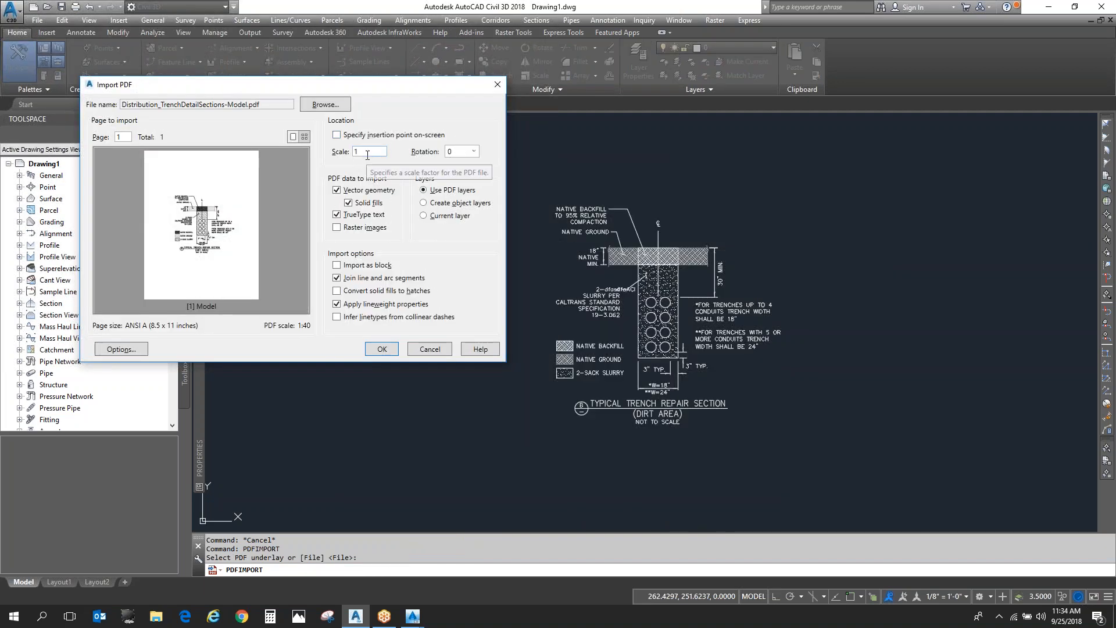
key("Escape")
key("Escape")
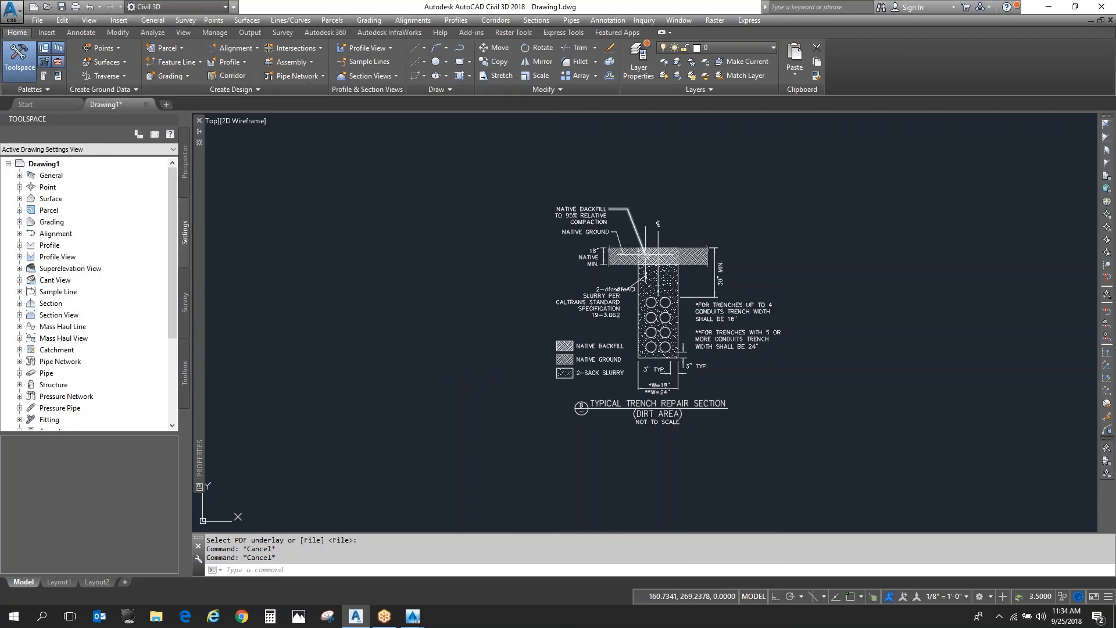
- Inspect the object properties of the vertical line in the 18" NATIVE MIN. dimension
scroll(546, 271, "up", 6)
left_click(546, 271)
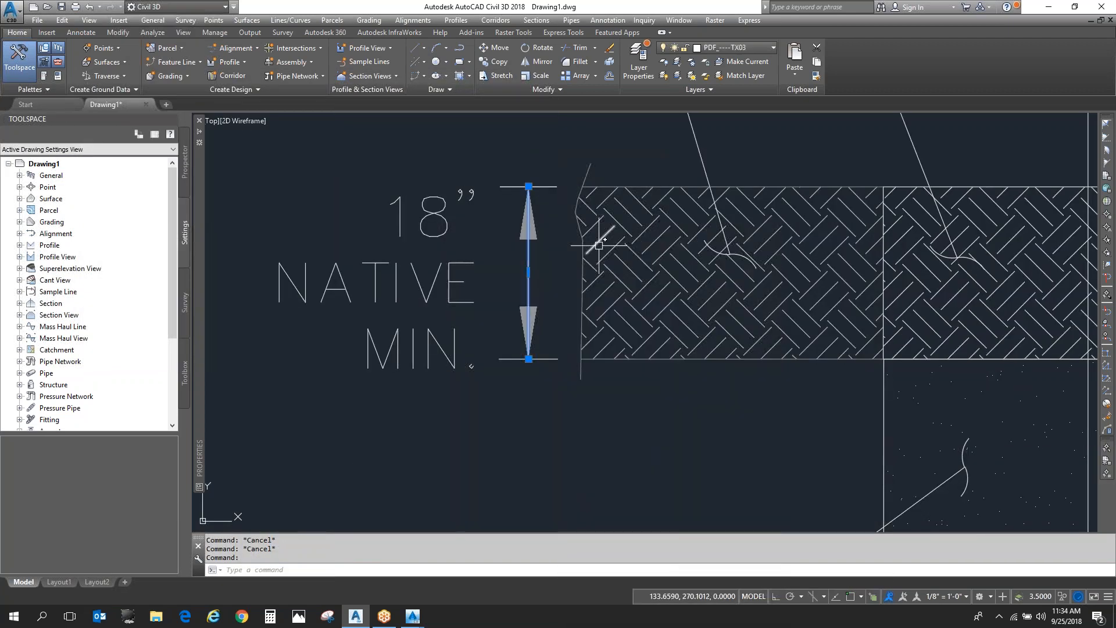
type("mo")
key("Return")
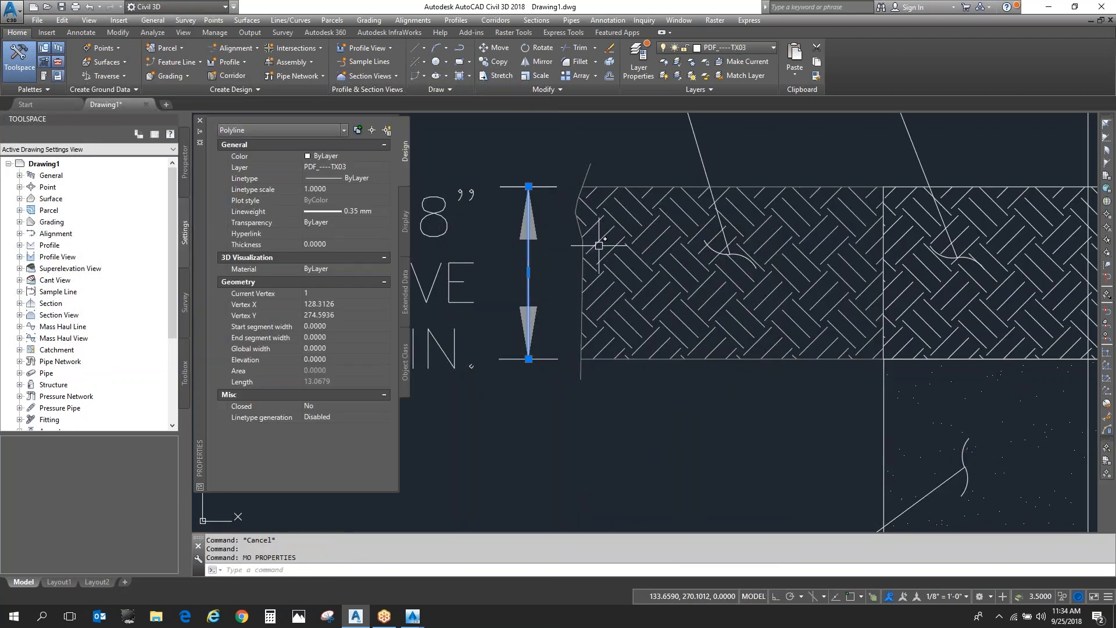
key("Escape")
key("Escape")
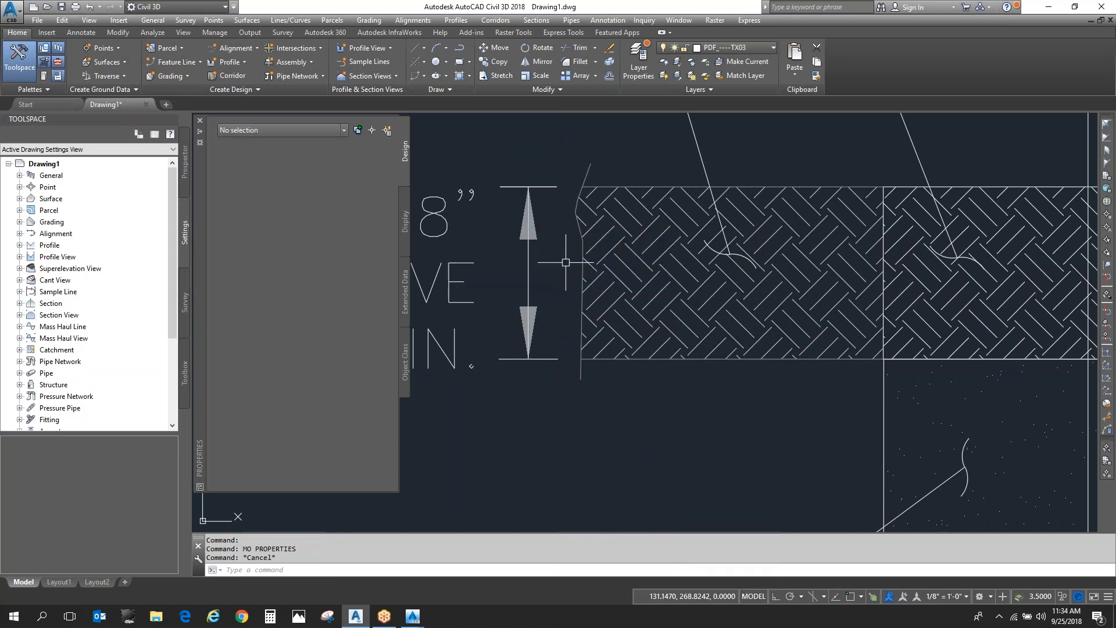
- Inspect the object properties of the vertical line in the 30" MIN. dimension
scroll(591, 233, "down", 5)
scroll(591, 233, "up", 5)
key("ctrl+1")
left_click(730, 201)
mouse_move(197, 259)
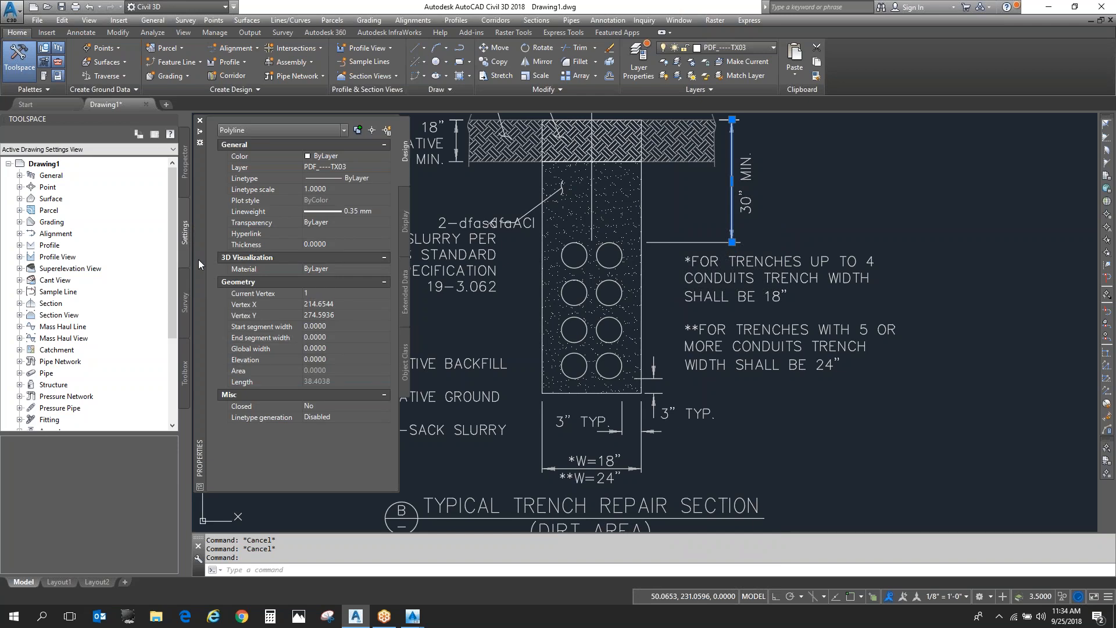
key("Escape")
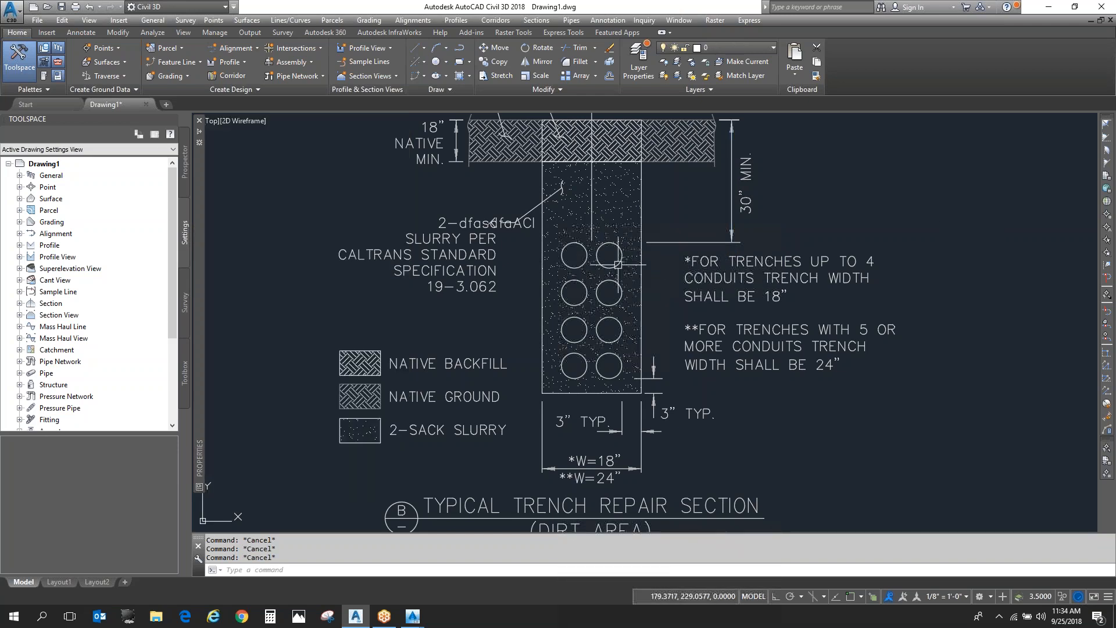
- Check the layers of a conduit circle, the 30" MIN. dimension line, a slurry hatch dot and the dimension's lettering
left_click(618, 264)
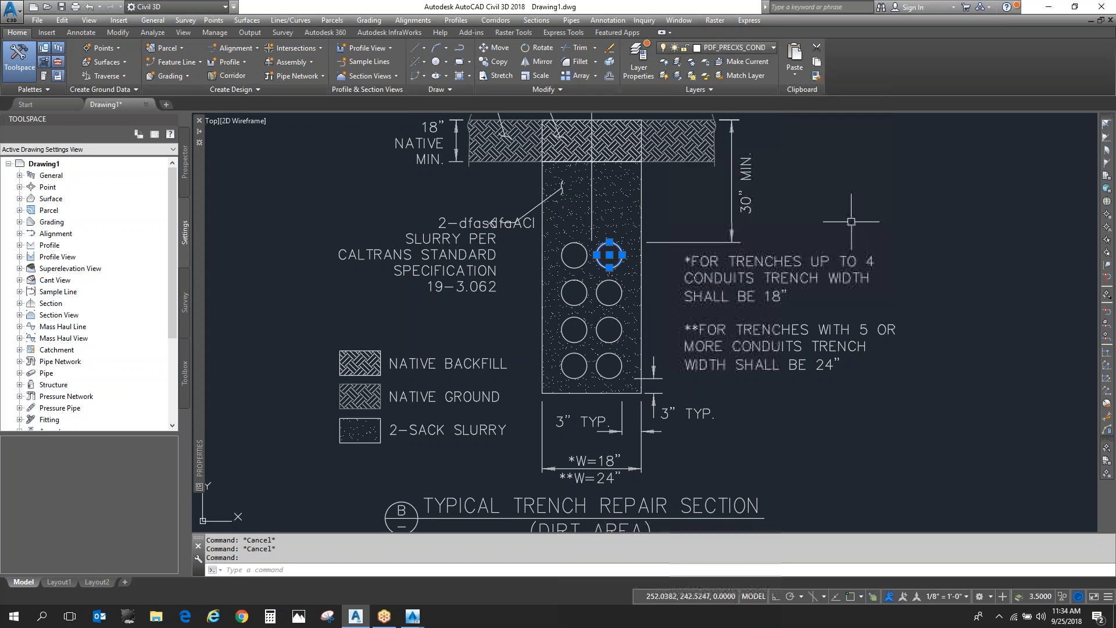
key("Escape")
left_click(733, 204)
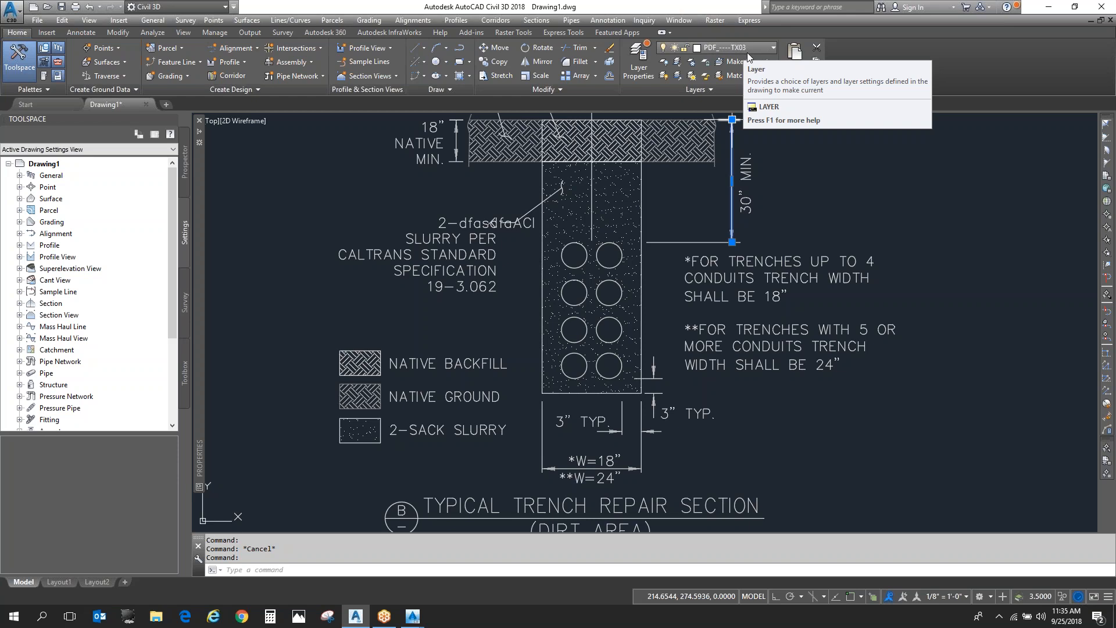
key("Escape")
left_click(617, 226)
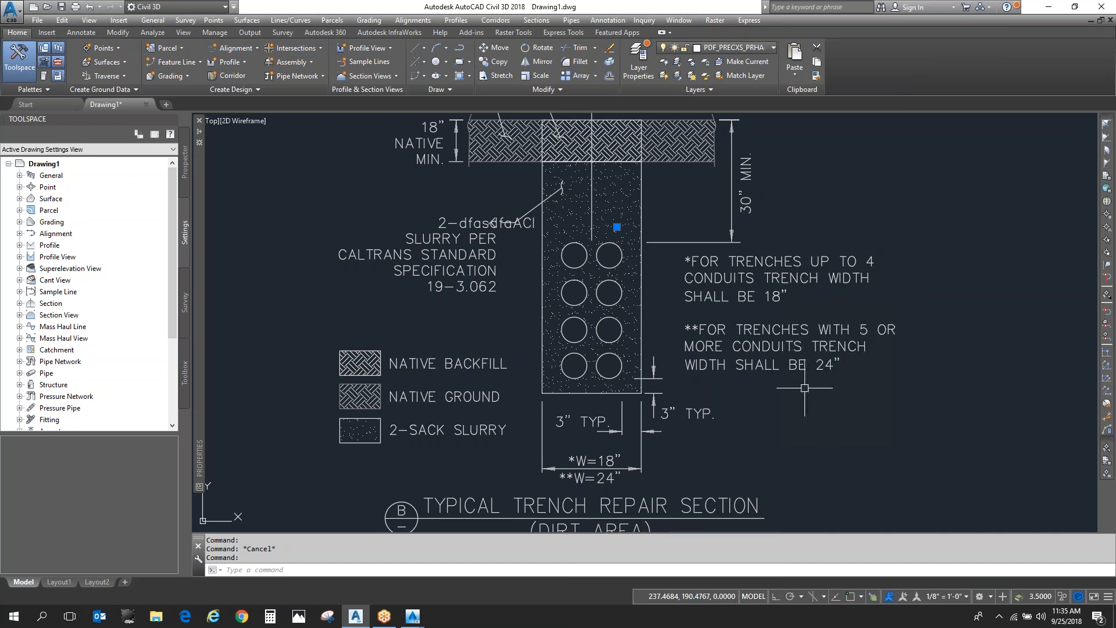
left_click(747, 201)
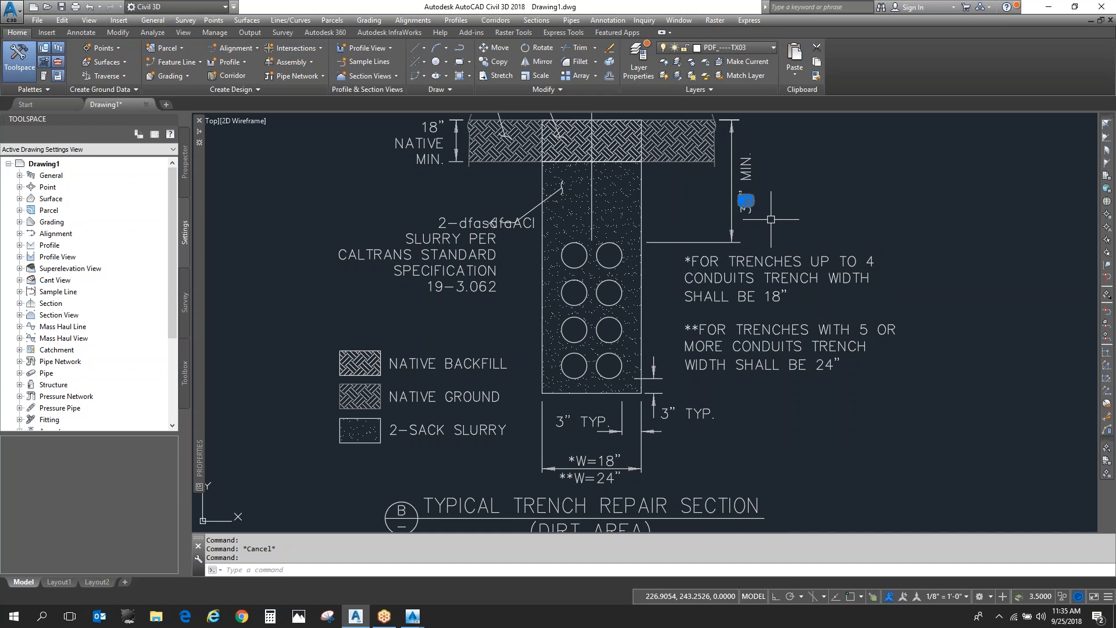
key("Escape")
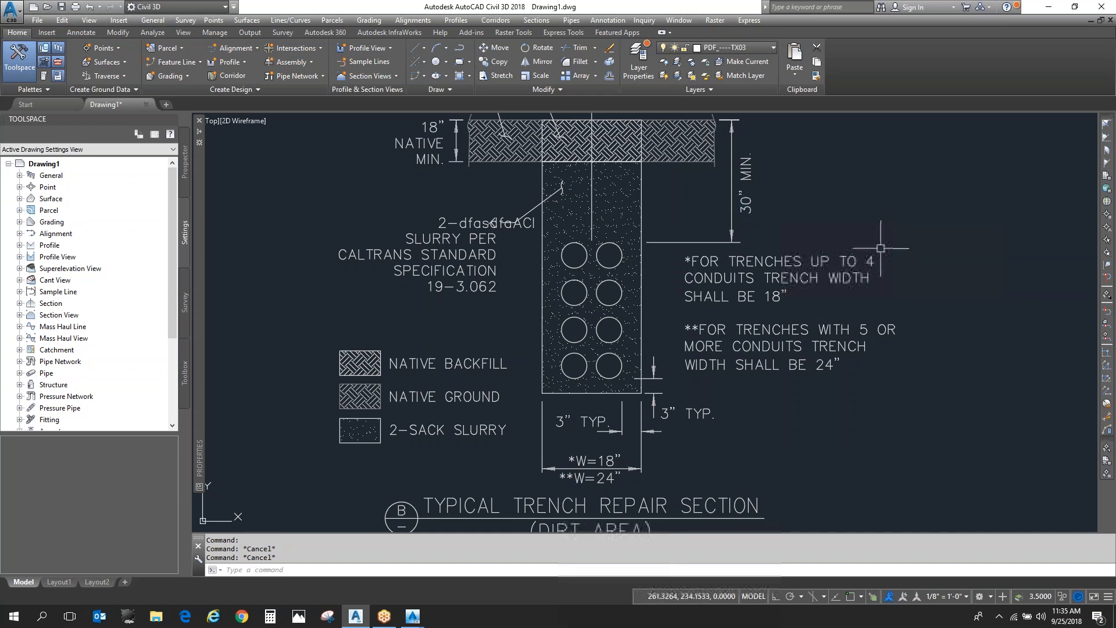
scroll(653, 219, "down", 8)
scroll(656, 220, "up", 6)
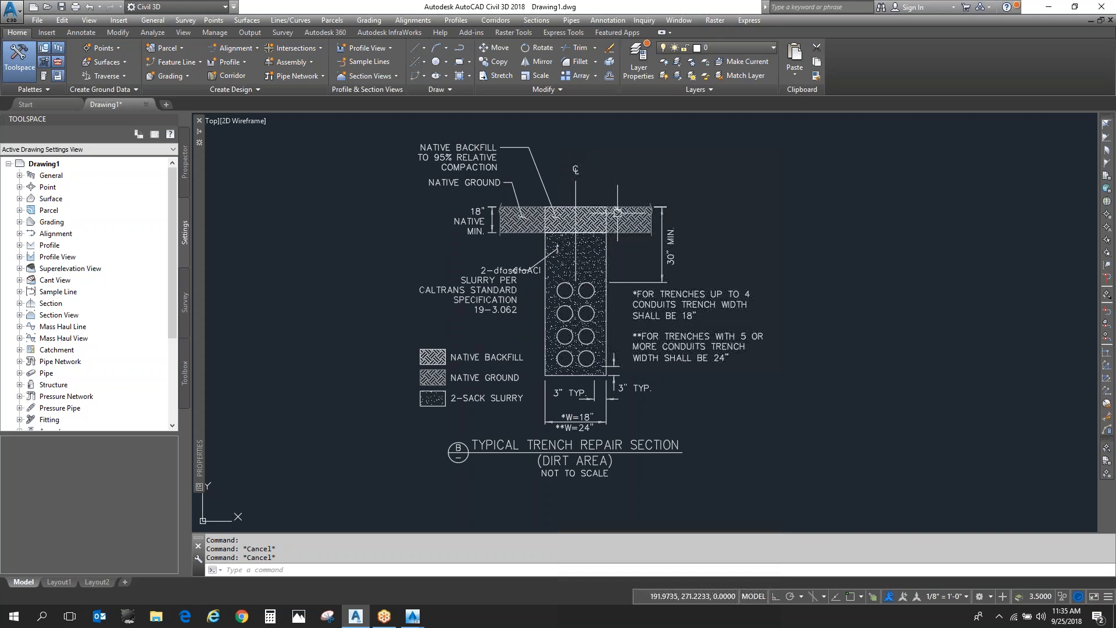
key("Escape")
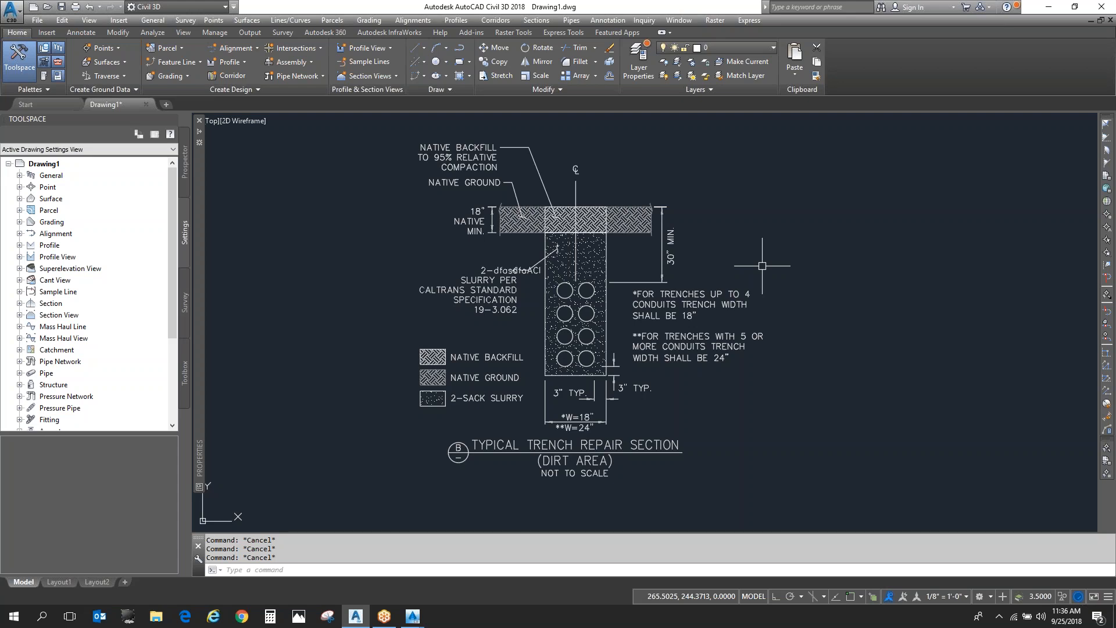
- Run PDFIMPORT on Distribution_TrenchDetailSections-Model.pdf, using PDF layers, joined line and arc segments, and linetypes inferred from collinear dashes
type("PDFIMPORT")
key("Return")
key("Return")
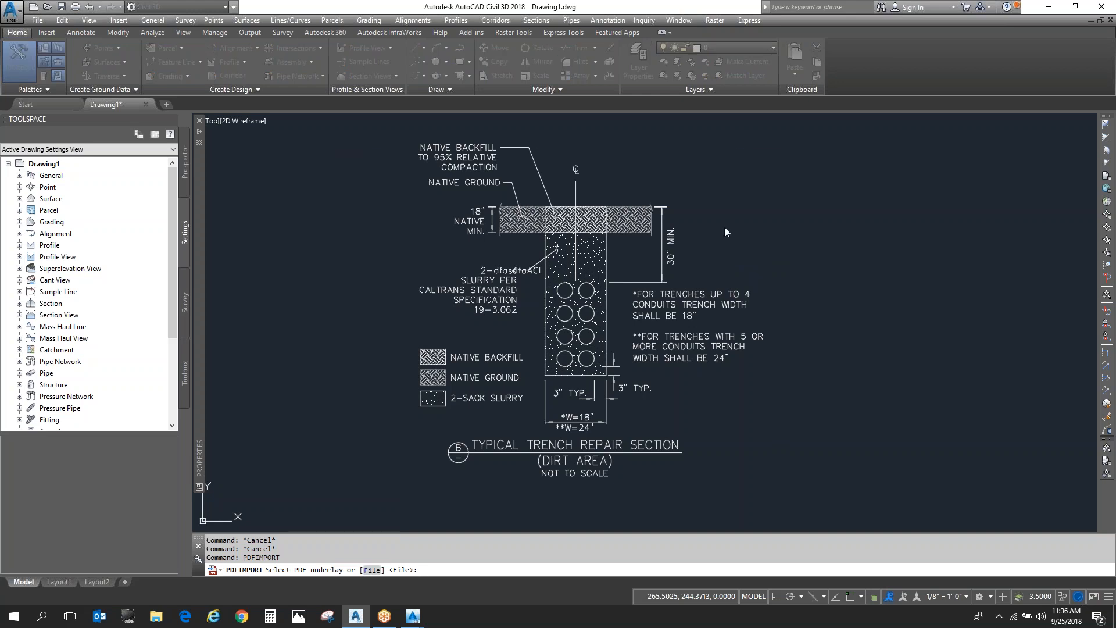
double_click(502, 214)
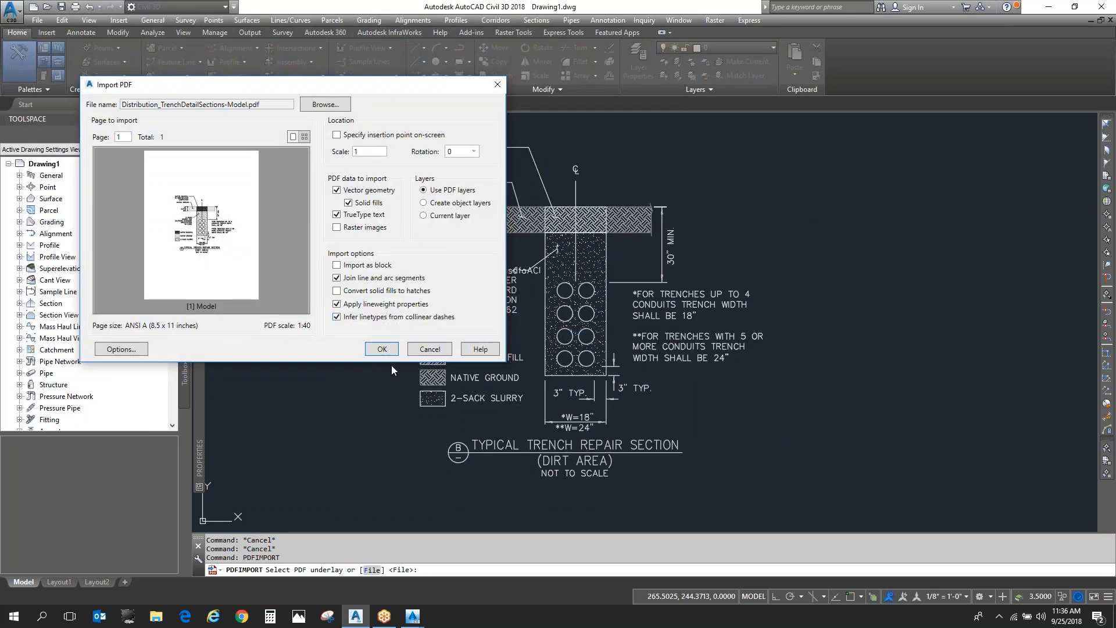
left_click(382, 349)
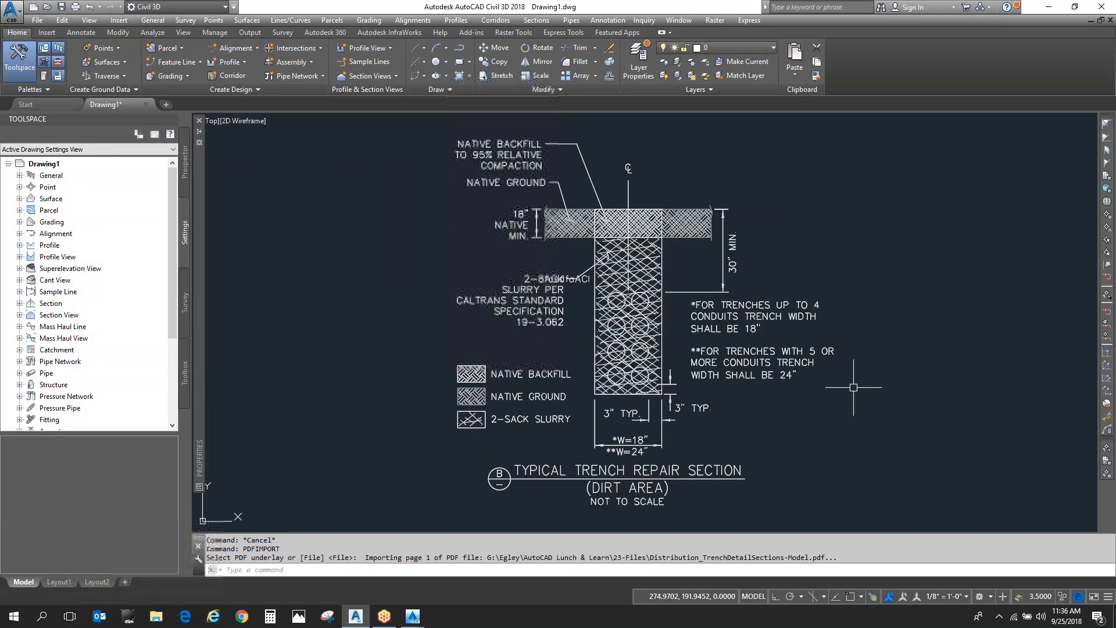
- Examine the linework of the native ground and slurry hatches in the imported trench section
scroll(449, 341, "down", 6)
scroll(504, 347, "up", 4)
scroll(475, 308, "up", 4)
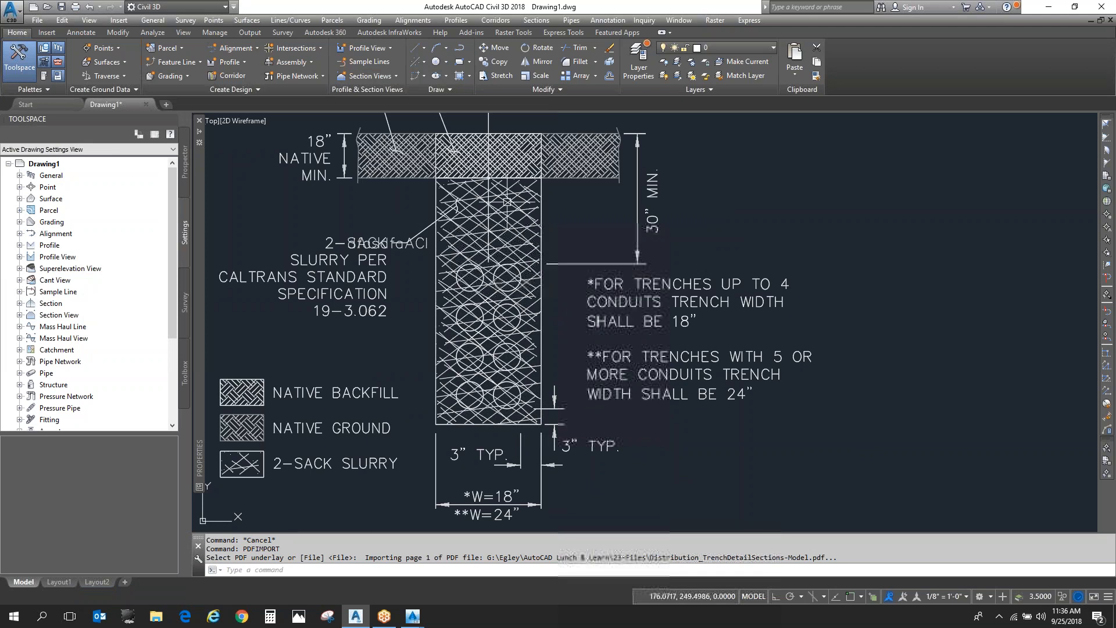
scroll(588, 154, "up", 5)
key("Escape")
key("Escape")
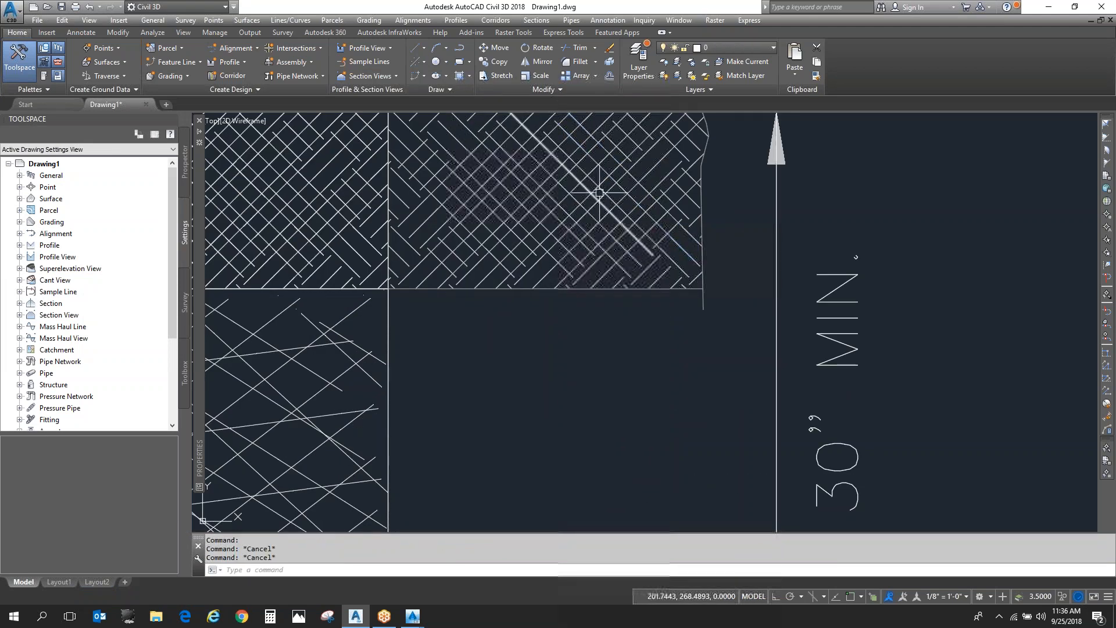
scroll(598, 193, "down", 6)
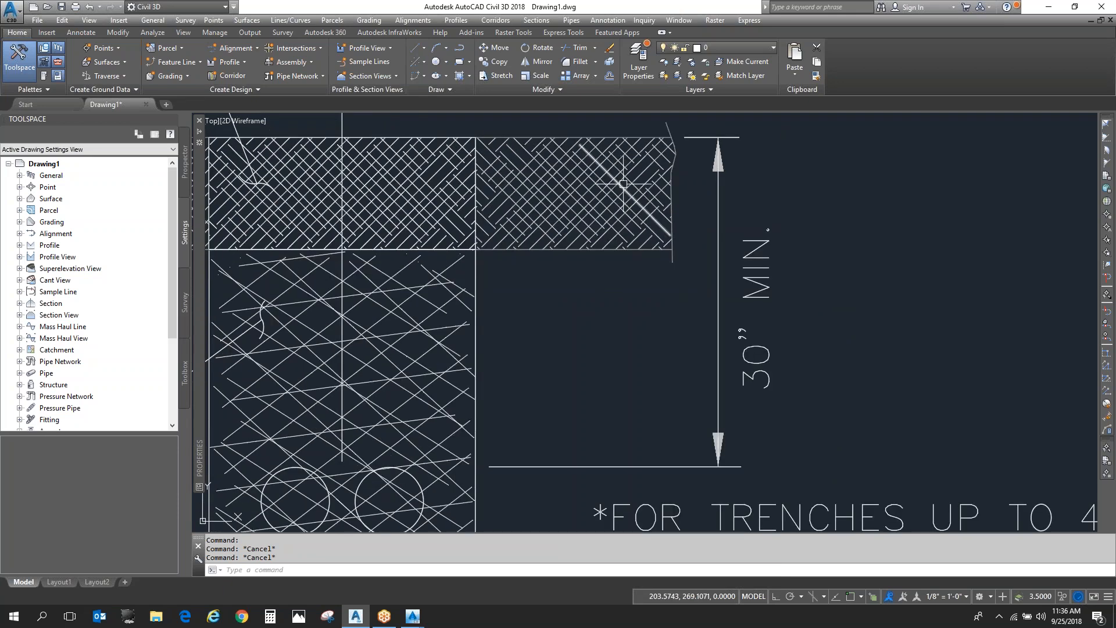
left_click(510, 151)
key("Escape")
left_click(512, 144)
key("Escape")
key("Escape")
key("Escape")
scroll(553, 212, "down", 2)
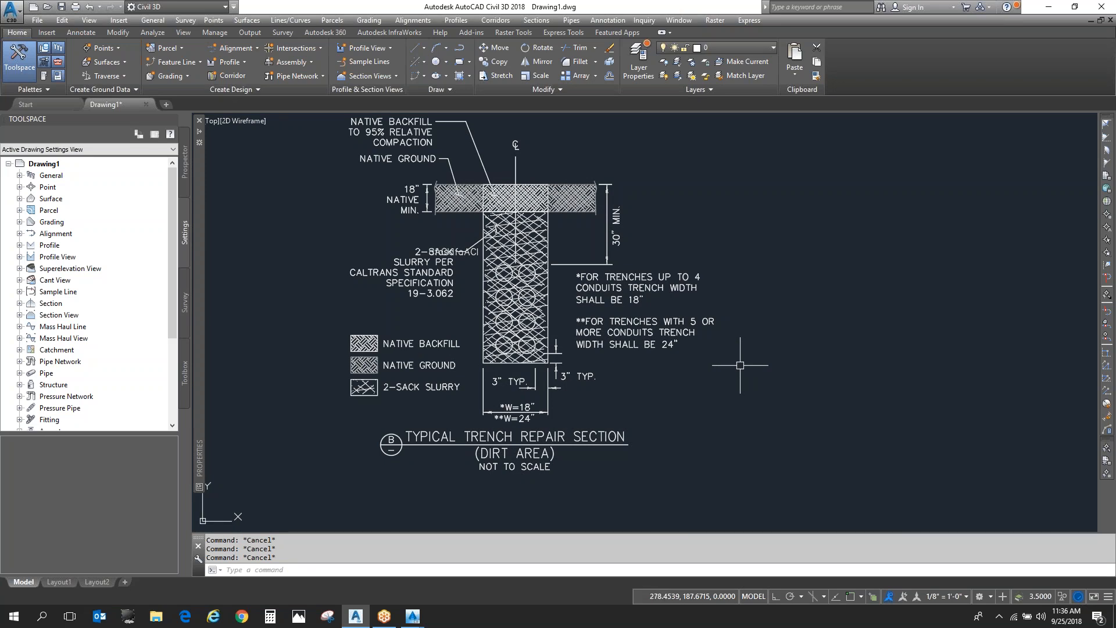
scroll(514, 194, "up", 2)
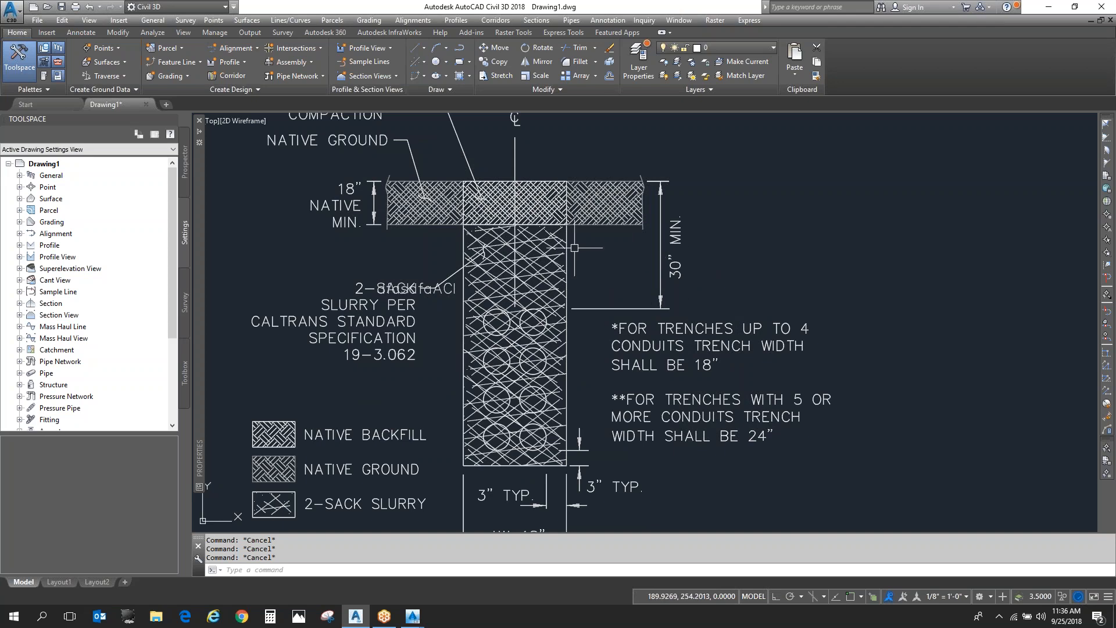
scroll(479, 235, "down", 2)
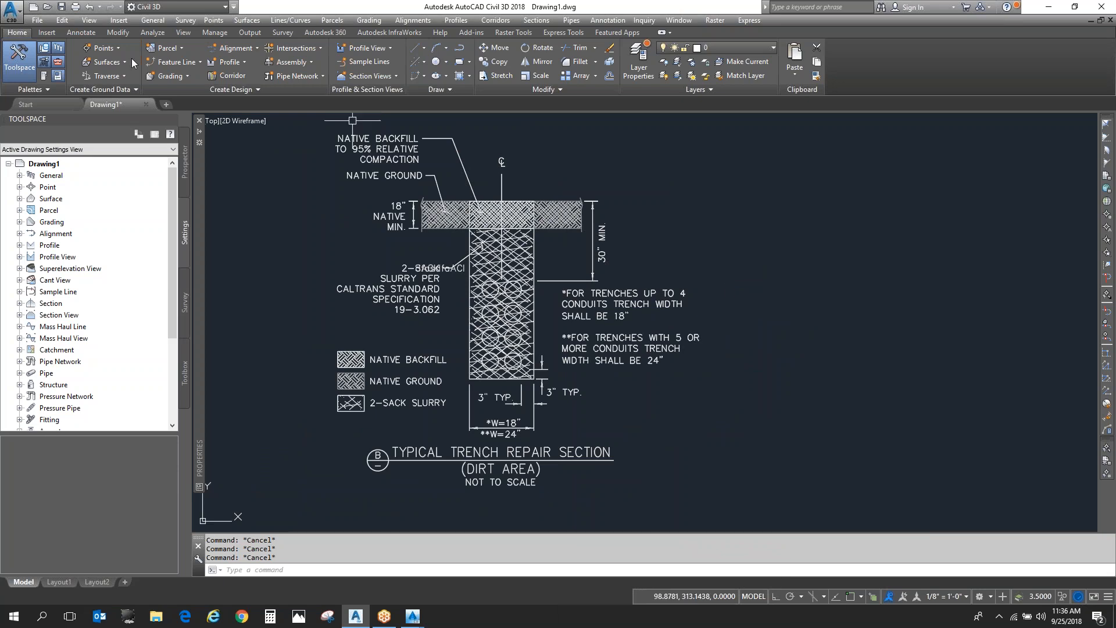
- Close Civil 3D 2018 without saving the imported trench drawing
left_click(1106, 10)
left_click(568, 337)
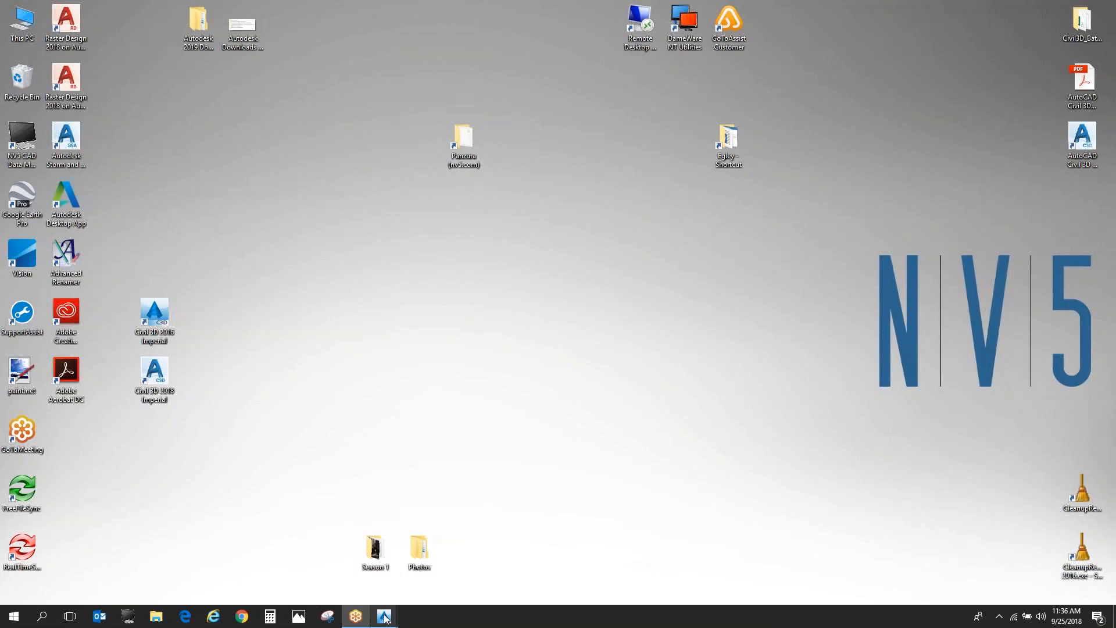
- Switch to Civil 3D 2016, maximize its window and close the aerial image drawing Drawing2.dwg without saving
left_click(385, 618)
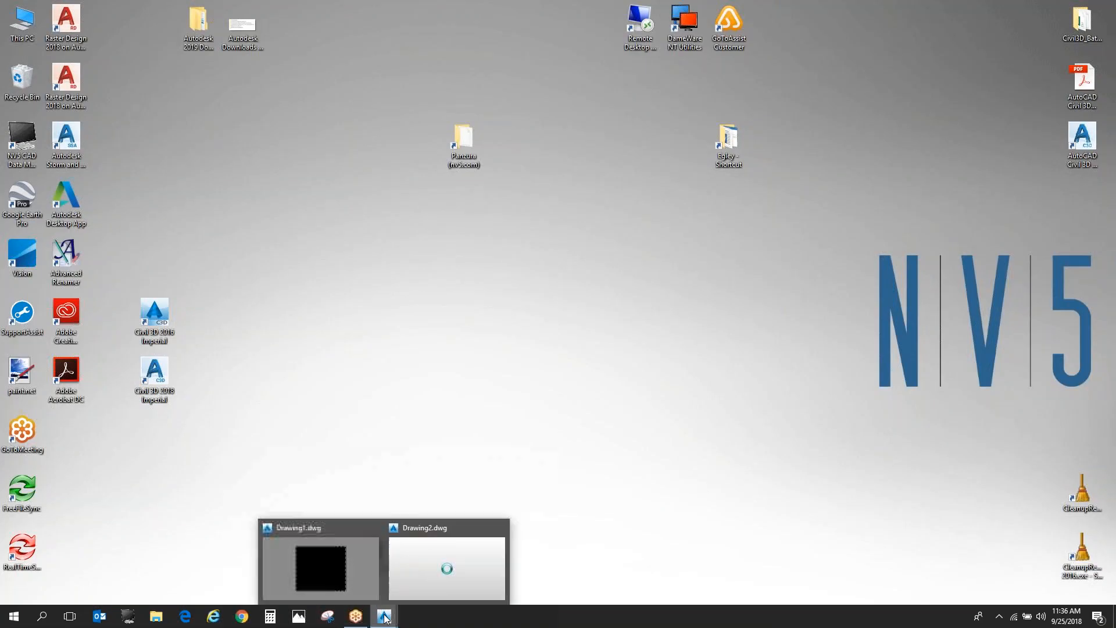
left_click(438, 558)
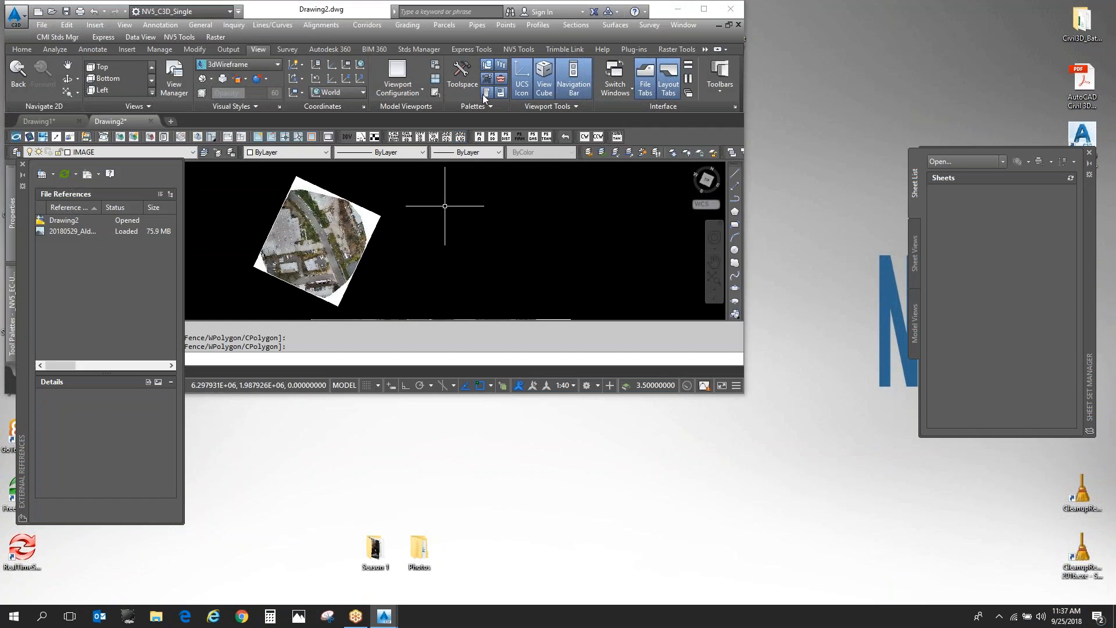
double_click(323, 12)
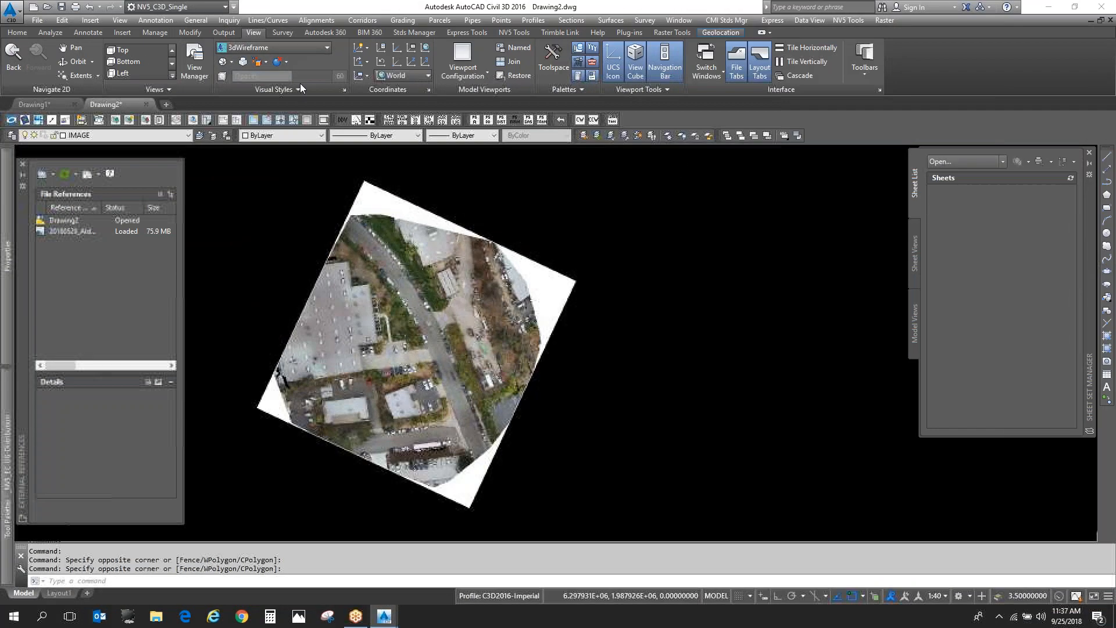
left_click(145, 103)
left_click(560, 333)
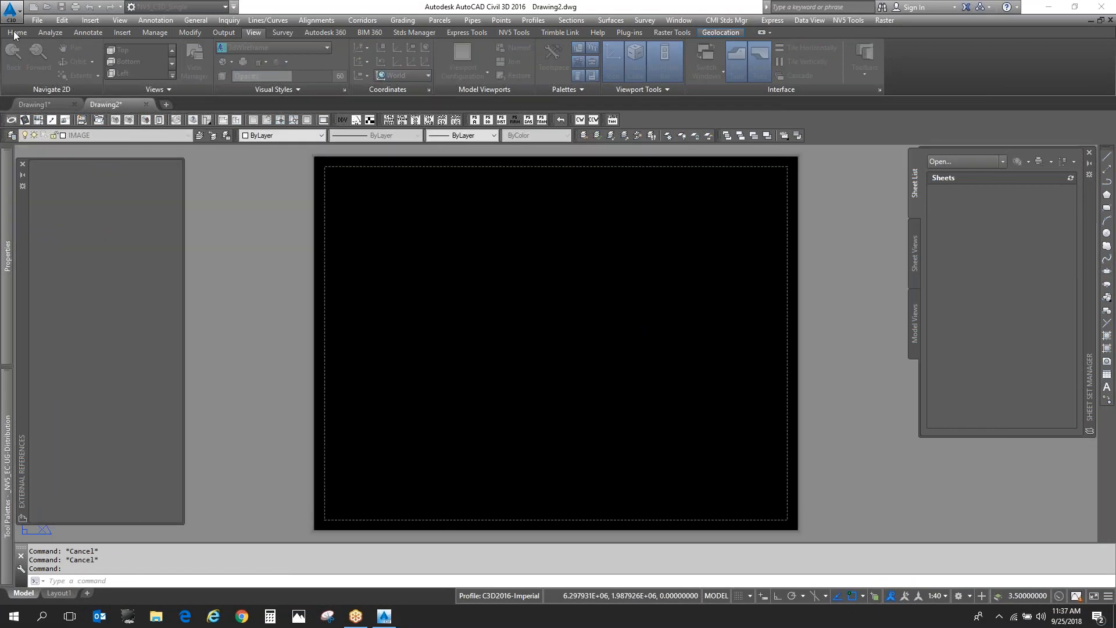
- Start opening an existing drawing and browse the files in the Master folder
left_click(45, 8)
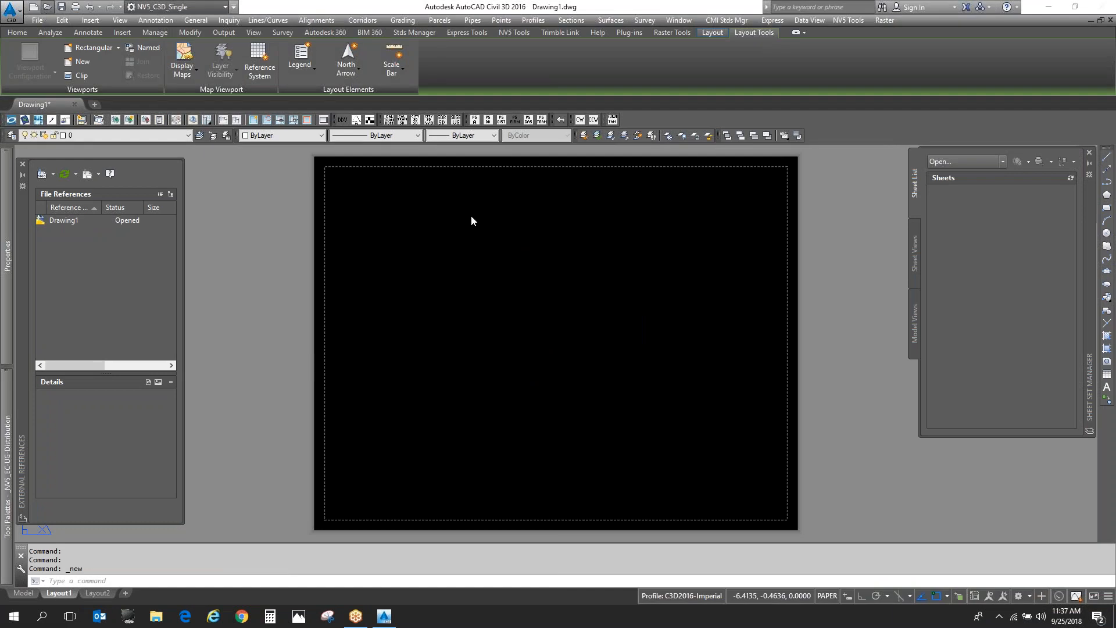
left_click(519, 259)
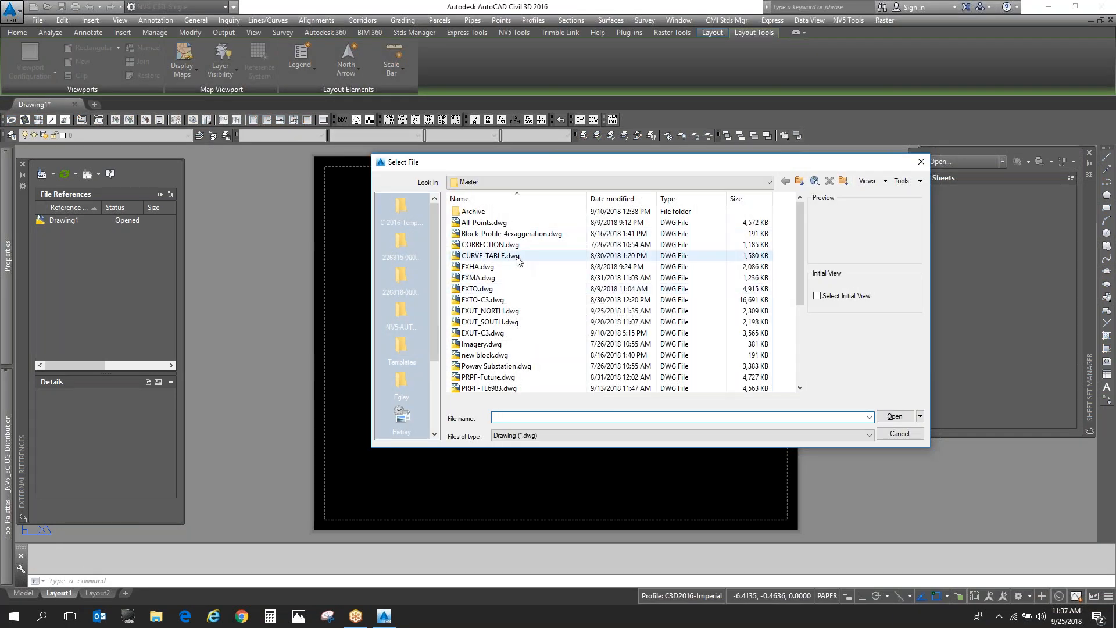
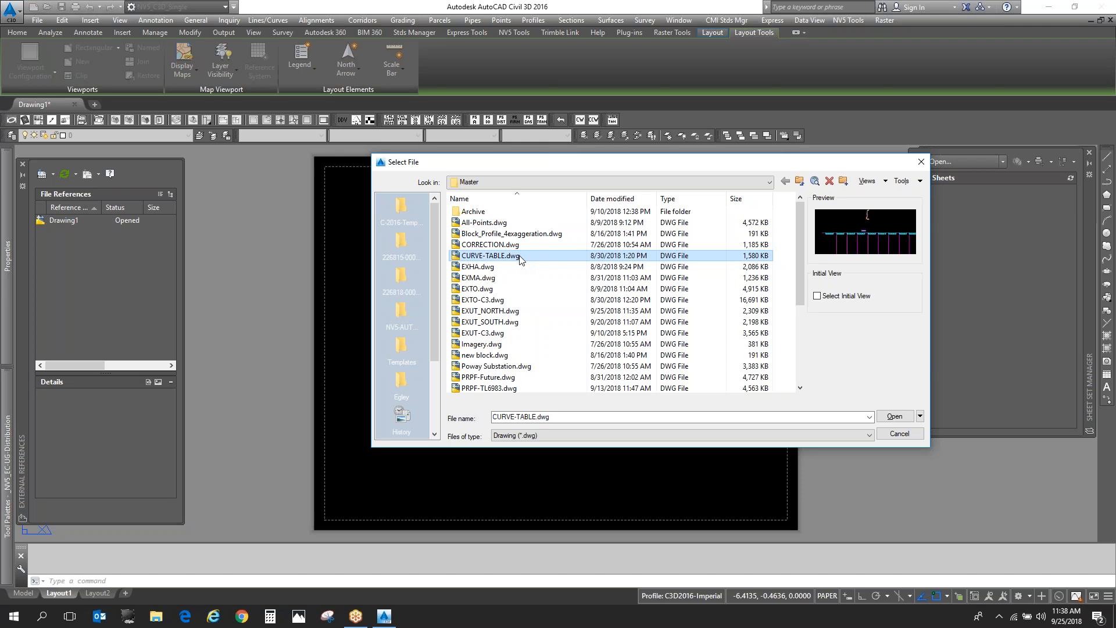
- Open the template drawing SD_SDGE-Bldg5-DD.dwg from the NV5-AUTOCAD-SETTINGS > C3D2016 > Templates folder
scroll(556, 300, "down", 4)
scroll(557, 299, "up", 4)
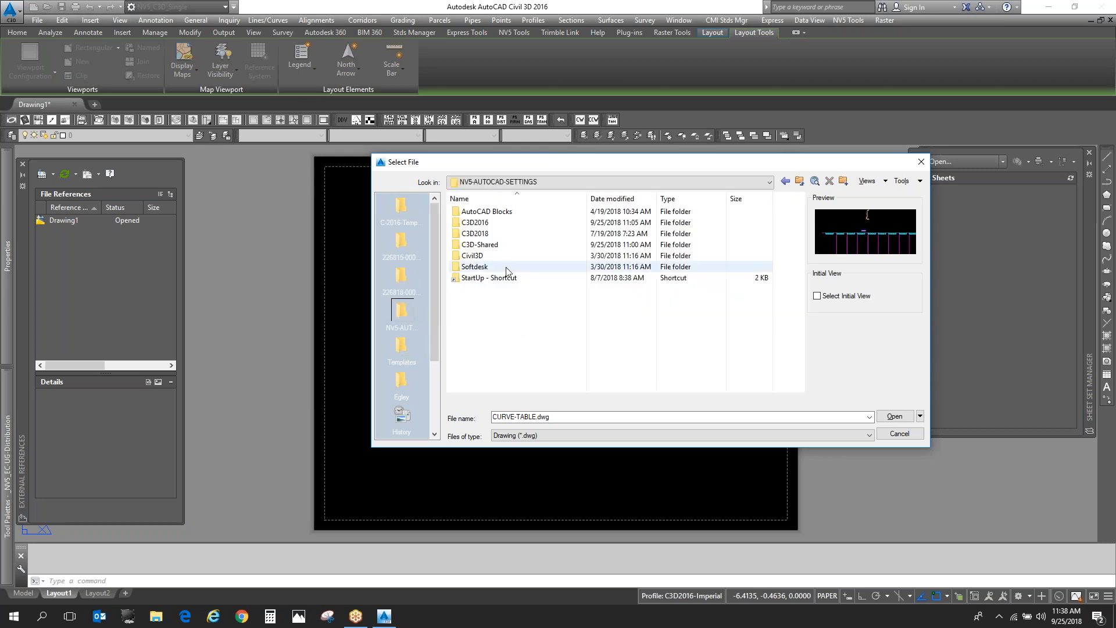
double_click(494, 222)
double_click(477, 354)
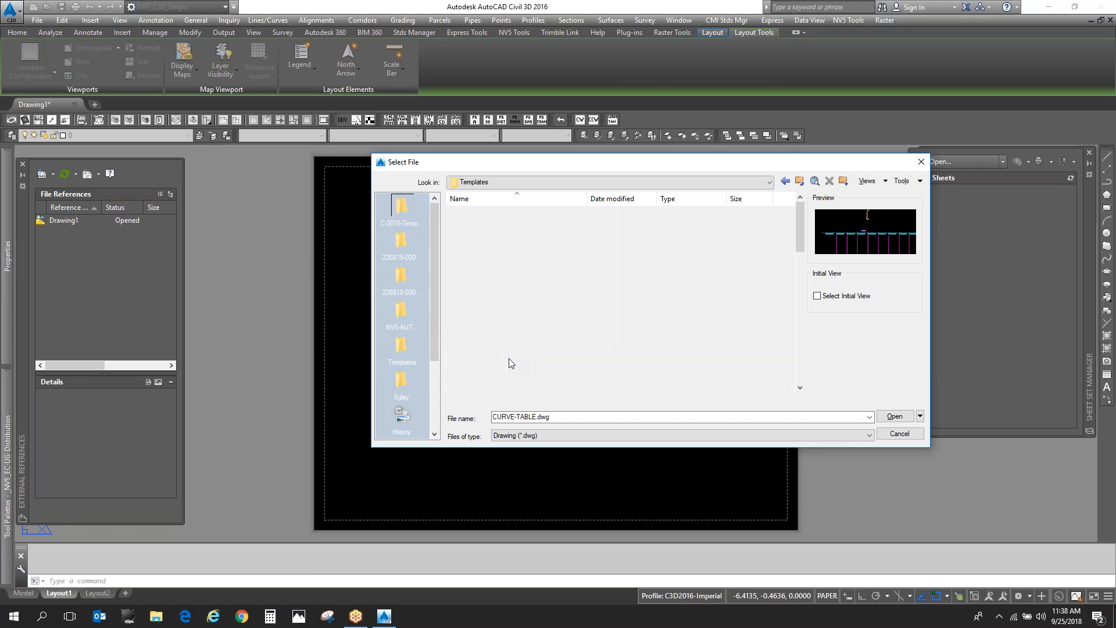
scroll(523, 351, "down", 8)
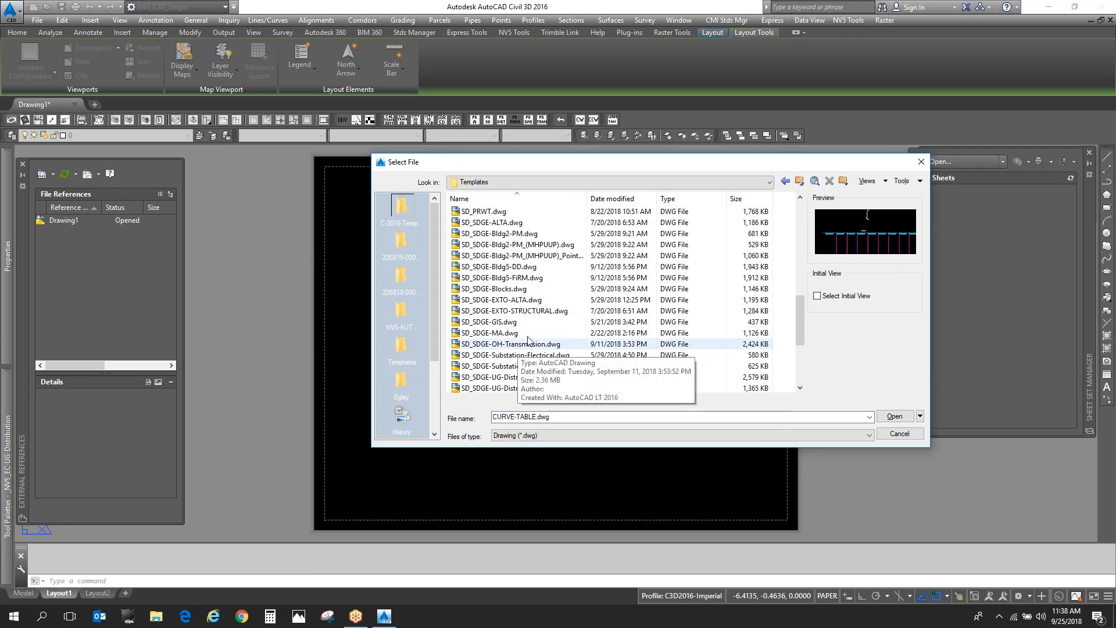
double_click(533, 268)
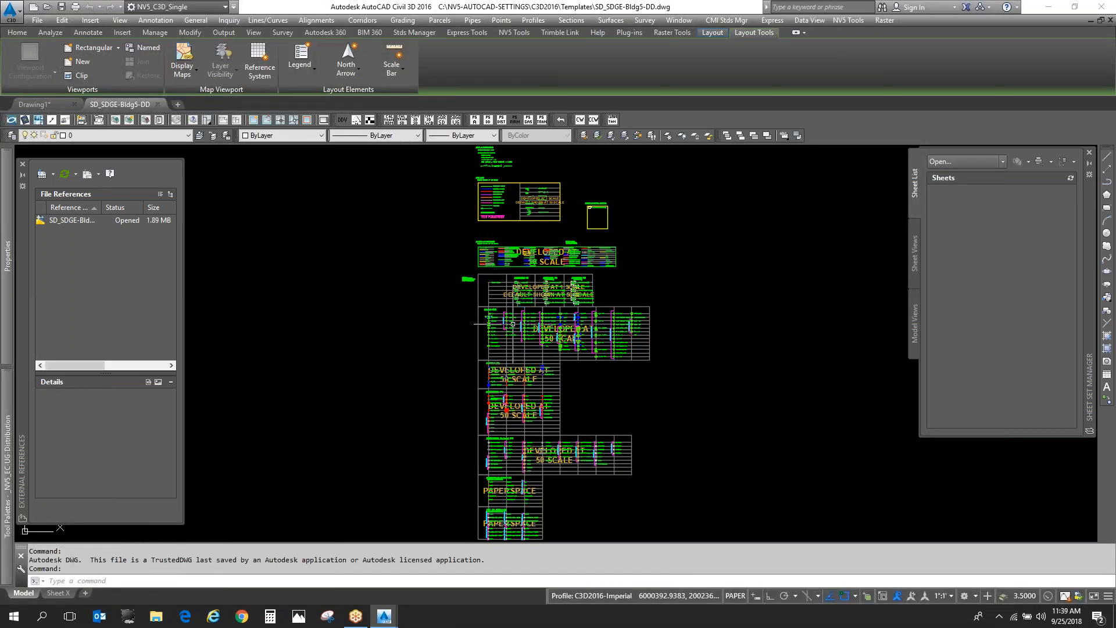
- Copy the annotation block table marked "DEVELOPED AT 1 SCALE" into the empty space to the right of the legend tables
double_click(536, 296)
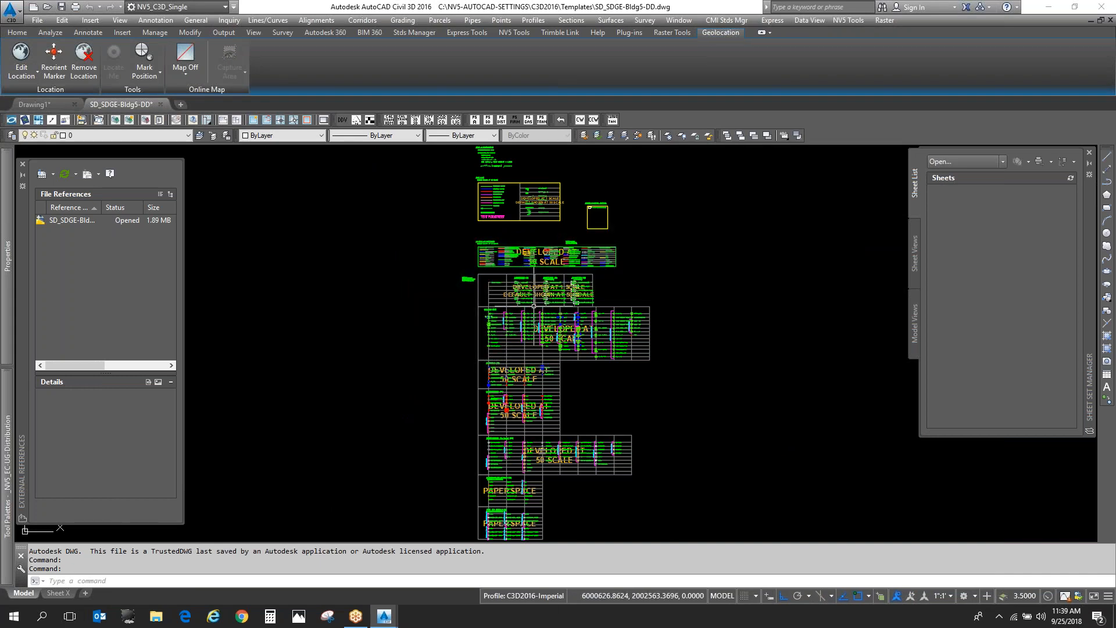
scroll(533, 305, "up", 5)
left_click(535, 299)
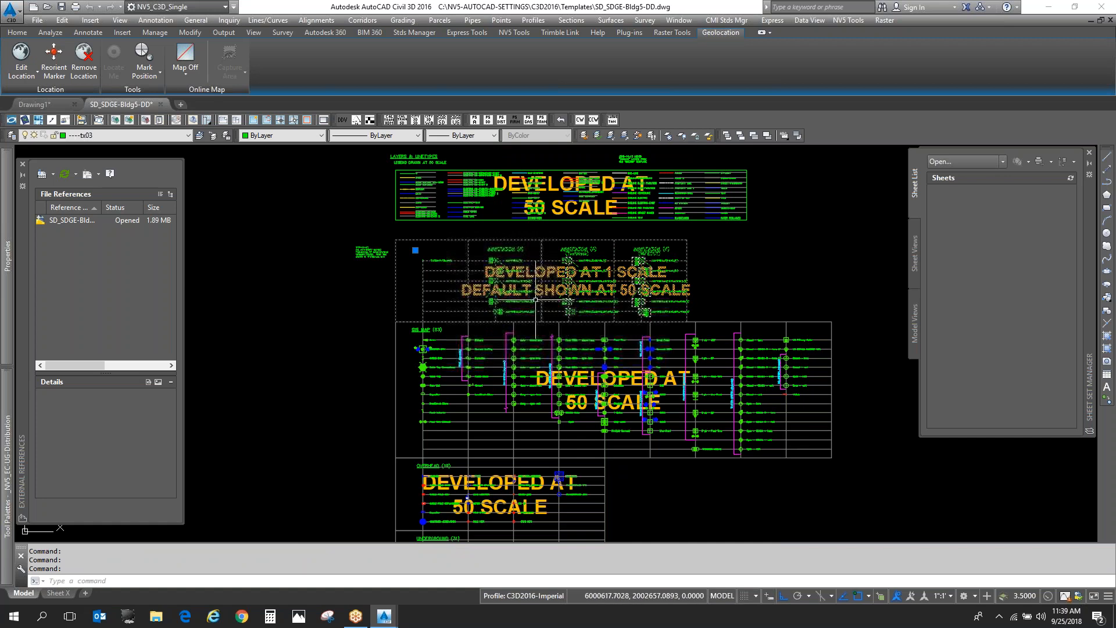
key("Return")
left_click(535, 298)
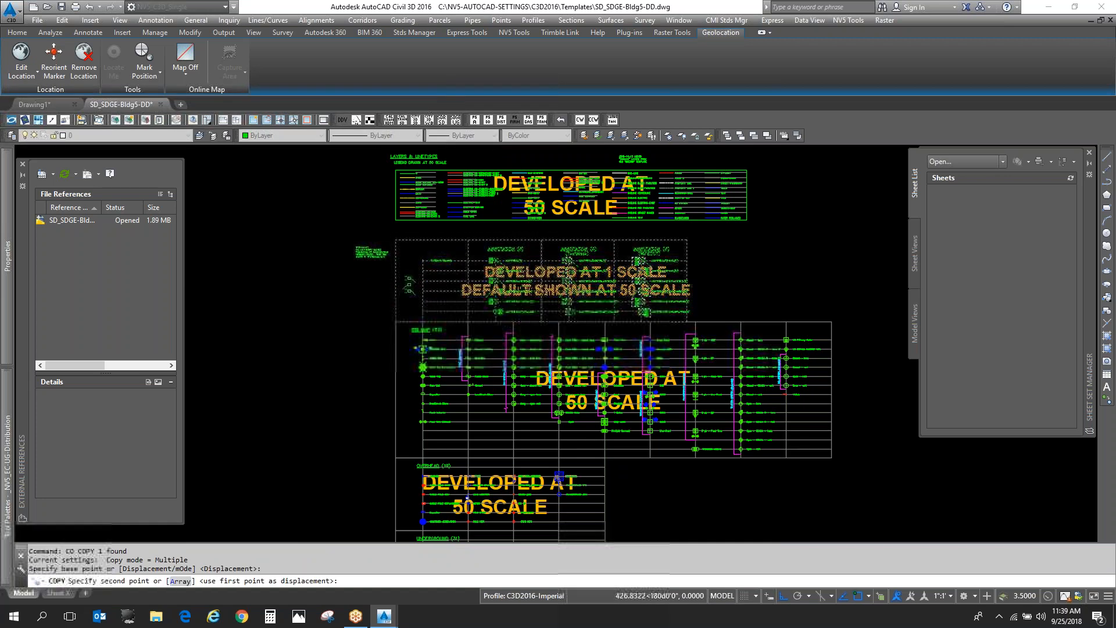
scroll(566, 293, "down", 2)
left_click(763, 291)
key("Return")
scroll(768, 291, "up", 5)
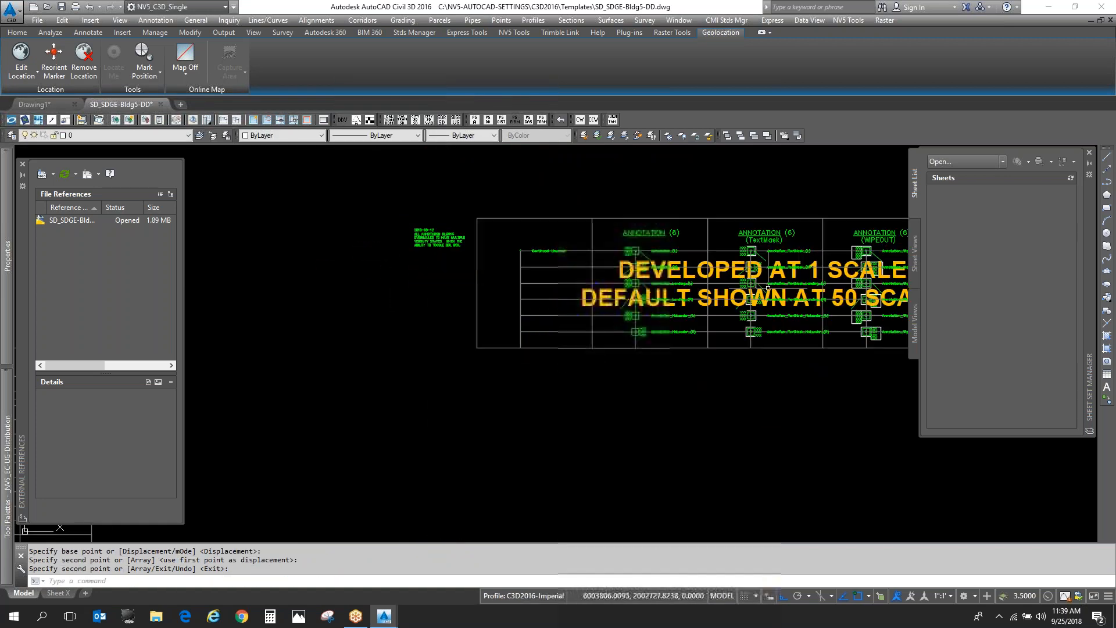
- Explode the copied annotation table and erase its orange "DEVELOPED AT 1 SCALE / DEFAULT SHOWN AT 50 SCALE" note
left_click(692, 251)
left_click(581, 314)
type("x")
key("Return")
left_click(718, 284)
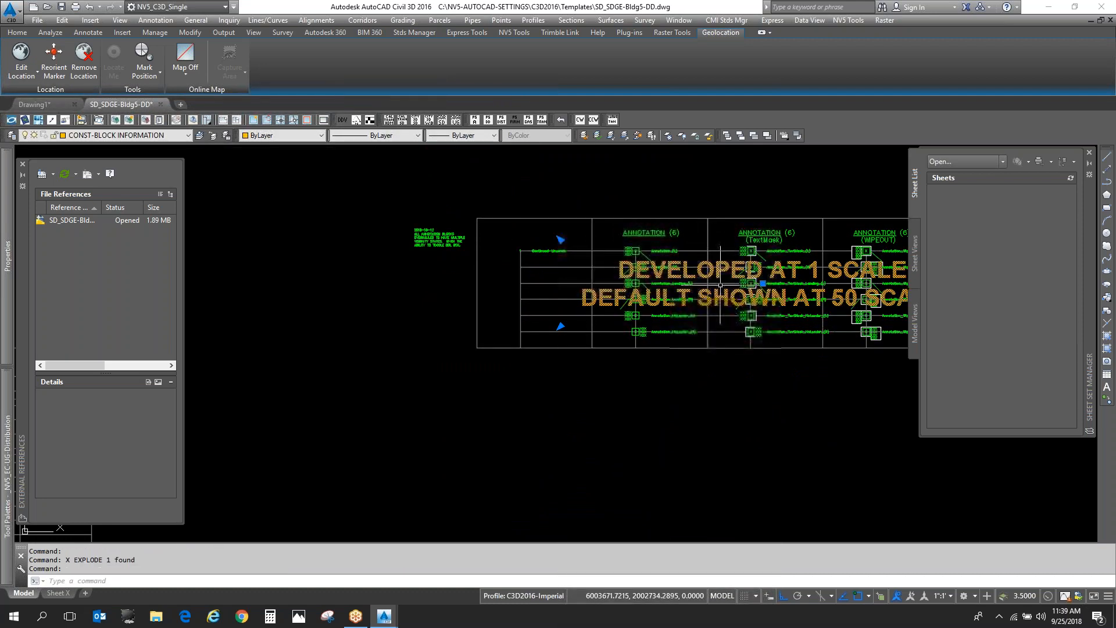
key("Delete")
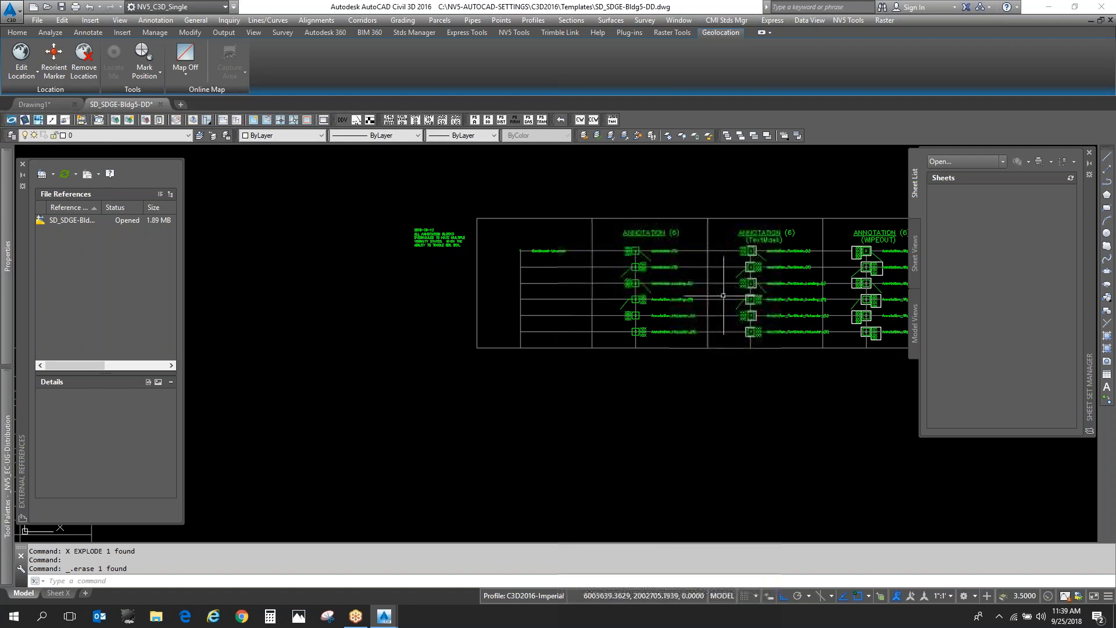
- Switch the tool palettes to the _NV5_DD group, with the copied annotation table in view
scroll(721, 291, "up", 2)
key("Return")
mouse_move(791, 299)
left_mouse_down()
mouse_move(588, 297)
mouse_move(606, 319)
left_mouse_up()
key("Escape")
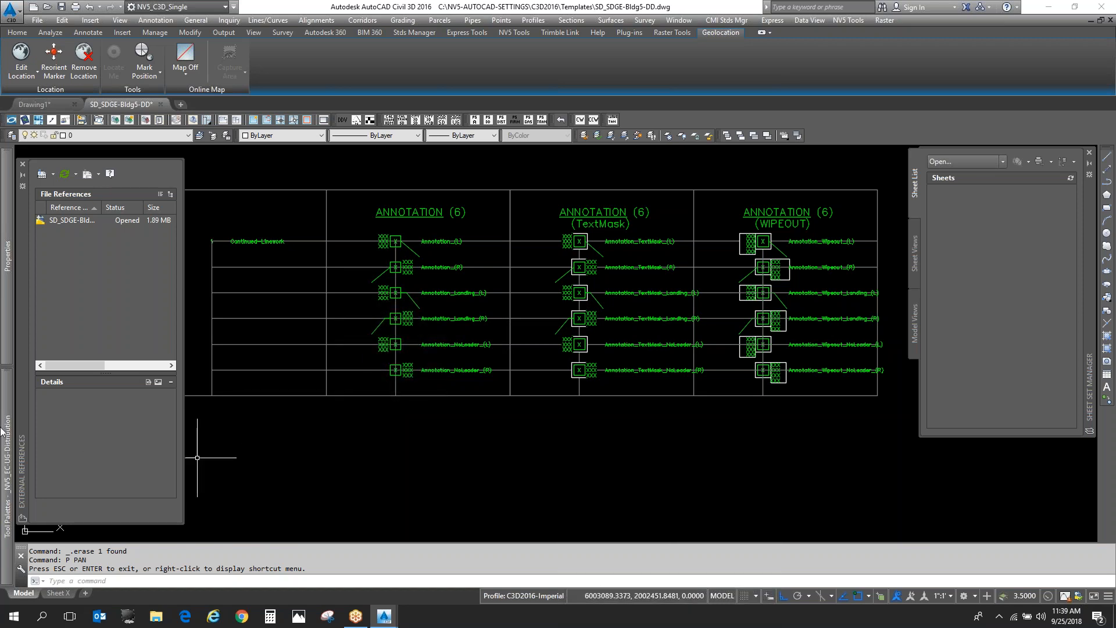
mouse_move(4, 433)
right_click(20, 414)
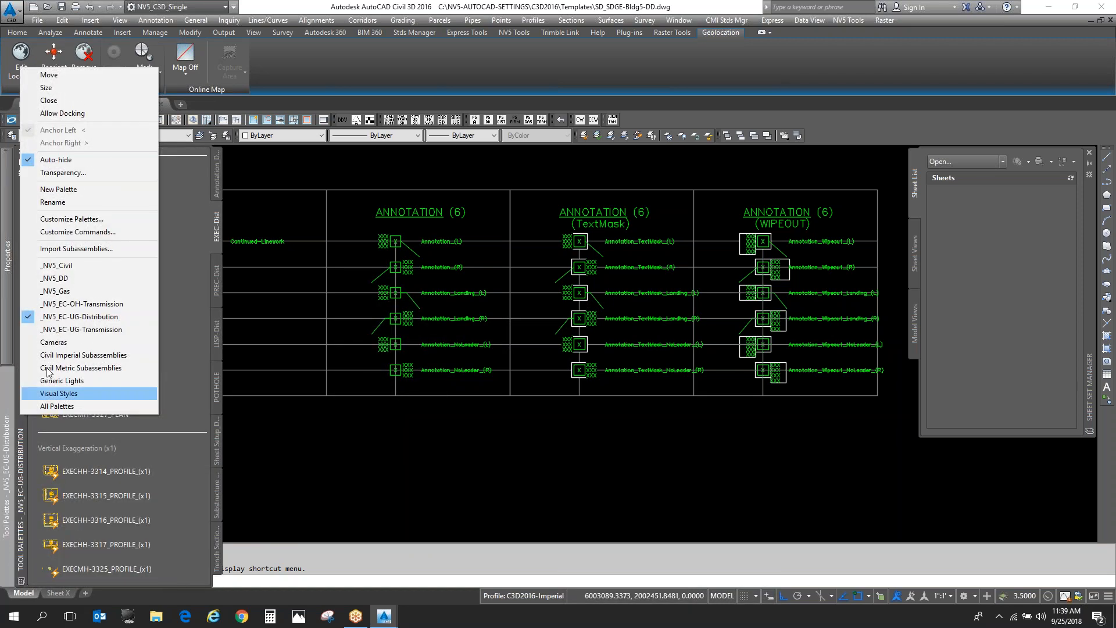
left_click(99, 277)
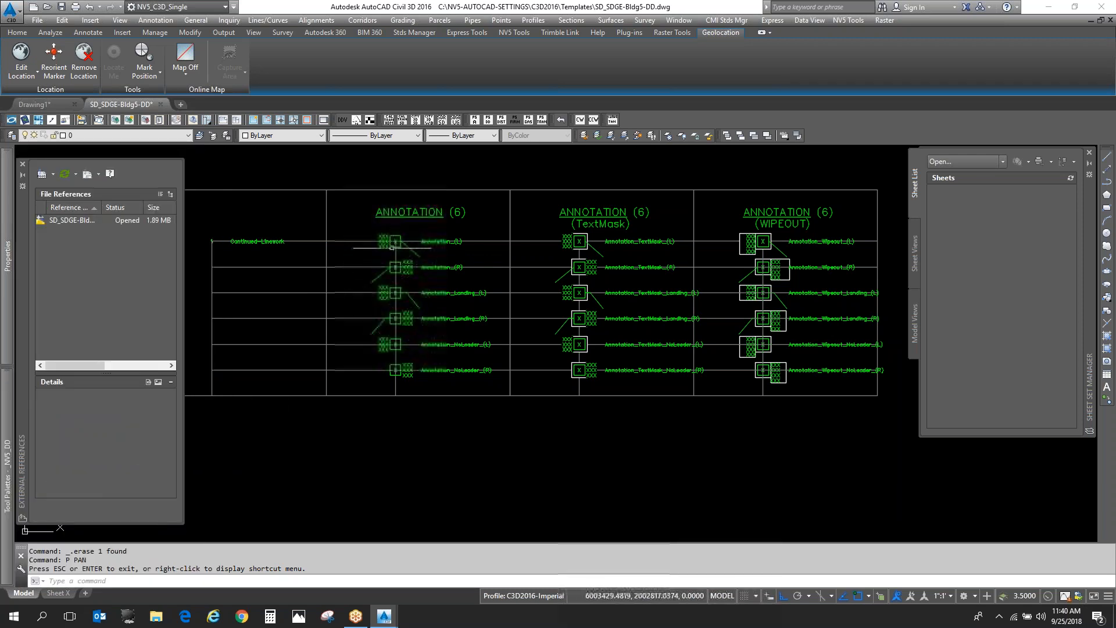
- Examine the leader, landing and no-leader blocks in the first ANNOTATION (6) column of the copied table
scroll(395, 247, "up", 4)
scroll(395, 247, "down", 2)
scroll(471, 303, "up", 2)
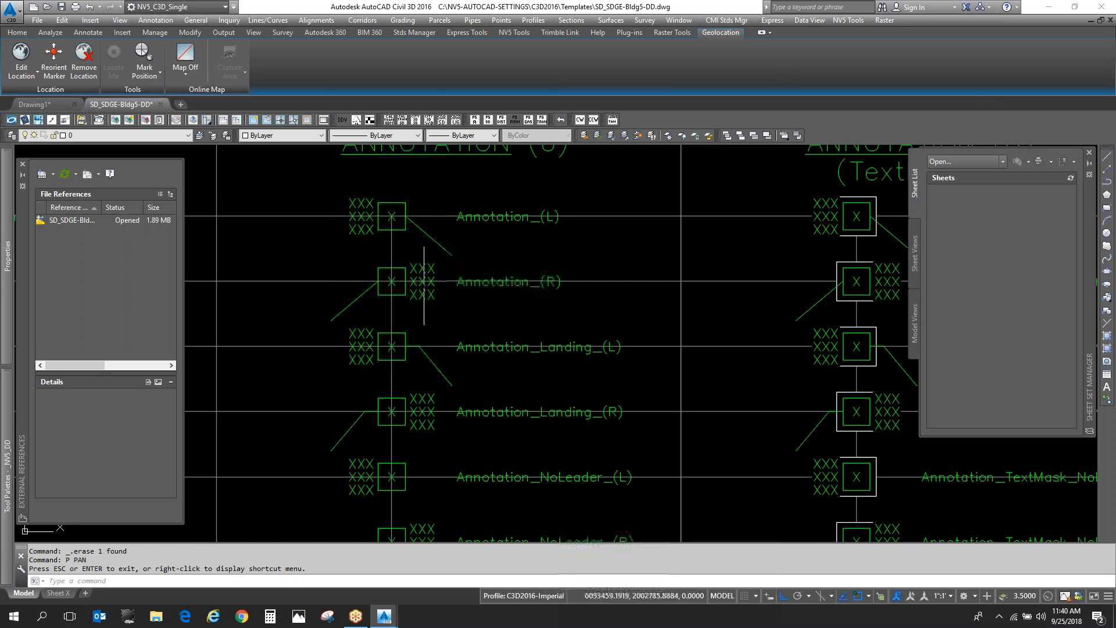
scroll(437, 223, "down", 2)
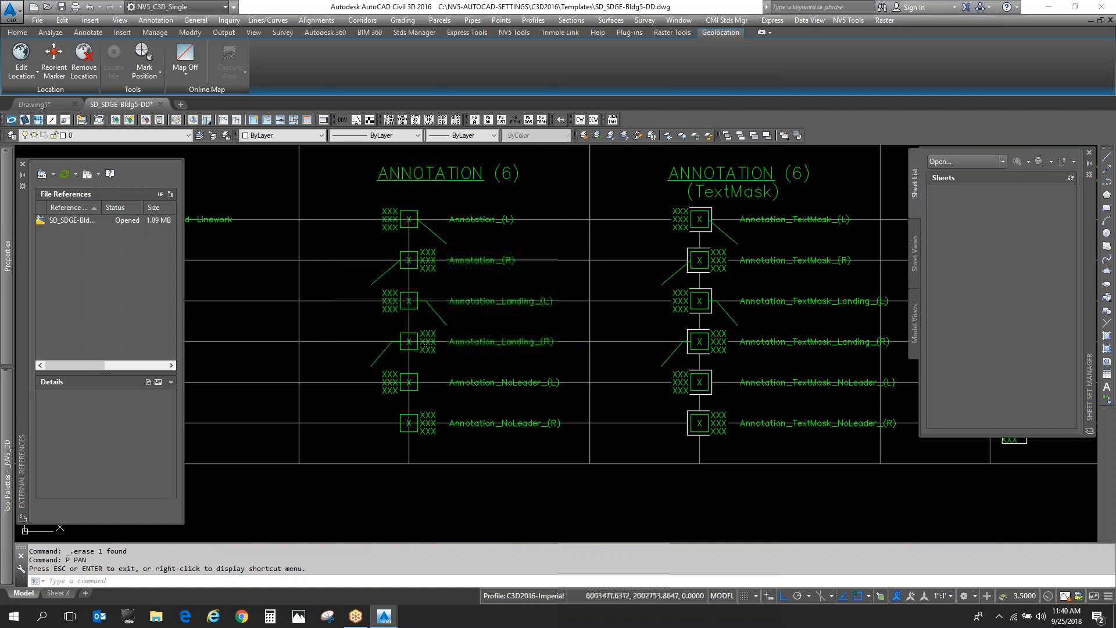
scroll(445, 381, "up", 2)
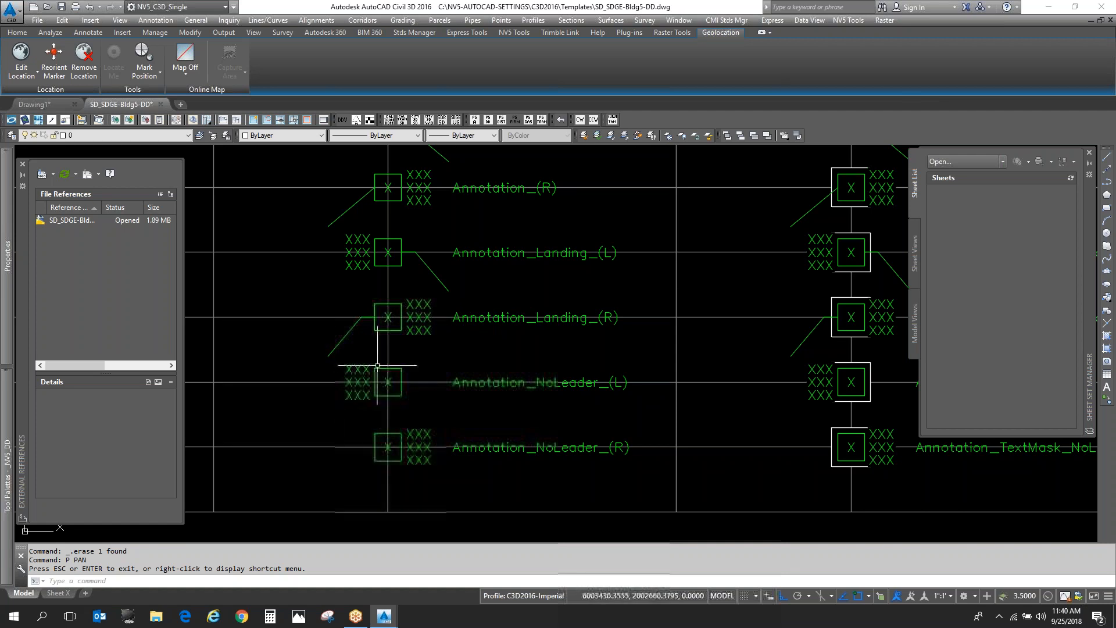
scroll(454, 439, "down", 2)
scroll(416, 247, "up", 4)
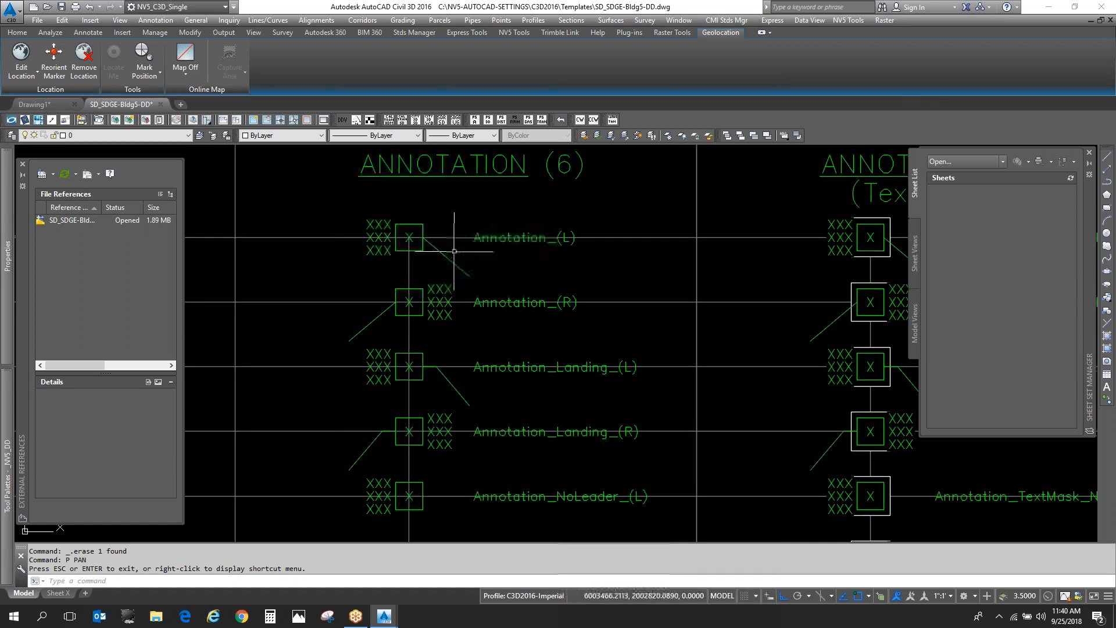
- Select the Annotation_(L) block and set its number of text lines to 6
left_click(436, 252)
left_click(429, 236)
scroll(430, 239, "up", 1)
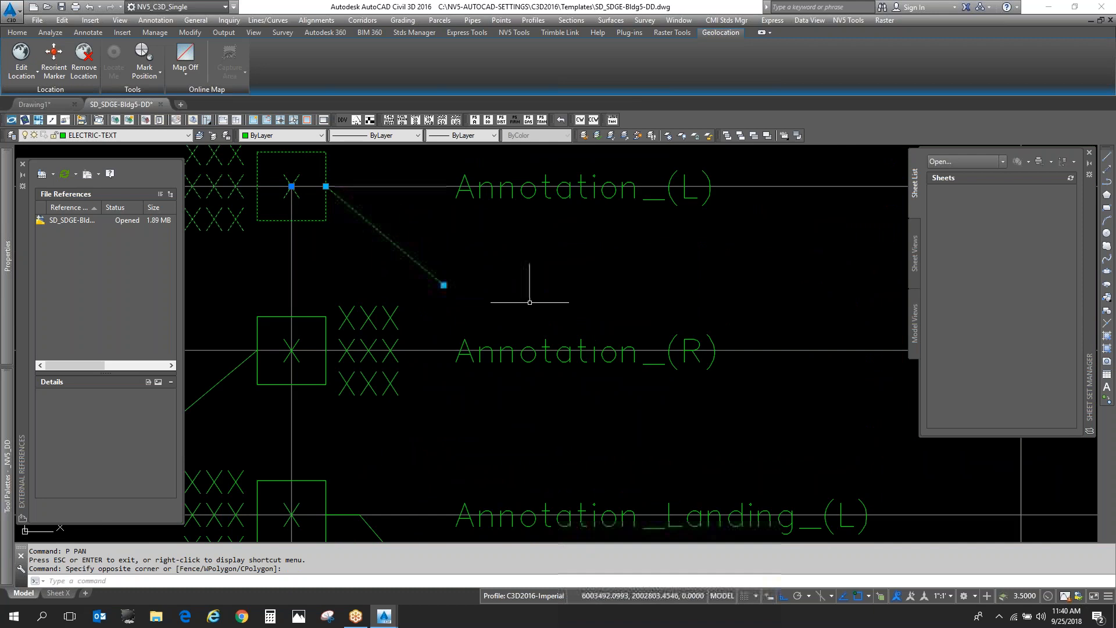
scroll(464, 255, "down", 2)
scroll(463, 255, "up", 2)
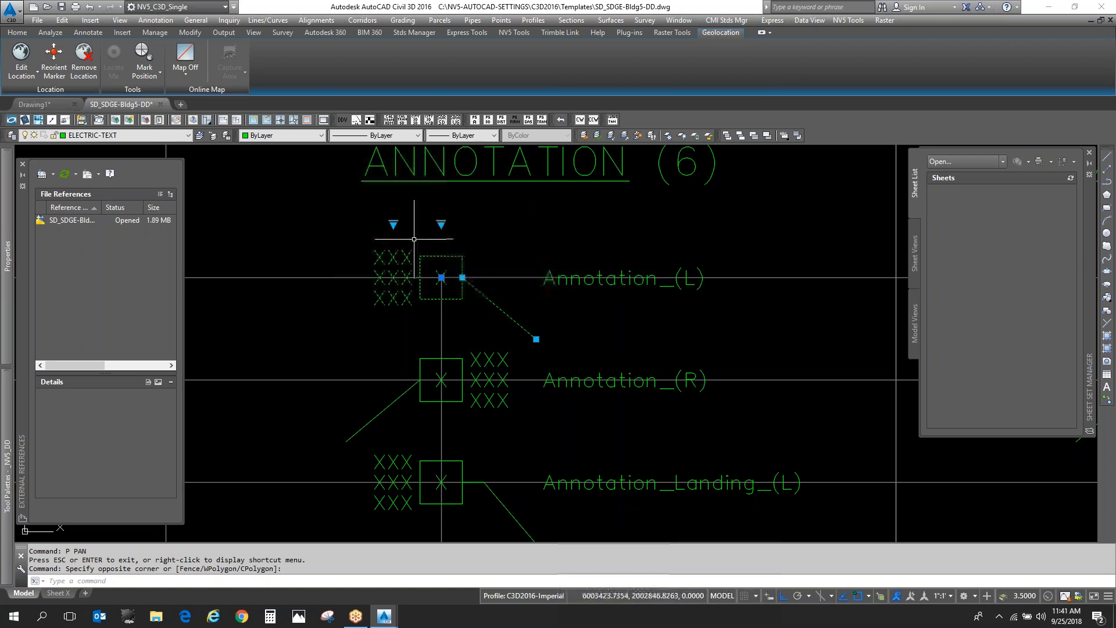
left_click(392, 223)
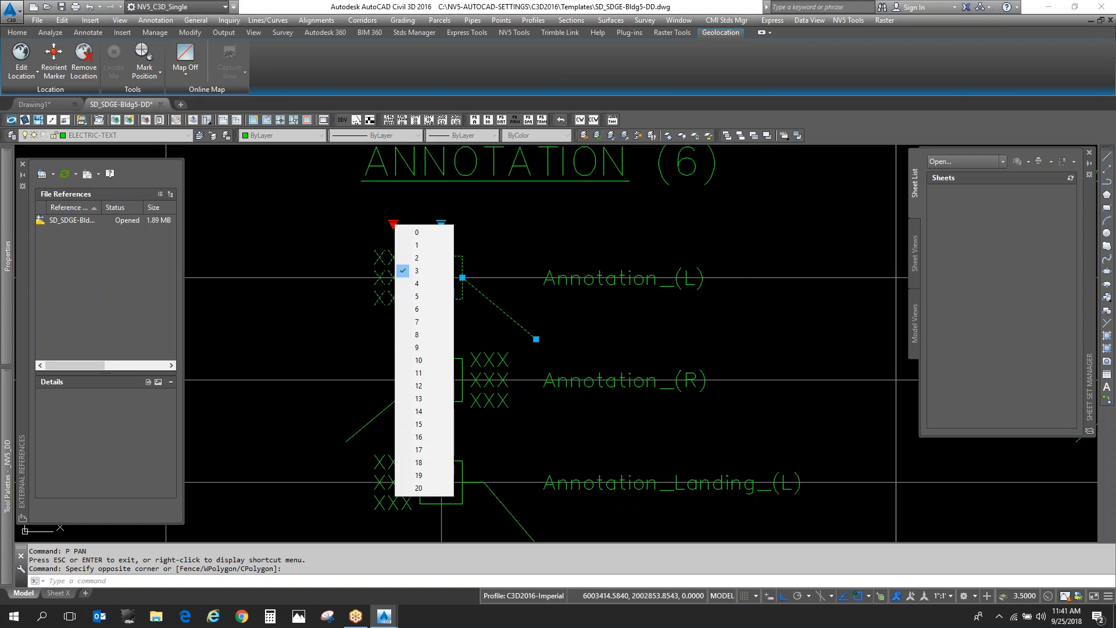
left_click(422, 313)
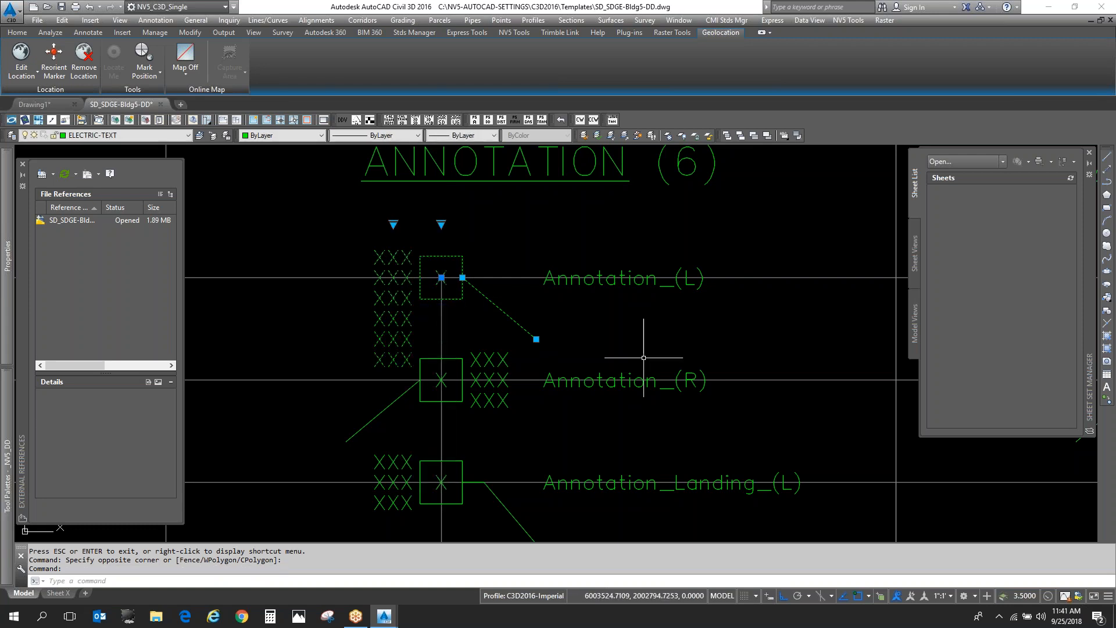
- Set the Annotation_(L) block's number of text lines to 0, then restore it to 3
left_click(393, 223)
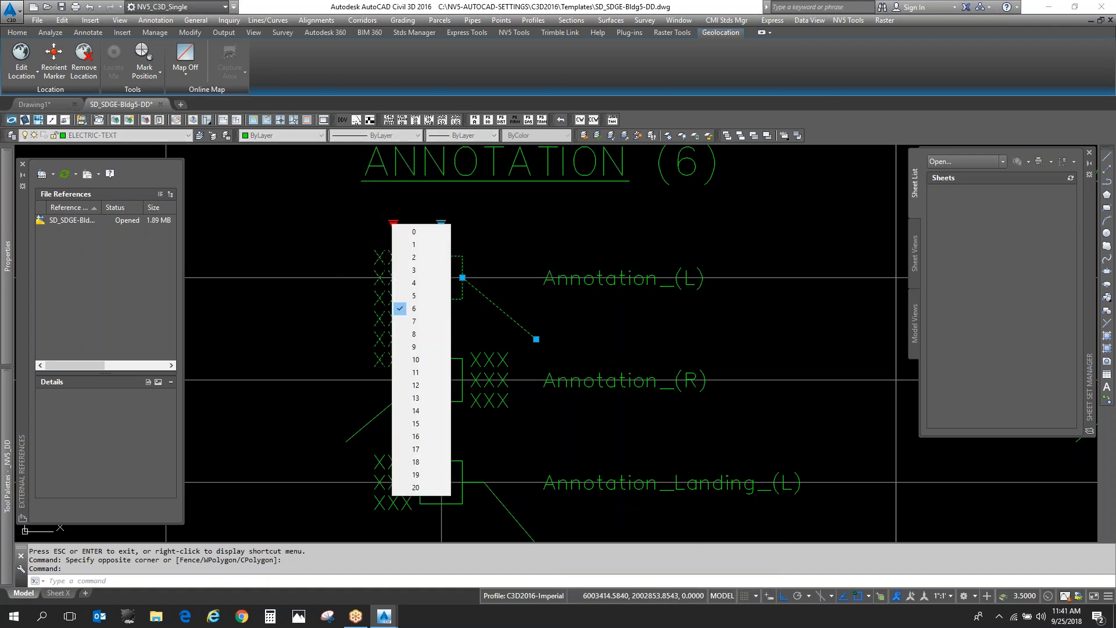
left_click(437, 240)
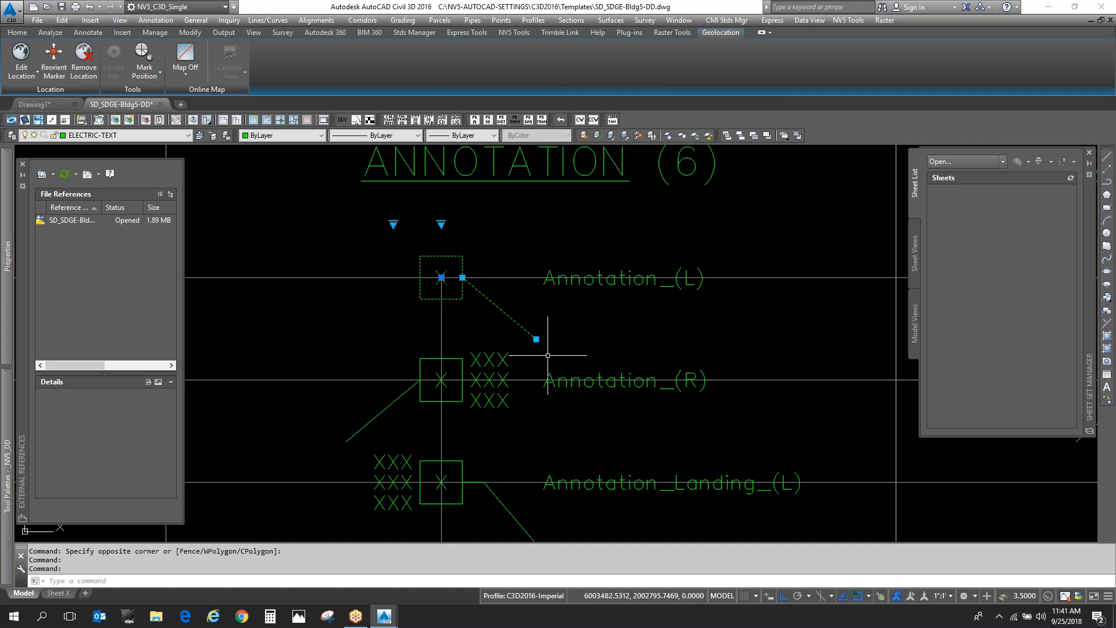
left_click(394, 225)
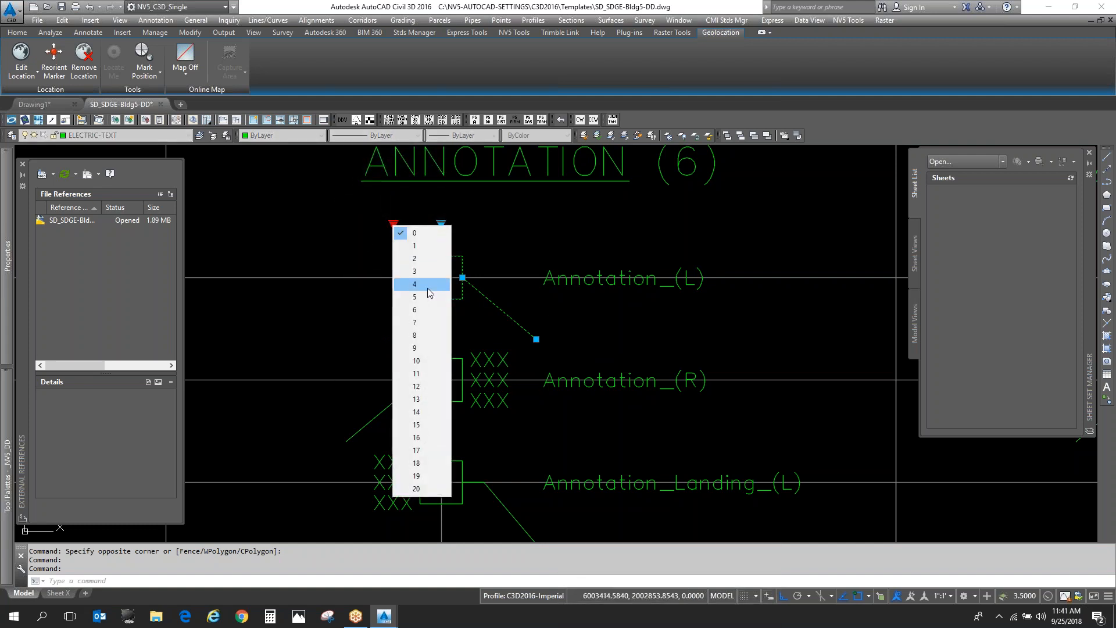
left_click(429, 271)
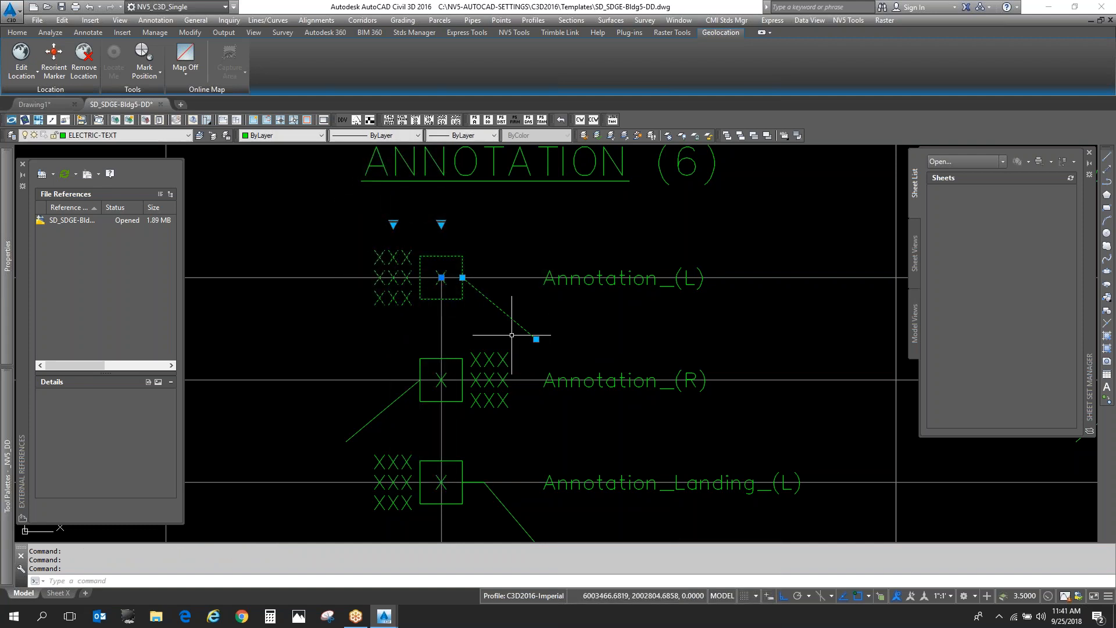
key("Escape")
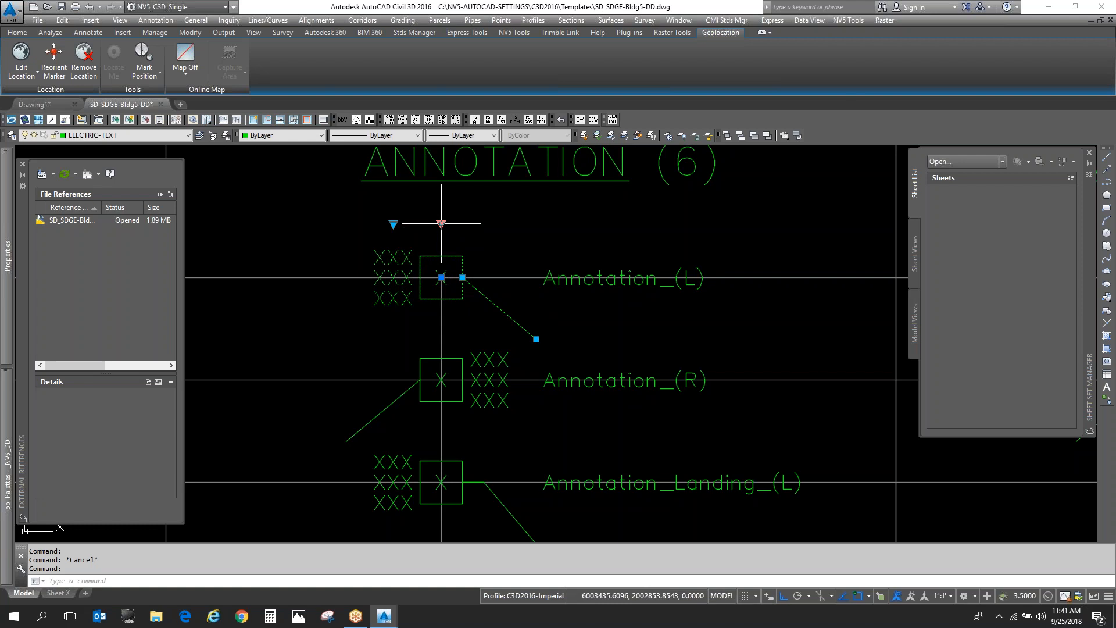
- Change the Annotation_(L) block's visibility to Text Only
left_click(441, 223)
left_click(476, 242)
key("Escape")
- Reselect the Annotation_(L) block and return its visibility to DBL Box
left_click(499, 314)
left_click(496, 304)
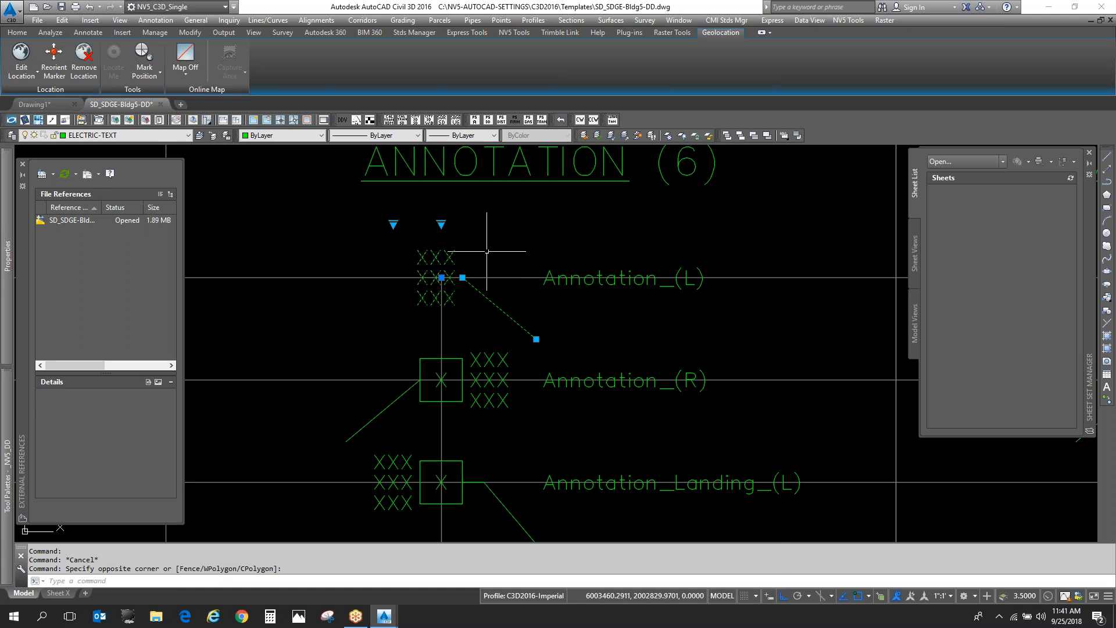
left_click(441, 223)
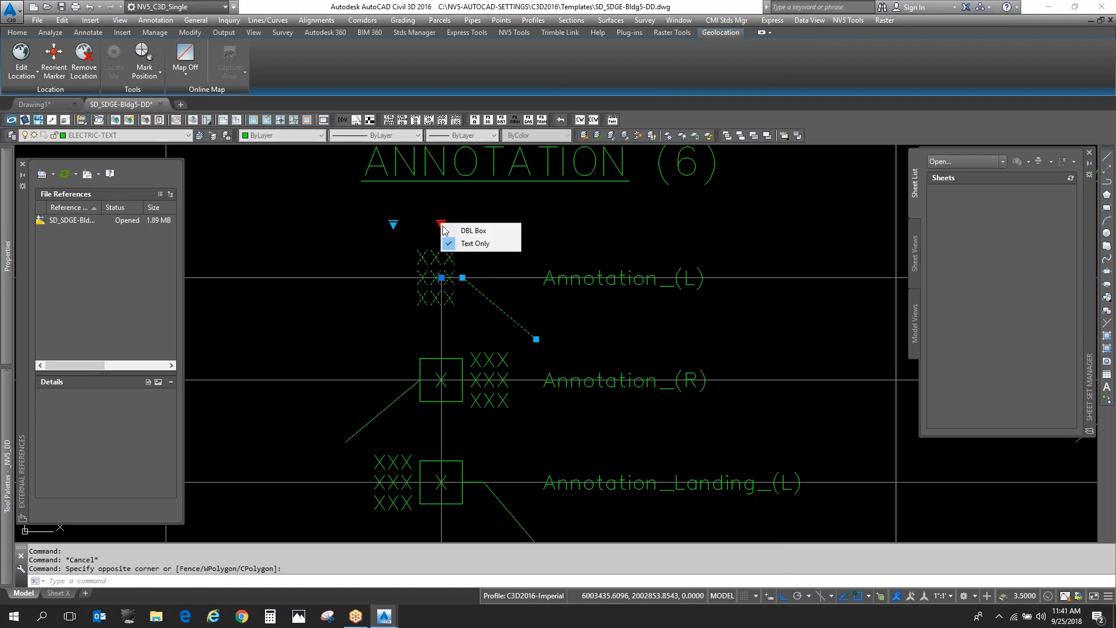
left_click(480, 232)
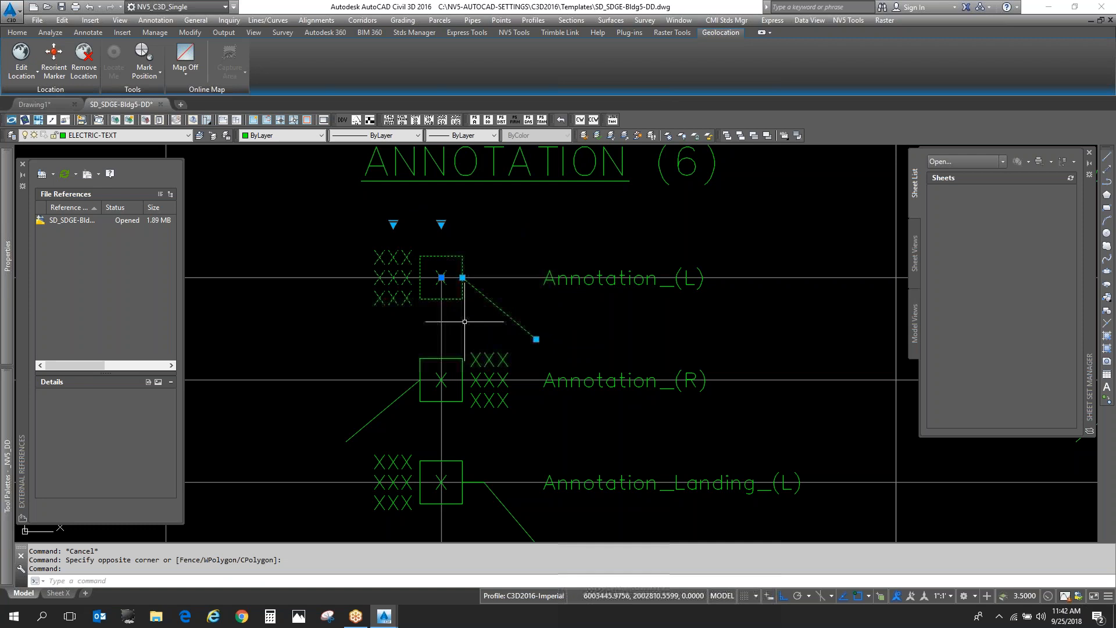
key("Escape")
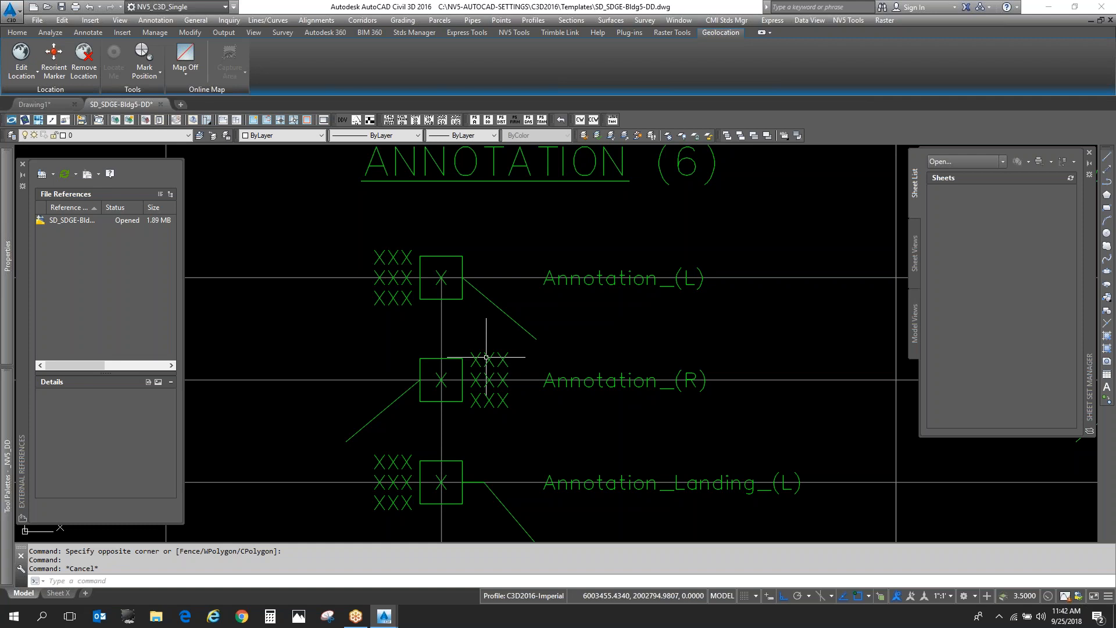
- Select the Annotation_Landing_(R) block and switch its visibility to Text Only and back to DBL Box
scroll(498, 309, "down", 5)
scroll(478, 378, "up", 5)
left_click(423, 302)
left_click(376, 246)
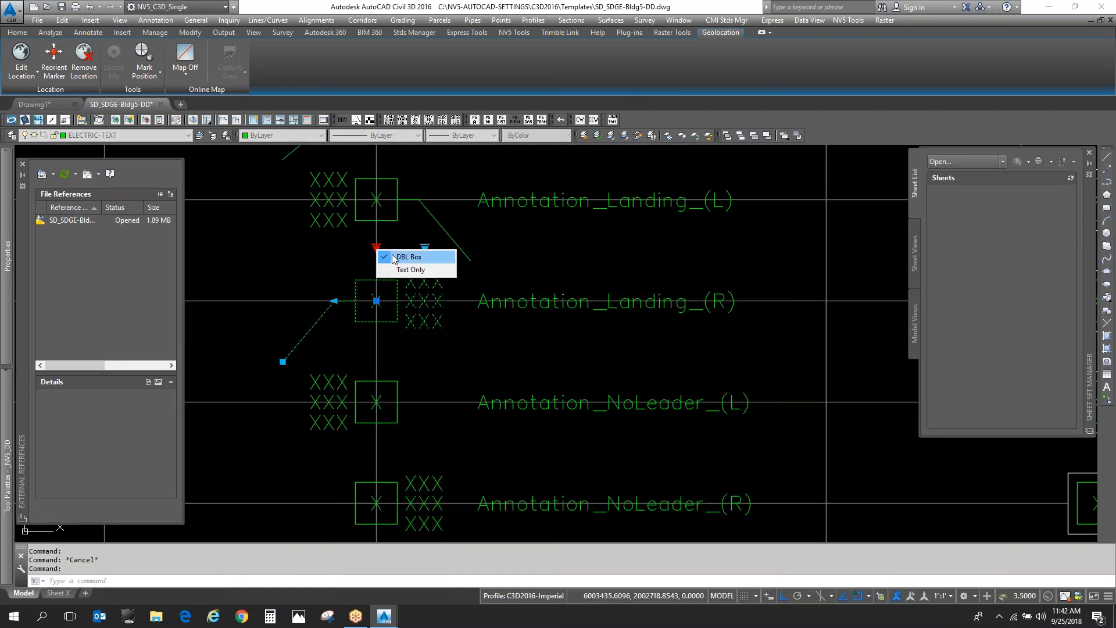
left_click(410, 269)
left_click(377, 247)
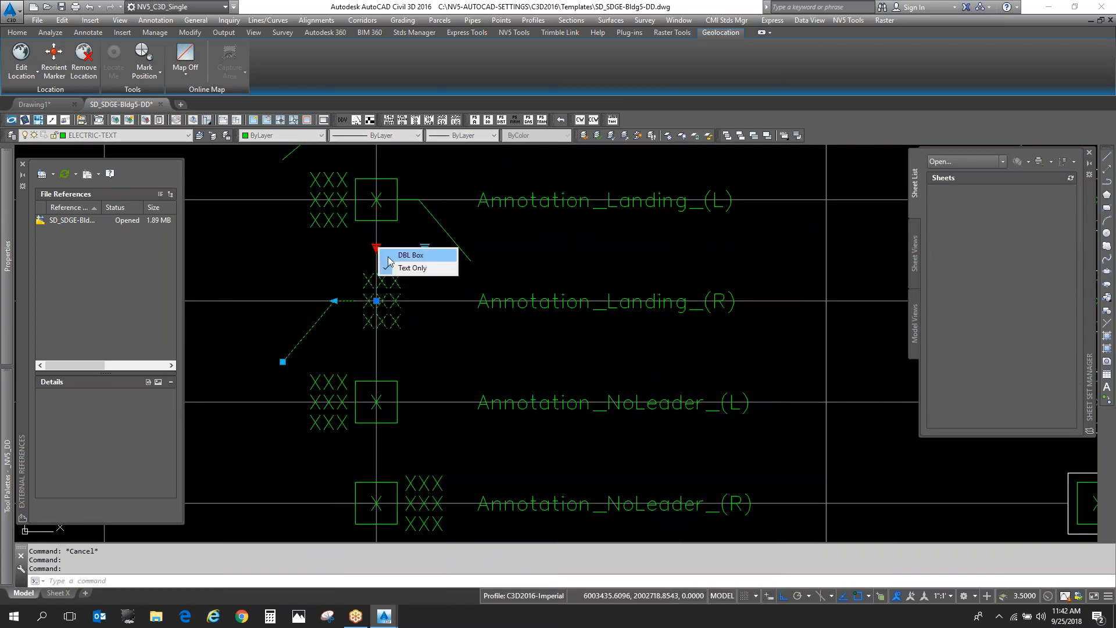
left_click(409, 255)
- Set the Annotation_Landing_(R) block's number of text lines to 0 and clear the selection
left_click(424, 247)
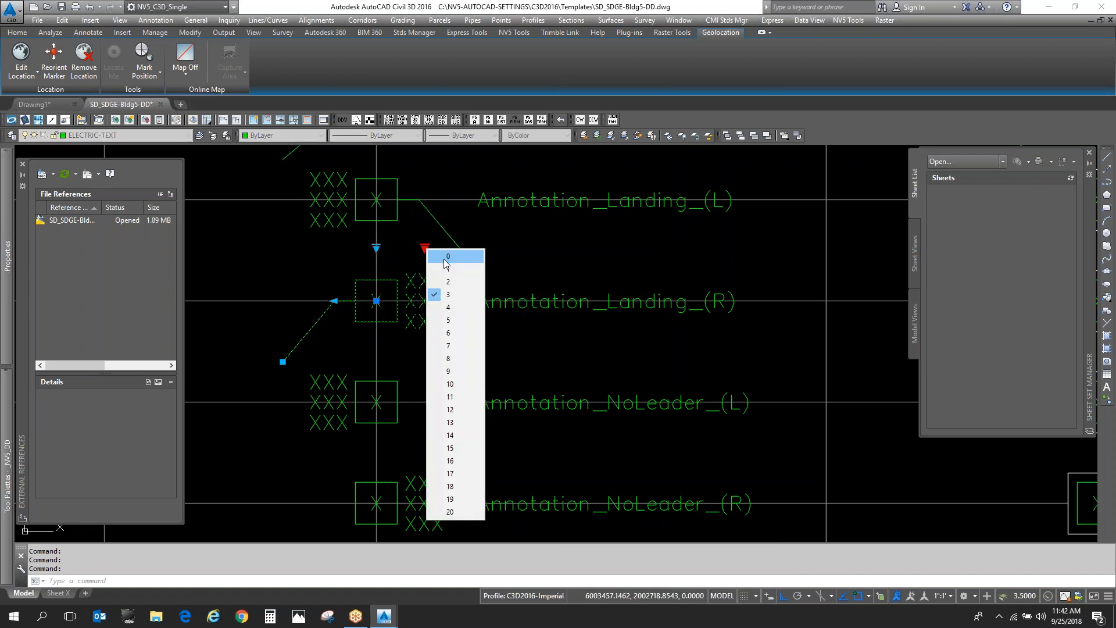
left_click(446, 256)
key("Escape")
key("Escape")
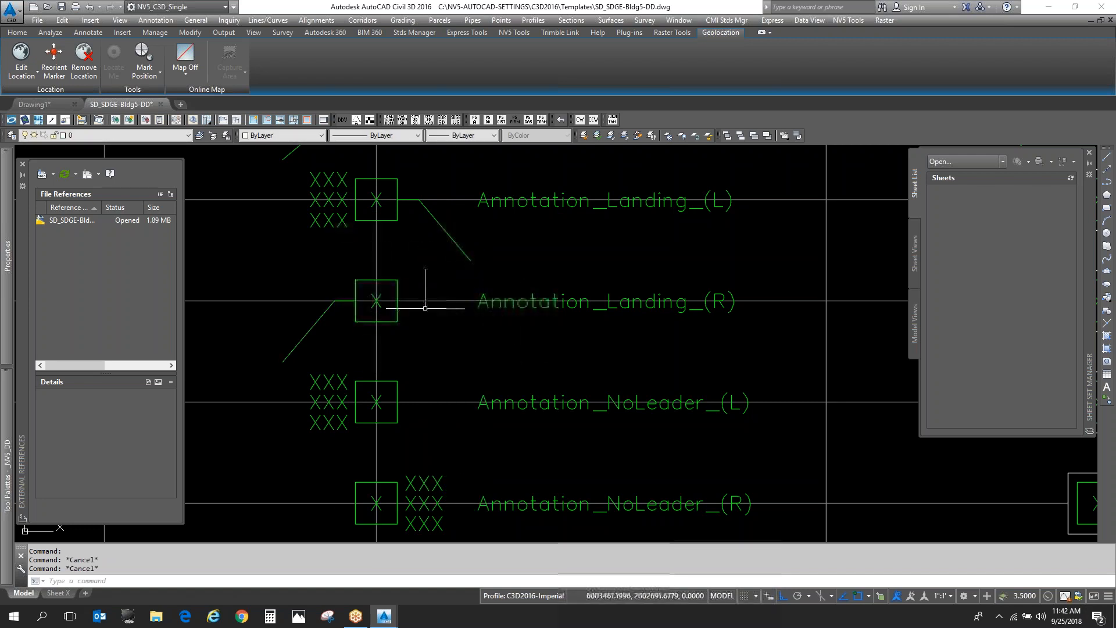
- Stretch the Annotation_Wipeout_(L) block's wipeout frame outward to widen the masked text area, and clear the selection
scroll(342, 303, "down", 4)
scroll(342, 304, "down", 2)
scroll(527, 212, "up", 7)
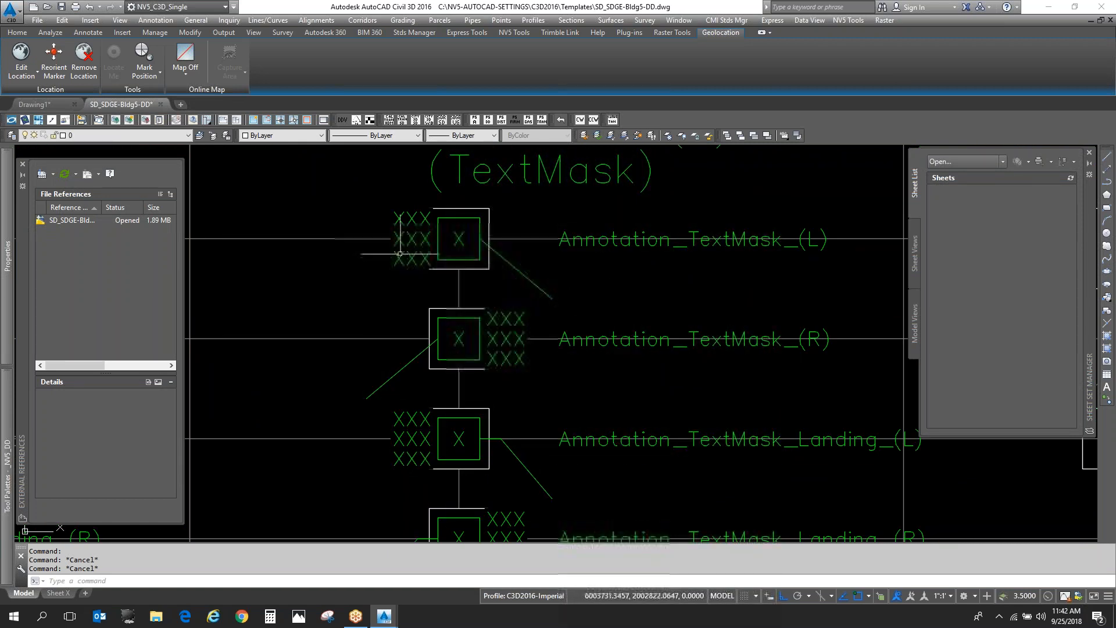
scroll(410, 228, "up", 4)
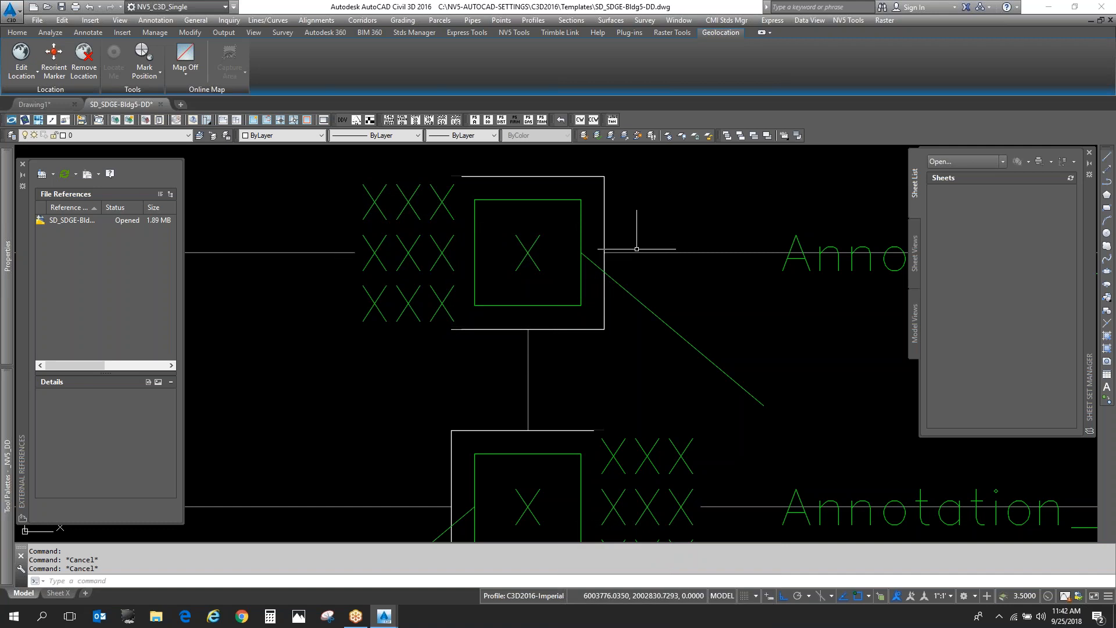
scroll(639, 257, "down", 5)
scroll(757, 242, "up", 2)
key("Escape")
left_click(576, 293)
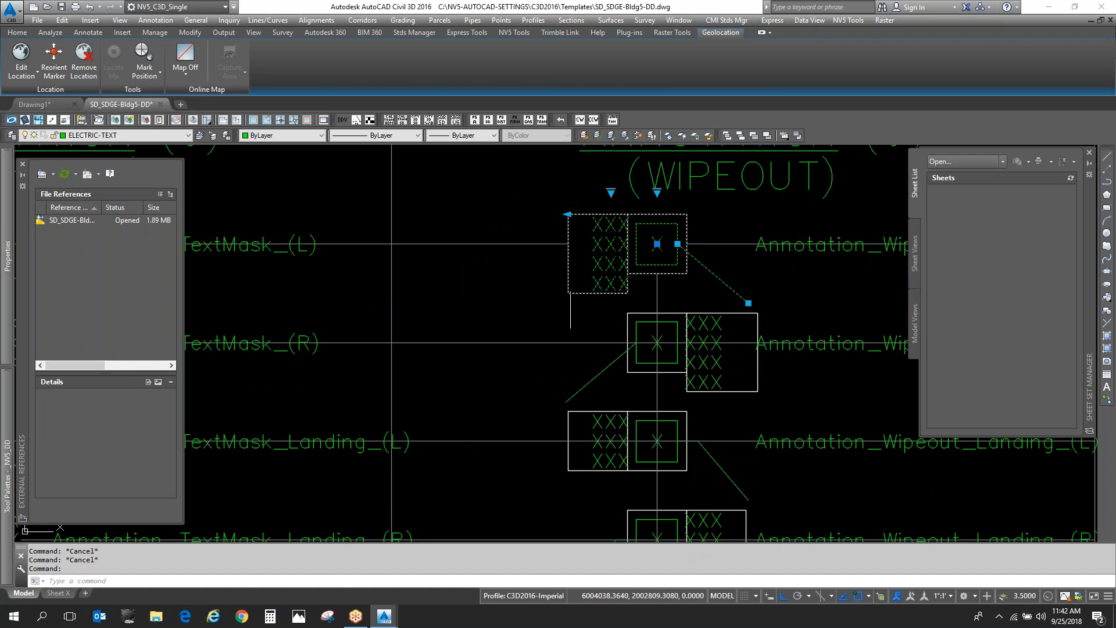
left_click(568, 215)
left_click(484, 214)
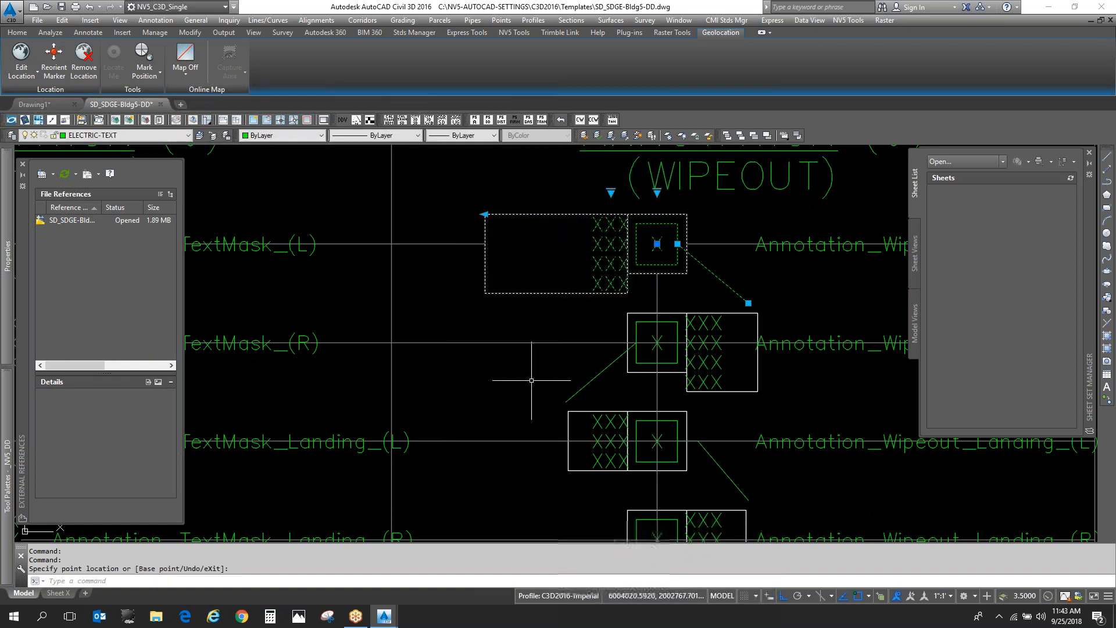
key("Escape")
scroll(620, 243, "down", 8)
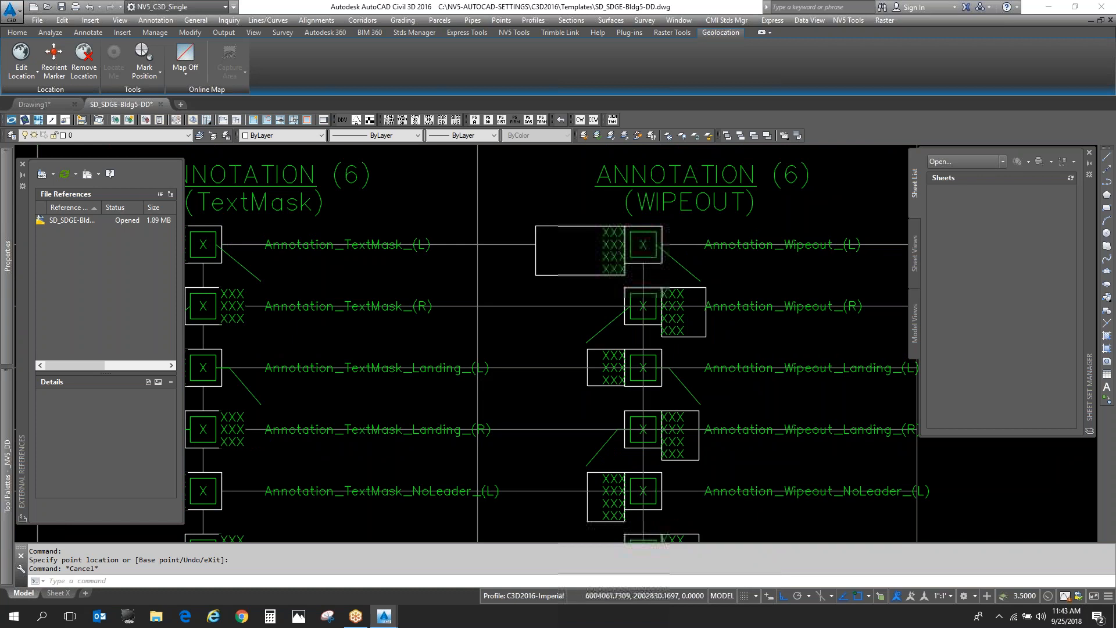
key("Escape")
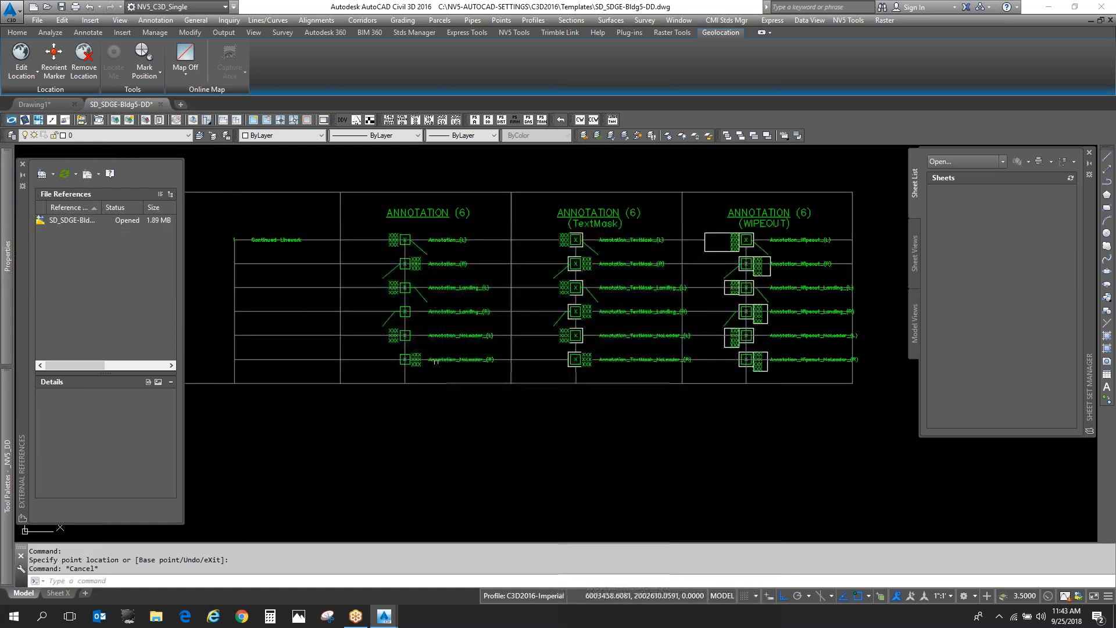
- Select the Annotation_(L) block in the plain ANNOTATION (6) group to inspect its grips, and clear the selection
scroll(401, 238, "up", 4)
left_click(433, 225)
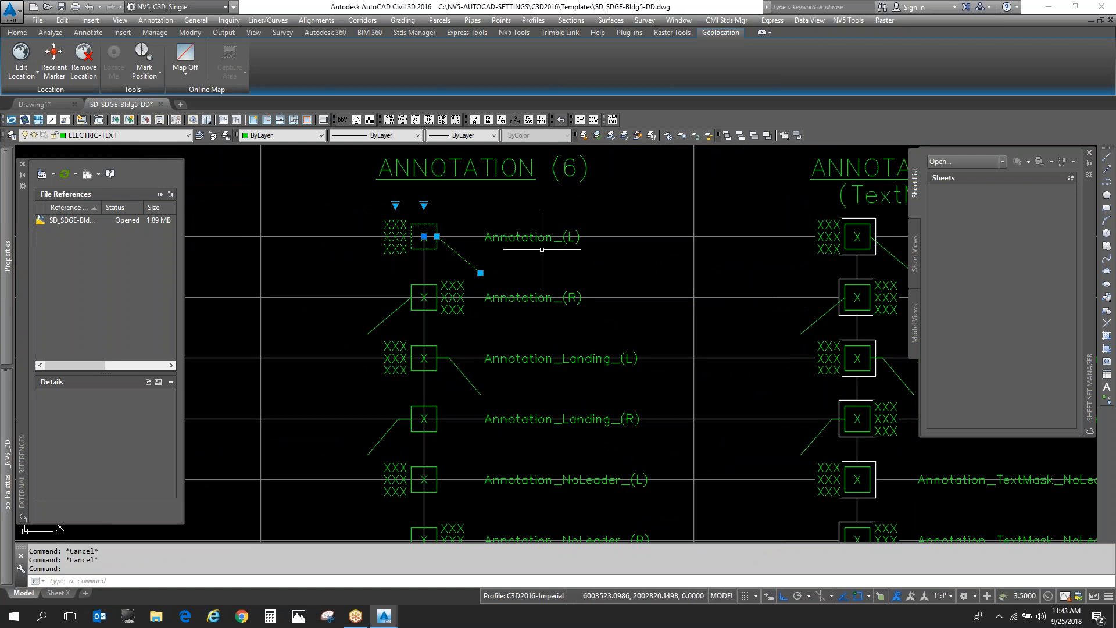
key("Escape")
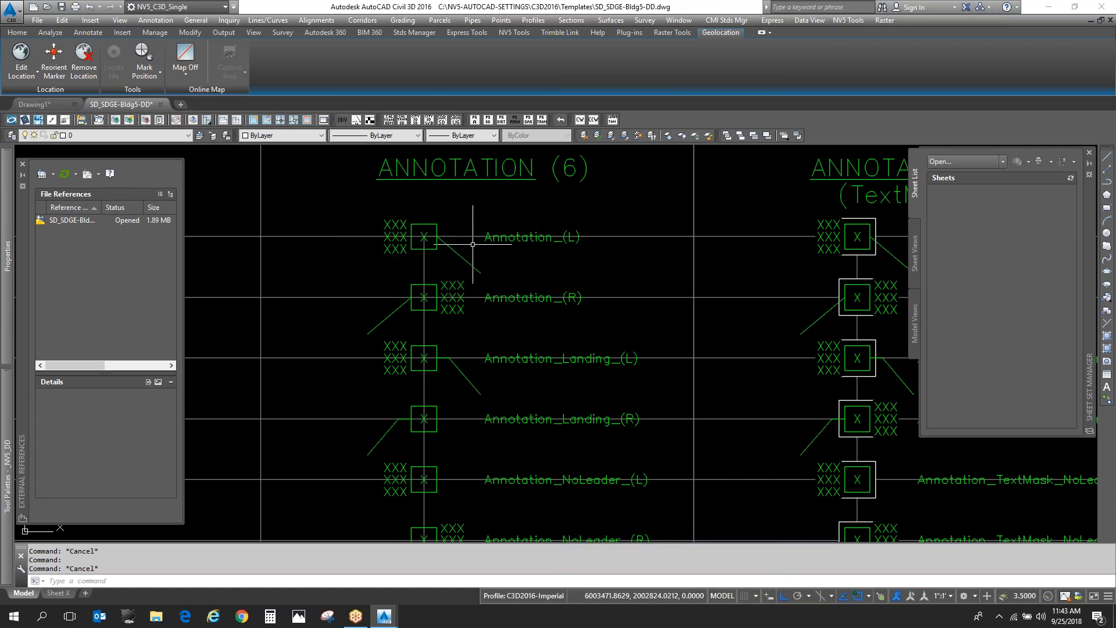
- Switch the tool palettes to the _NV5_EC-UG-Distribution group and review the TextMask and Wipeout blocks in its Annotation_Dist palette
mouse_move(12, 302)
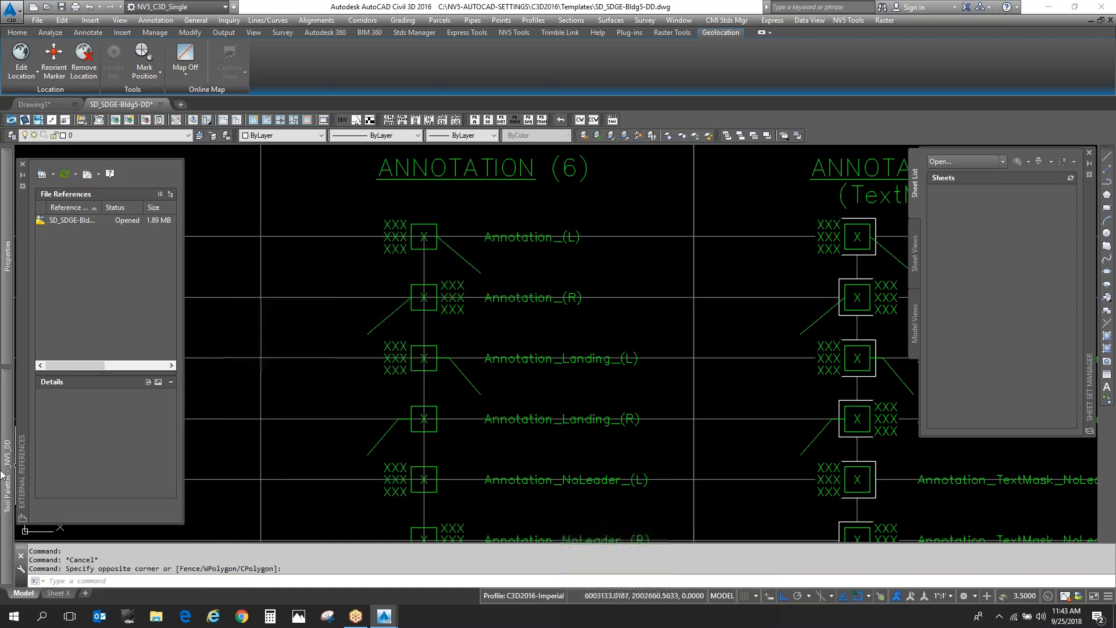
mouse_move(21, 455)
right_click(19, 444)
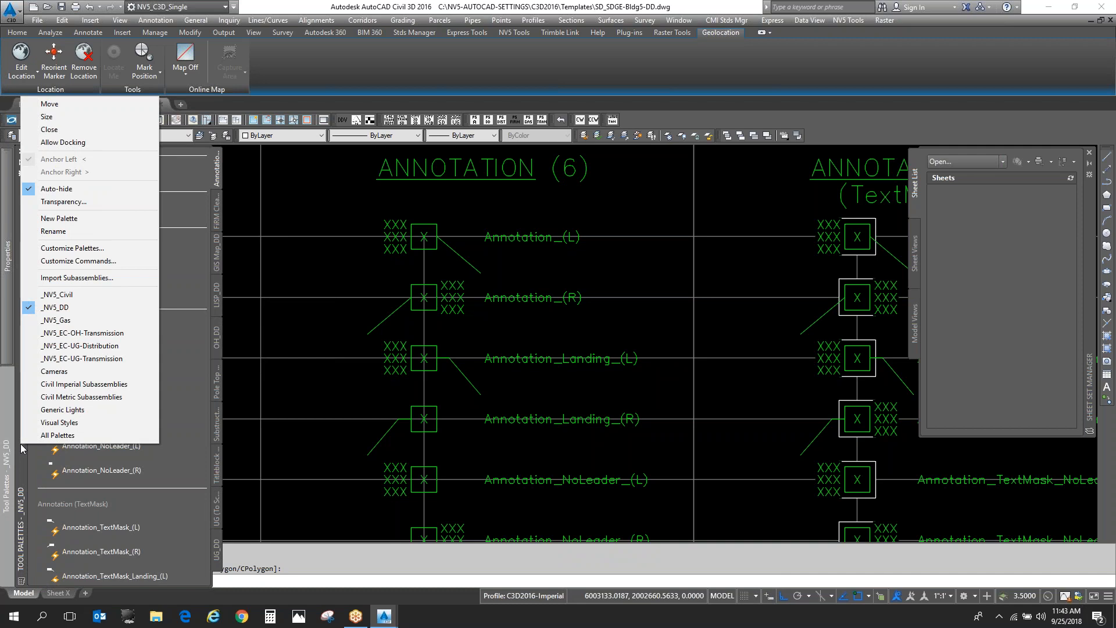
left_click(124, 346)
left_click(218, 174)
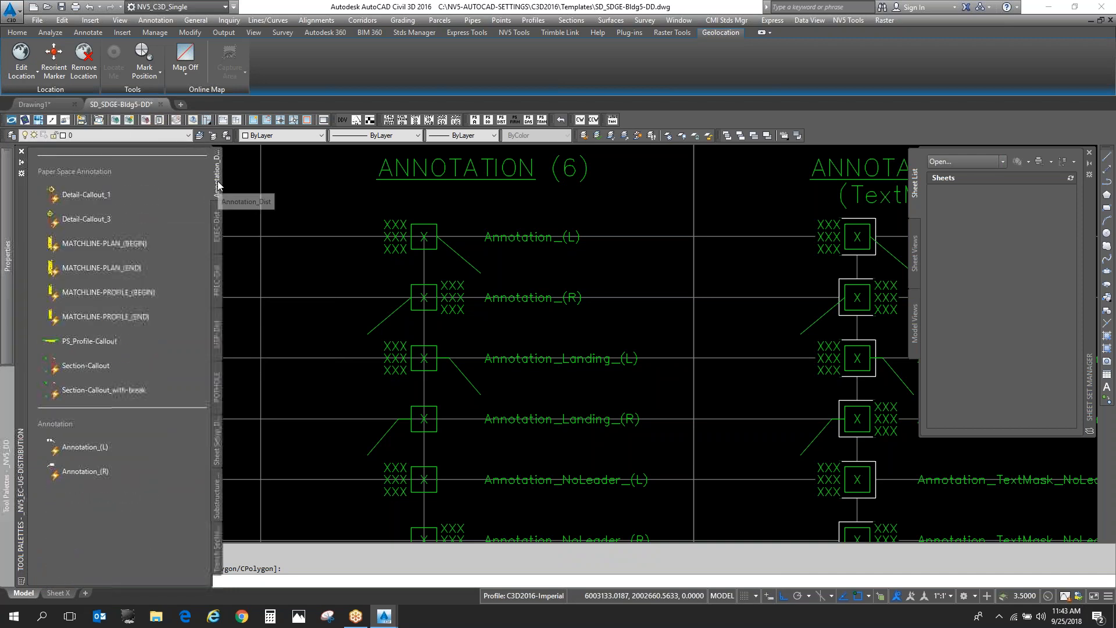
scroll(114, 255, "down", 5)
scroll(157, 384, "down", 3)
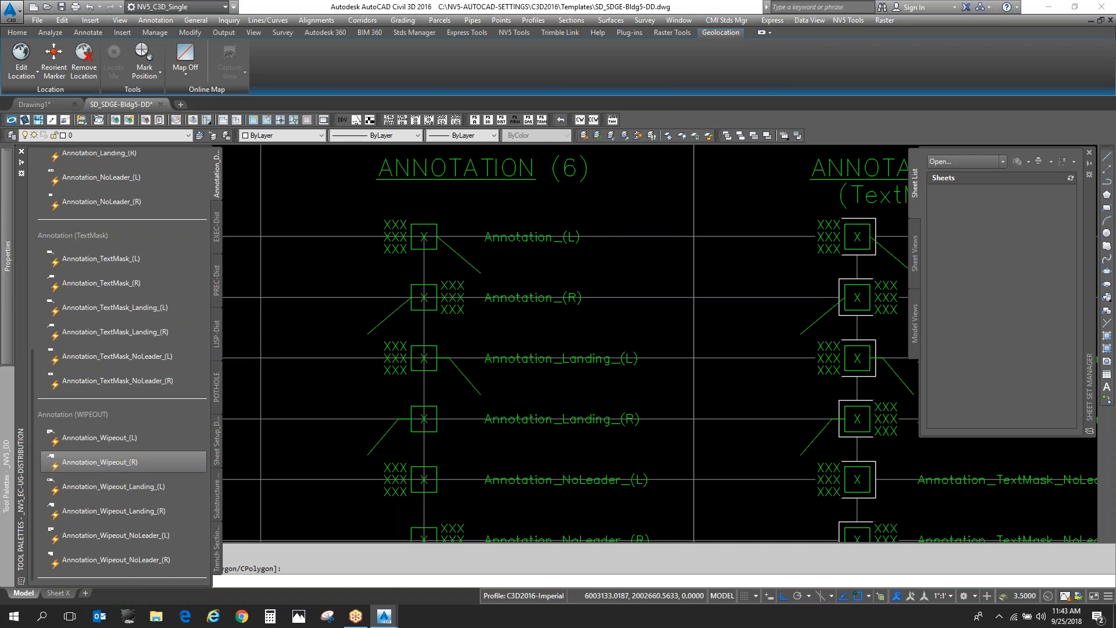
- Switch the tool palettes to the _NV5_Gas group and show its annotation palette
right_click(24, 428)
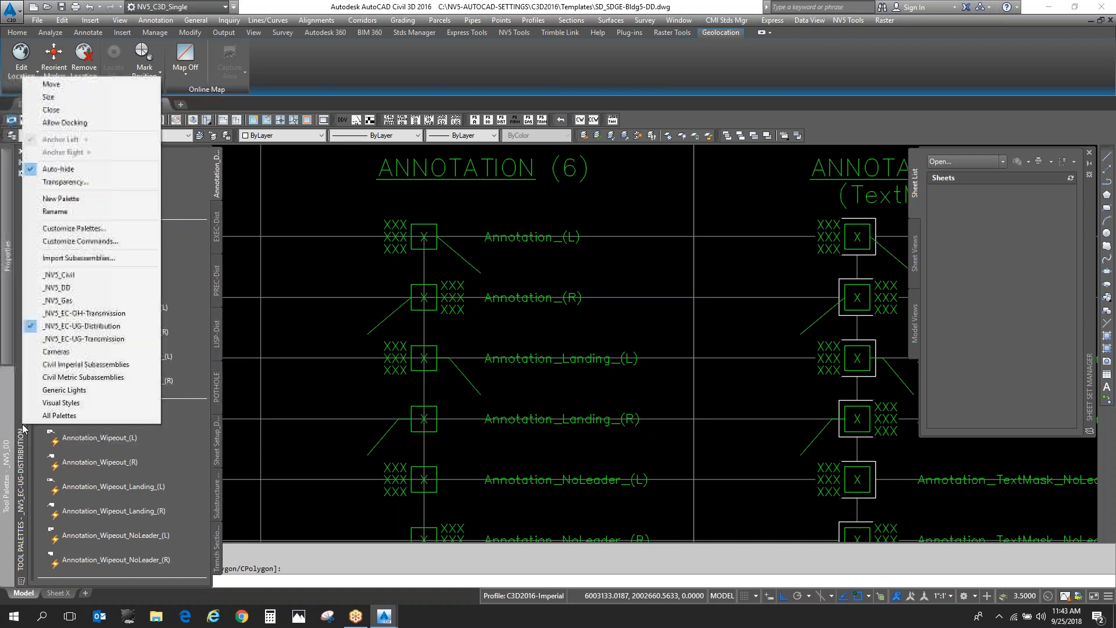
left_click(116, 299)
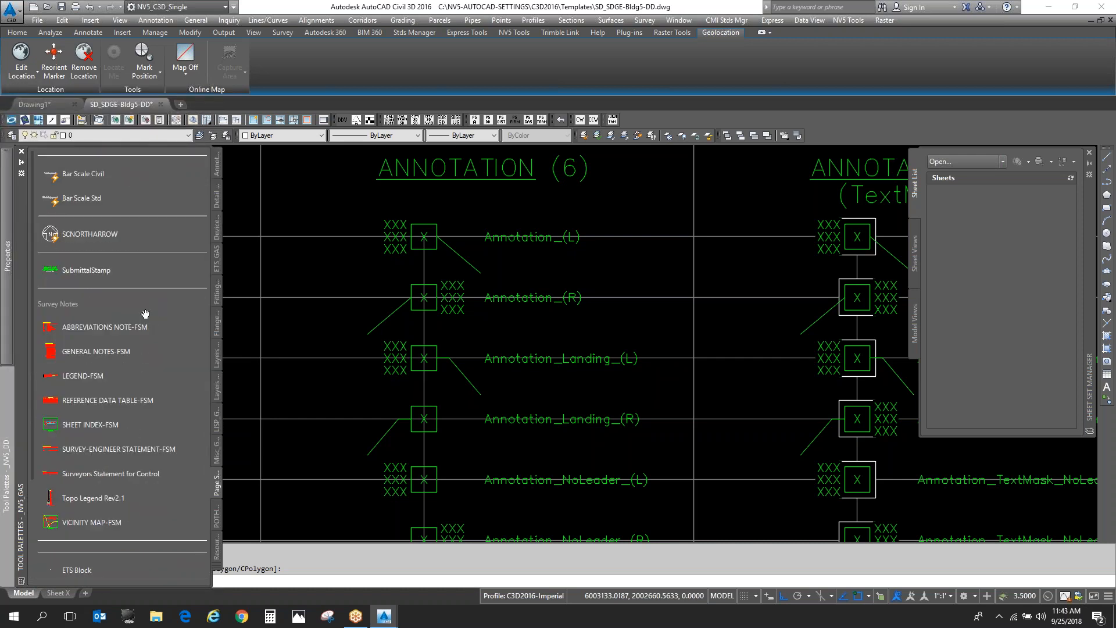
left_click(216, 168)
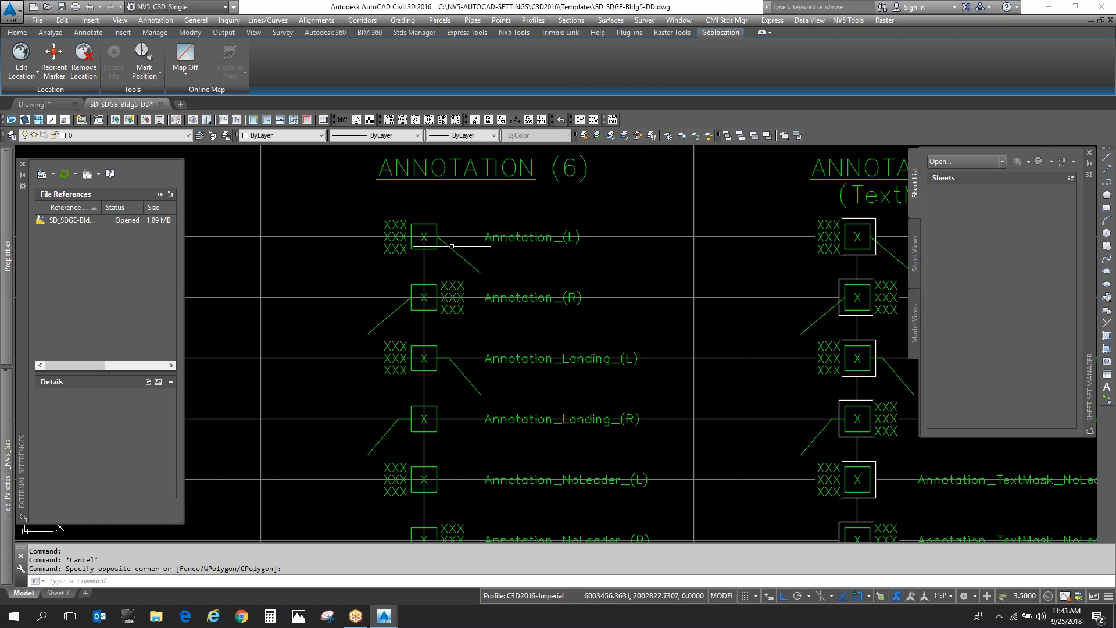
- Review the available tool palette groups and briefly select the Annotation_(L) block to inspect its grips
mouse_move(8, 412)
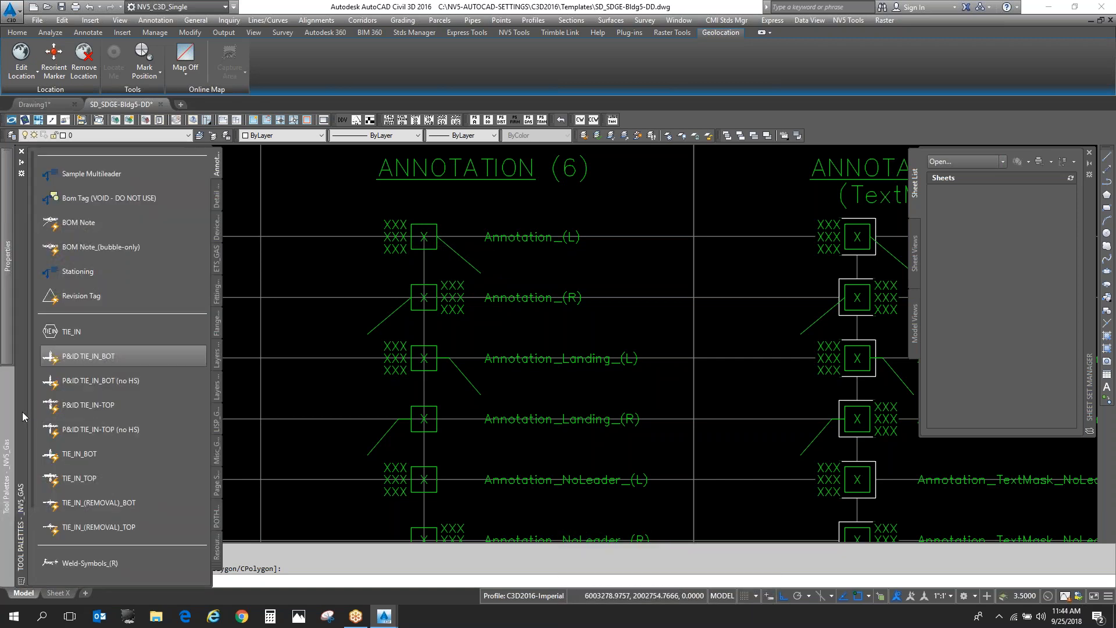
right_click(22, 412)
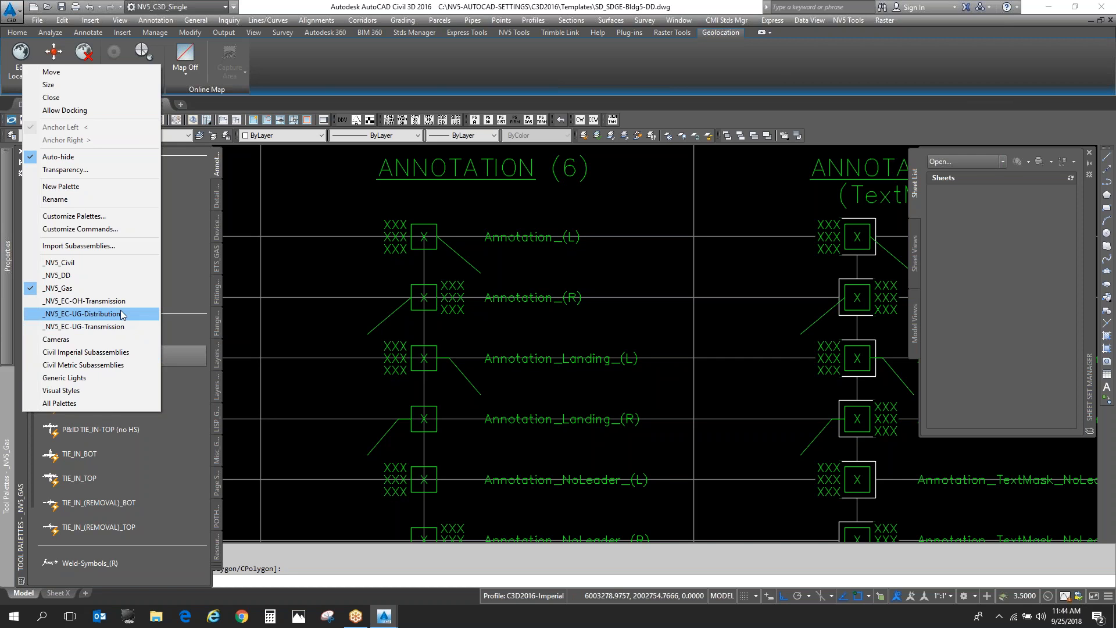
left_click(480, 295)
key("Escape")
key("Escape")
left_click(458, 255)
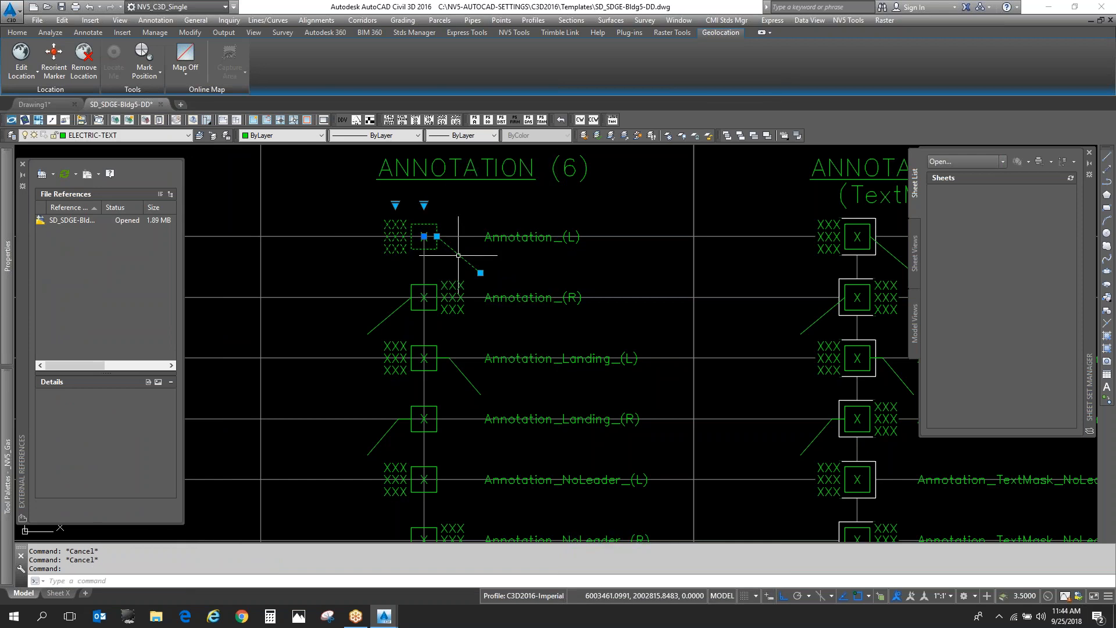
key("Escape")
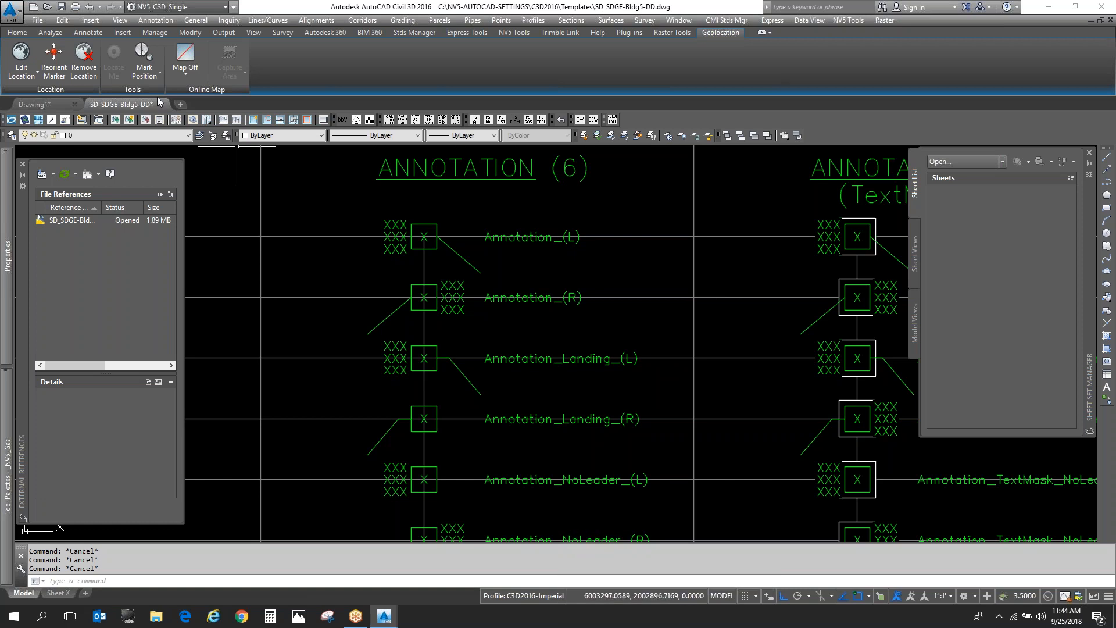
- Open SD_SDGE-UG-Distribution_SHEETS.dwg from the Templates folder, ignoring the lost sheet set association
key("ctrl+o")
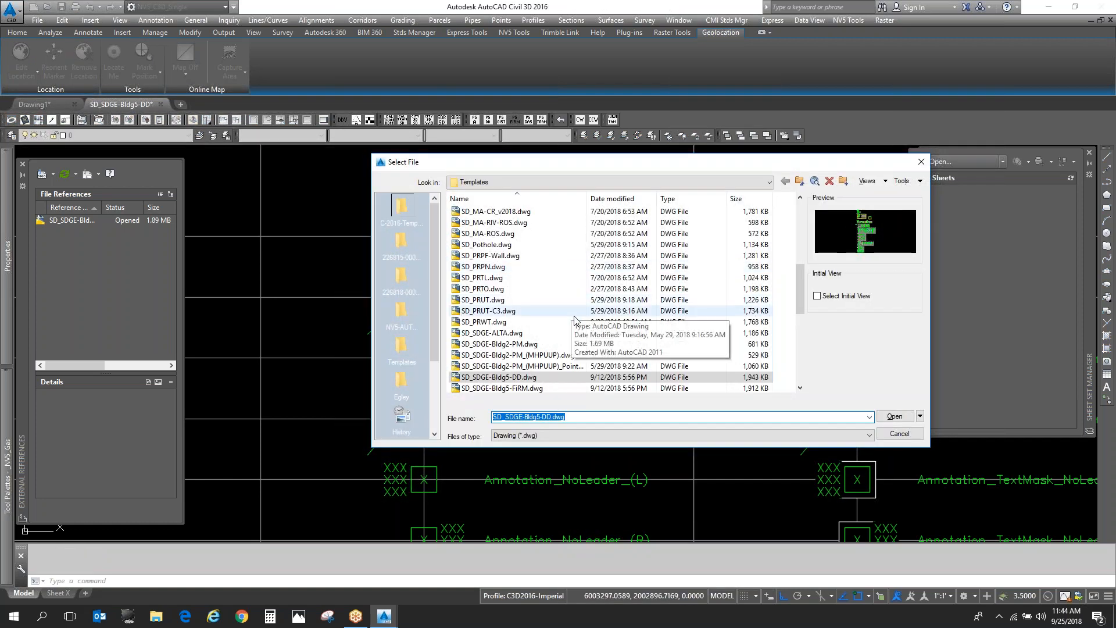
scroll(575, 325, "down", 3)
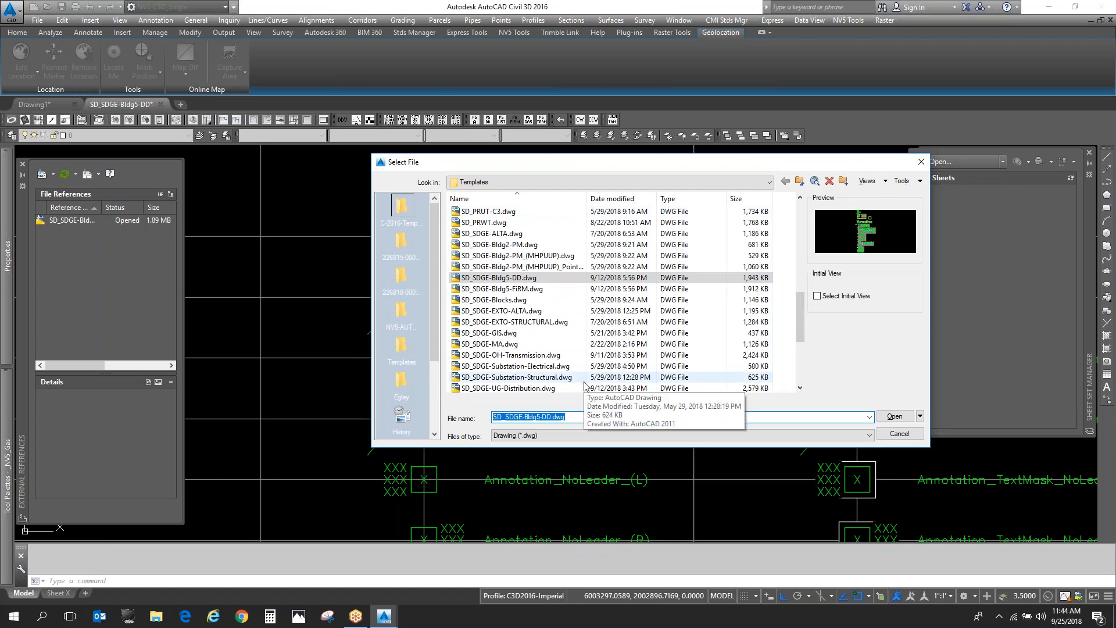
scroll(584, 385, "down", 1)
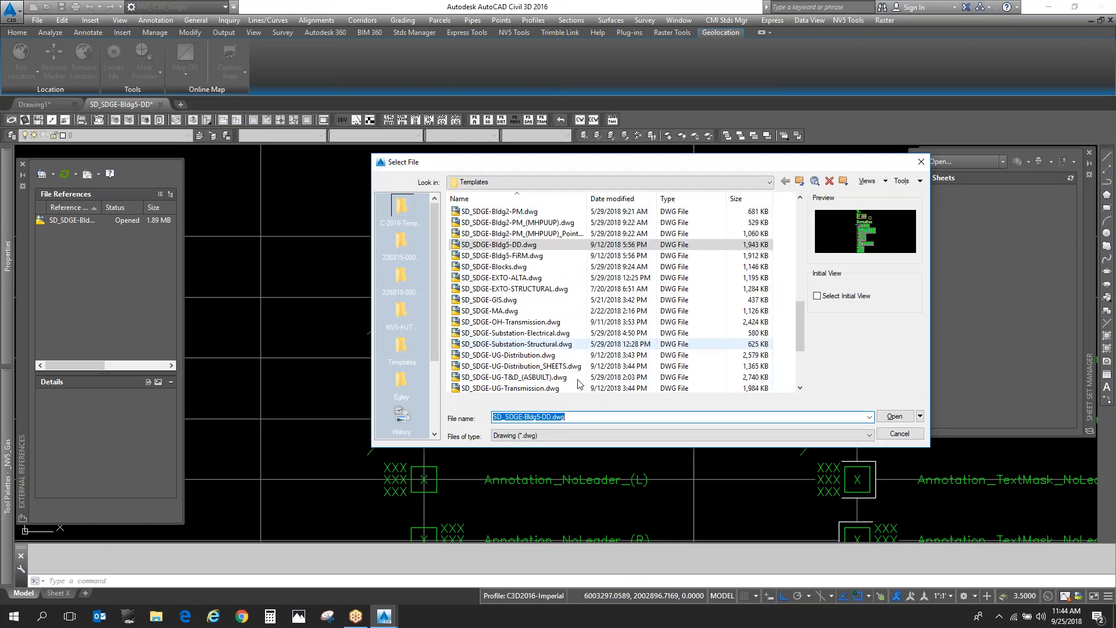
scroll(569, 338, "down", 1)
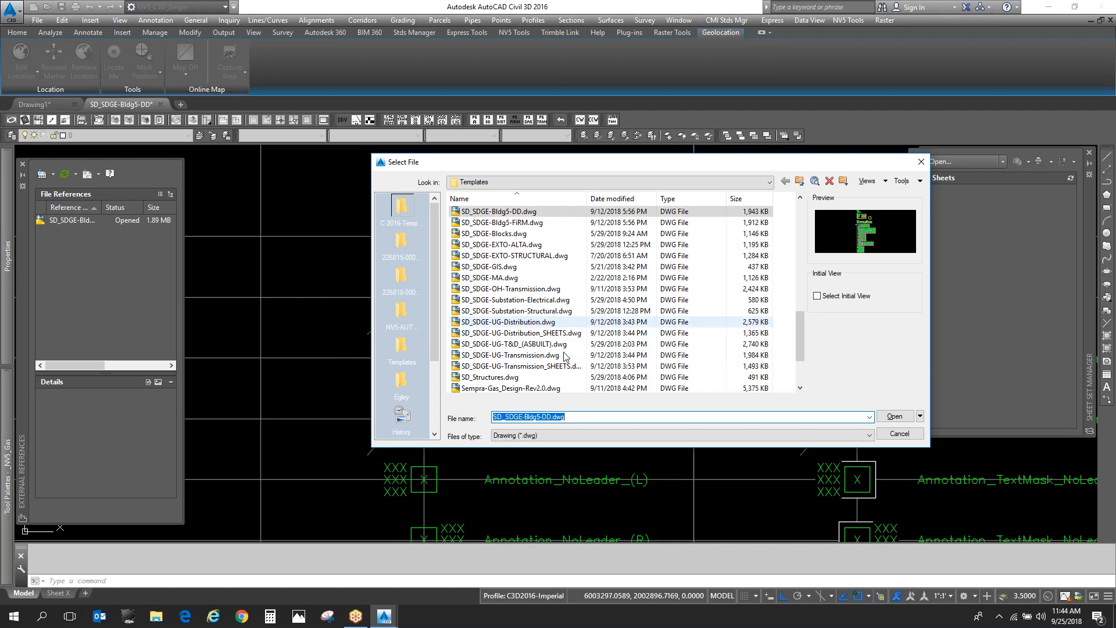
left_click(568, 336)
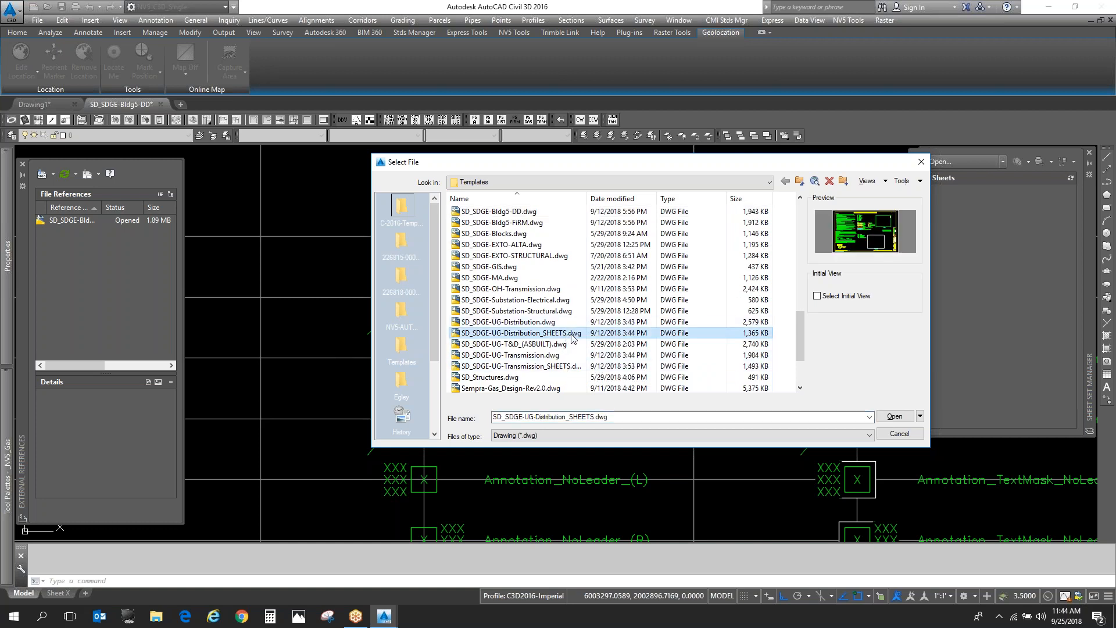
double_click(572, 335)
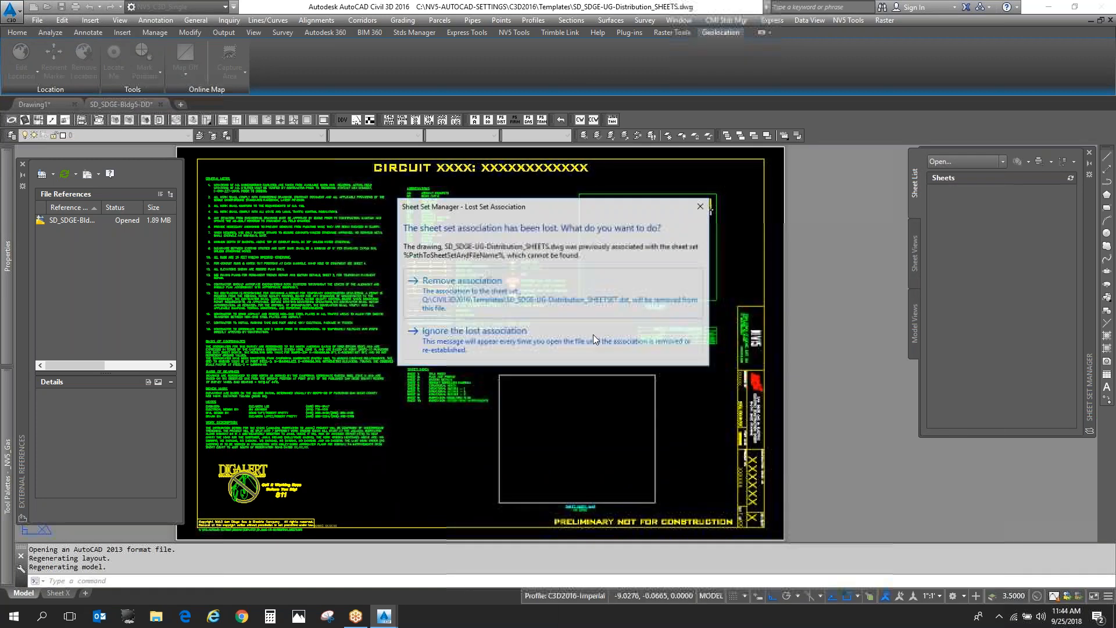
left_click(581, 344)
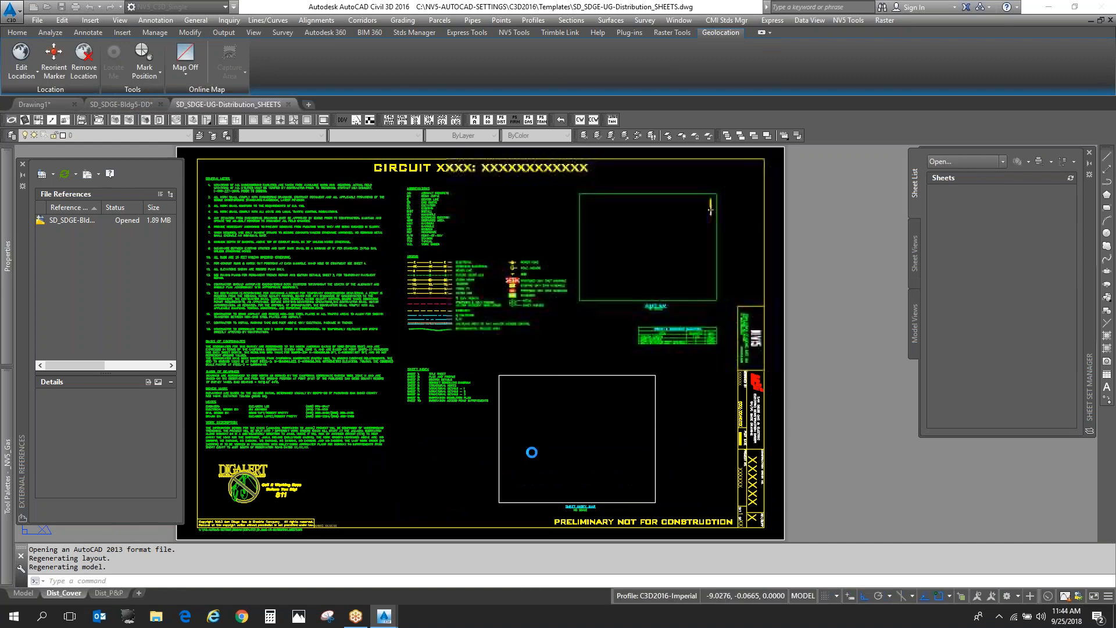
- Switch to the Dist_P&P layout and regenerate all viewports around the profile grid
left_click(108, 593)
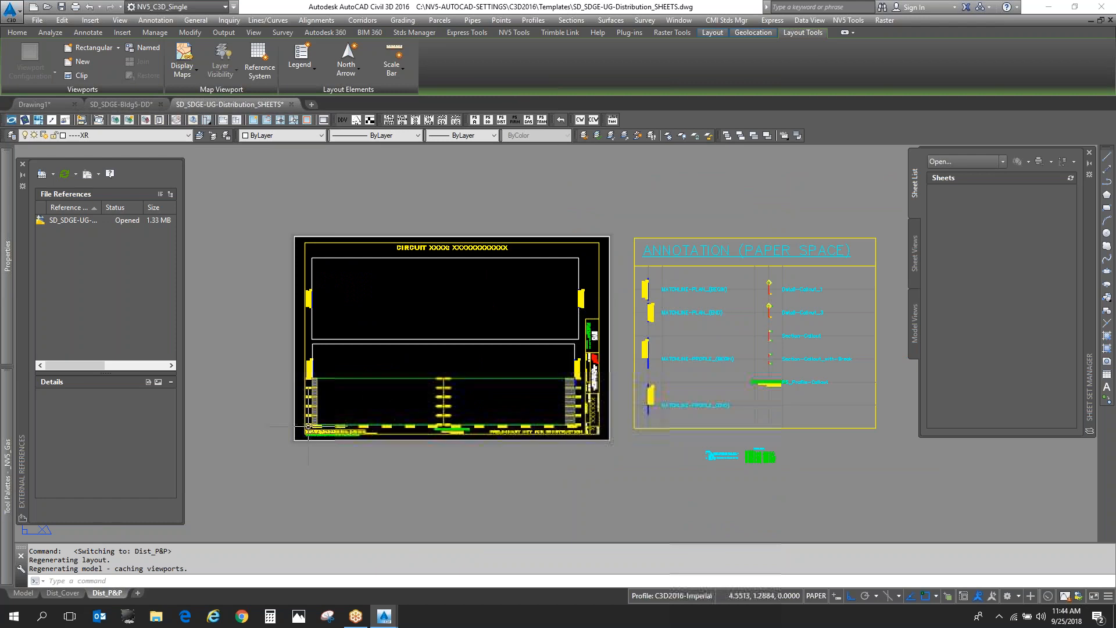
scroll(312, 397, "up", 5)
scroll(312, 396, "up", 6)
scroll(290, 372, "down", 6)
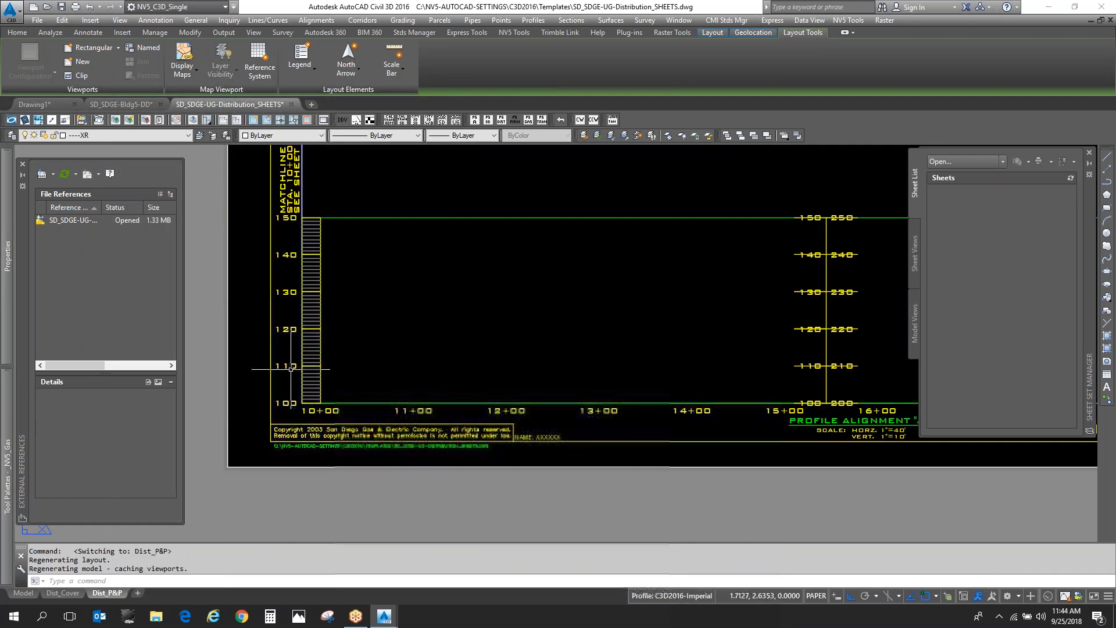
type("rea")
key("Escape")
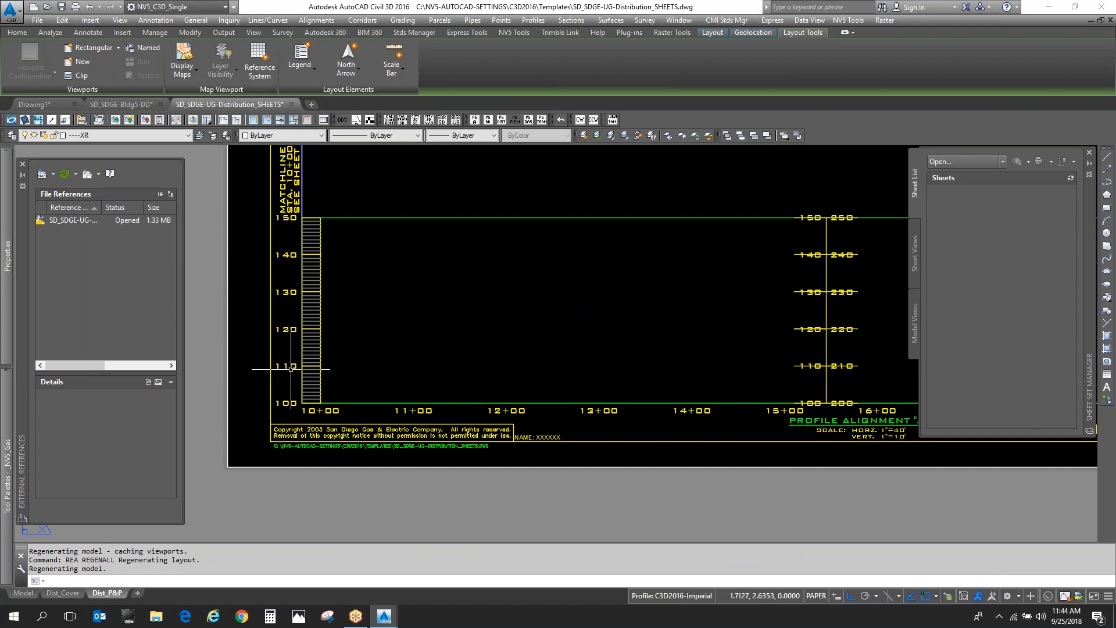
key("Escape")
key("Escape")
- Inspect the attributes of the profile grid annotation block at its 110 elevation label, and close the editor without changes
left_click(291, 367)
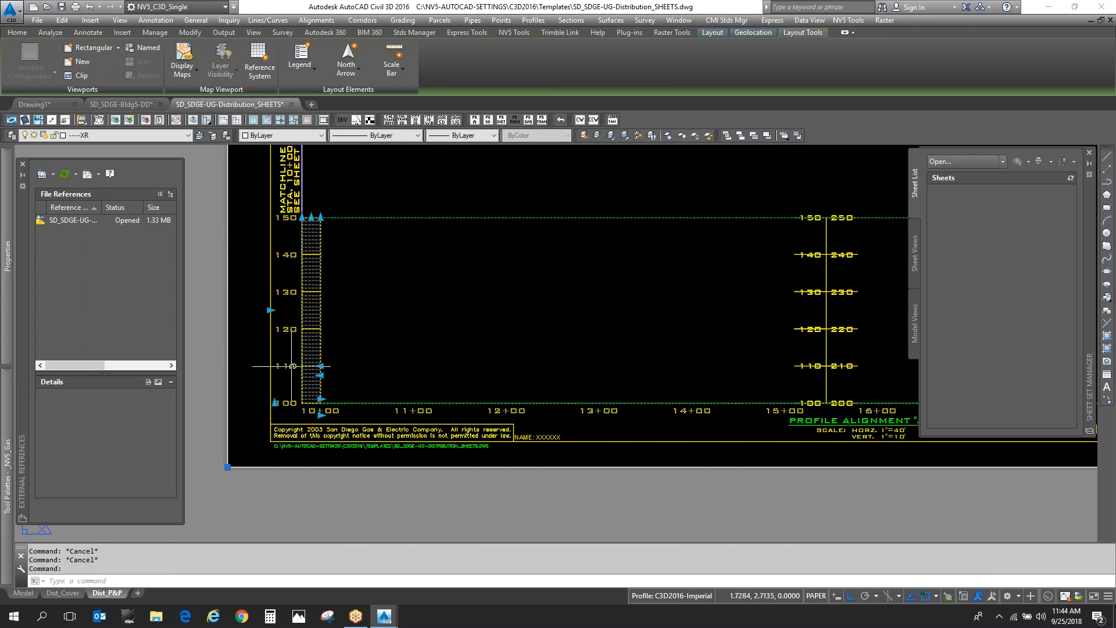
double_click(290, 367)
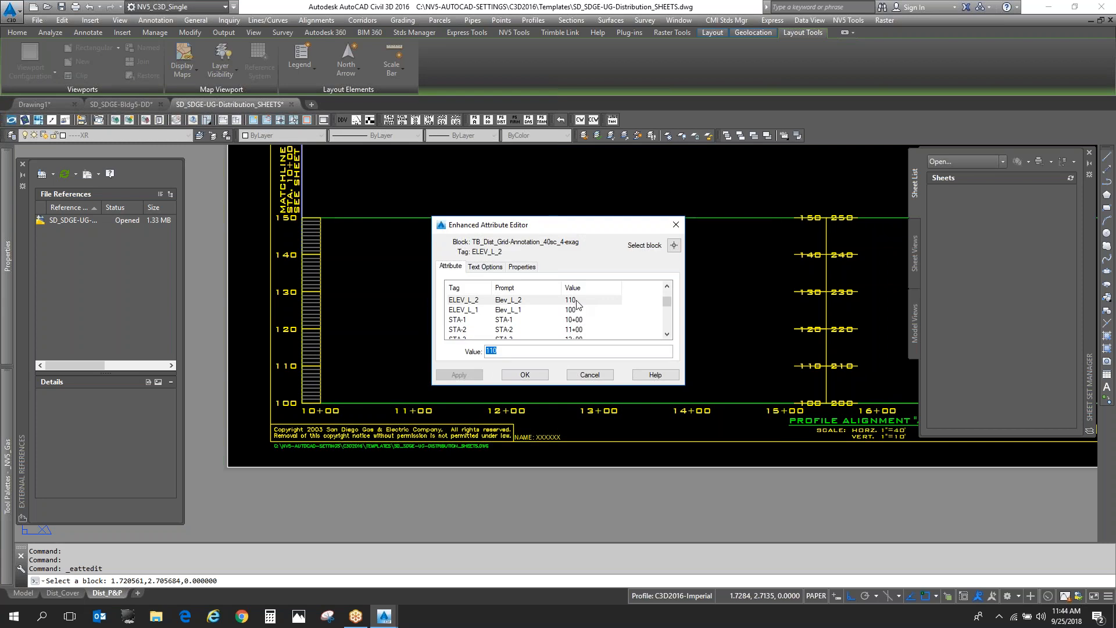
left_click(589, 374)
key("Escape")
type("f")
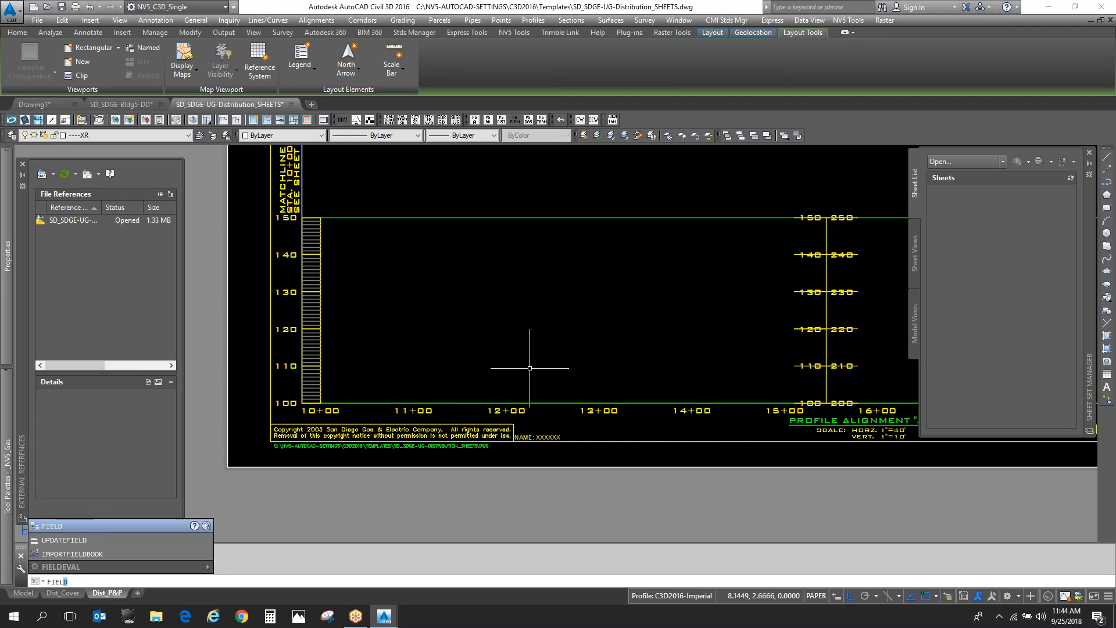
key("Escape")
key("Escape")
key("Escape")
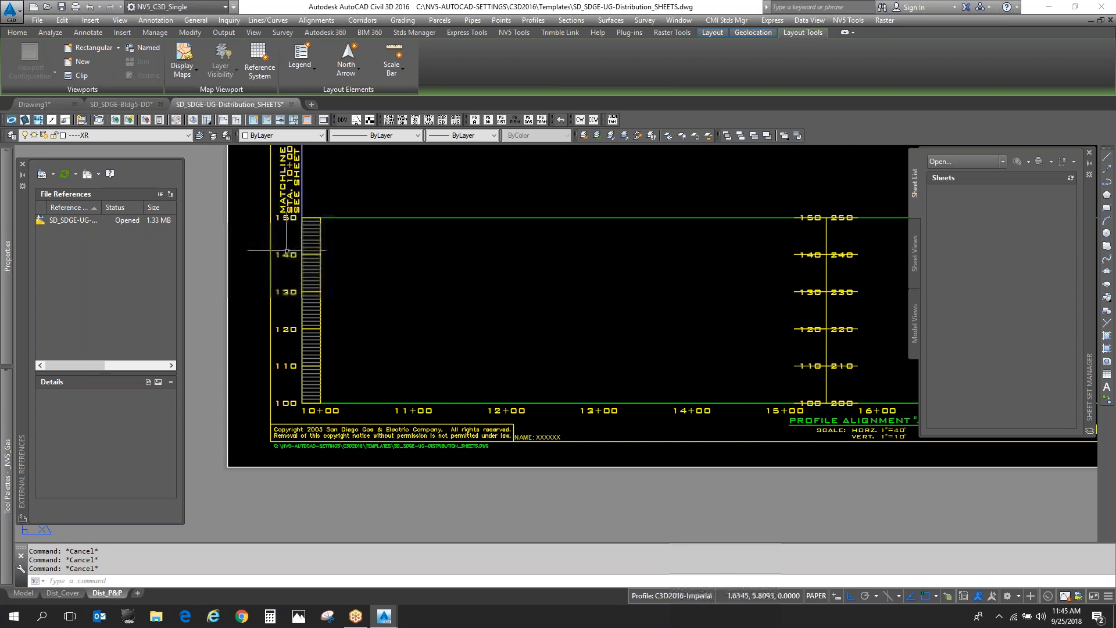
scroll(287, 250, "up", 6)
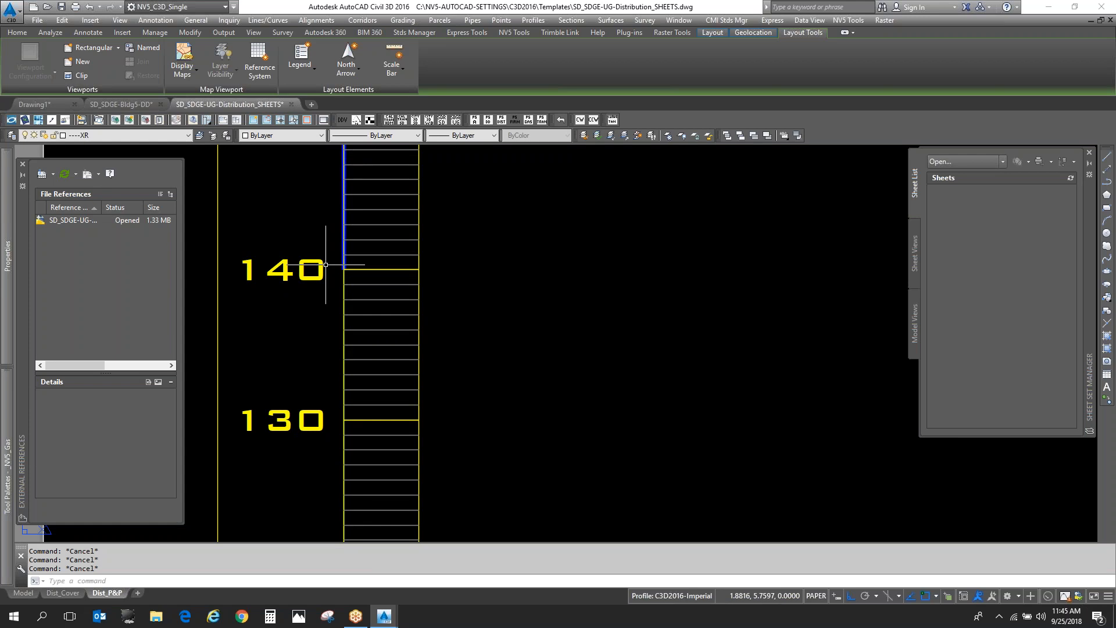
type("field")
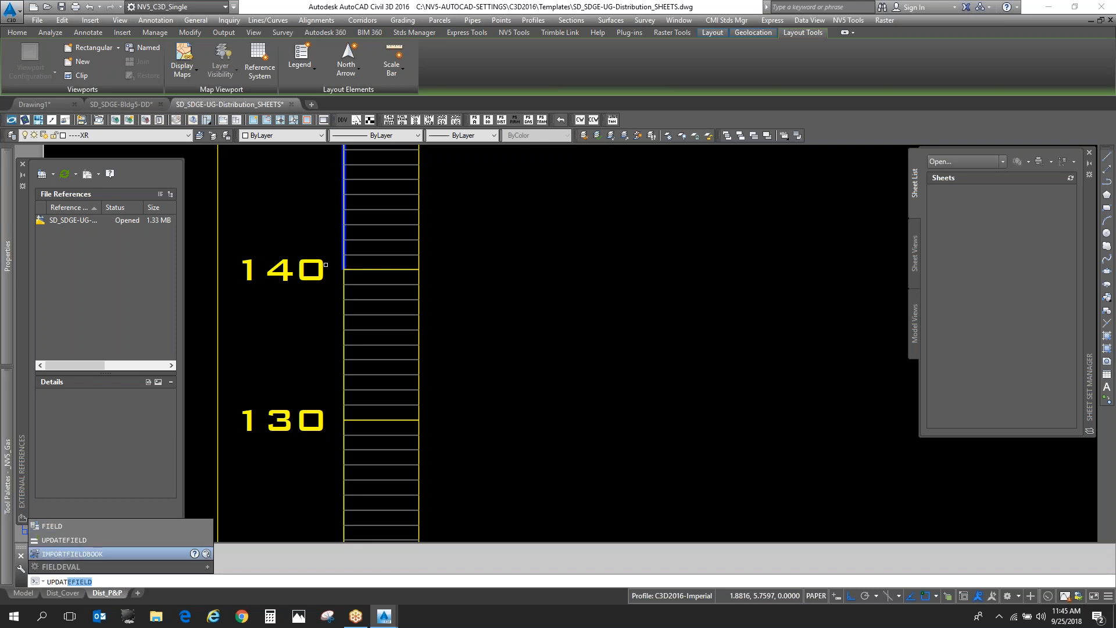
key("Down")
key("Up")
key("Return")
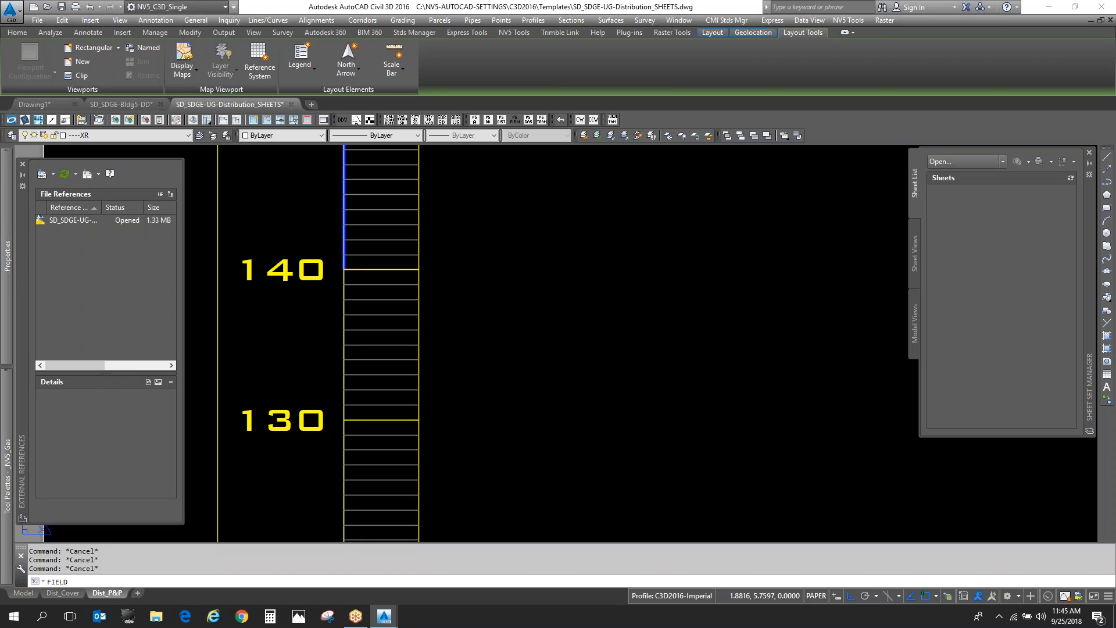
key("Escape")
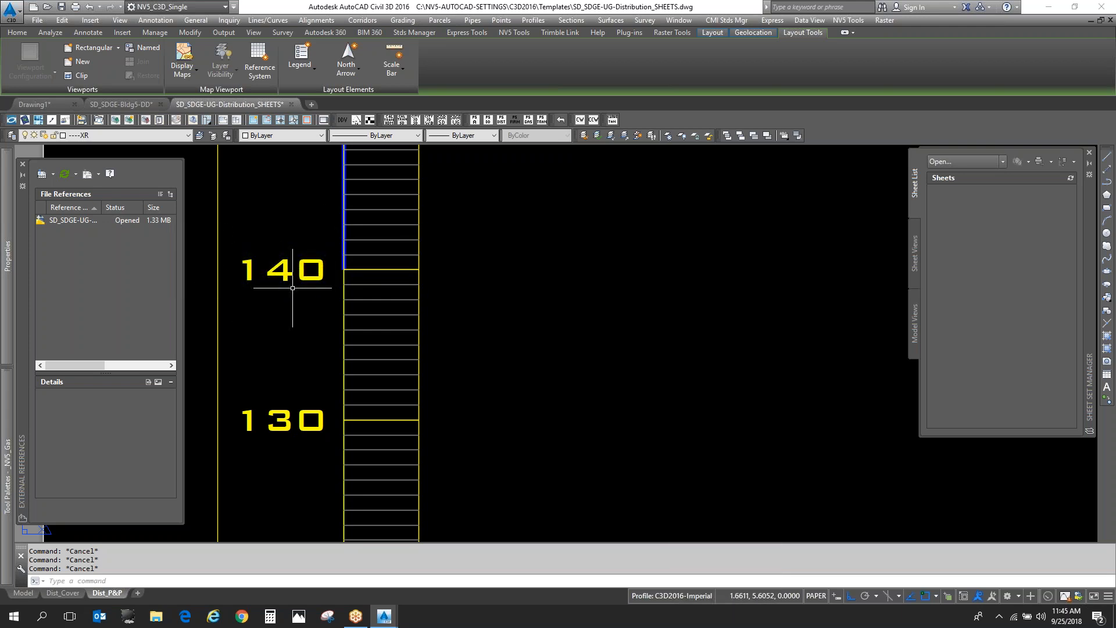
- Set the FIELDDISPLAY variable to 1 so the fields in the profile grid labels get a background
type("fieldi")
key("Return")
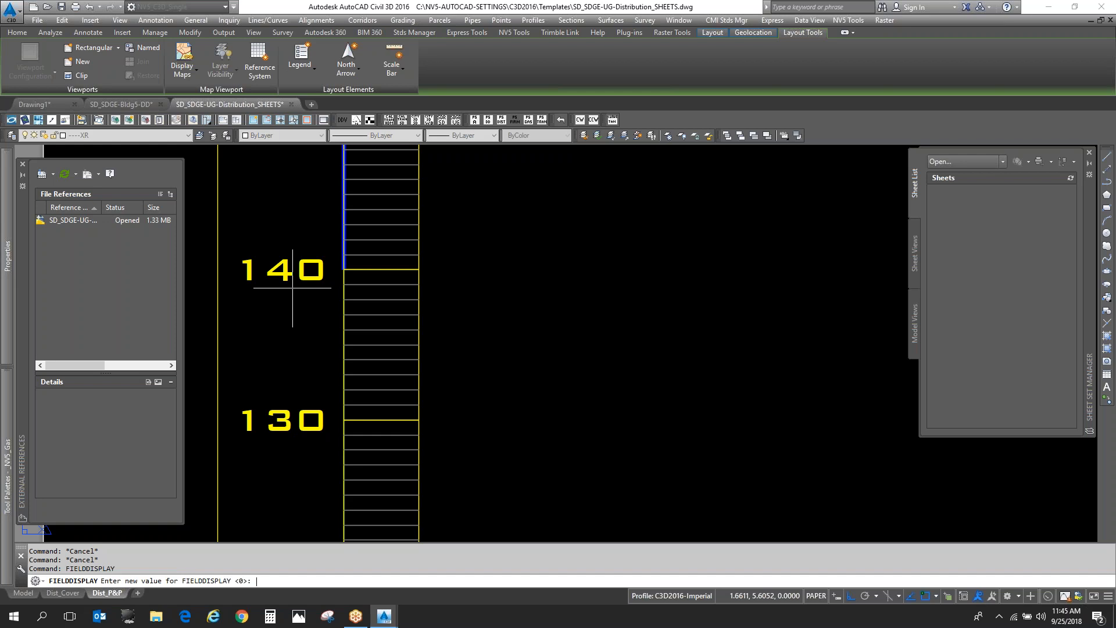
type("1")
key("Return")
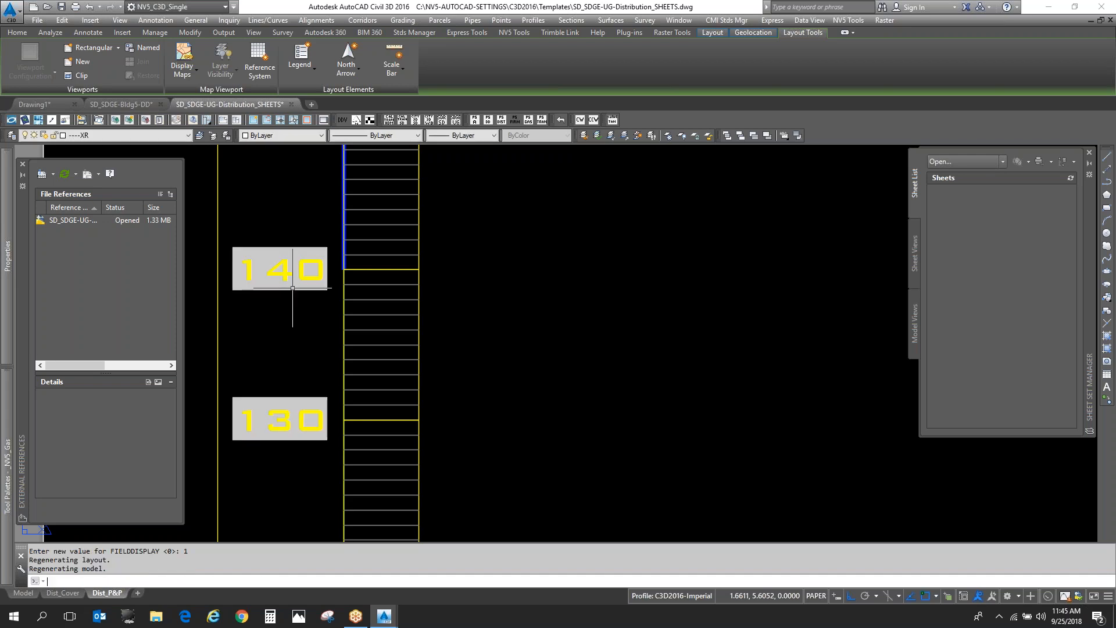
key("Escape")
key("Escape")
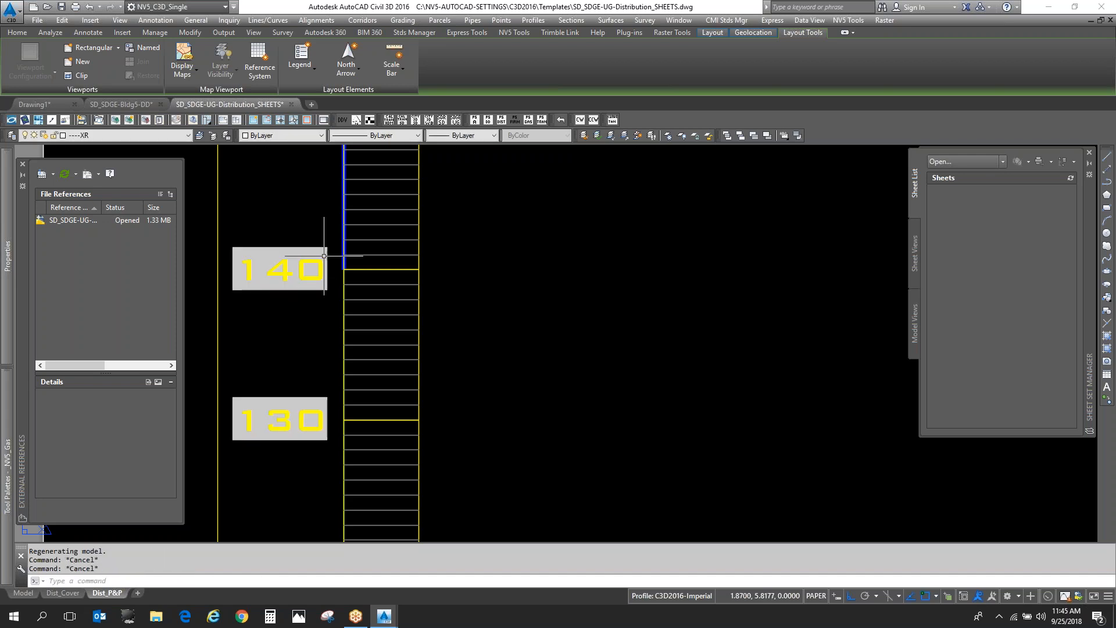
- Overwrite the 140 elevation field in the profile grid annotation block's attributes with 160
scroll(293, 287, "down", 6)
scroll(335, 242, "up", 5)
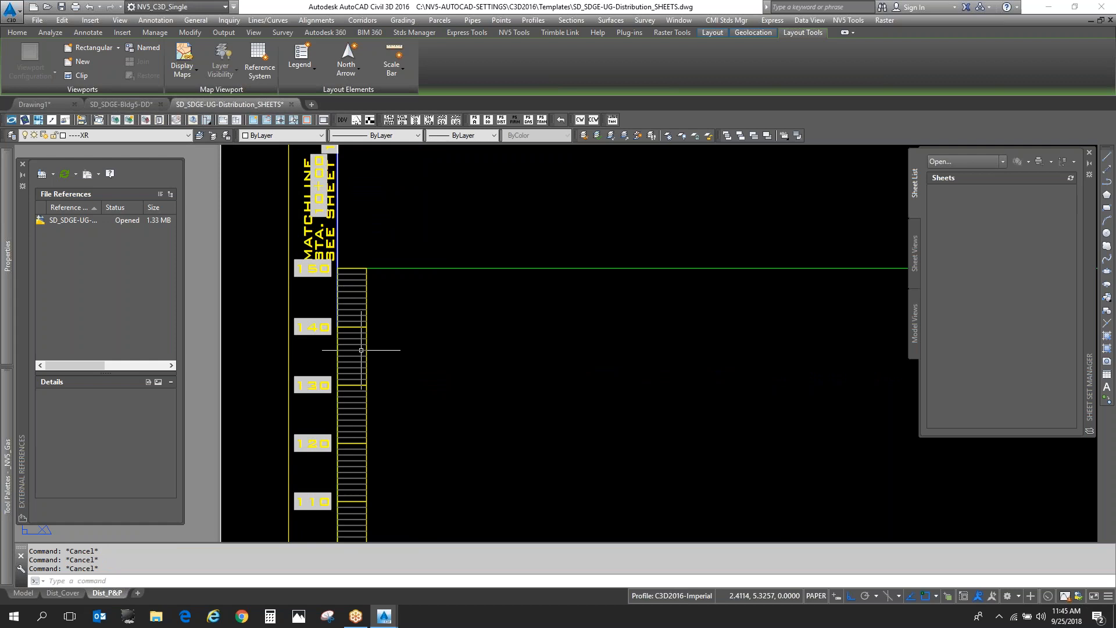
double_click(314, 327)
type("160")
key("Return")
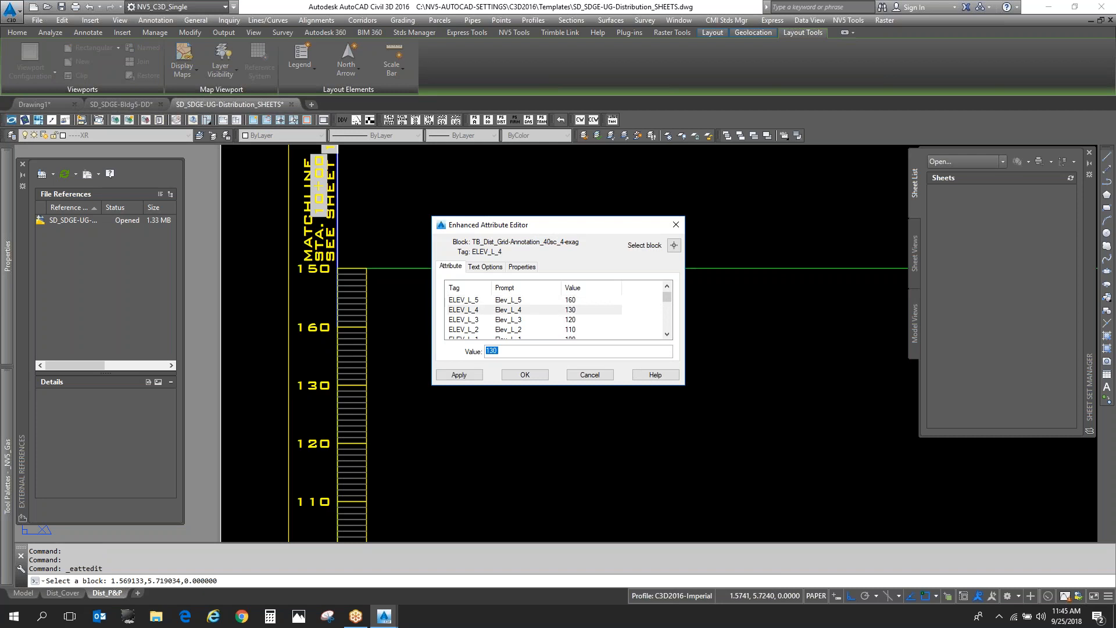
left_click(534, 378)
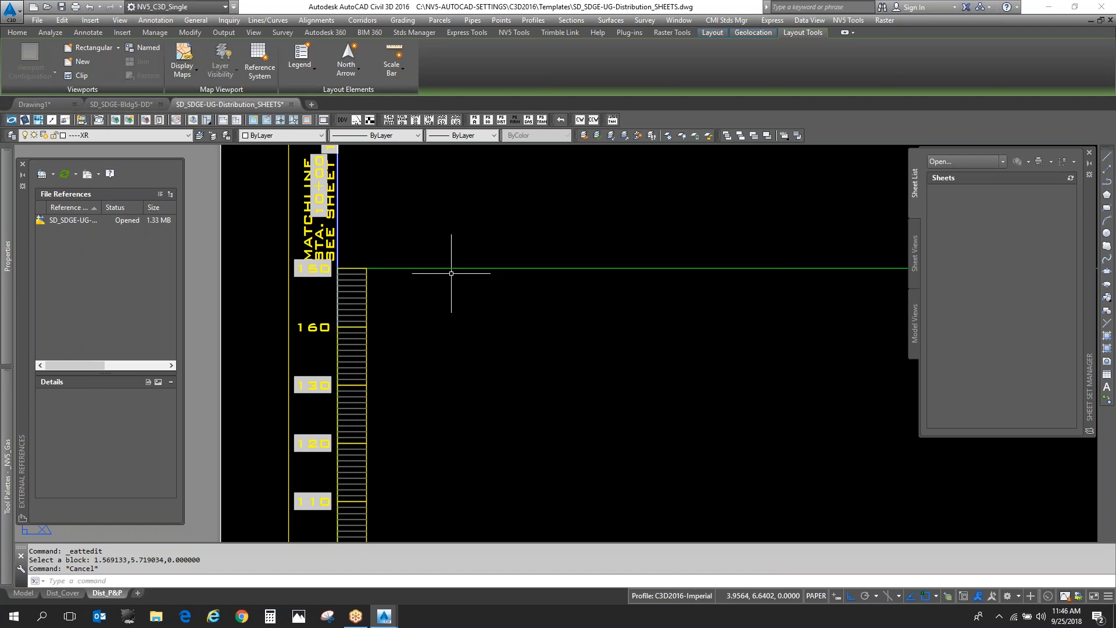
- Undo the elevation attribute override on the profile grid block
type("u")
key("Return")
key("Escape")
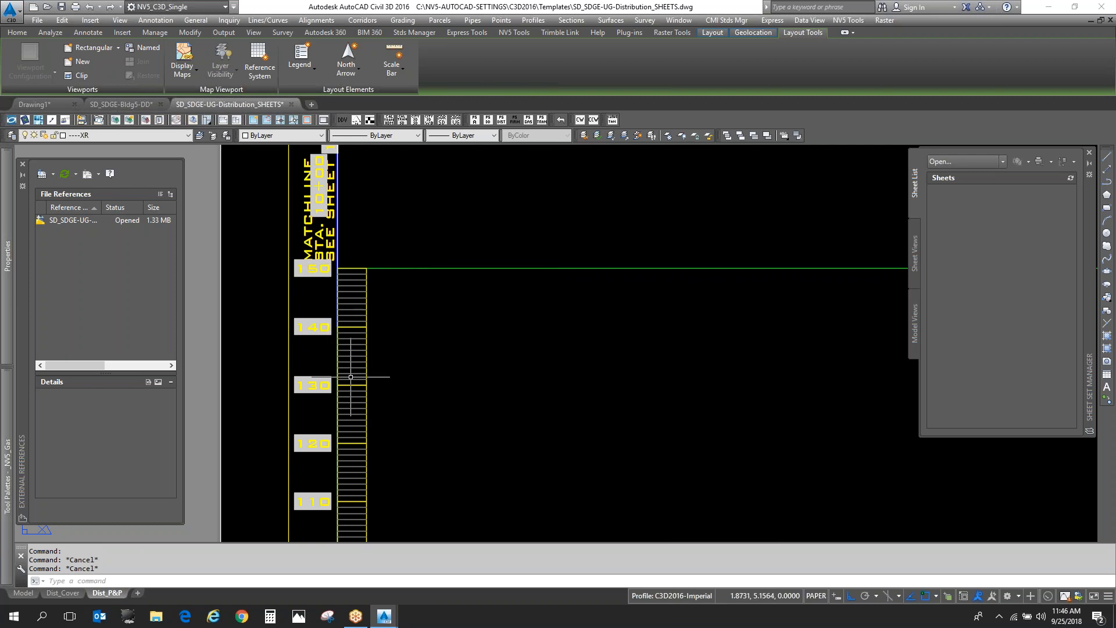
- Start a new sheet set with the SHEETSET command, using the example sheet set SD_SDGE-UG-Distribution_SHEETSET
scroll(366, 374, "down", 6)
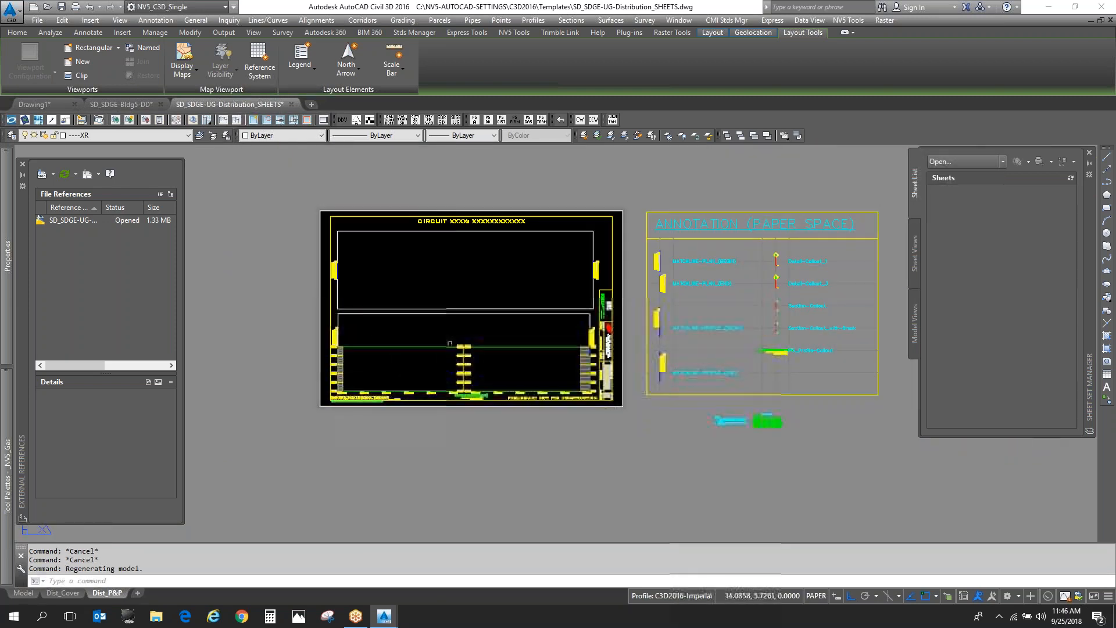
scroll(449, 343, "up", 5)
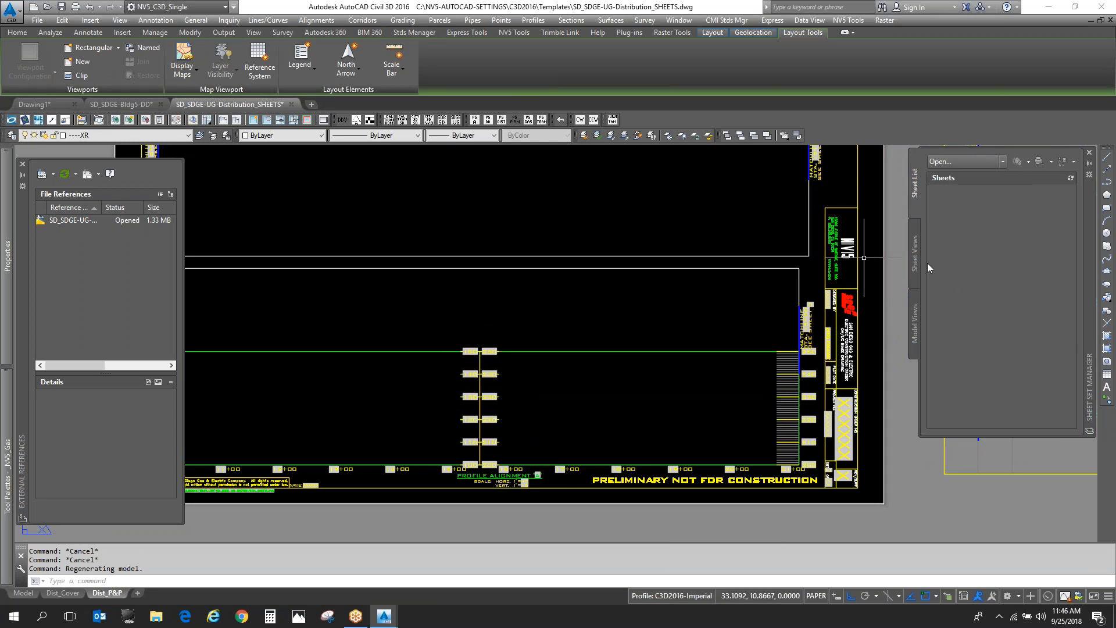
type("shee")
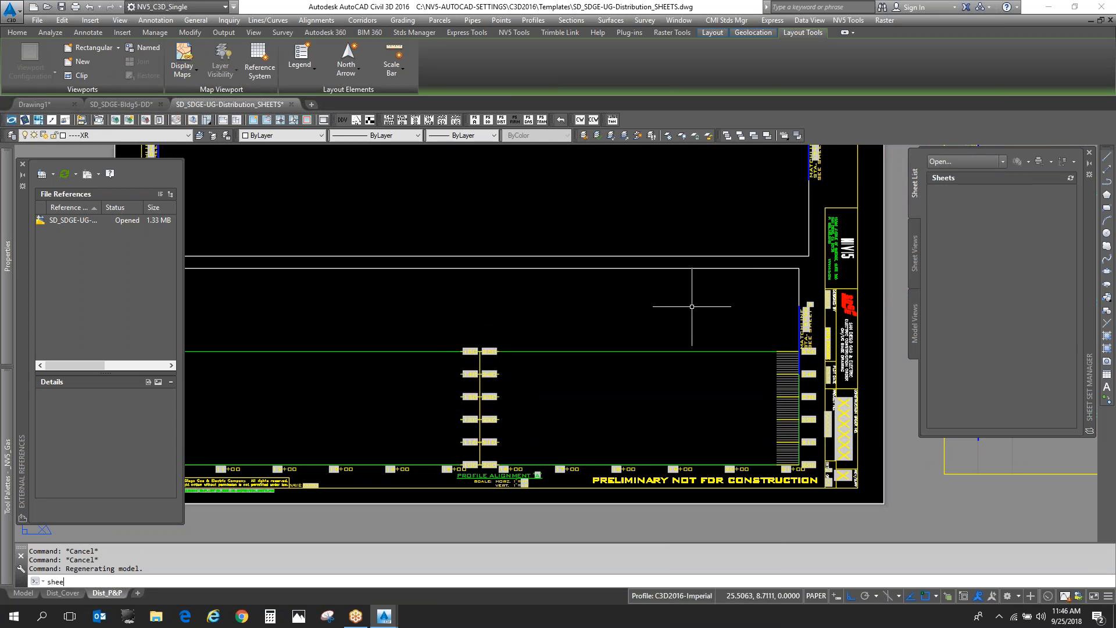
type("tset")
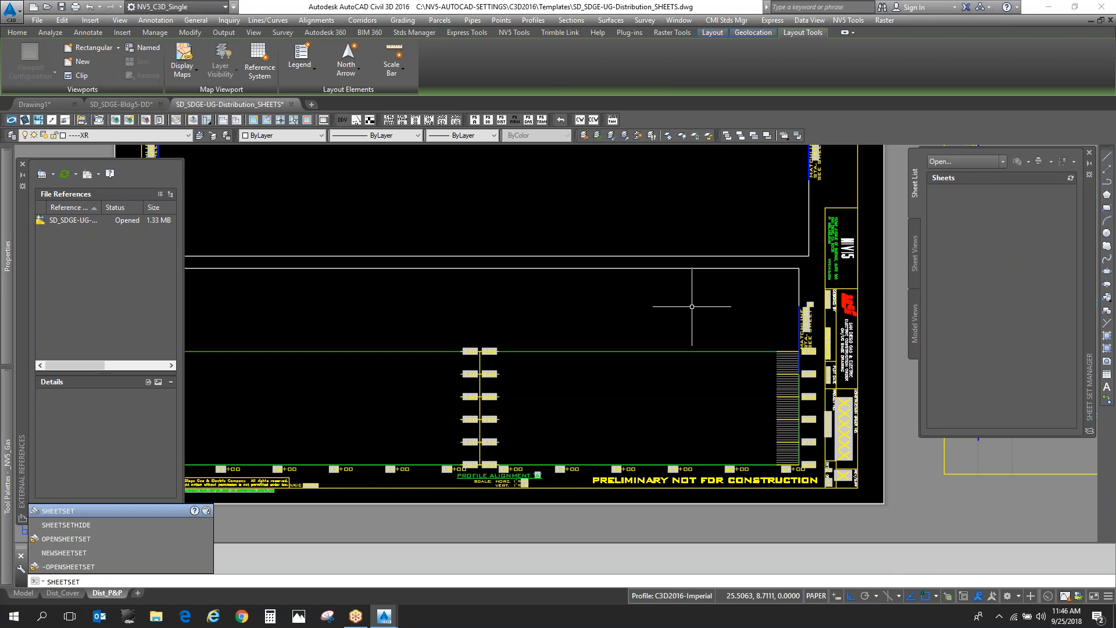
key("Return")
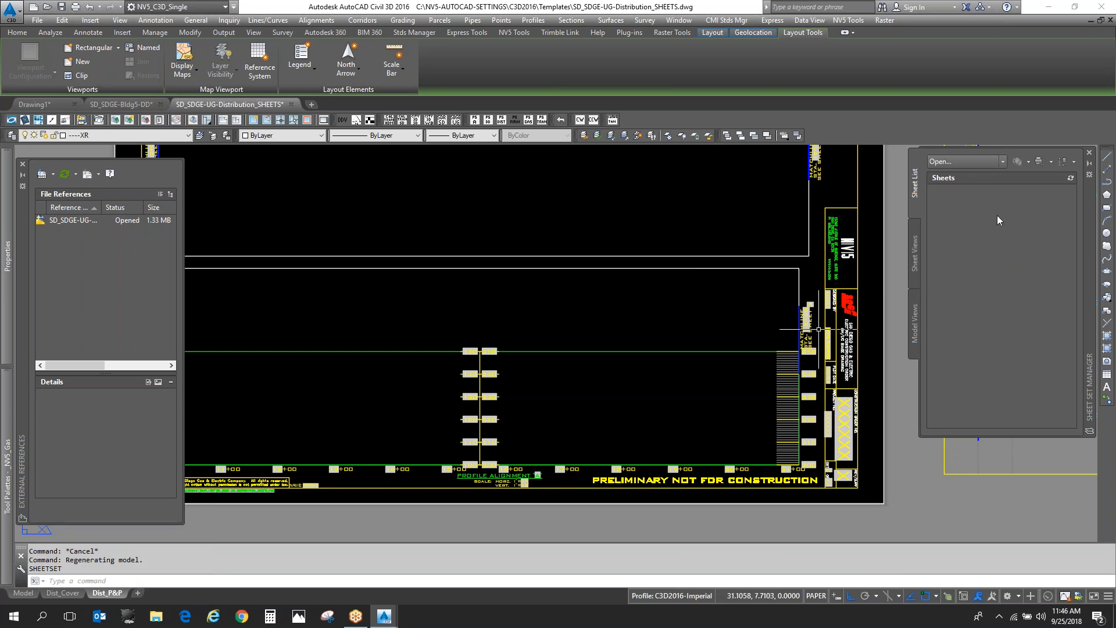
left_click(971, 162)
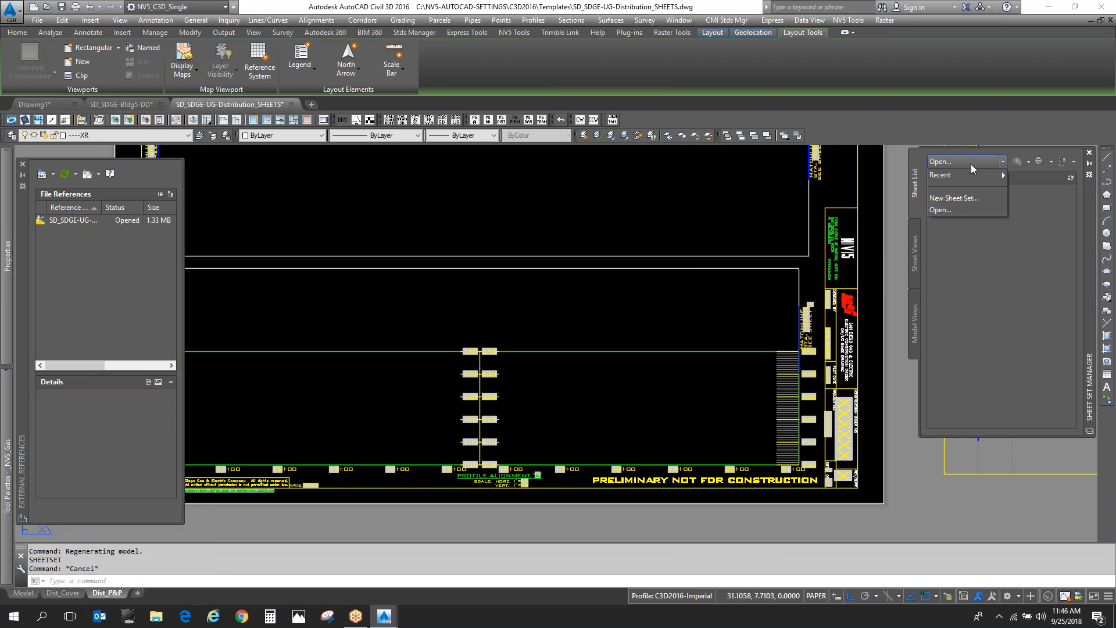
left_click(974, 198)
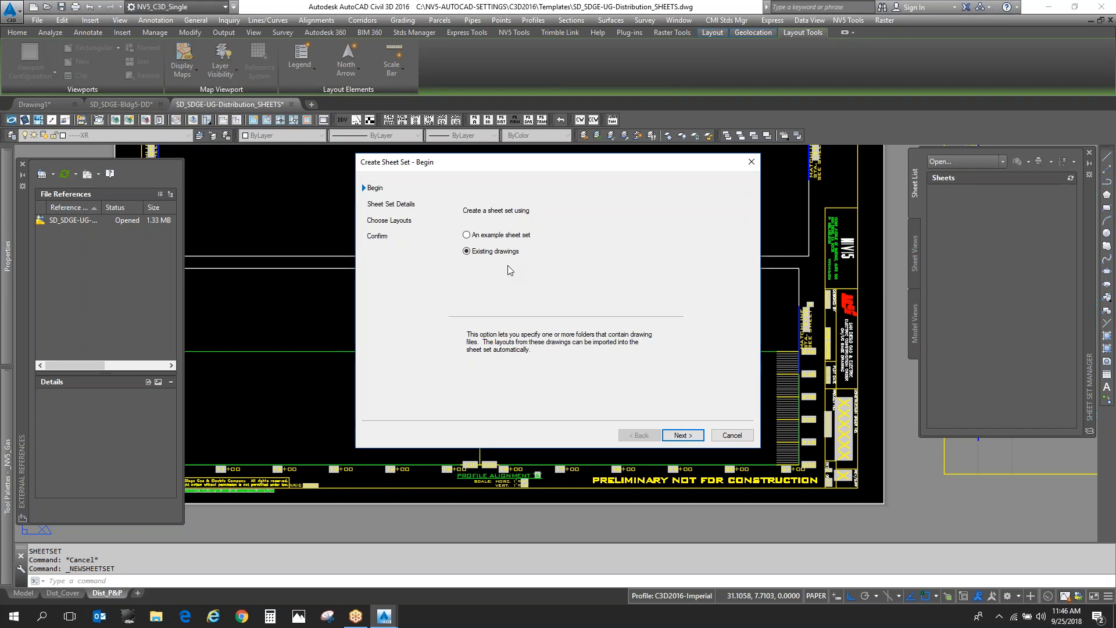
left_click(515, 236)
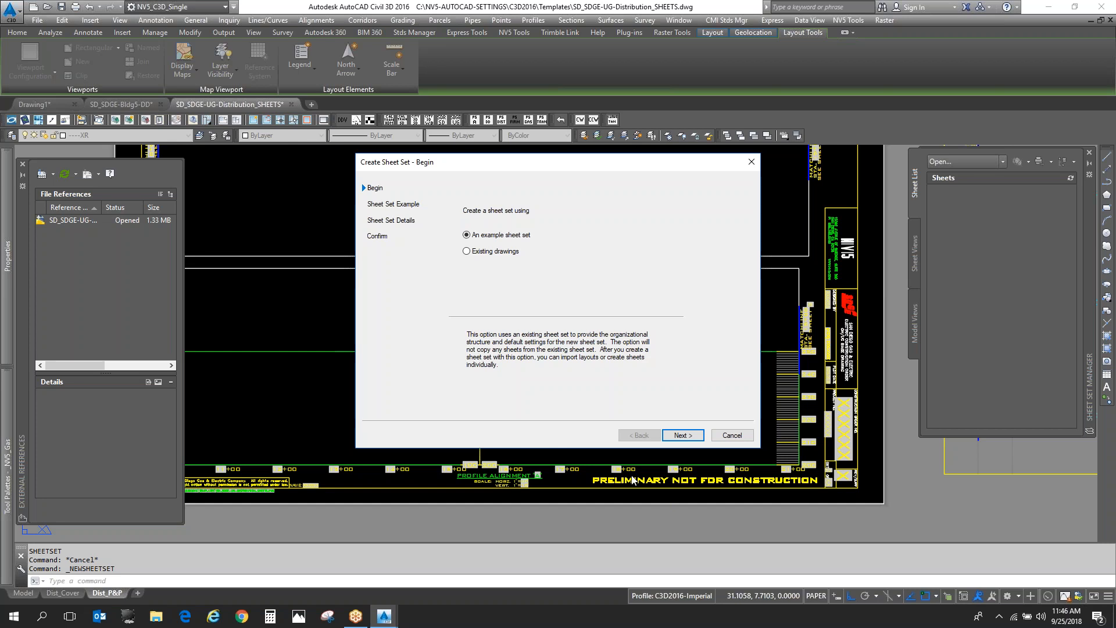
left_click(682, 436)
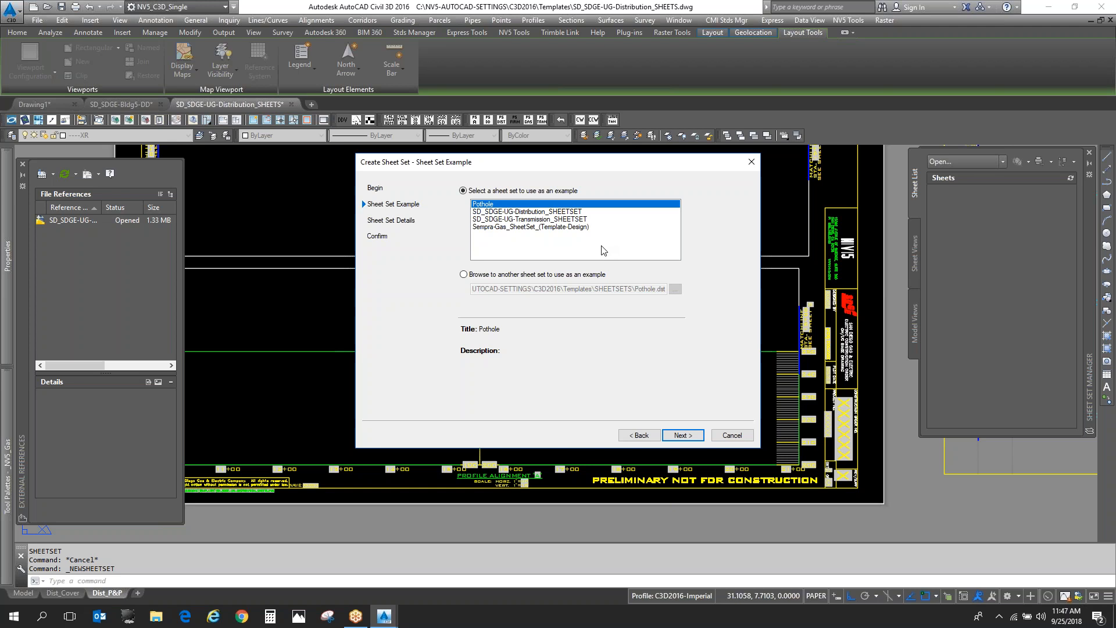
left_click(568, 212)
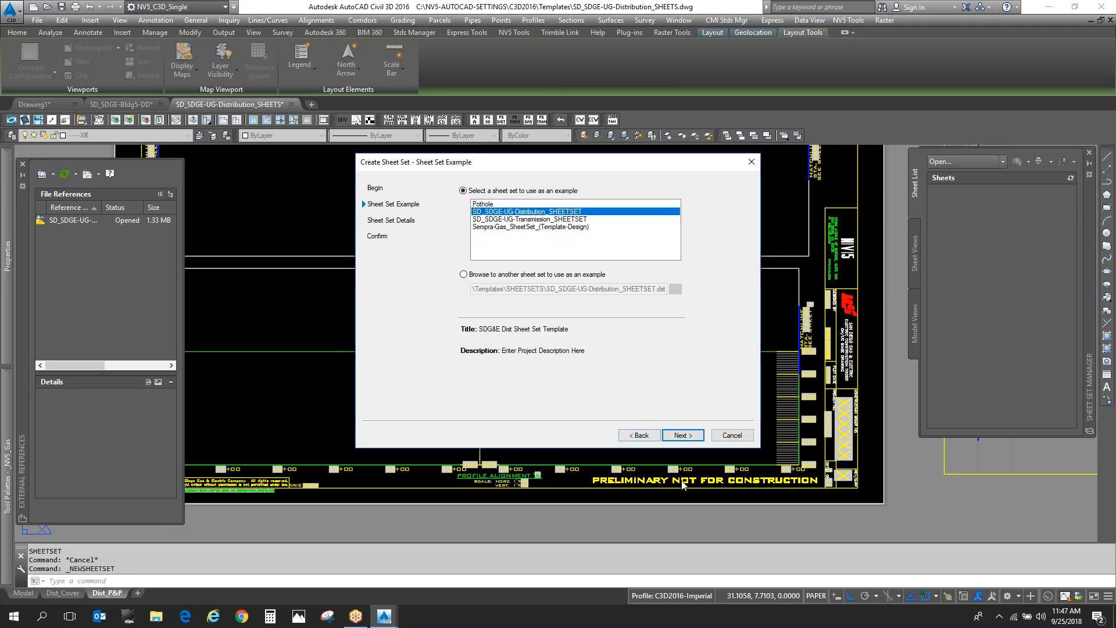
left_click(681, 435)
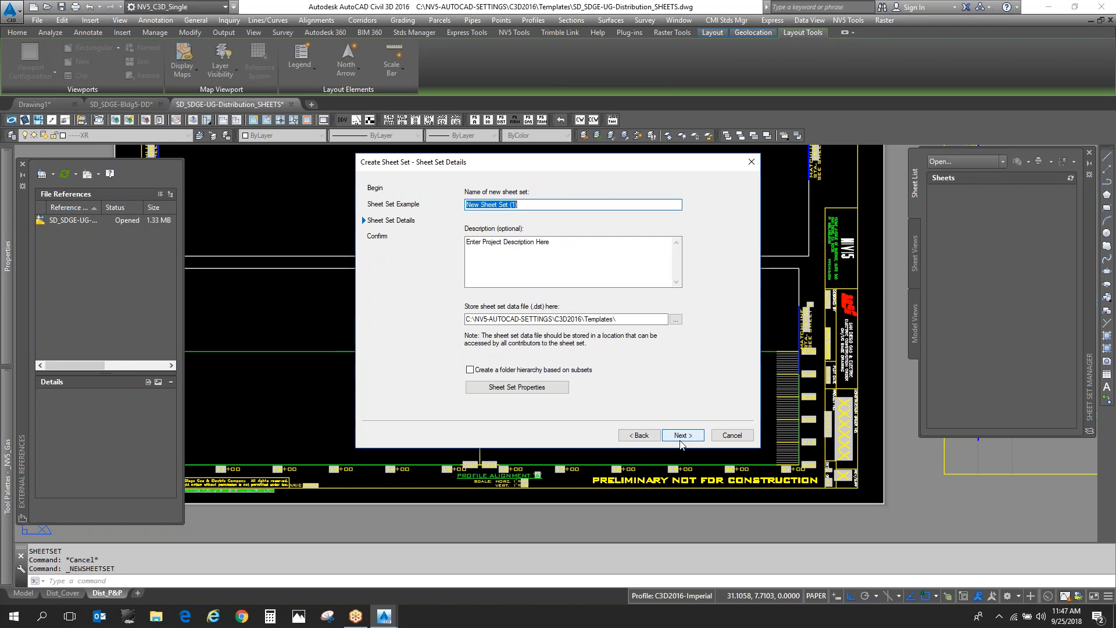
- Name the new sheet set TEMP, append the author's initials and 2018-09-25 to its description, and create it
type("TEMP")
left_click(595, 255)
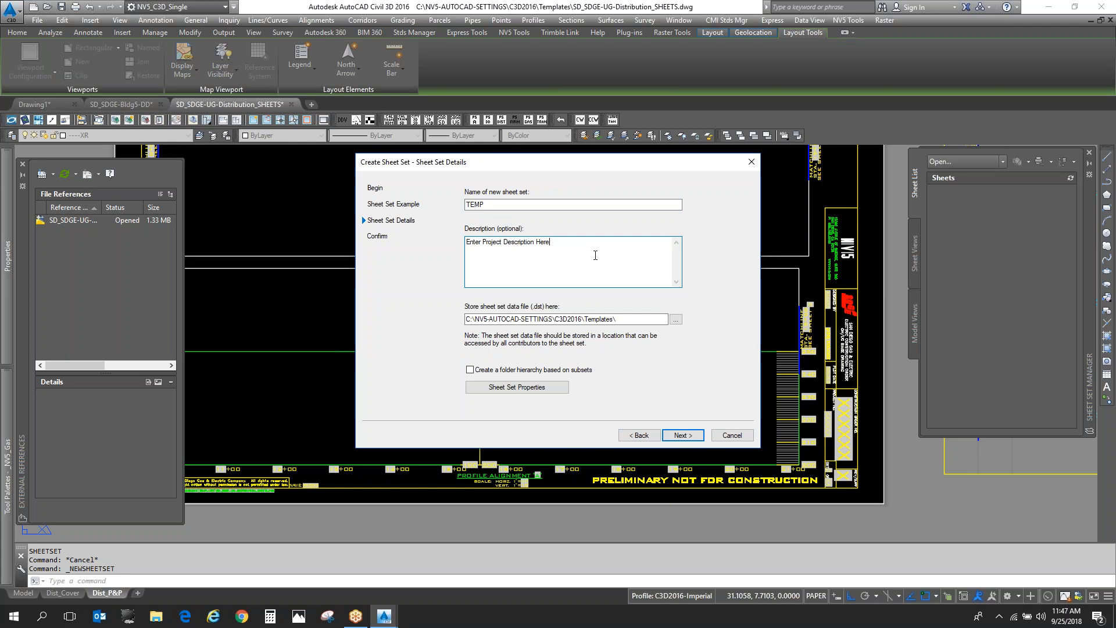
type("_JME 2018-09-25")
left_click(681, 436)
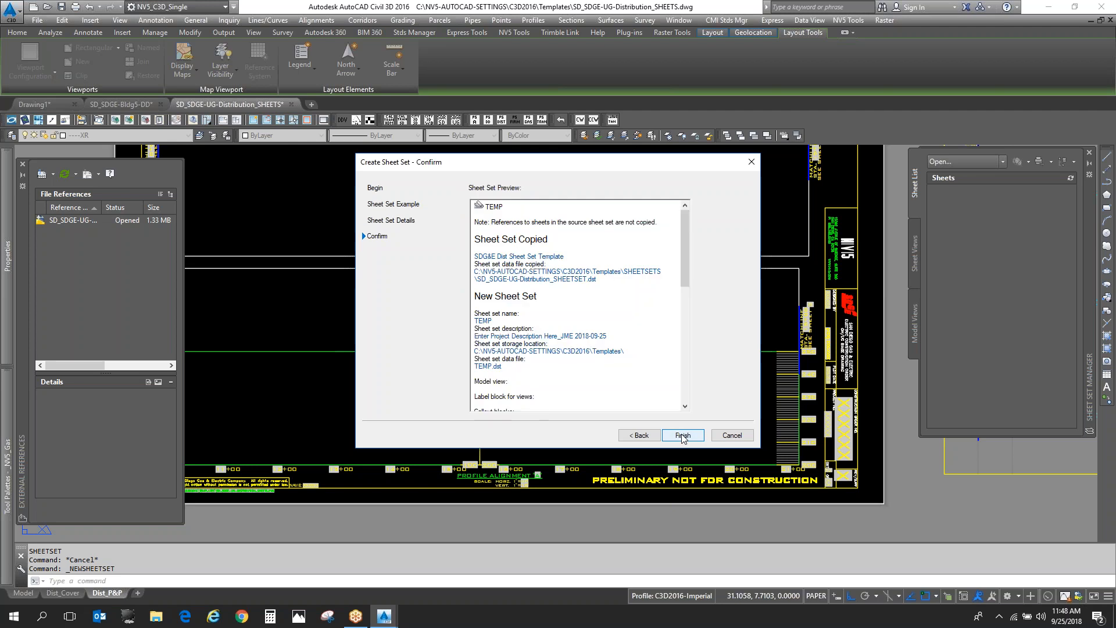
left_click(683, 436)
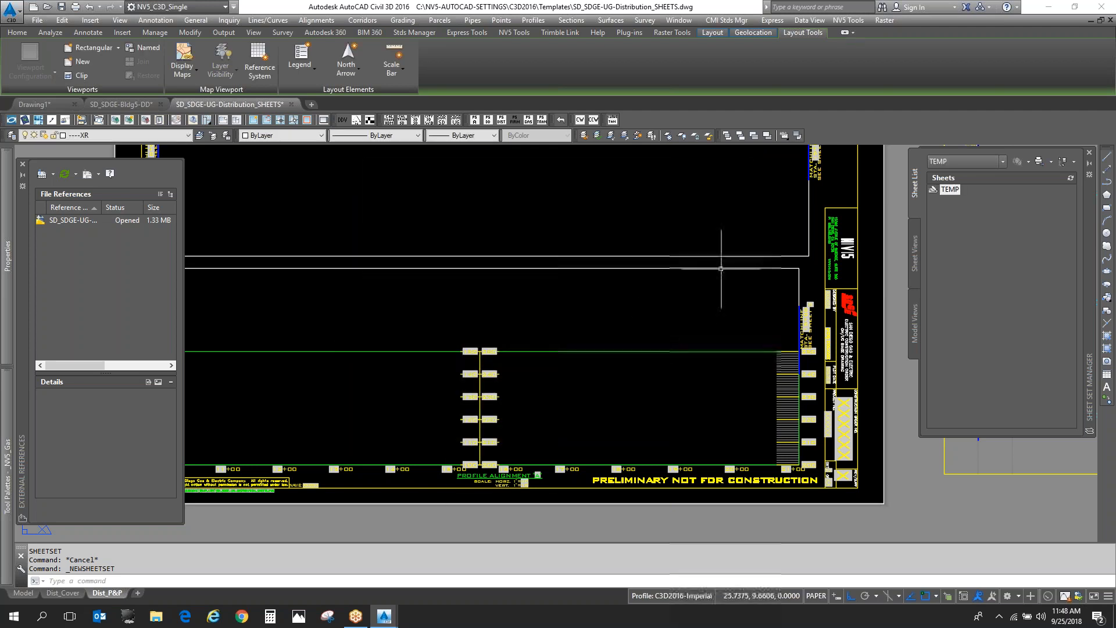
- Import the Dist_P&P and Dist_Cover layouts from SD_SDGE-UG-Distribution_SHEETS.dwg as sheets of the TEMP sheet set
mouse_move(952, 192)
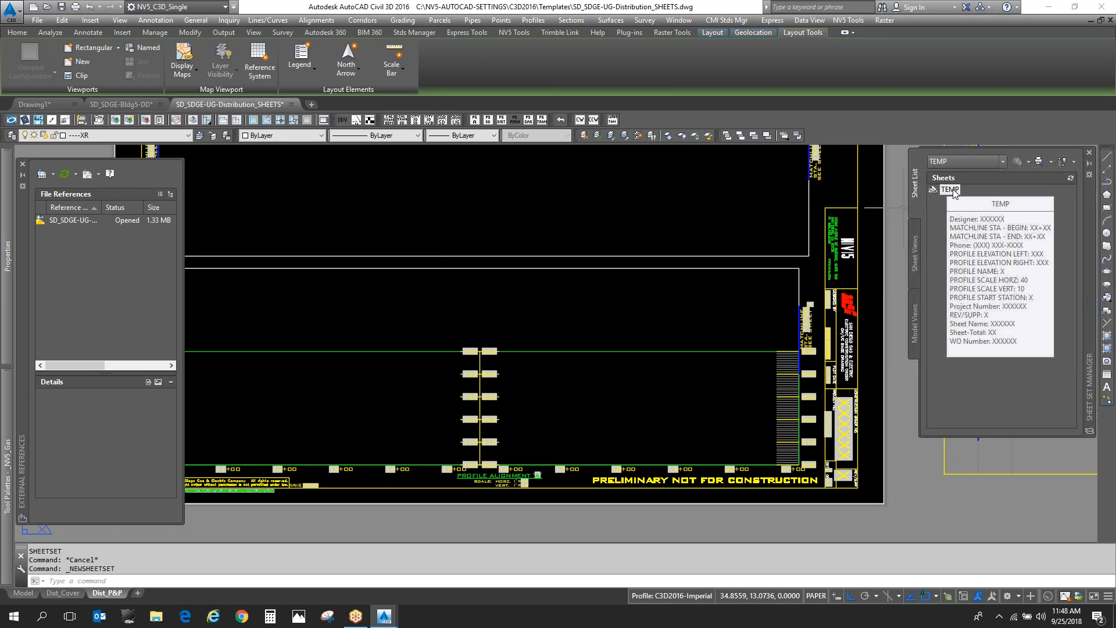
right_click(953, 190)
left_click(1013, 238)
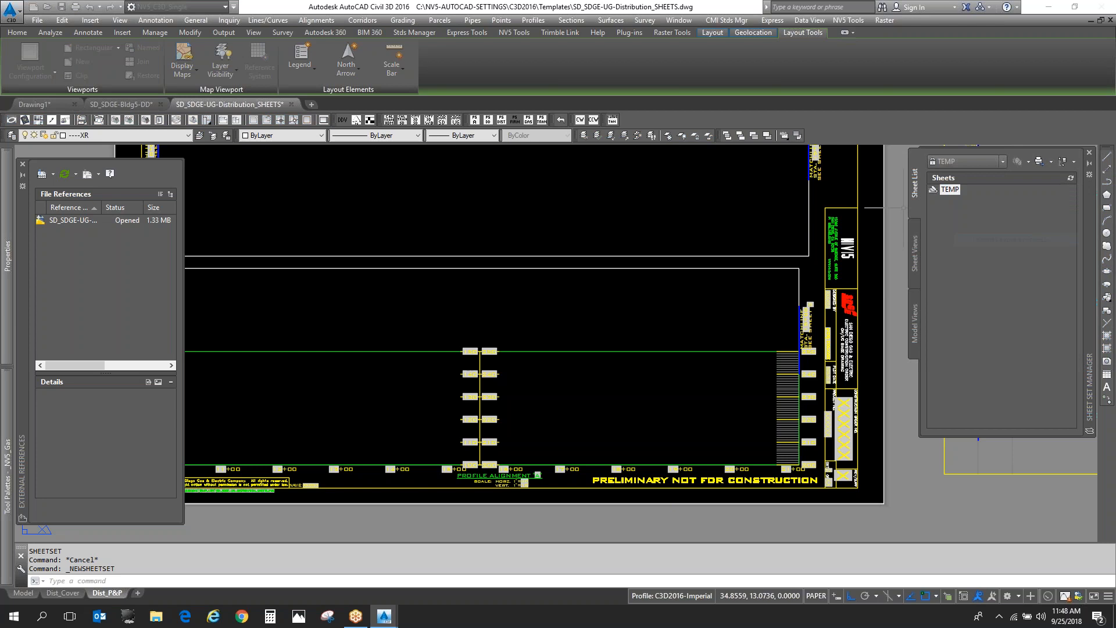
left_click(557, 212)
scroll(555, 312, "down", 6)
scroll(556, 325, "down", 3)
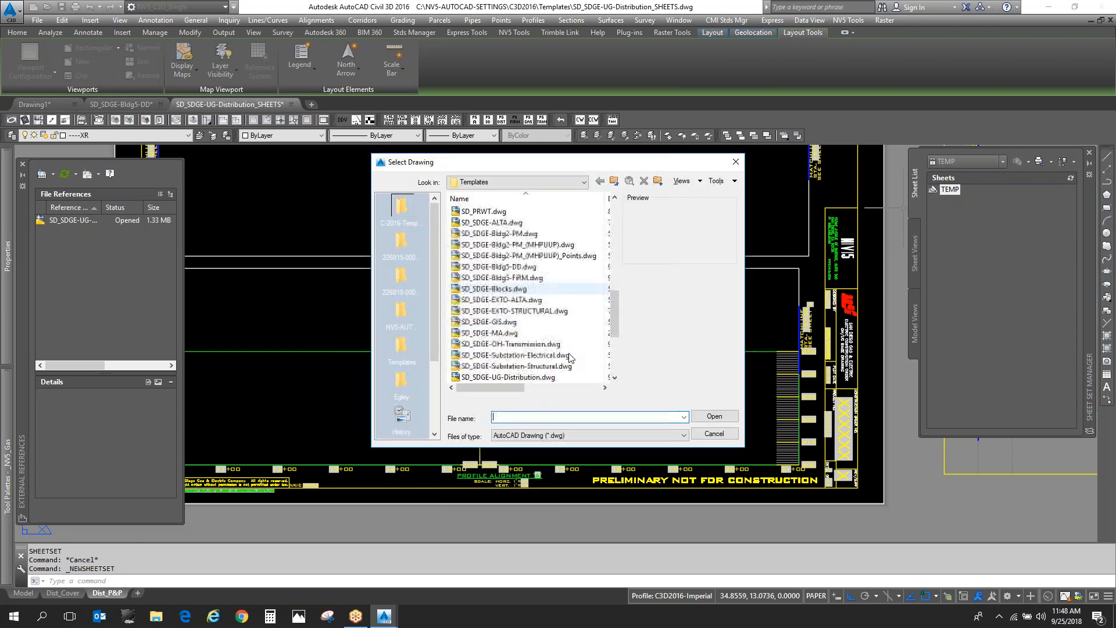
left_click(567, 355)
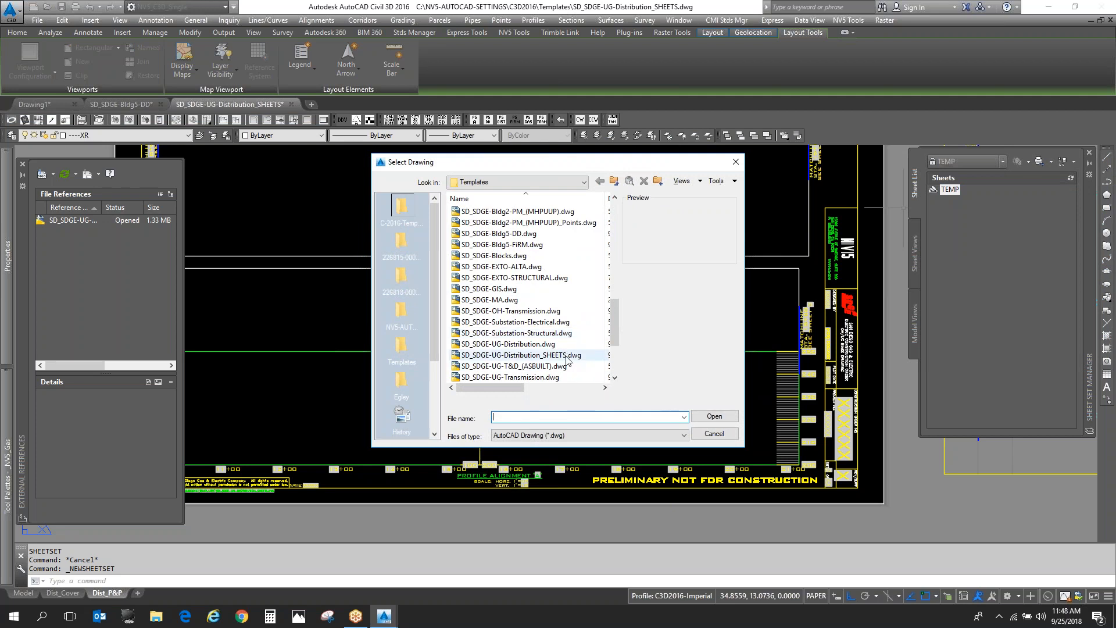
left_click(715, 415)
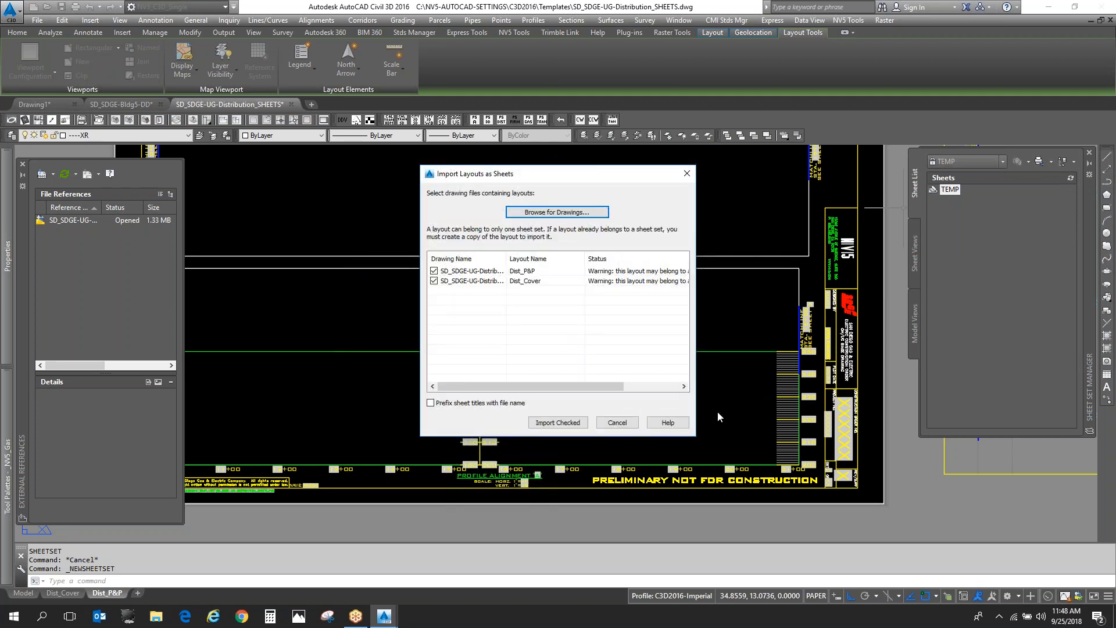
left_click(558, 422)
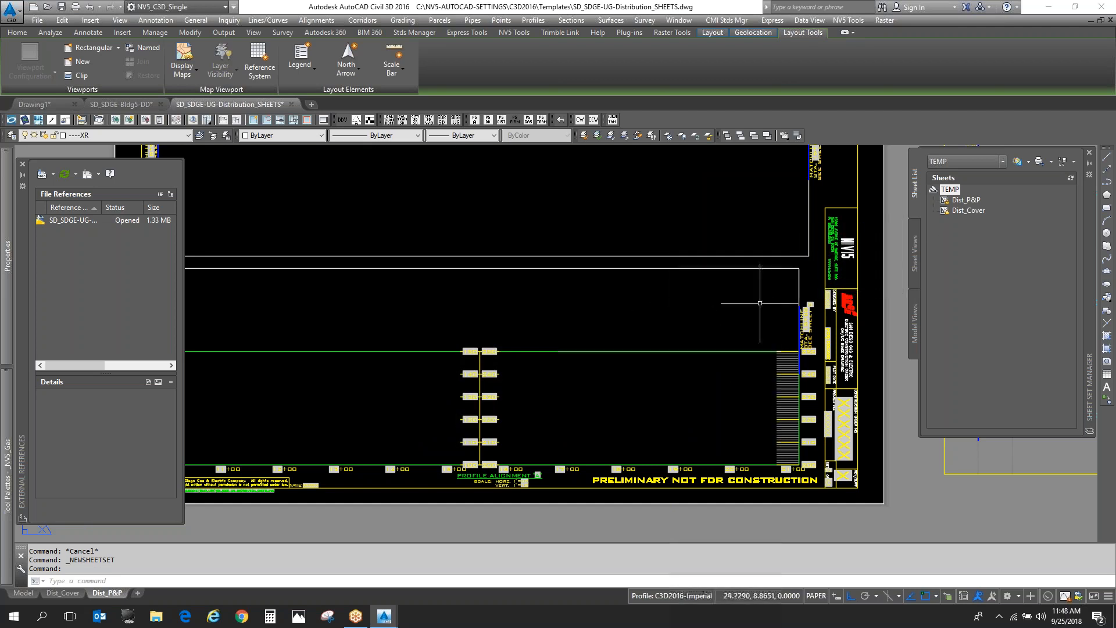
- Review the custom properties of the Dist_P&P sheet, accept them, and regenerate the layout with REGENALL
scroll(797, 299, "down", 3)
scroll(422, 445, "up", 8)
scroll(422, 445, "down", 2)
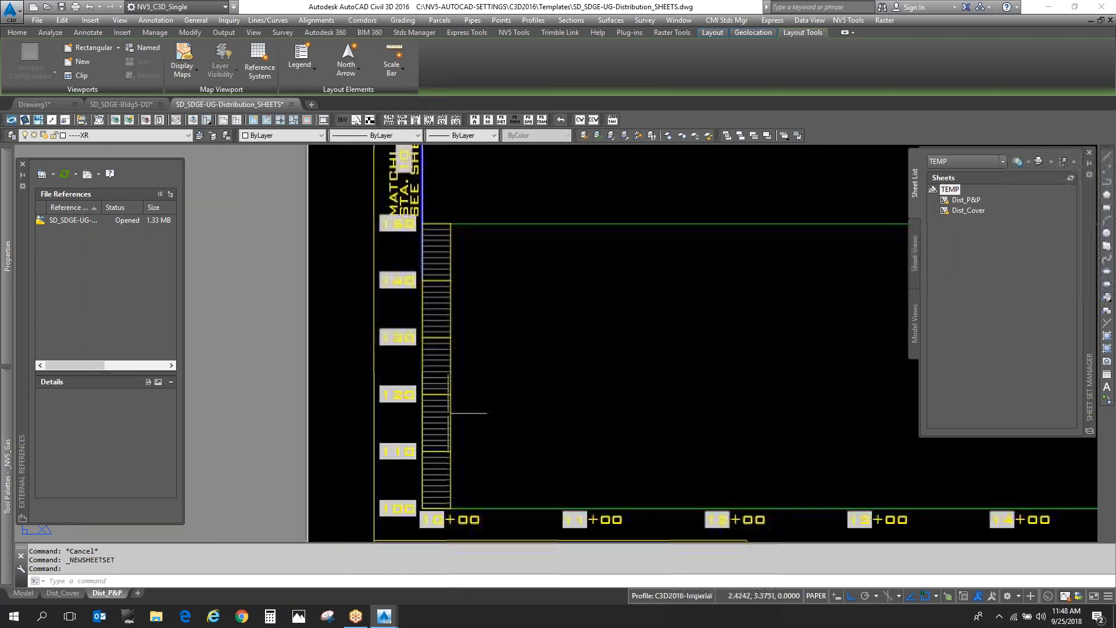
left_click(972, 200)
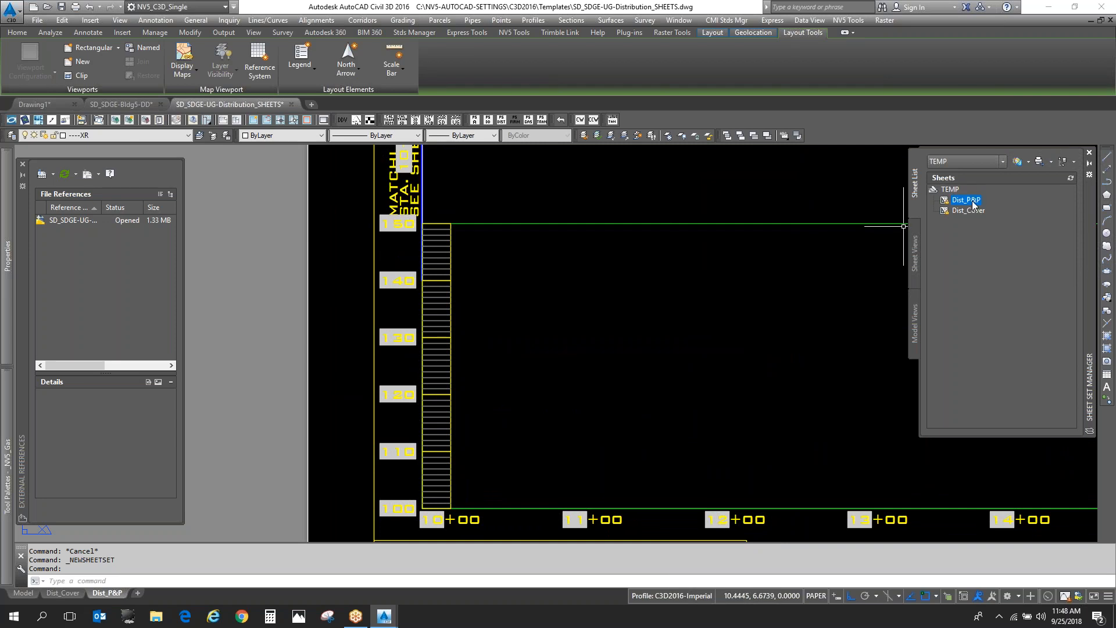
right_click(972, 200)
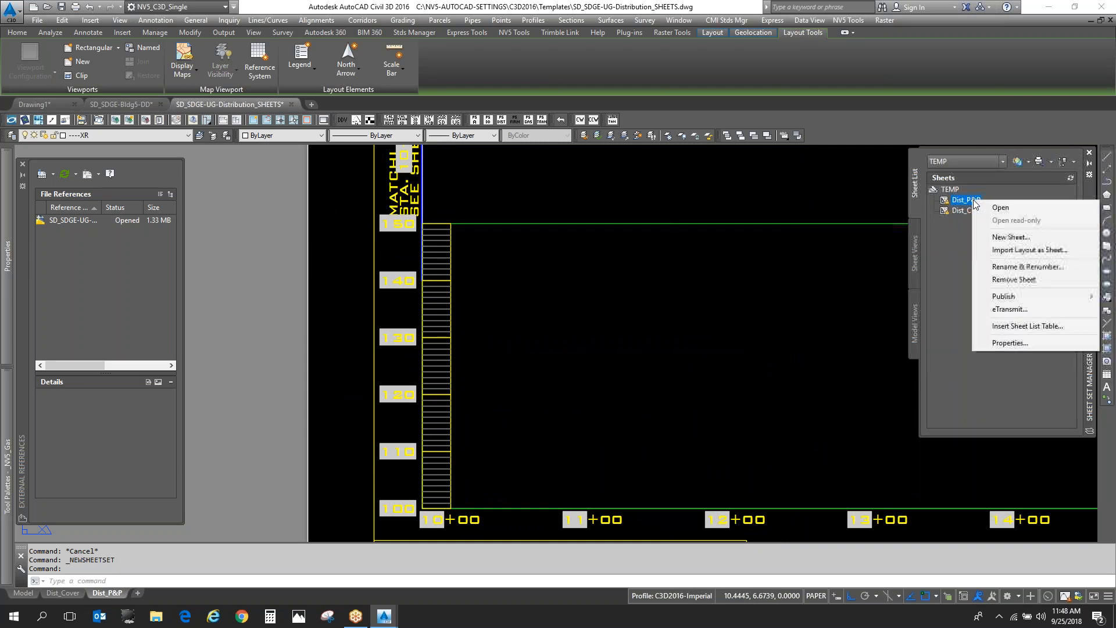
left_click(1031, 344)
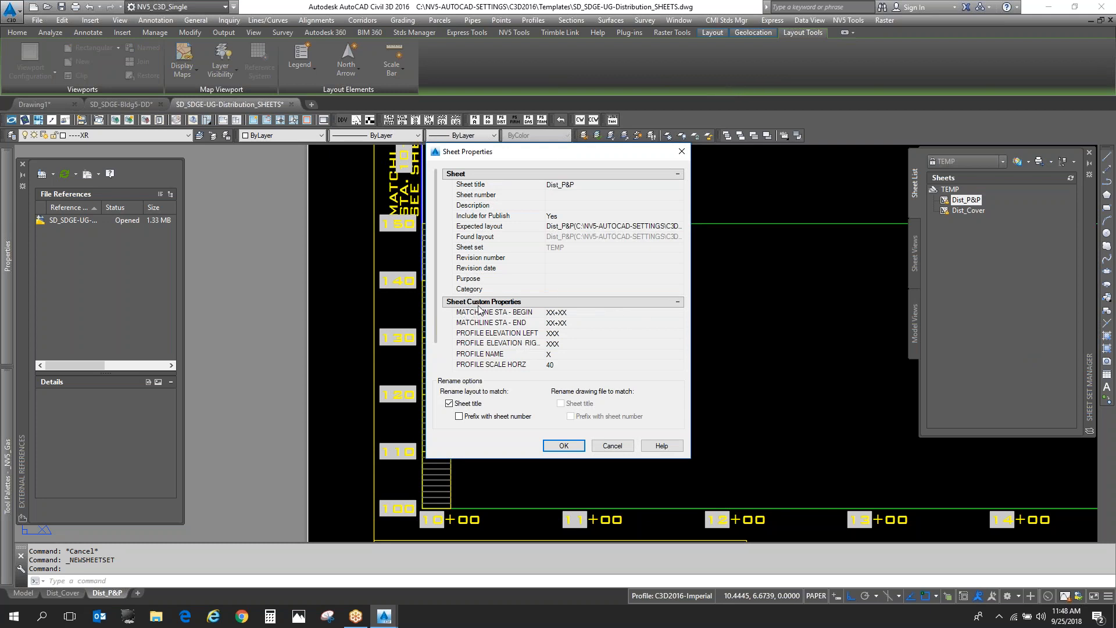
scroll(588, 336, "down", 2)
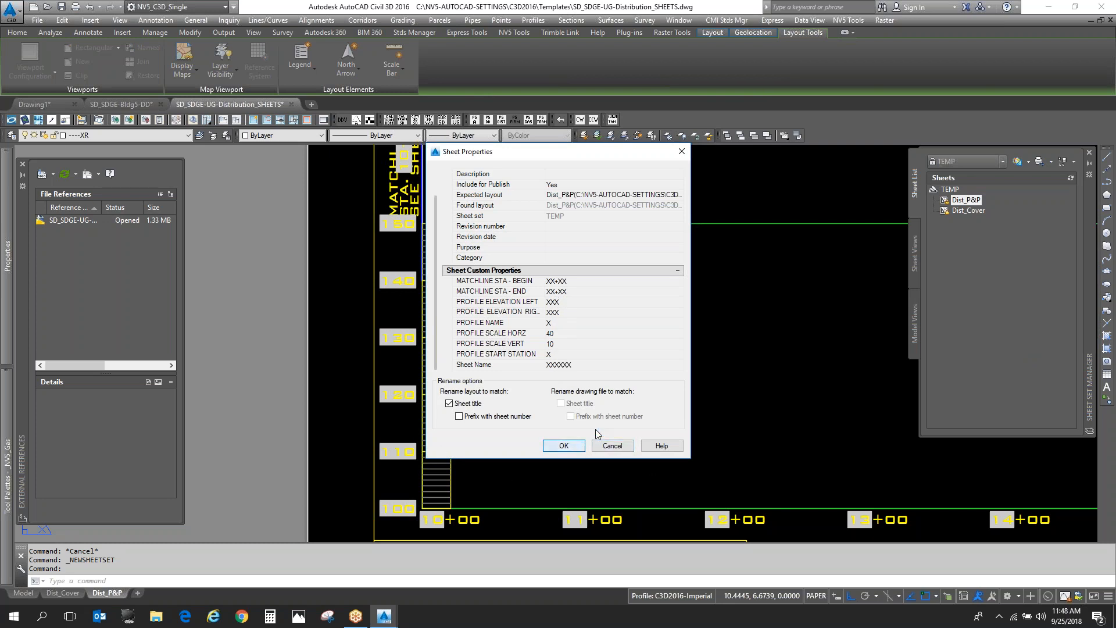
left_click(563, 446)
type("rea")
key("Return")
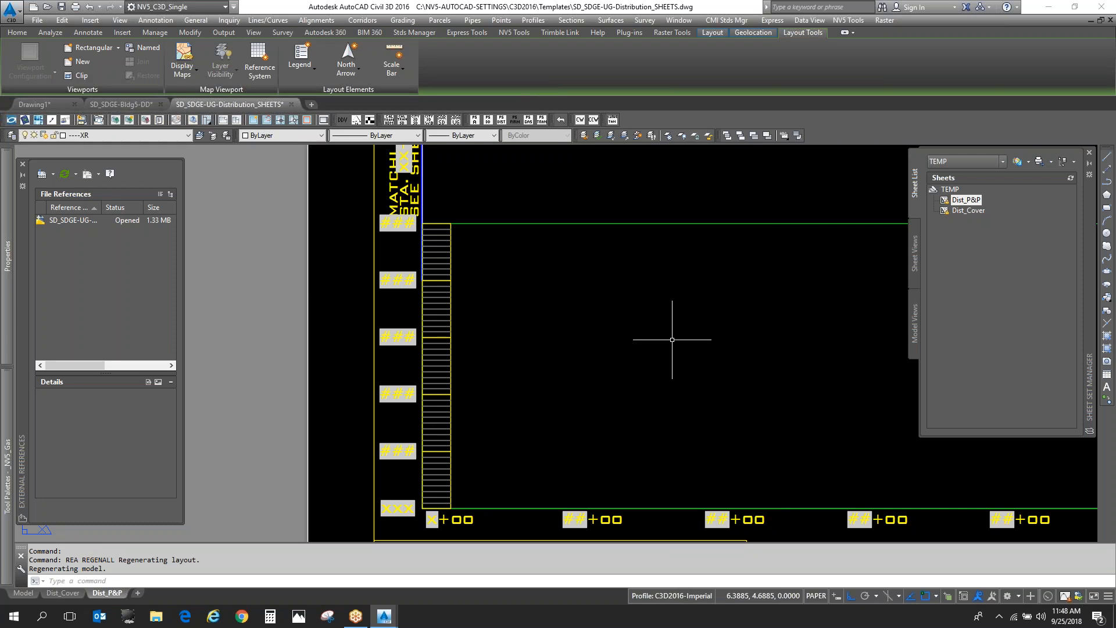
- In the Dist_P&P sheet properties, set MATCHLINE STA - BEGIN to 15+00 and MATCHLINE STA - END to 22+00
right_click(965, 199)
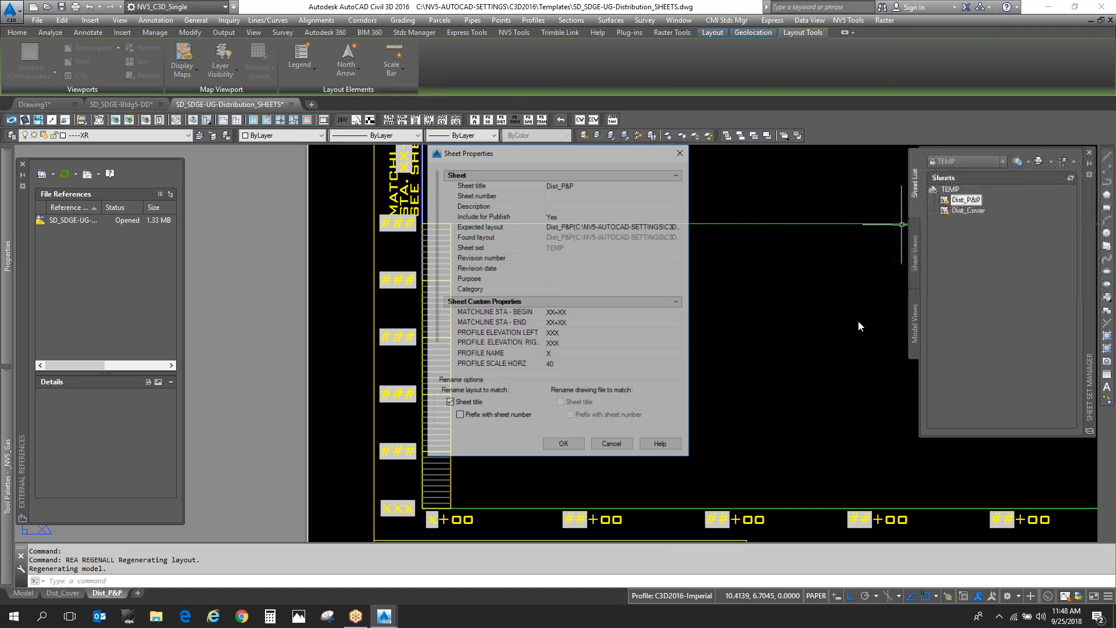
scroll(632, 334, "down", 1)
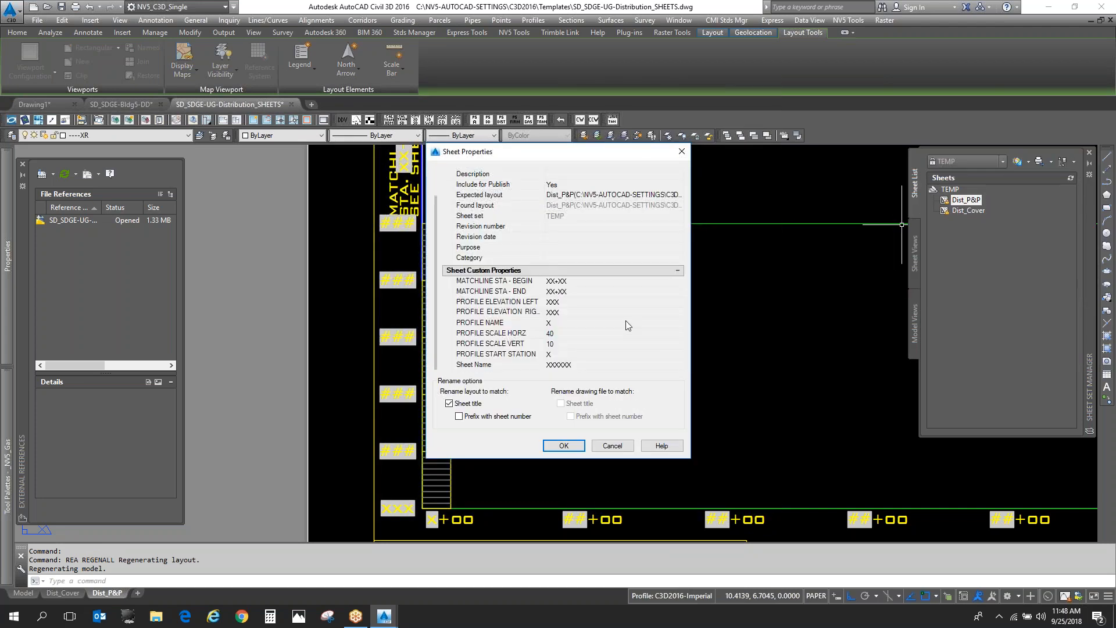
left_click(597, 282)
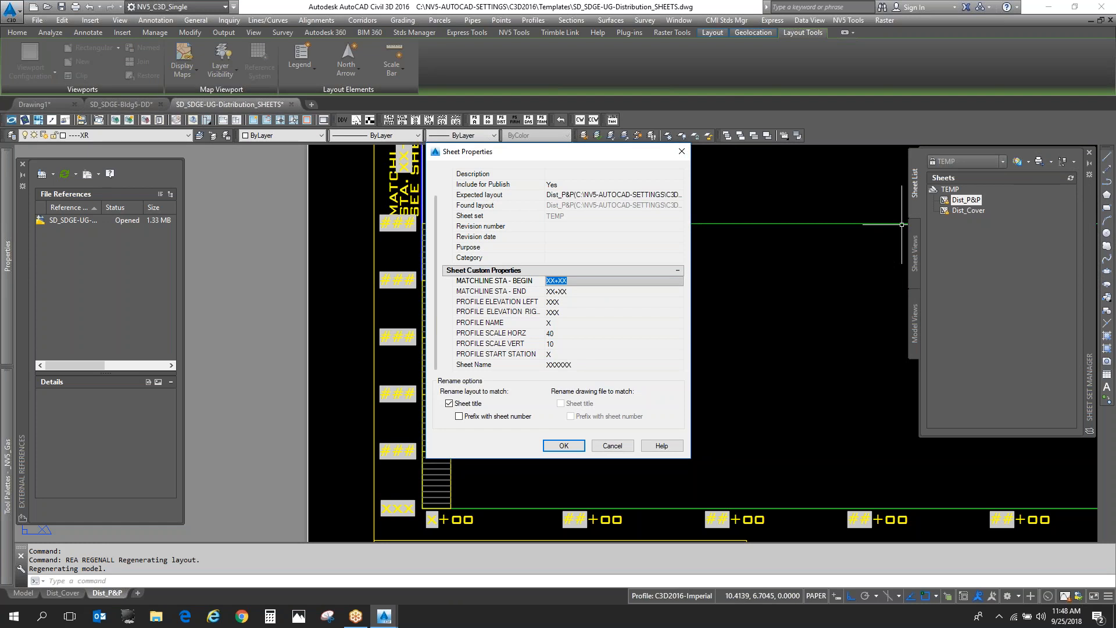
type("15+00")
key("Tab")
type("22+")
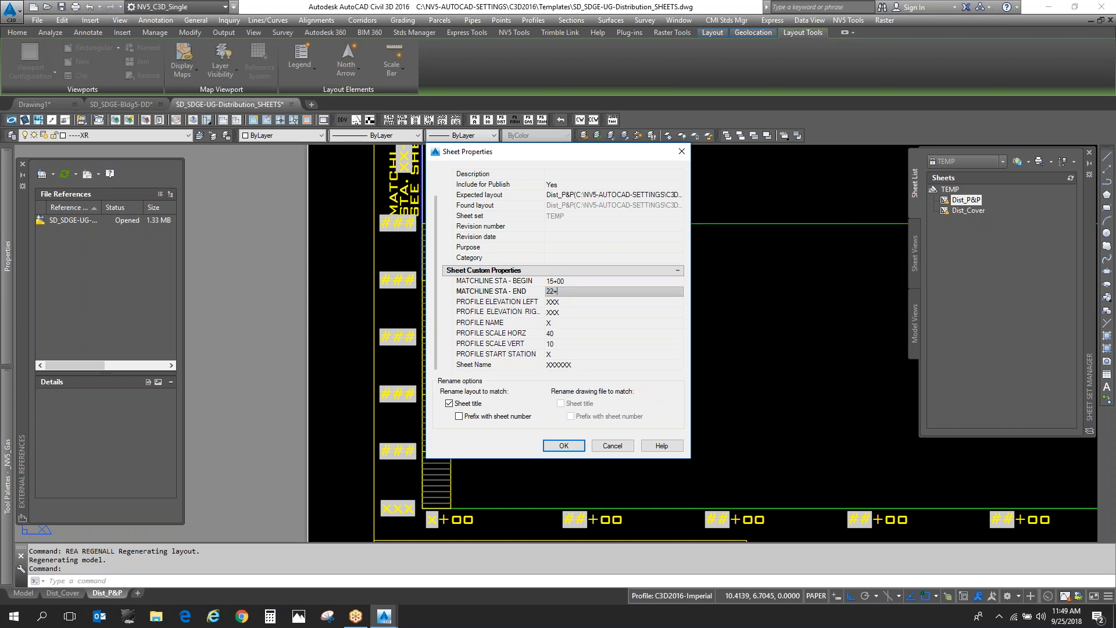
type("00")
- Set the left profile elevation to 100, the right profile elevation to 150 and the profile name to A
left_click(585, 298)
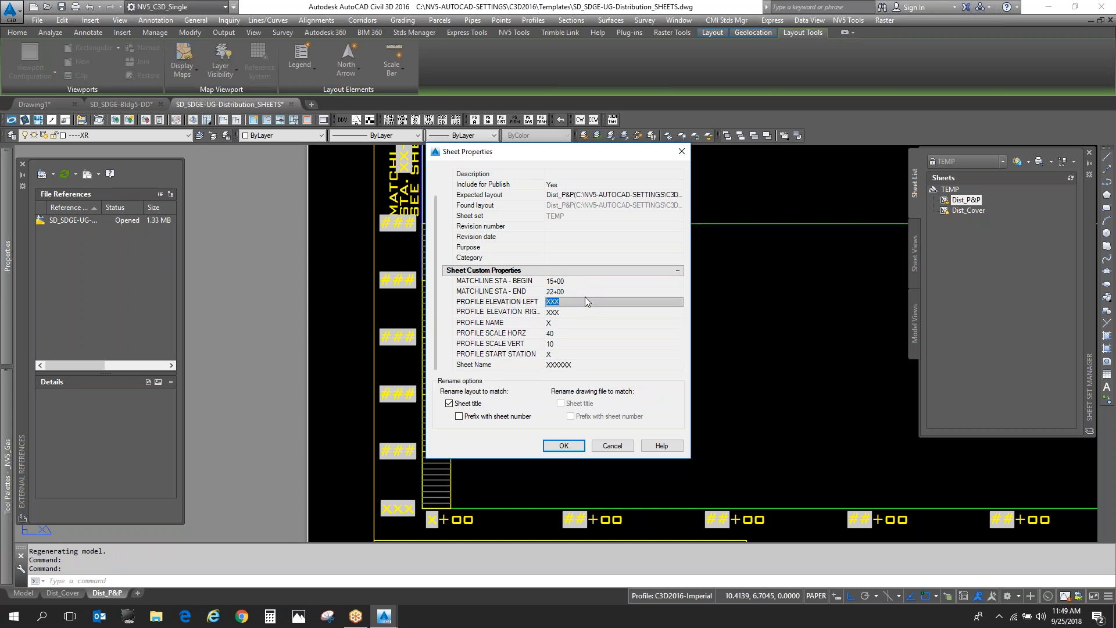
type("100")
left_click(607, 310)
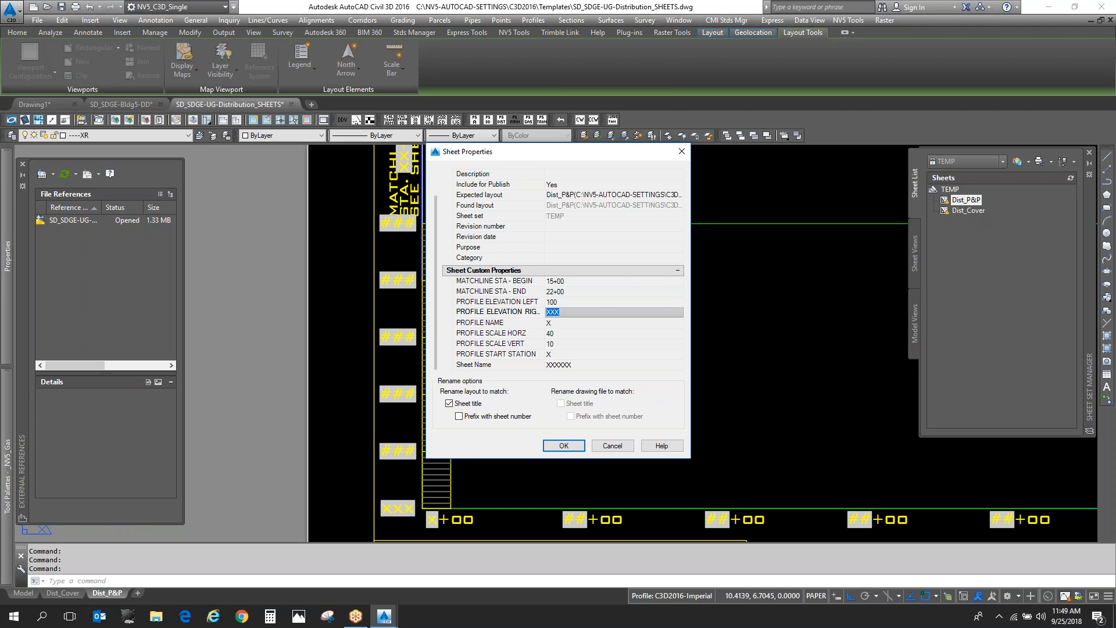
type("150")
left_click(596, 322)
type("a")
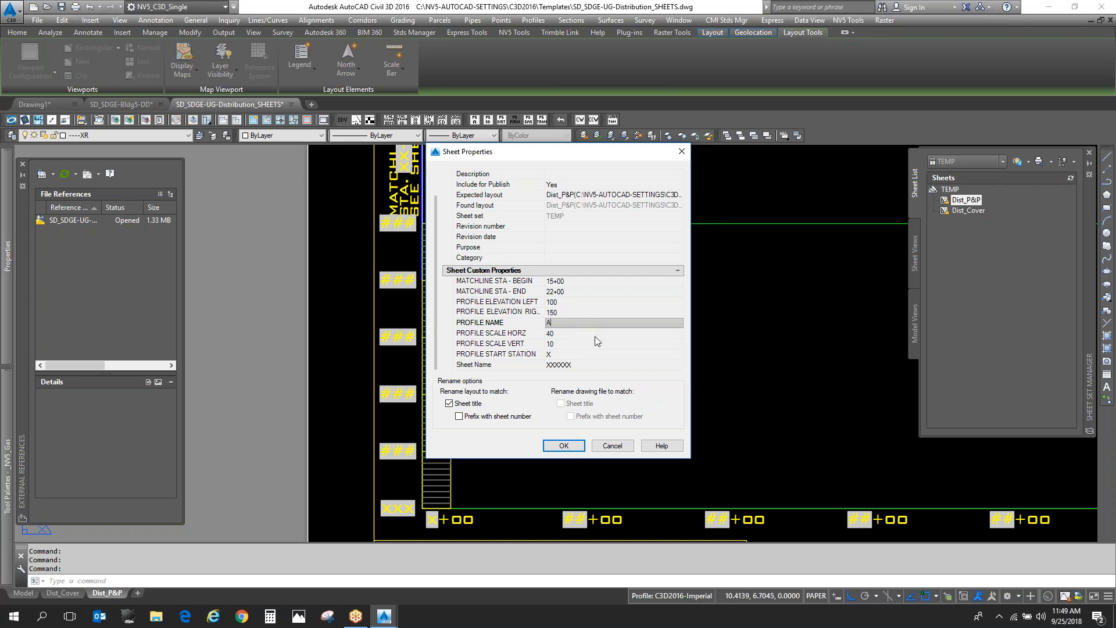
- Set PROFILE START STATION to 15 and Sheet Name to PLAN & PROFILE, and accept the sheet properties
left_click(596, 355)
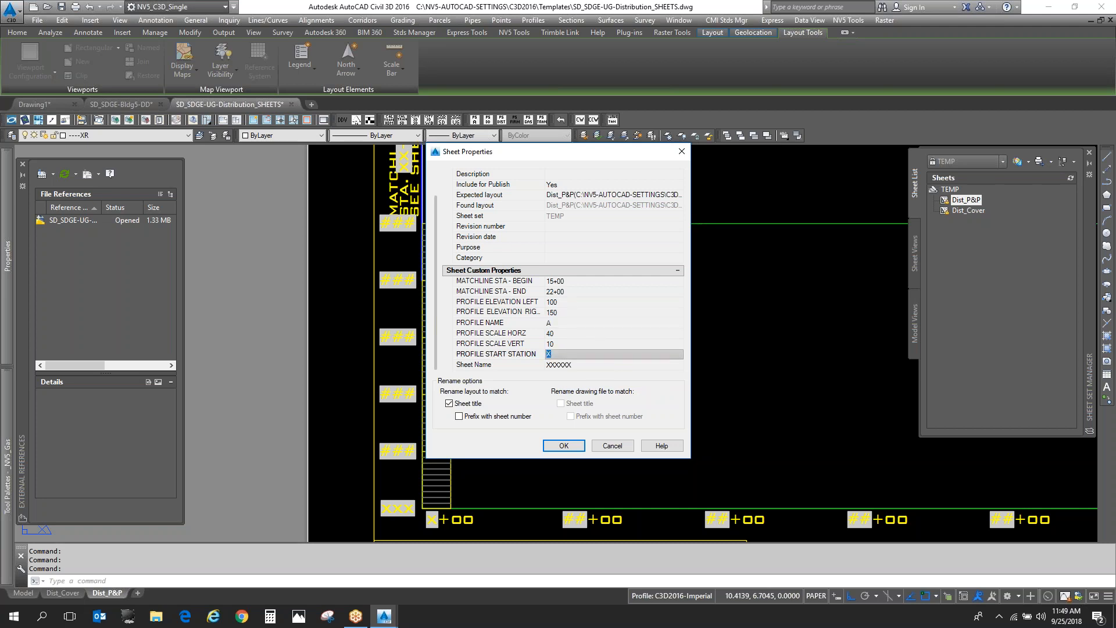
type("15")
key("Tab")
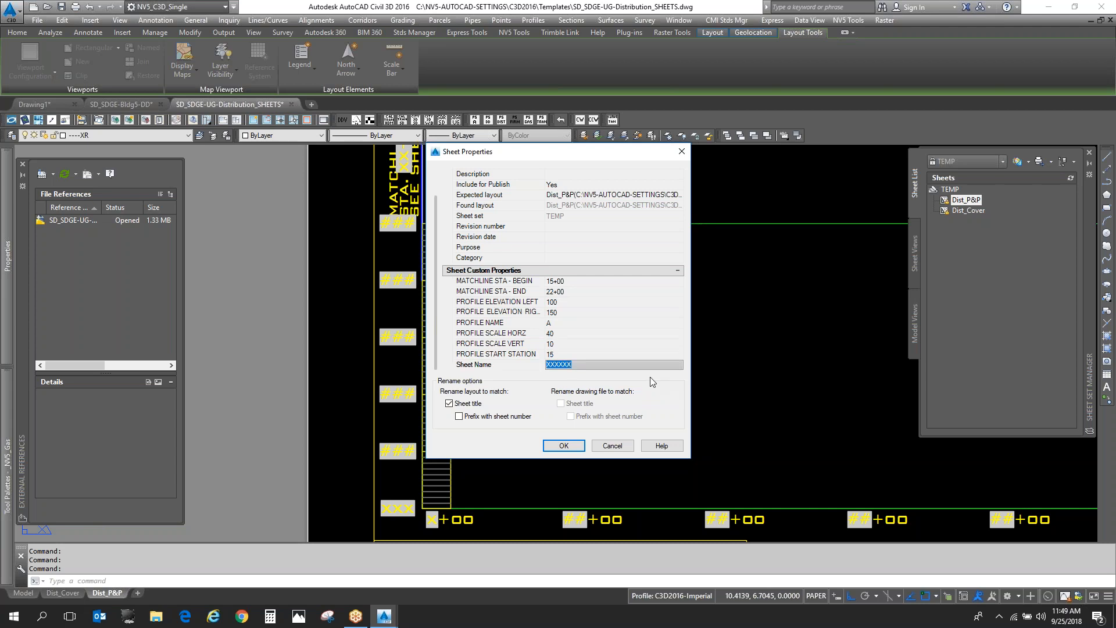
type("Plan & profile")
left_click(566, 448)
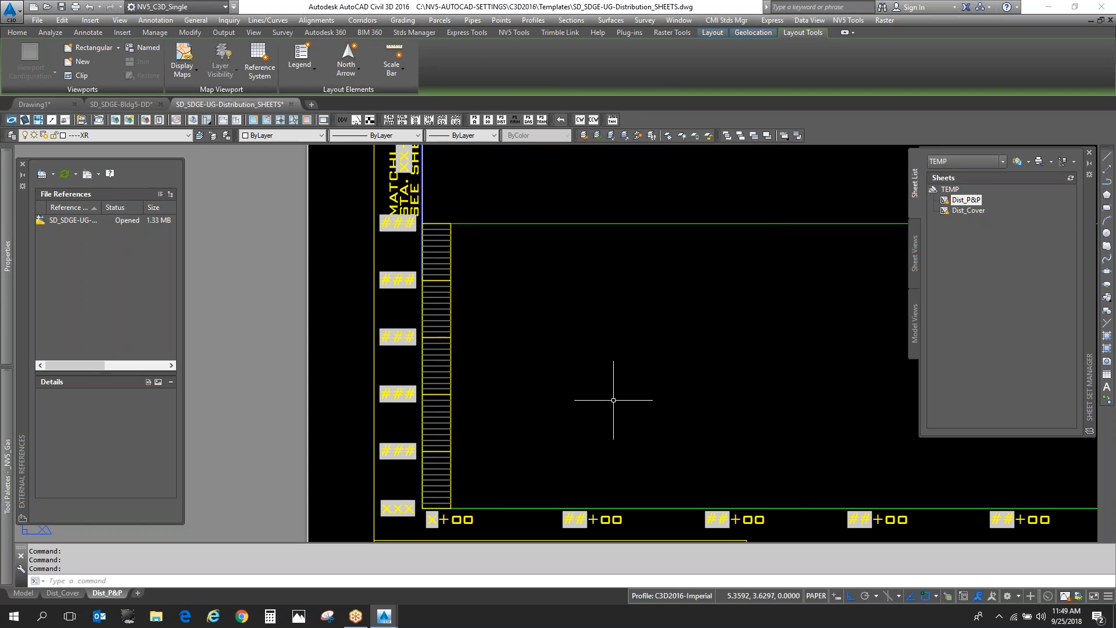
- Regenerate the layout with REGENALL and inspect the elevation, station and matchline labels at the start of the profile grid
type("rea")
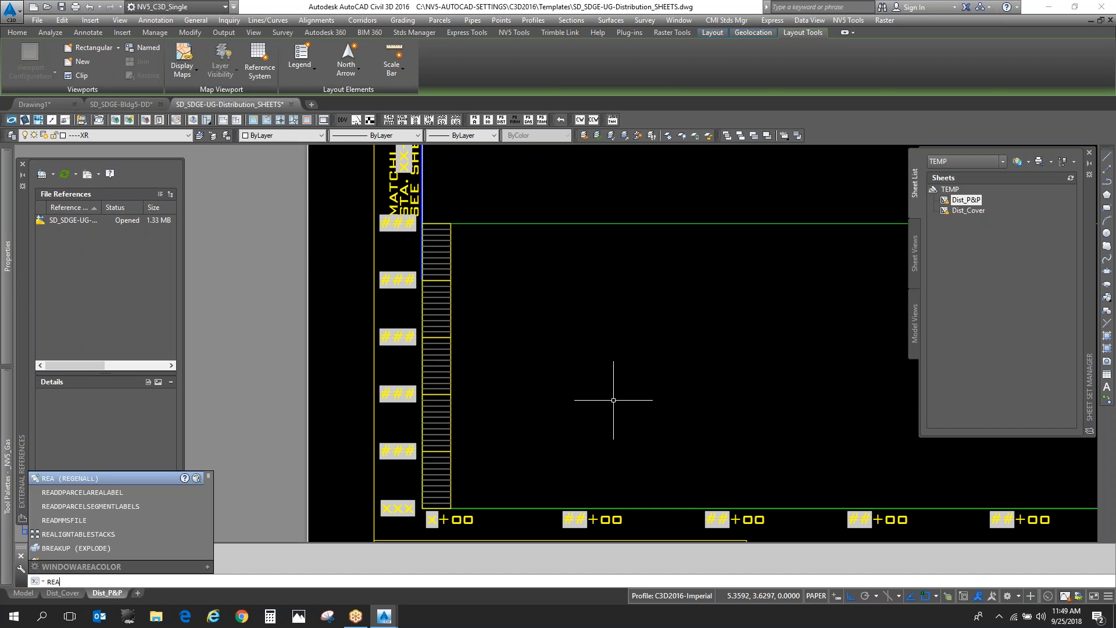
key("Return")
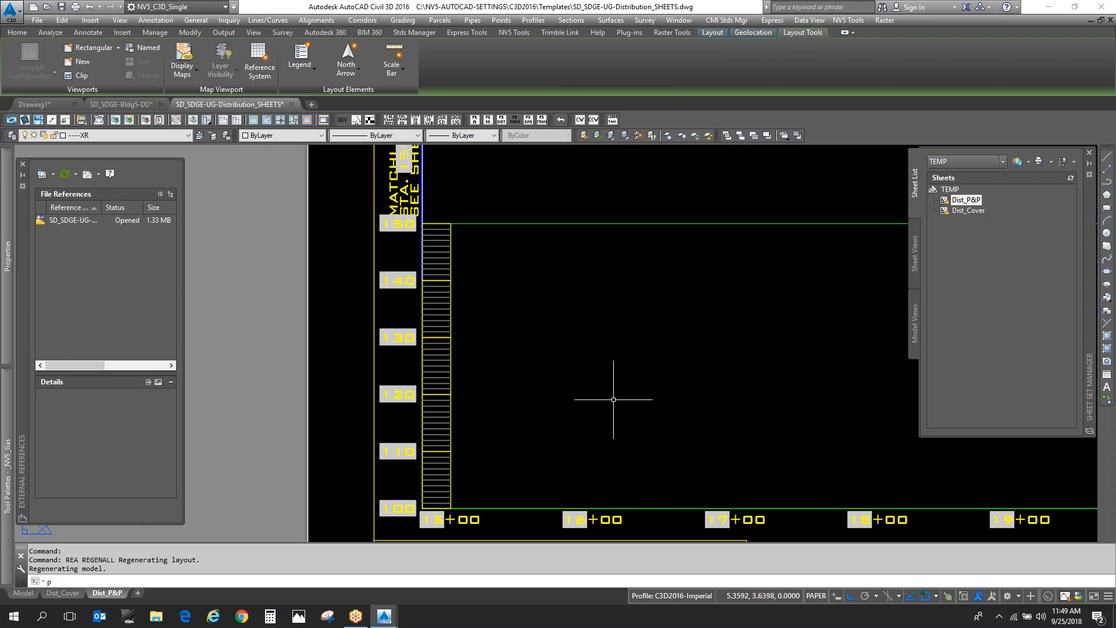
type("p")
key("Return")
mouse_move(451, 488)
left_mouse_down()
mouse_move(375, 406)
mouse_move(551, 475)
mouse_move(536, 470)
left_mouse_up()
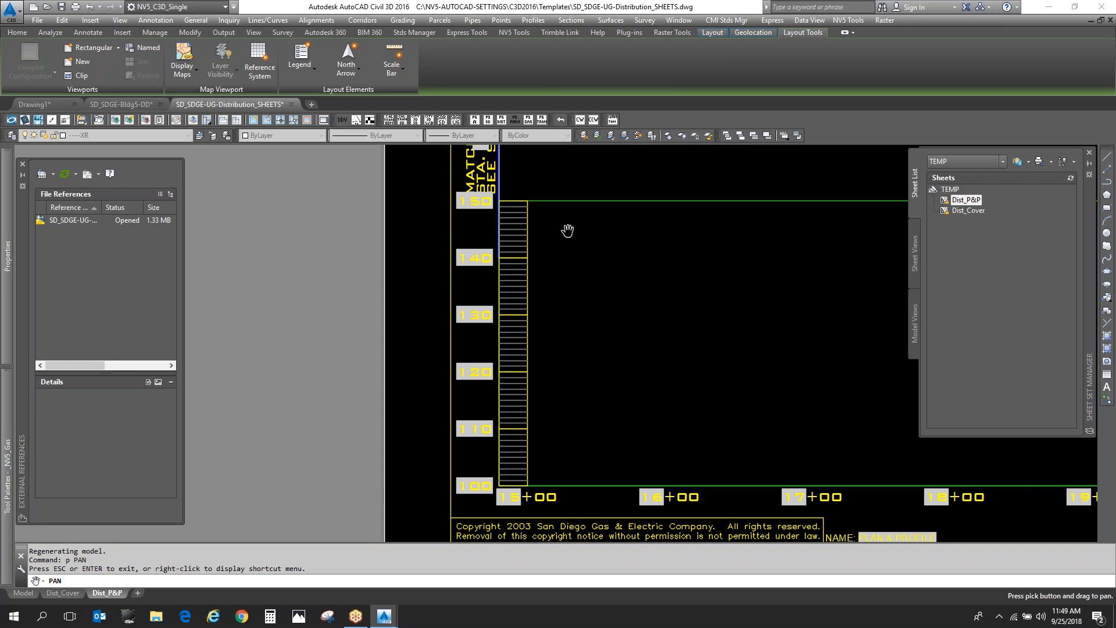
left_click_drag(589, 211, 573, 393)
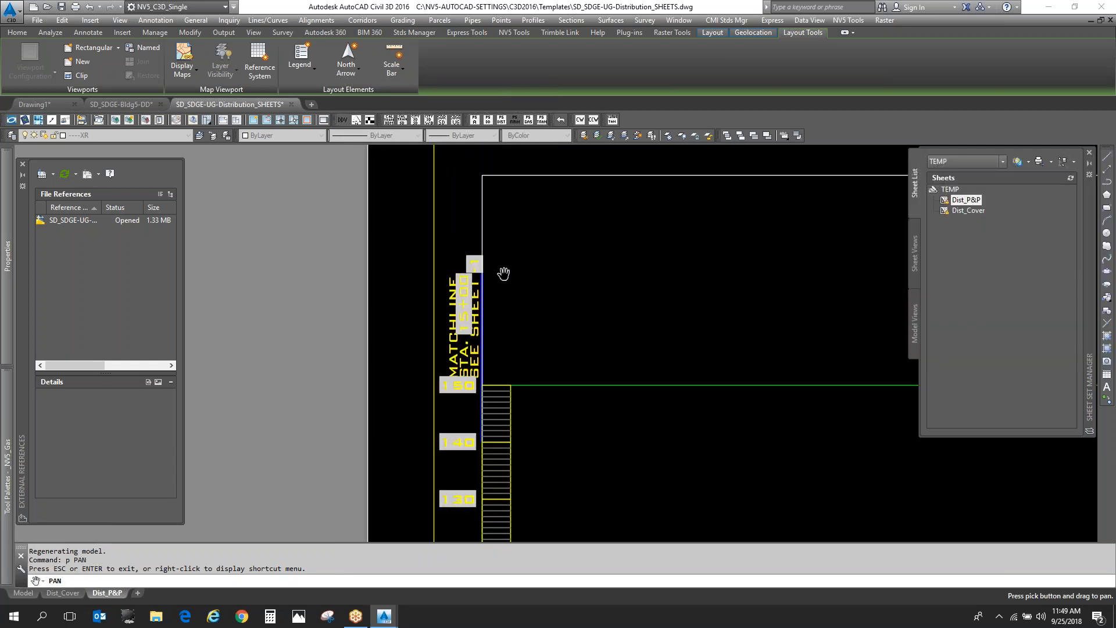
left_click_drag(528, 251, 525, 269)
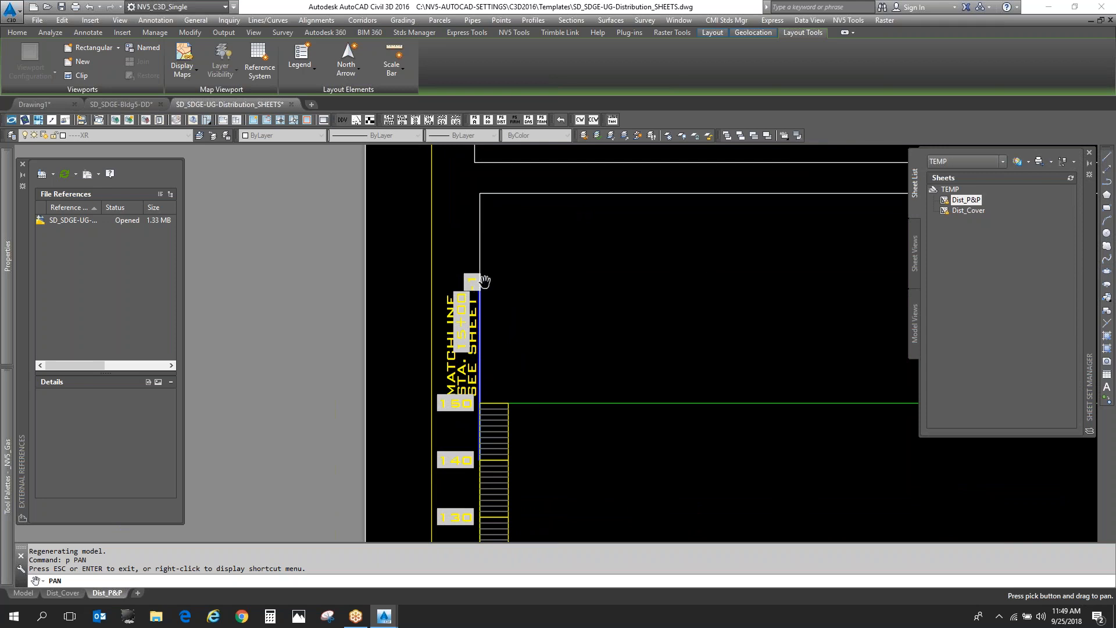
key("Escape")
right_click(979, 201)
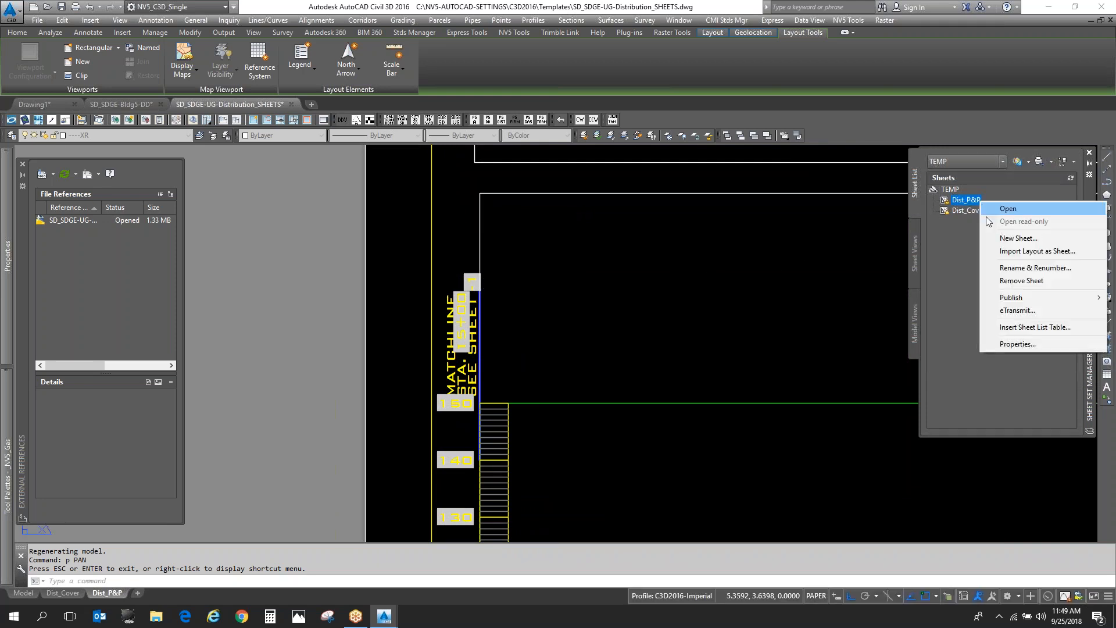
left_click(1033, 345)
key("Escape")
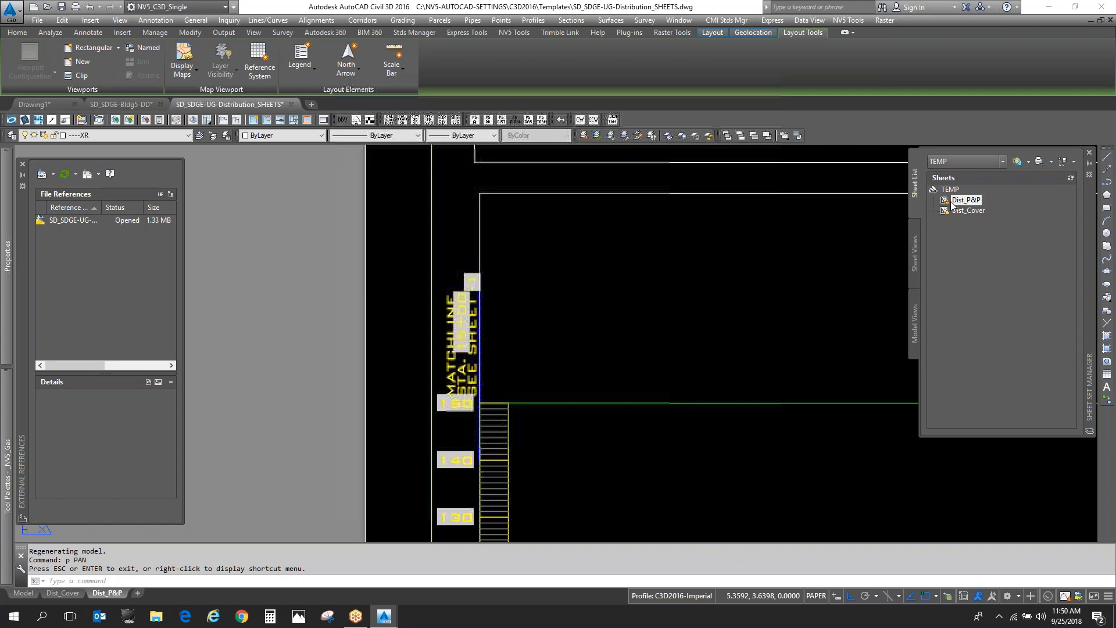
- Renumber the sheets of the TEMP set, giving Dist_P&P number 2 and Dist_Cover number 1
right_click(953, 201)
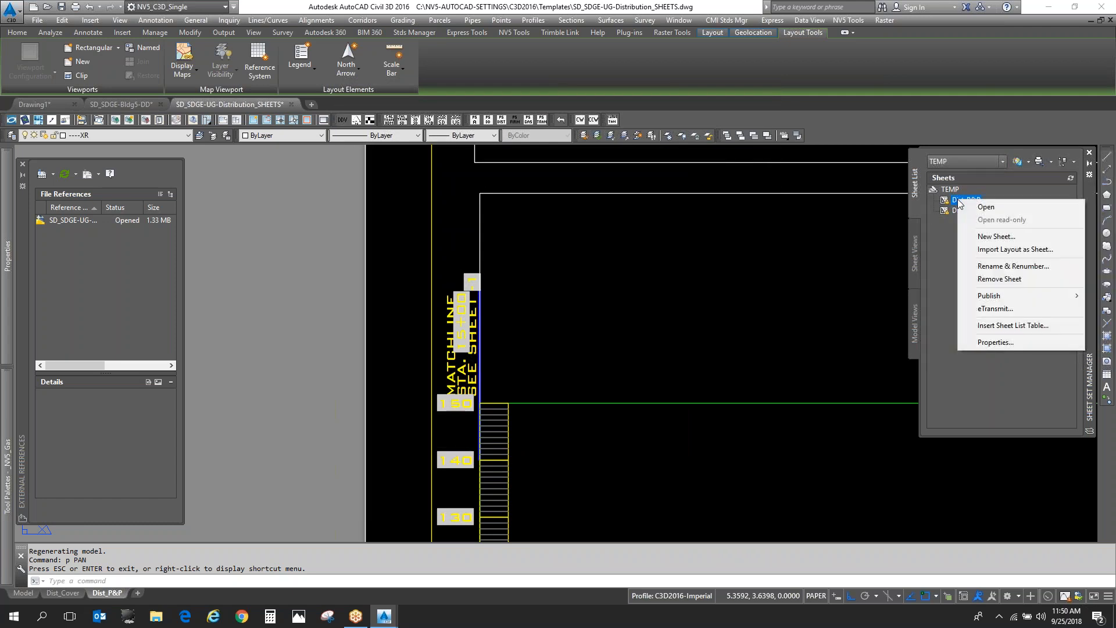
left_click(1040, 271)
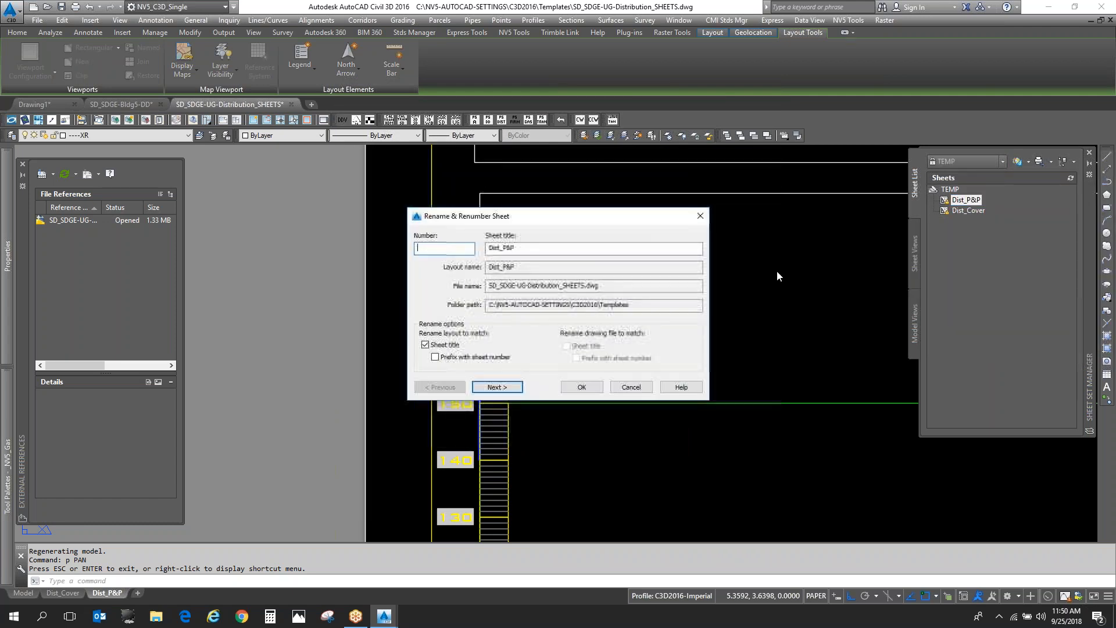
type("2")
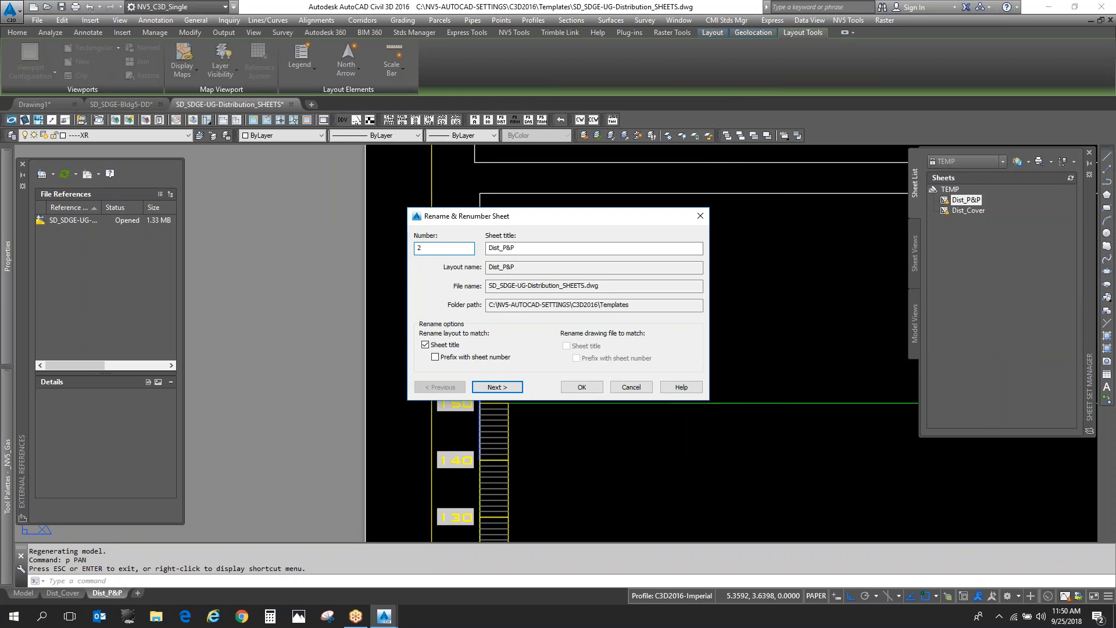
key("Return")
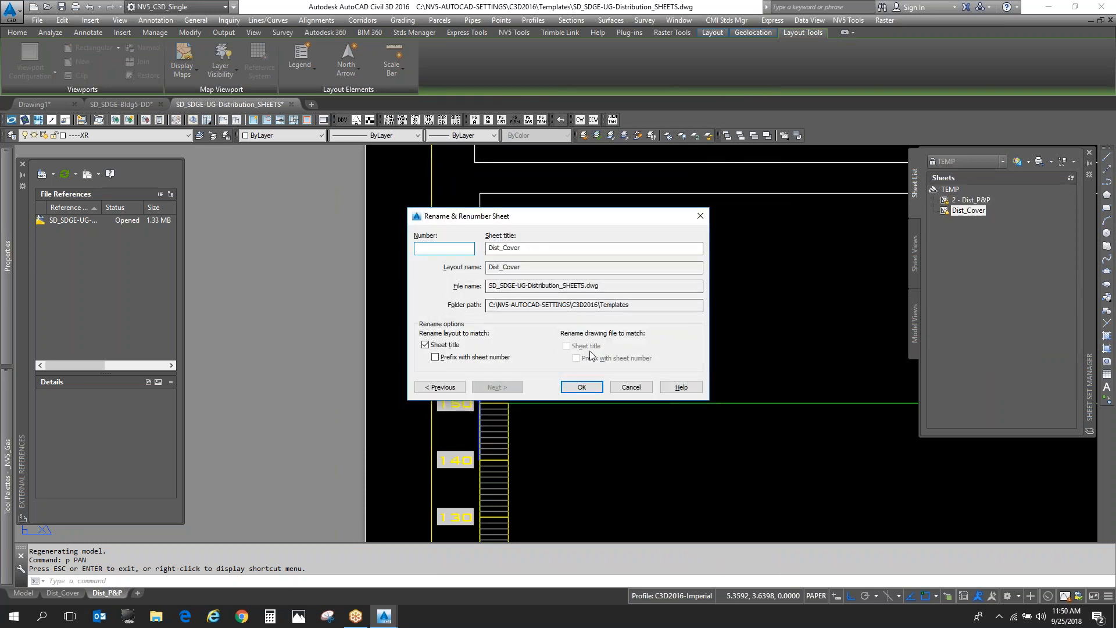
type("1")
left_click(579, 391)
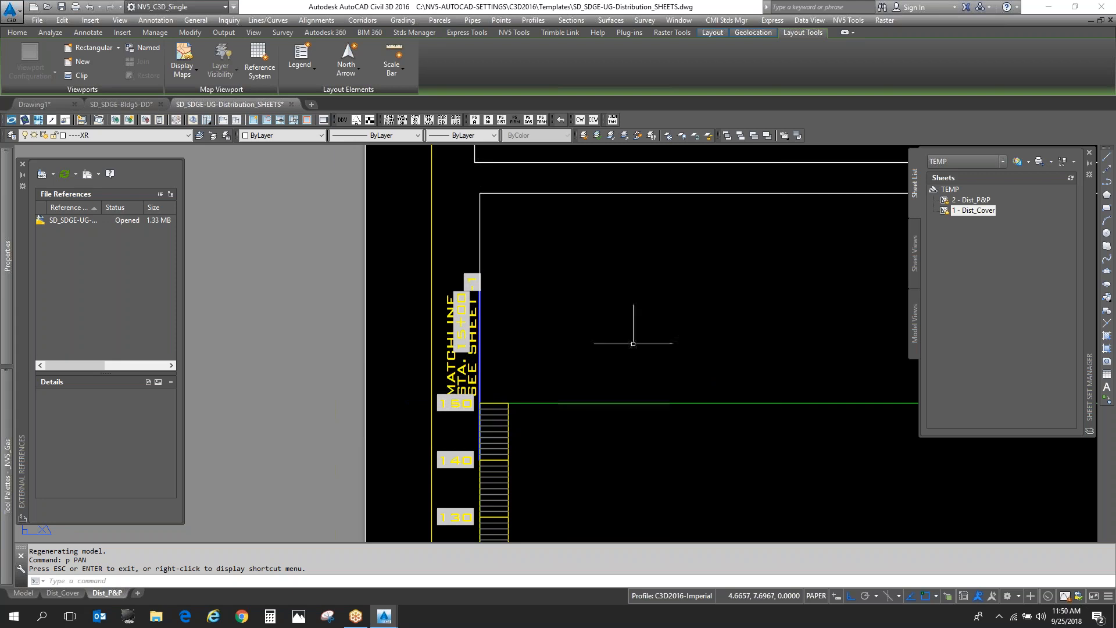
- Regenerate the layout and check the sheet references in the beginning matchline labels of the plan and profile views
scroll(523, 305, "up", 3)
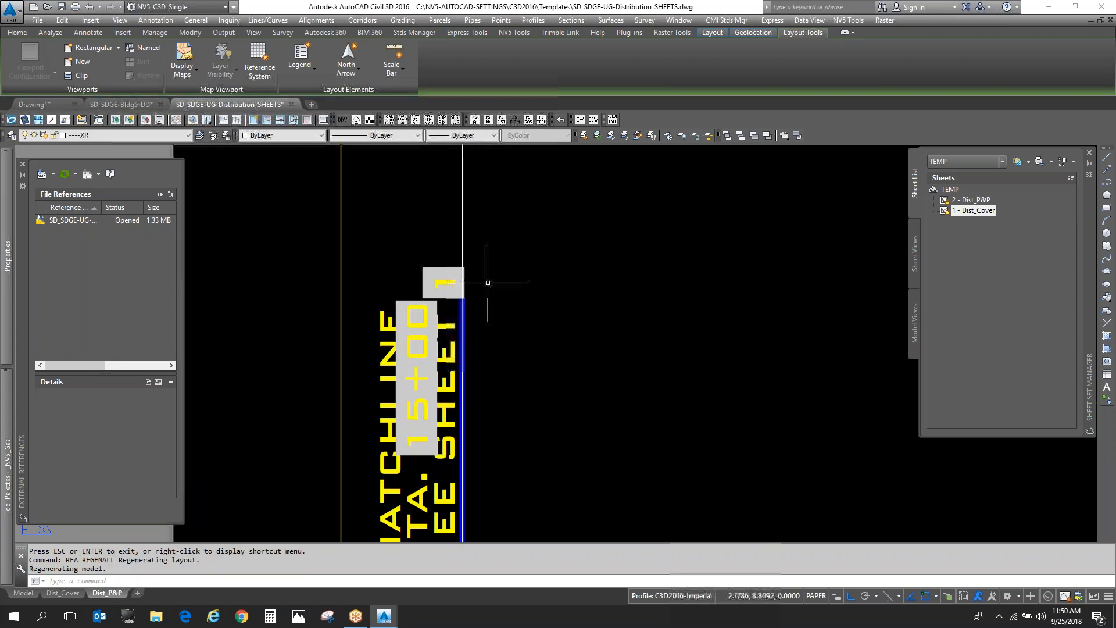
scroll(490, 274, "down", 4)
scroll(471, 264, "up", 4)
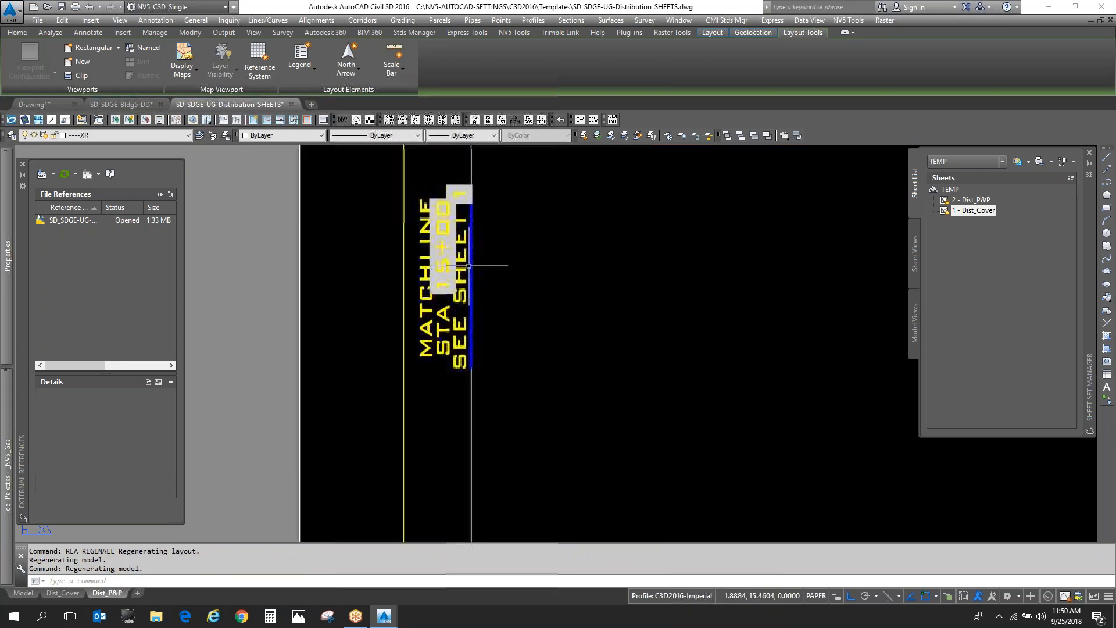
scroll(503, 291, "down", 3)
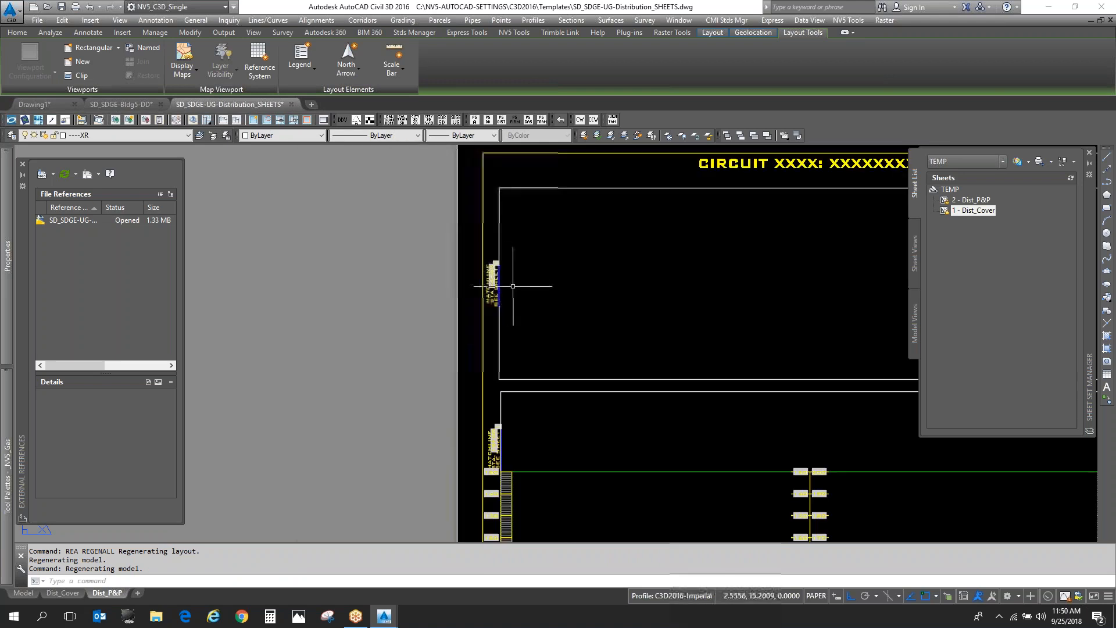
- Examine the profile grid's elevation and station labels, the profile title, and the title block's sheet number and sheet name
type("p")
key("Return")
left_click_drag(610, 491, 457, 261)
scroll(642, 311, "up", 5)
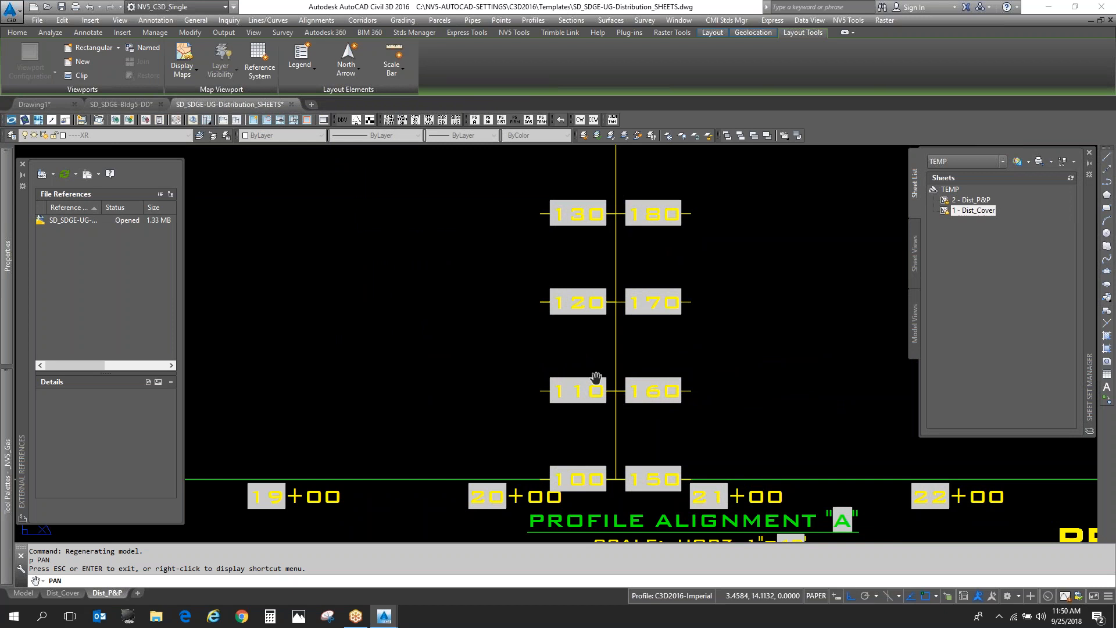
left_click_drag(702, 391, 550, 384)
scroll(470, 342, "down", 5)
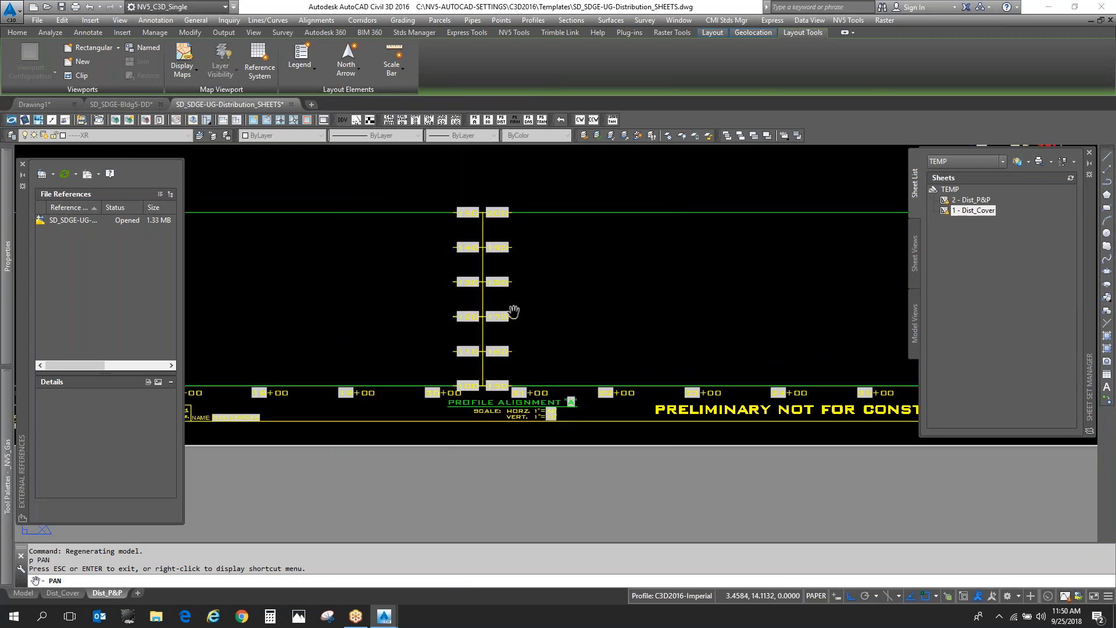
left_click_drag(732, 305, 403, 269)
scroll(707, 349, "up", 4)
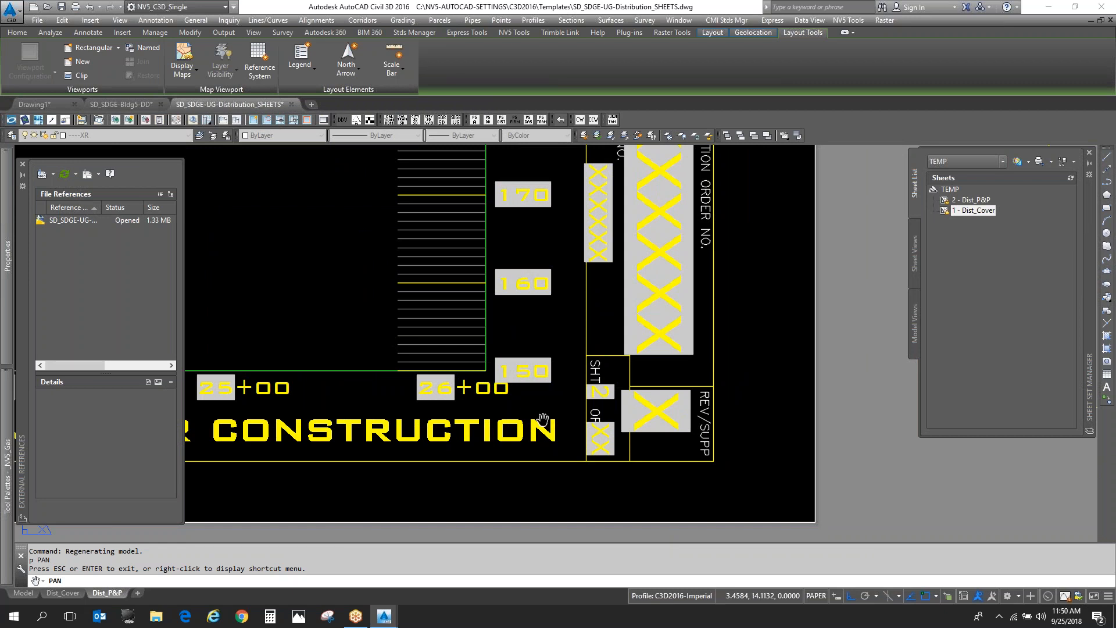
scroll(675, 365, "down", 6)
mouse_move(427, 386)
left_mouse_down()
mouse_move(485, 371)
mouse_move(886, 352)
left_mouse_up()
scroll(506, 342, "up", 6)
left_click_drag(392, 370, 371, 417)
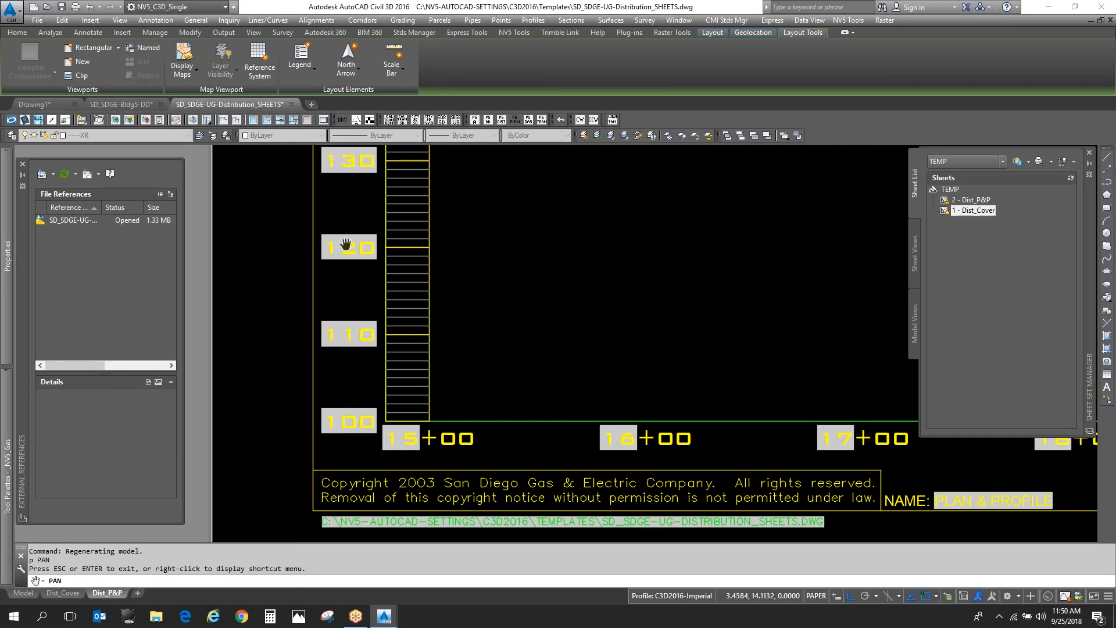
- Override the uppermost elevation label on the profile grid's beginning side (ELEV_L_6) with the plain value 200
scroll(530, 266, "down", 3)
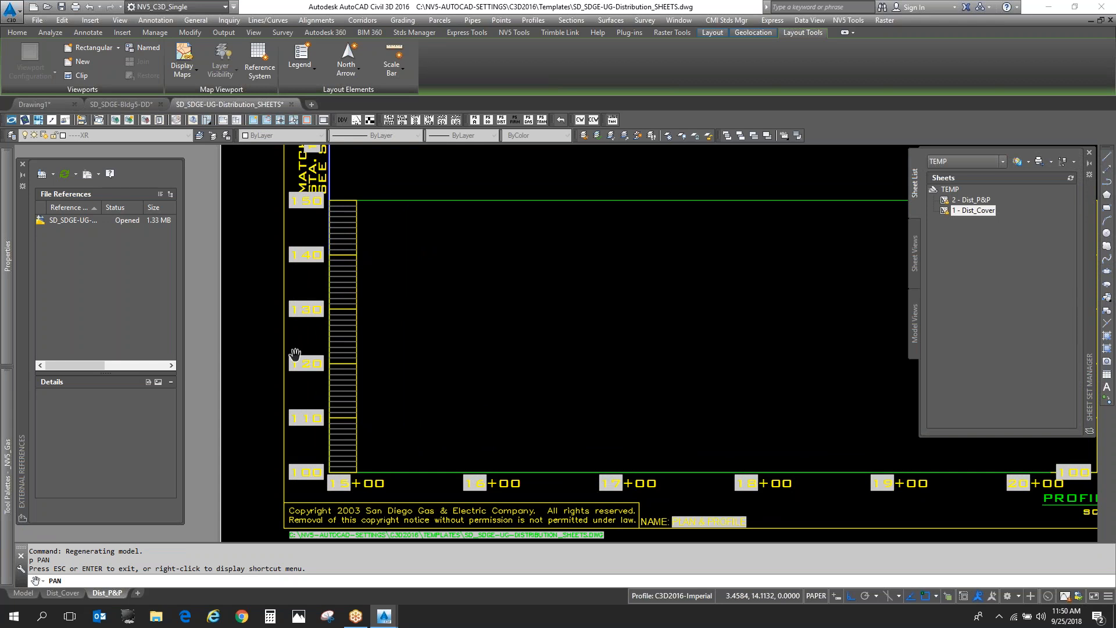
key("Escape")
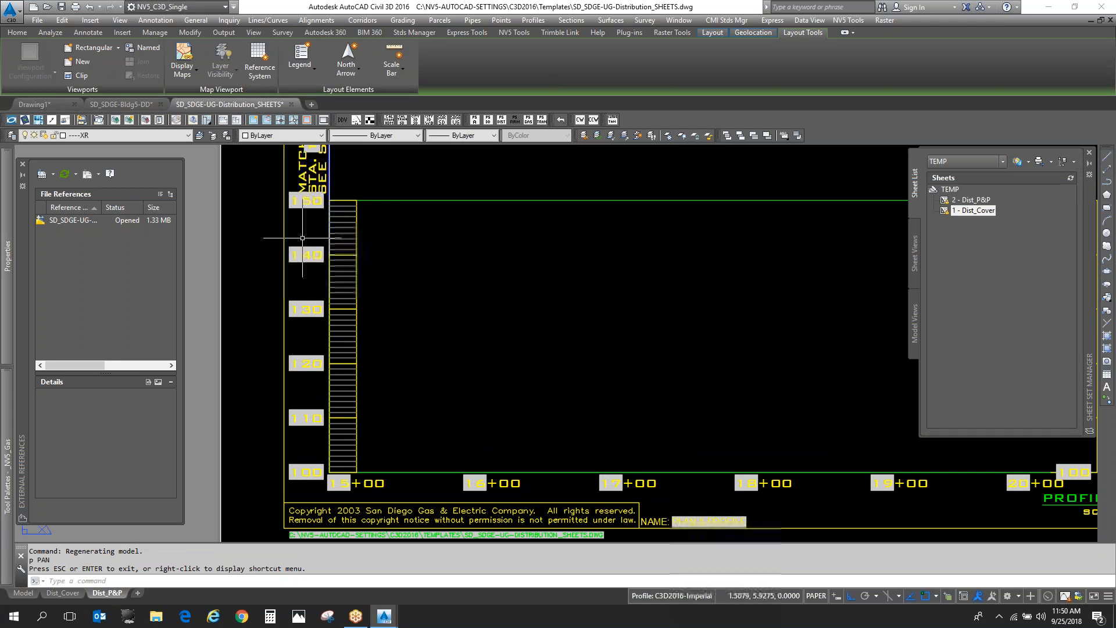
double_click(305, 201)
scroll(602, 328, "up", 3)
left_click(576, 300)
left_click(538, 355)
left_click_drag(539, 355, 221, 349)
type("200")
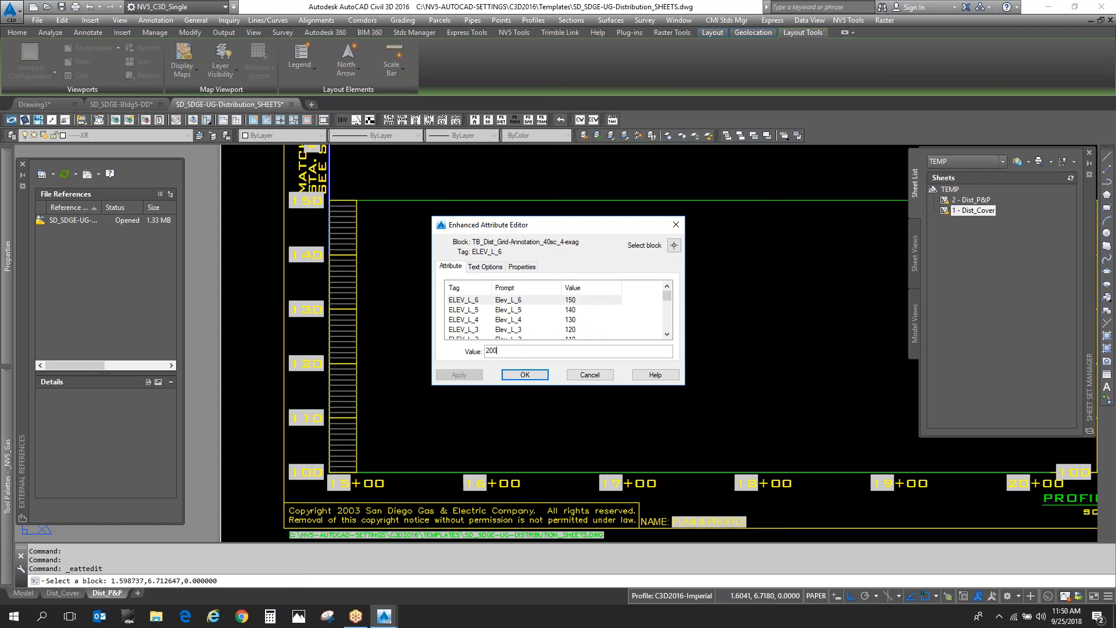
key("Return")
left_click(520, 375)
key("Escape")
key("Escape")
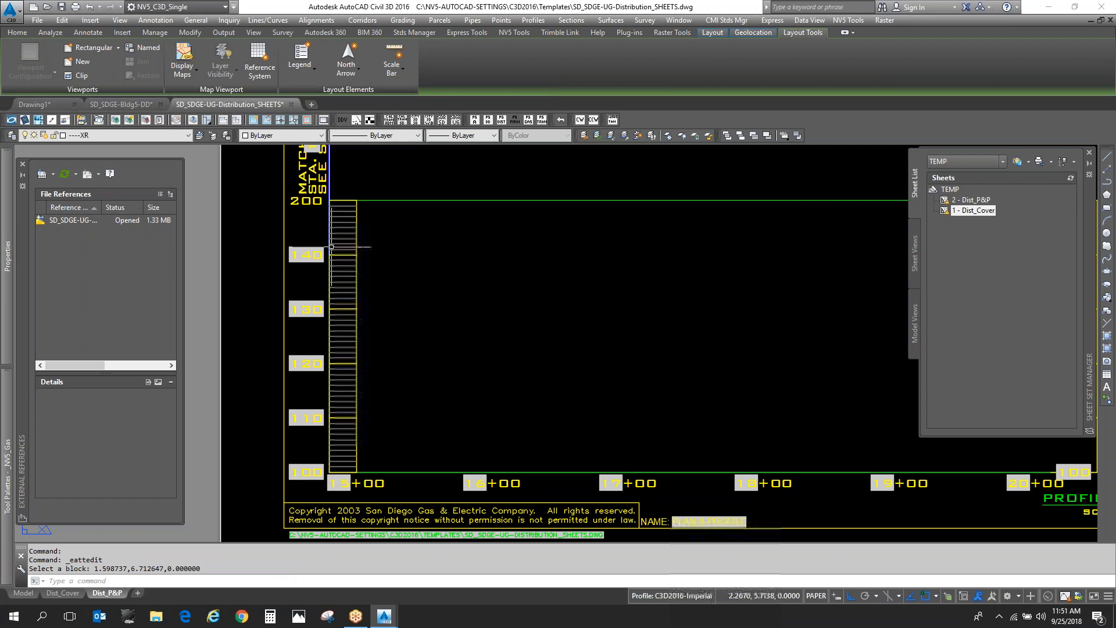
- Examine the CurrentSheetCustom field's custom properties, including PROFILE ELEVATION LEFT, for the ELEV_L_6 attribute without applying a field
double_click(308, 203)
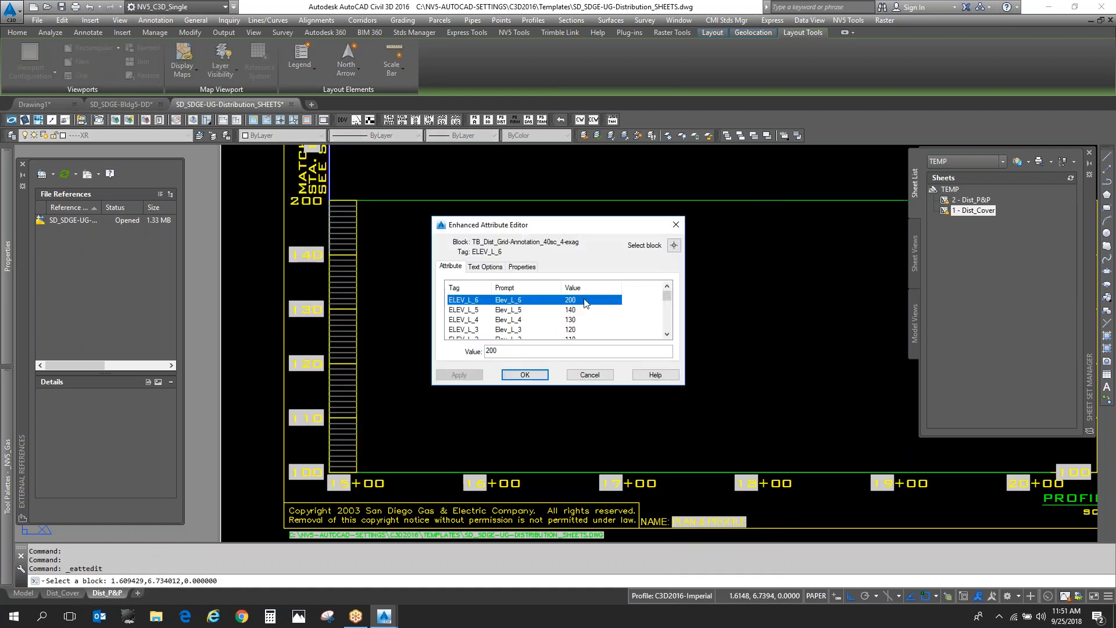
right_click(493, 353)
left_click(563, 437)
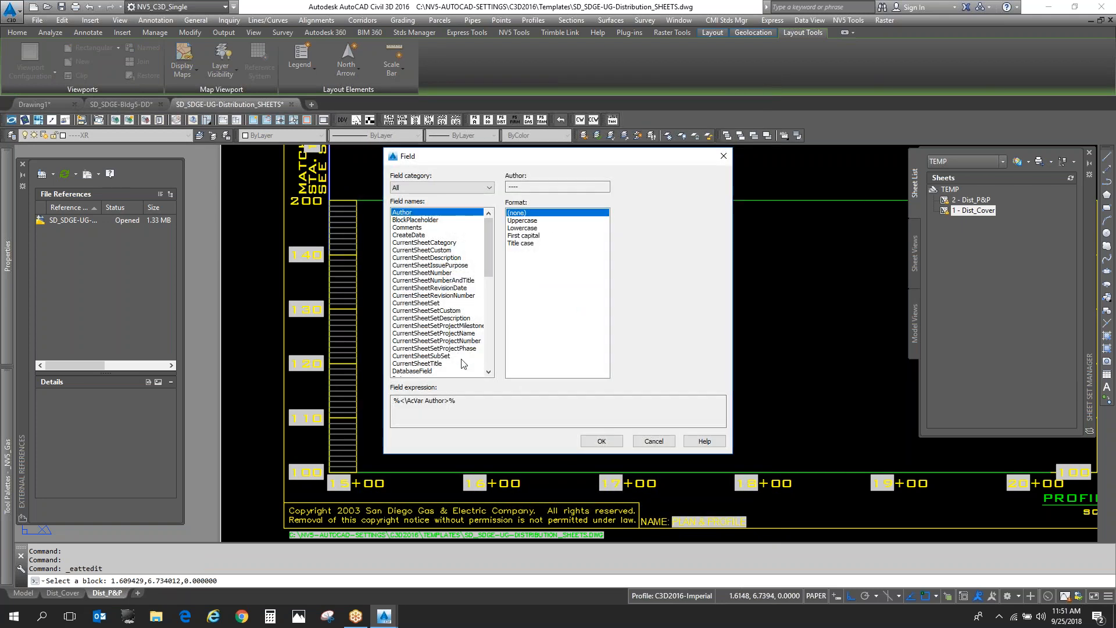
left_click(446, 250)
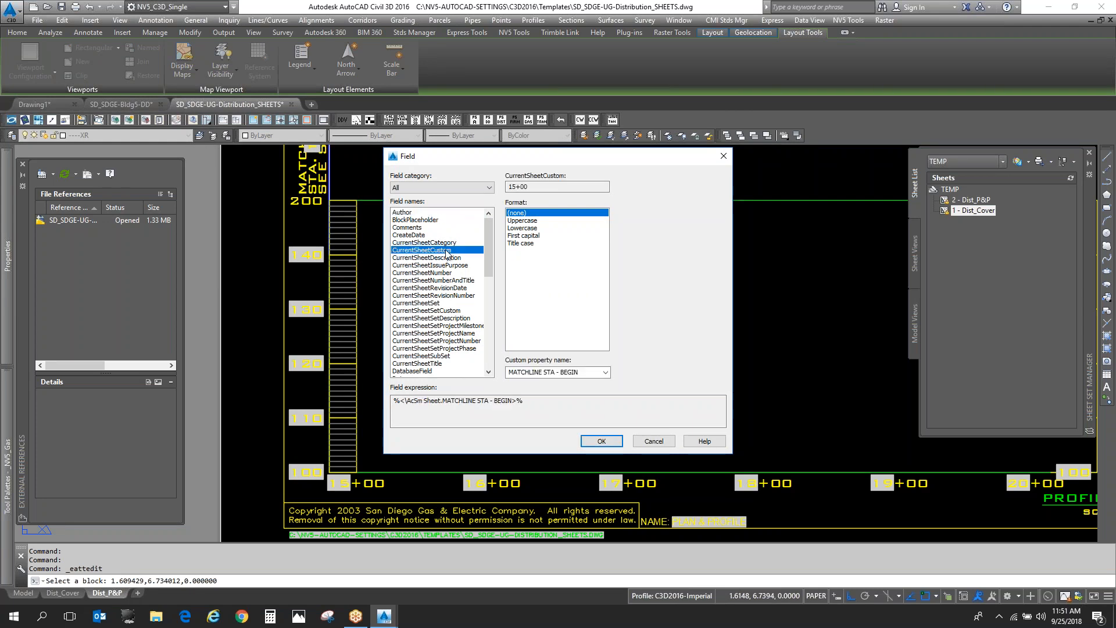
left_click(606, 372)
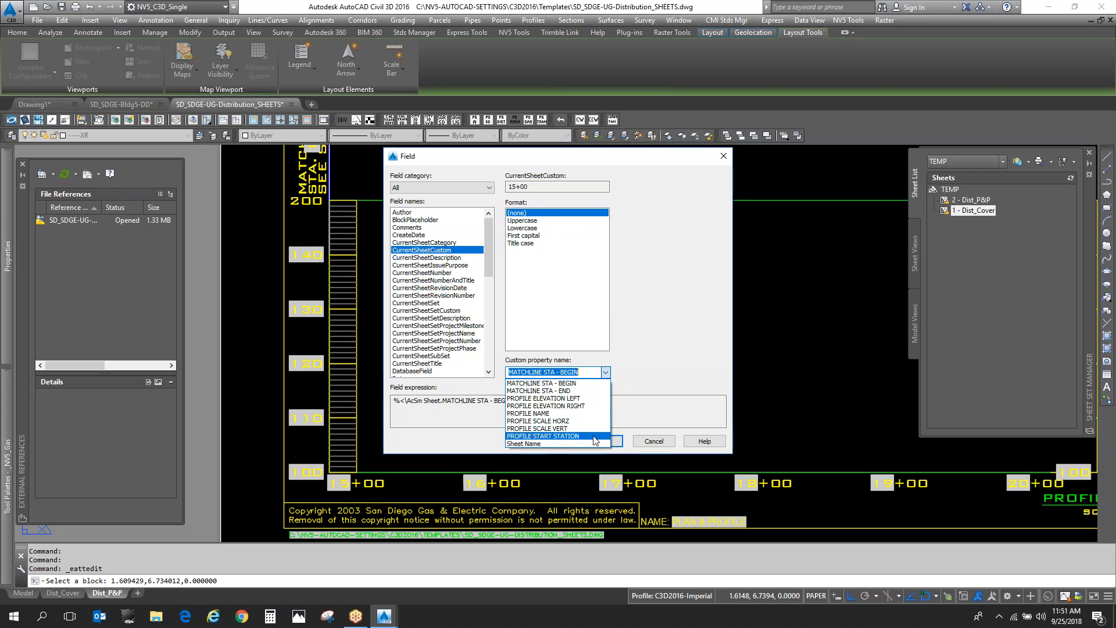
left_click(588, 399)
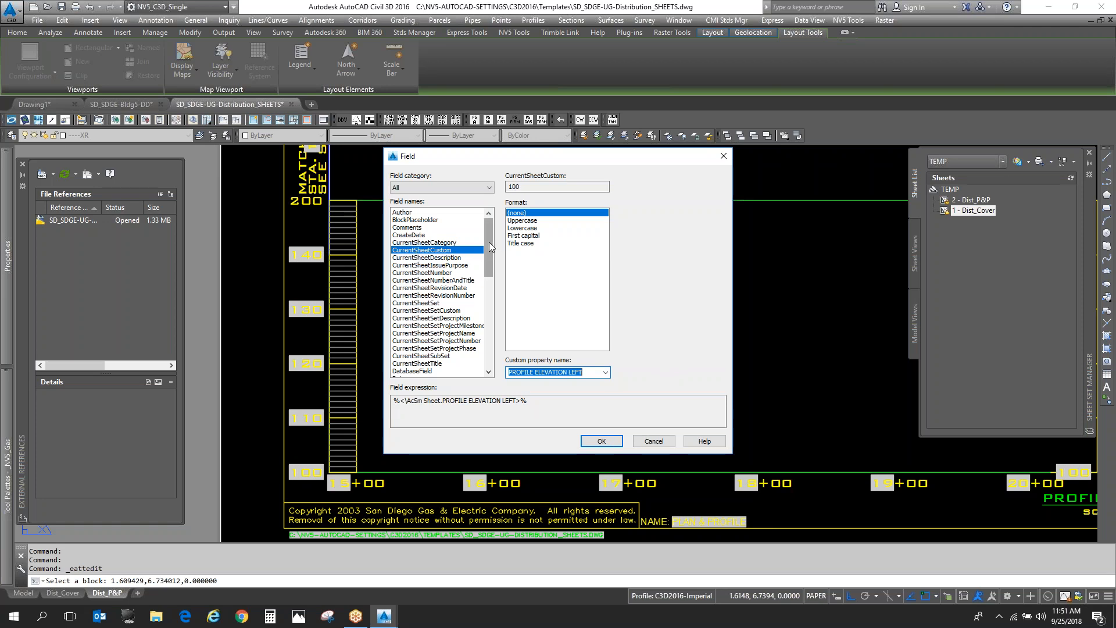
left_click(470, 187)
left_click(469, 187)
left_click_drag(489, 255, 490, 286)
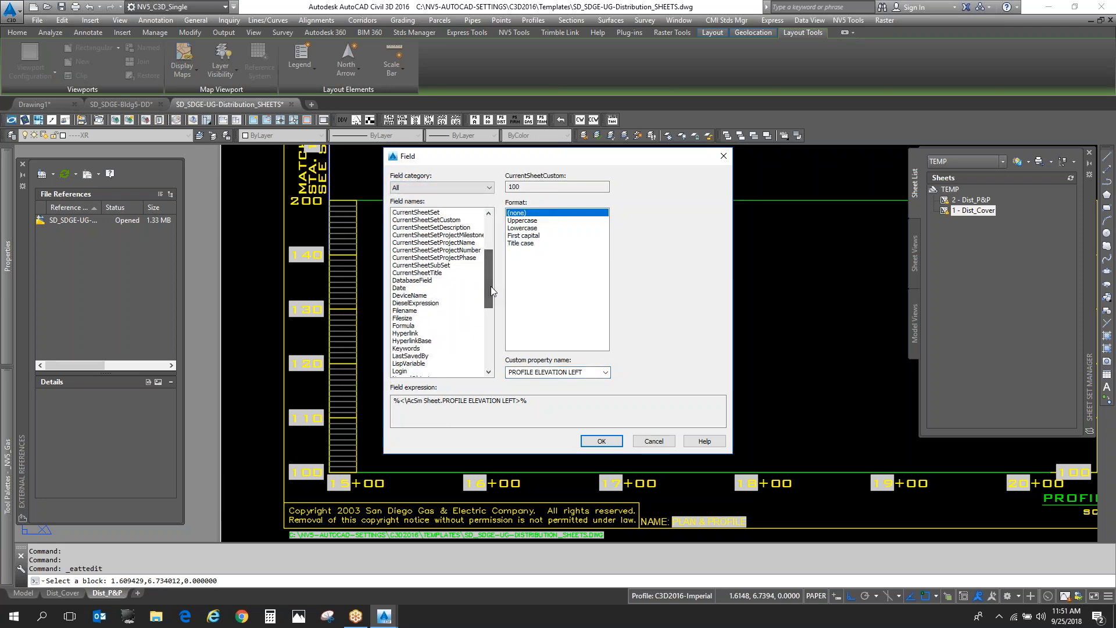
left_click(653, 441)
left_click(589, 374)
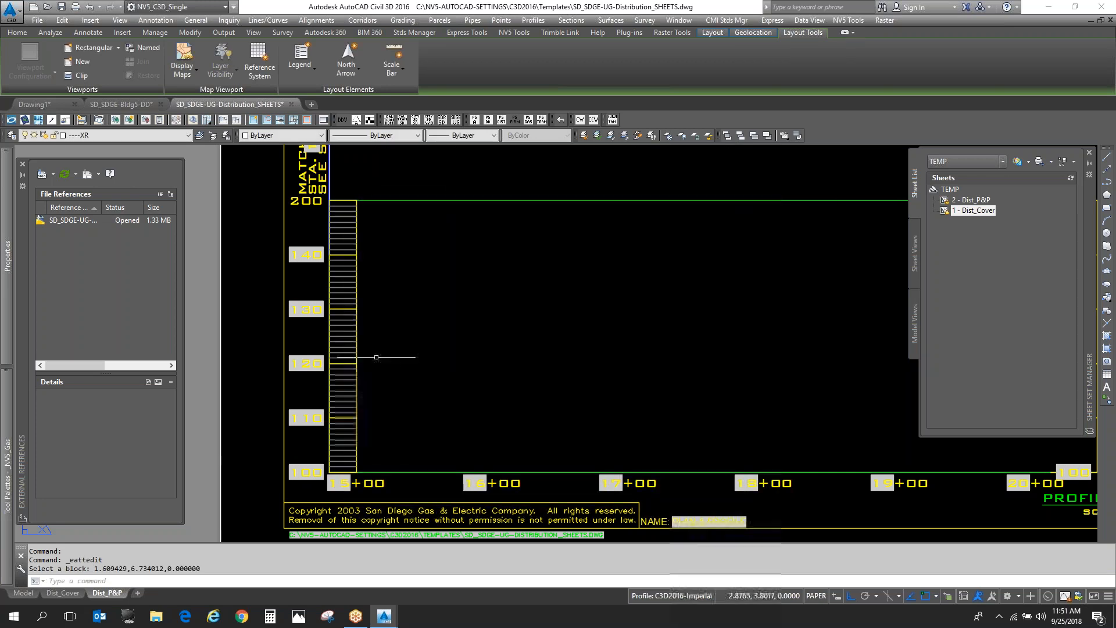
- Erase the profile grid annotation block that contains the overridden elevation label
scroll(360, 362, "down", 2)
left_click(361, 362)
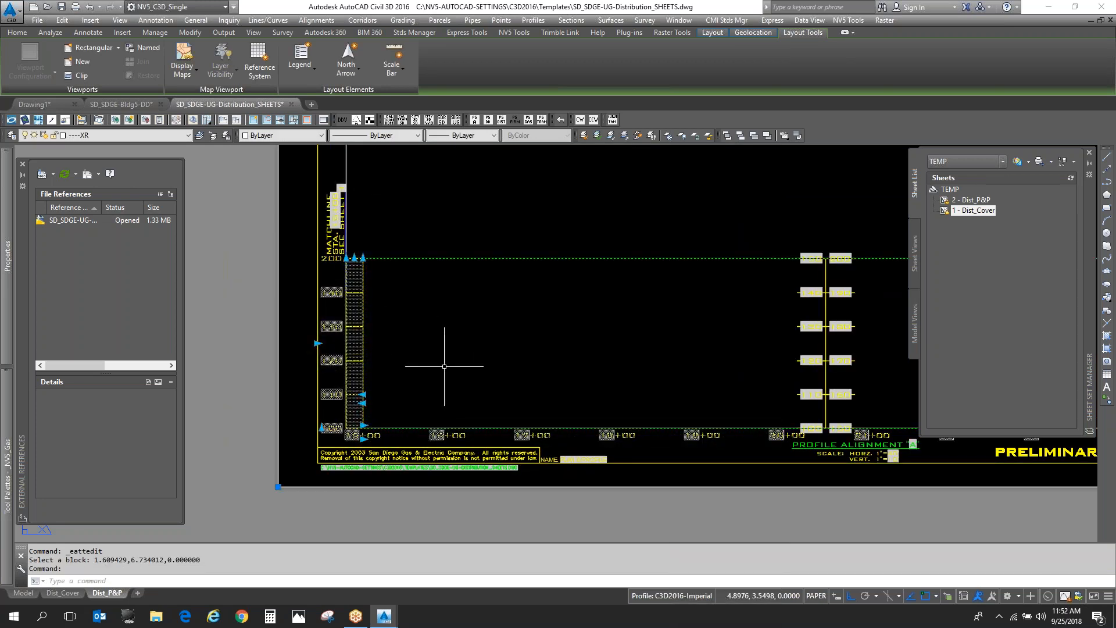
key("Delete")
- Insert the block TB_Dist_Grid-Annotation_40sc_4-exag at 0,0 with a scale of 1/40
type("I")
key("Return")
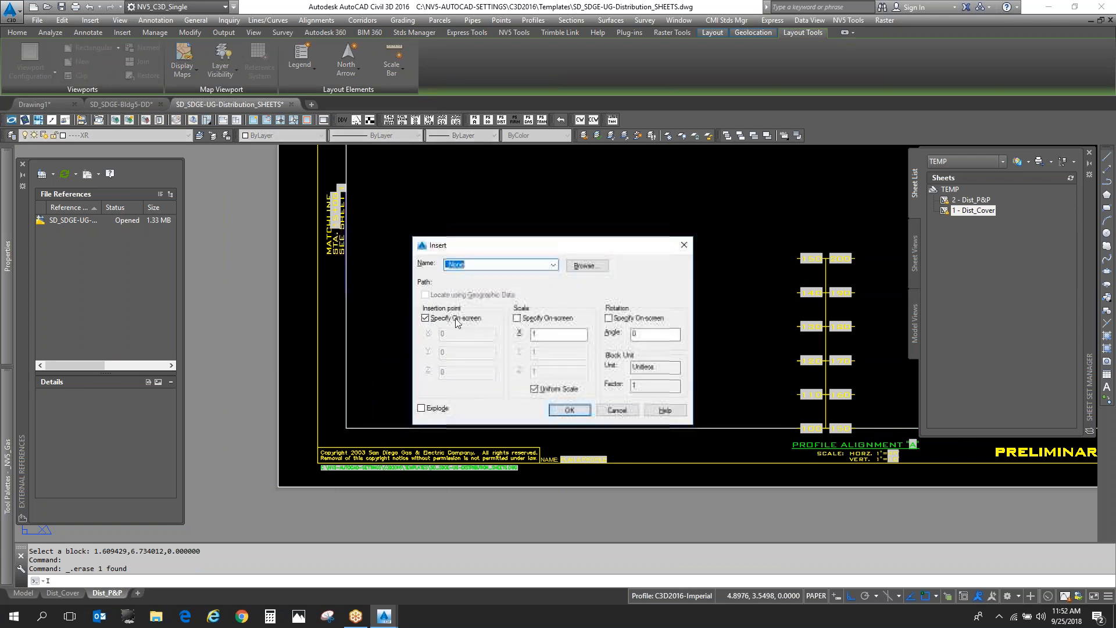
left_click(553, 264)
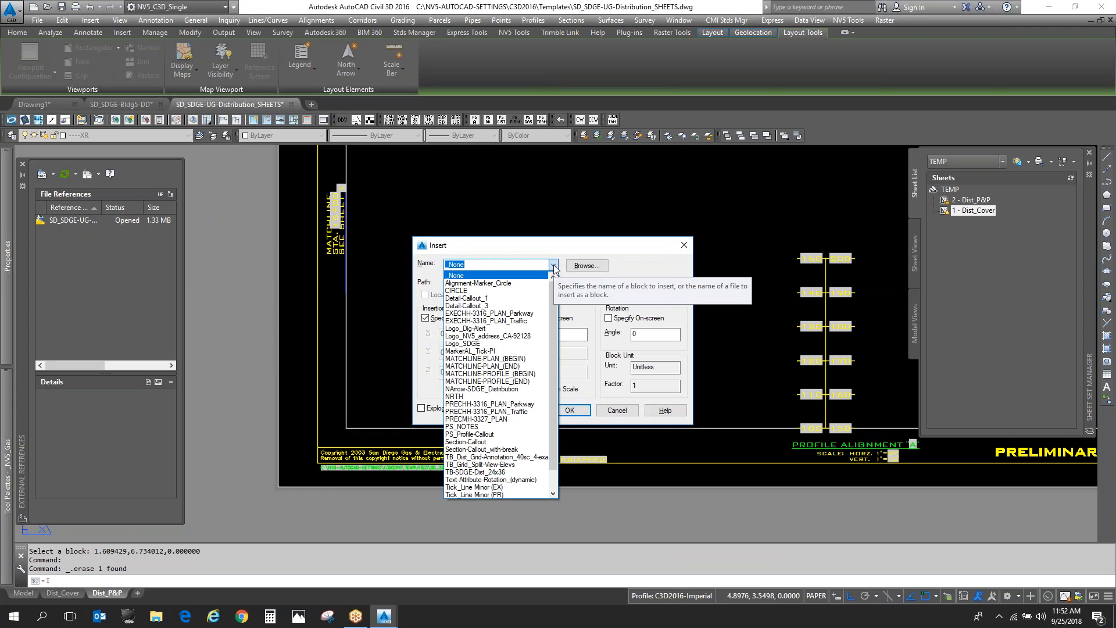
left_click(542, 458)
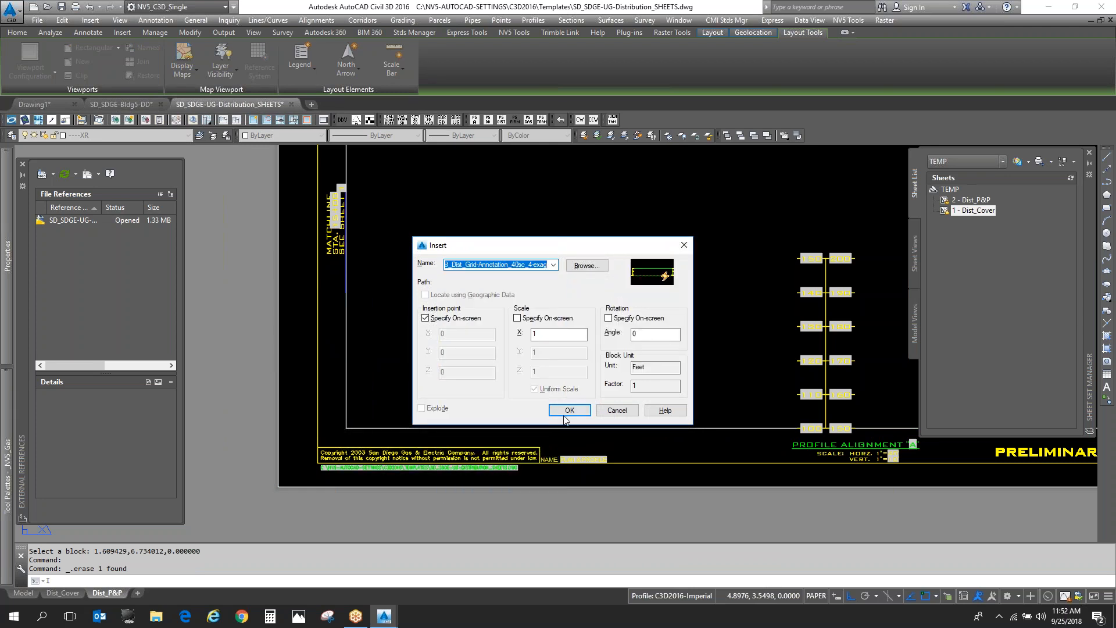
left_click(545, 325)
left_click(539, 320)
left_click(568, 336)
type("/40")
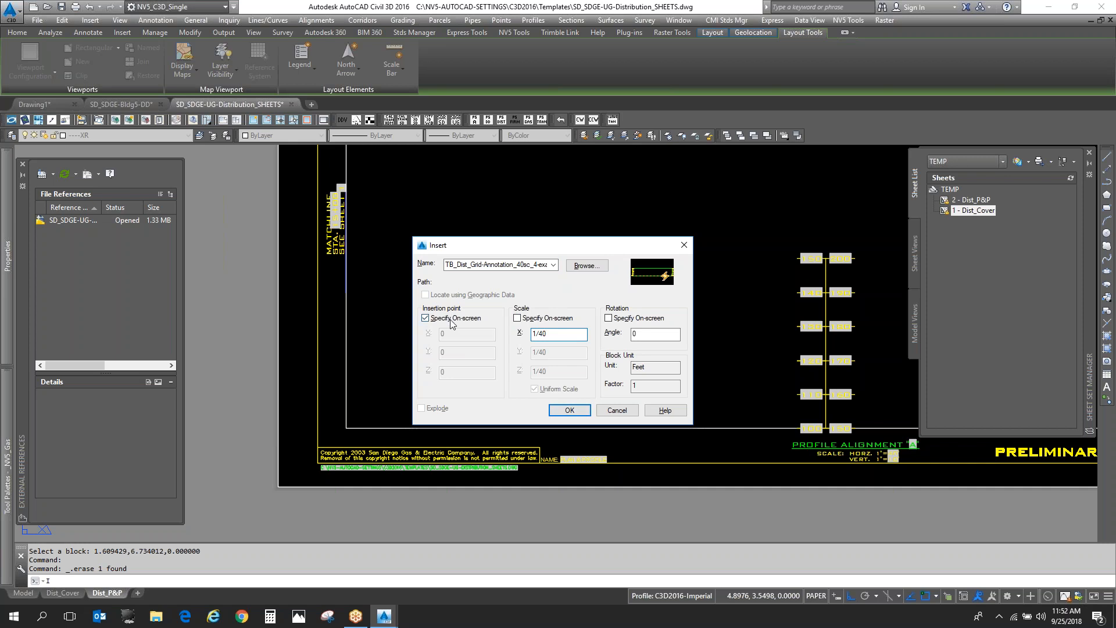
key("Return")
- Regenerate the layout with REGENALL and inspect the reinserted grid's elevation and station labels
scroll(361, 269, "up", 2)
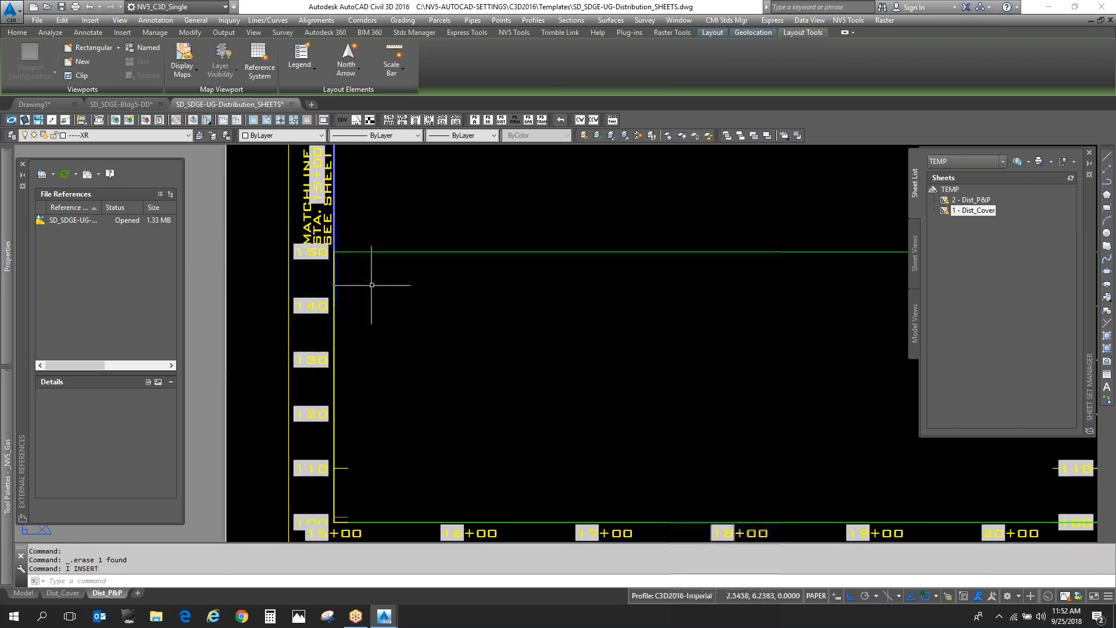
type("rea")
key("Return")
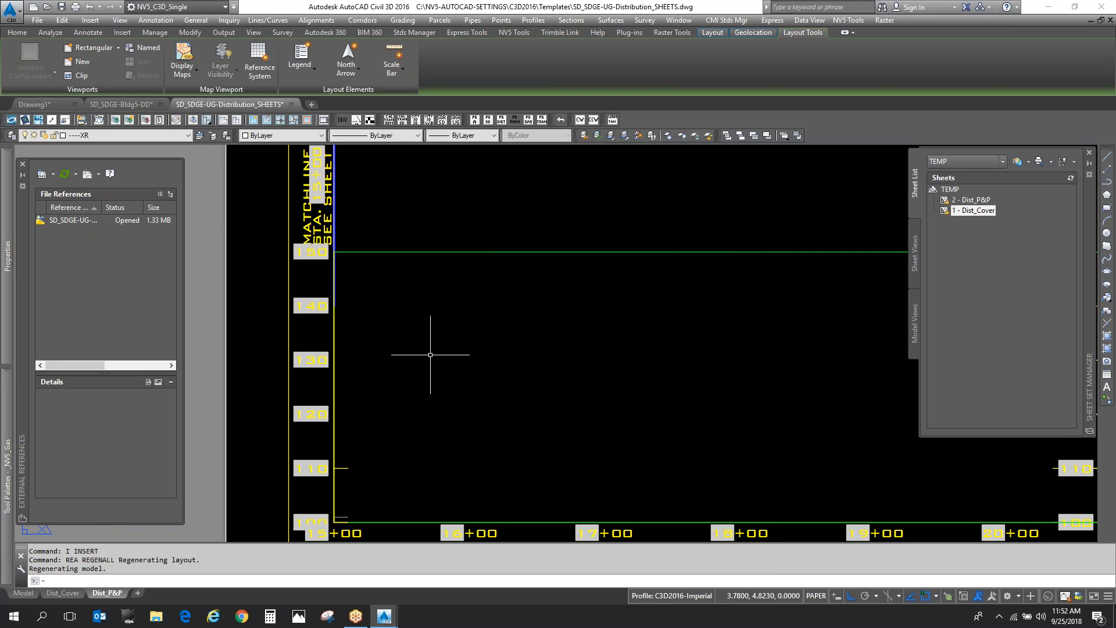
scroll(490, 324, "down", 1)
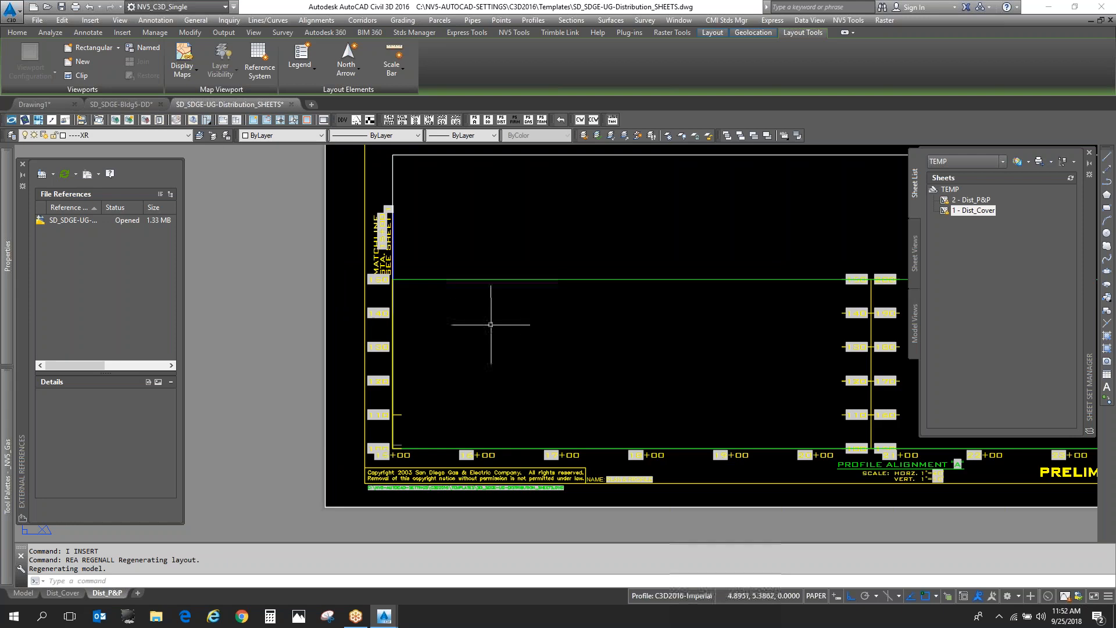
scroll(490, 324, "up", 3)
scroll(342, 260, "down", 2)
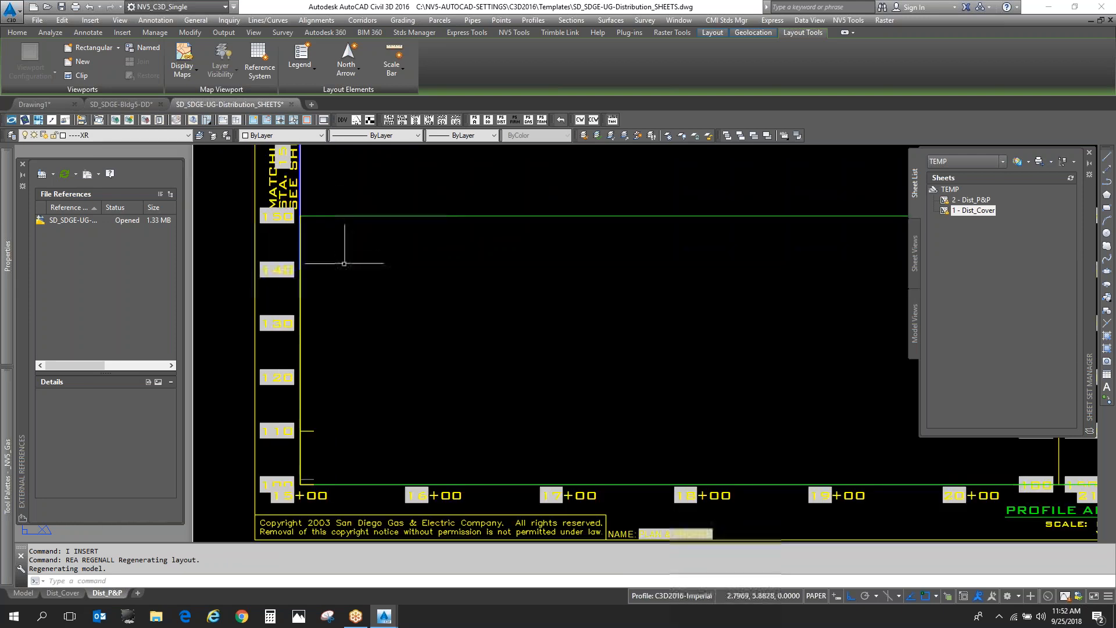
key("Escape")
key("Escape")
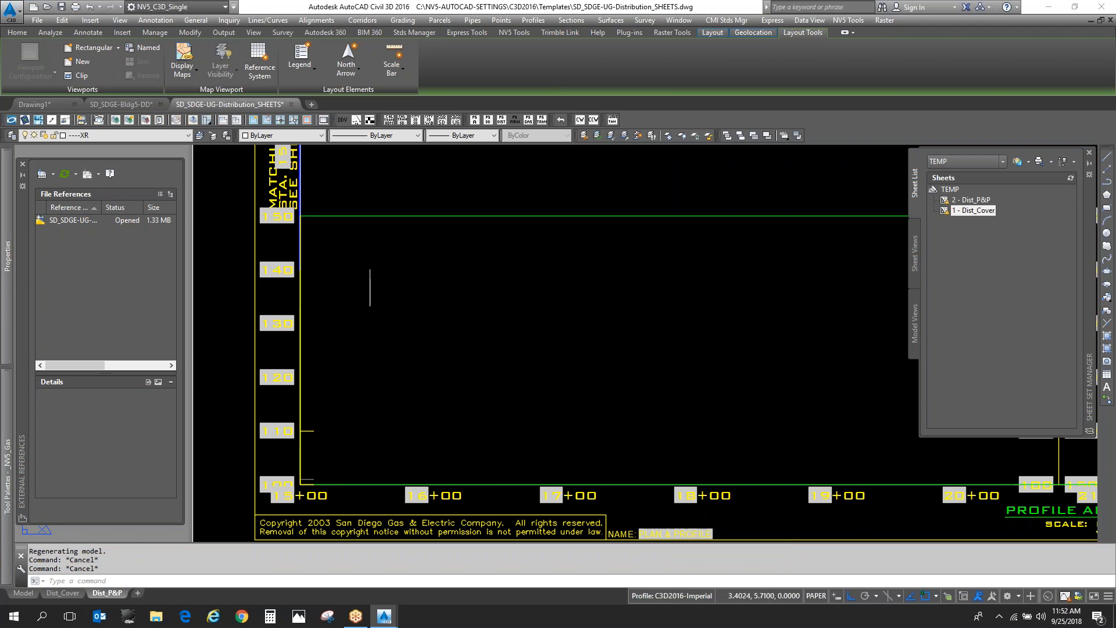
- Select the grid annotation block to examine its grips and field labels, and review the whole plan and profile sheet
scroll(339, 289, "down", 3)
scroll(314, 289, "up", 2)
left_click(314, 288)
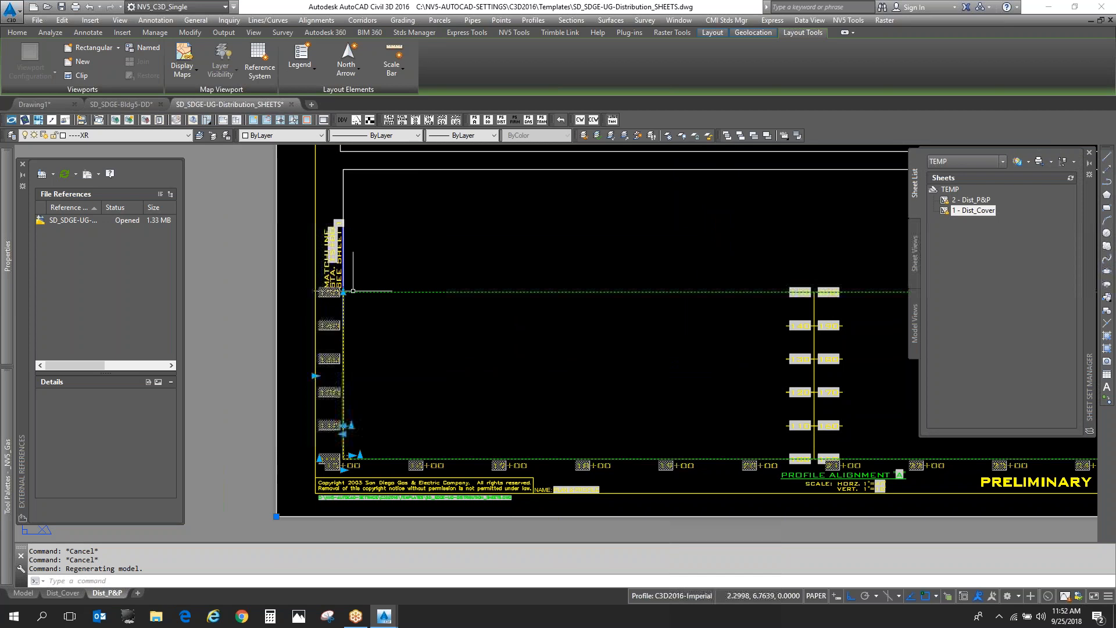
scroll(340, 443, "up", 4)
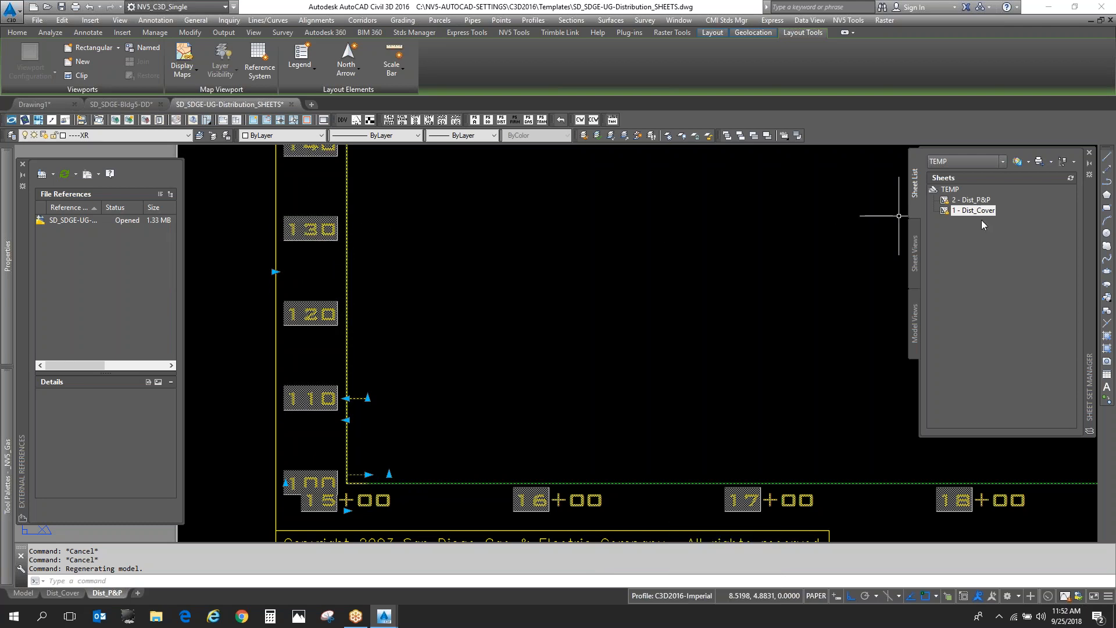
scroll(385, 384, "down", 4)
scroll(385, 383, "down", 4)
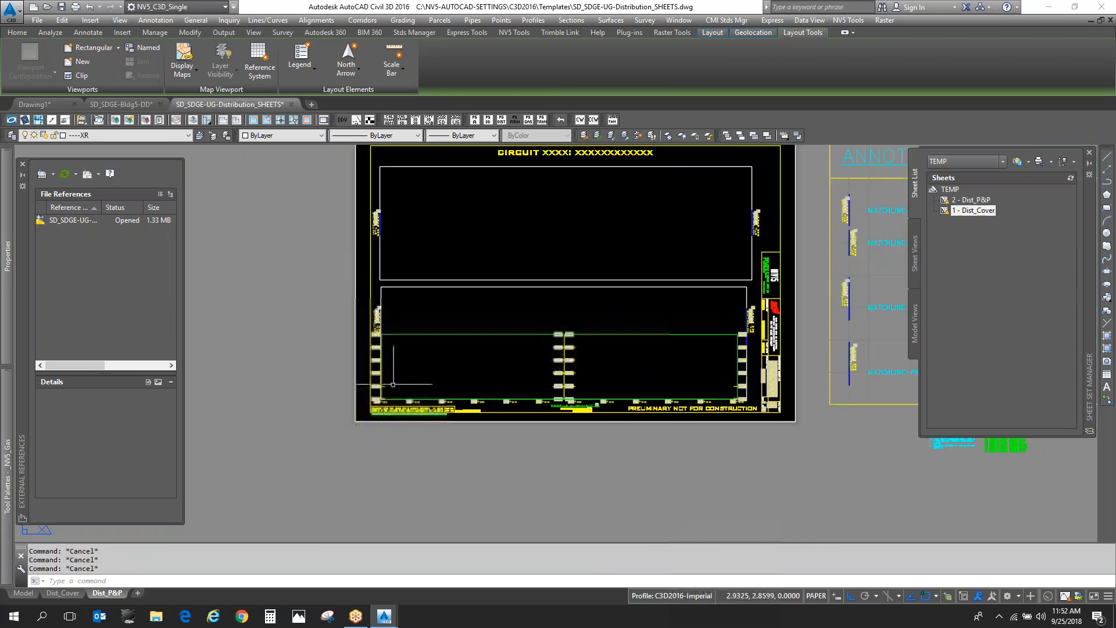
scroll(475, 373, "up", 4)
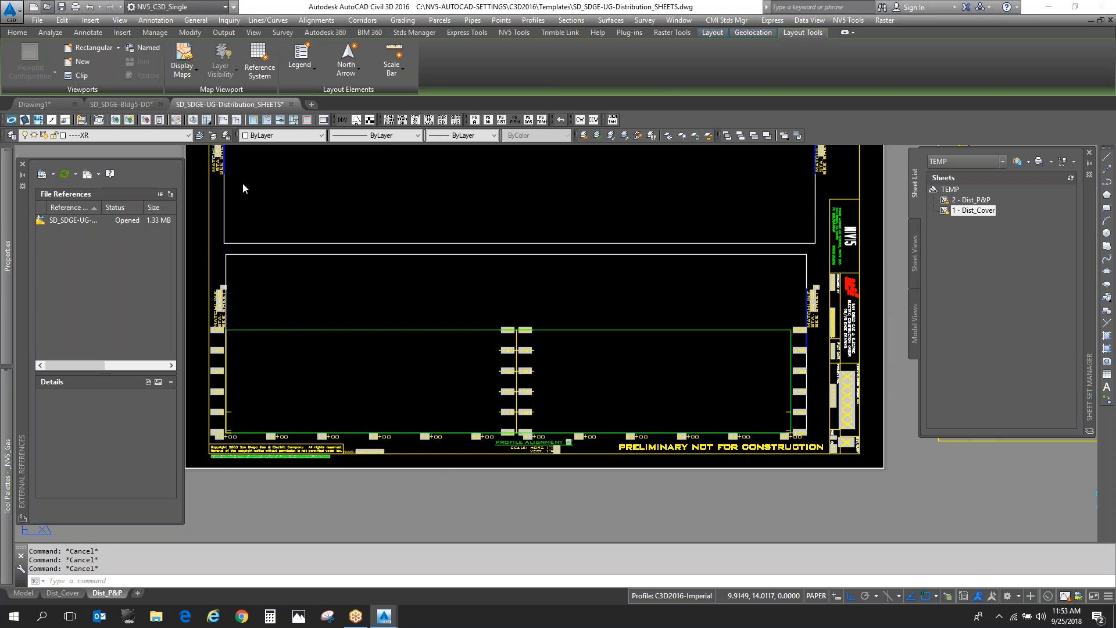
scroll(526, 239, "down", 4)
scroll(531, 256, "up", 12)
scroll(531, 258, "up", 2)
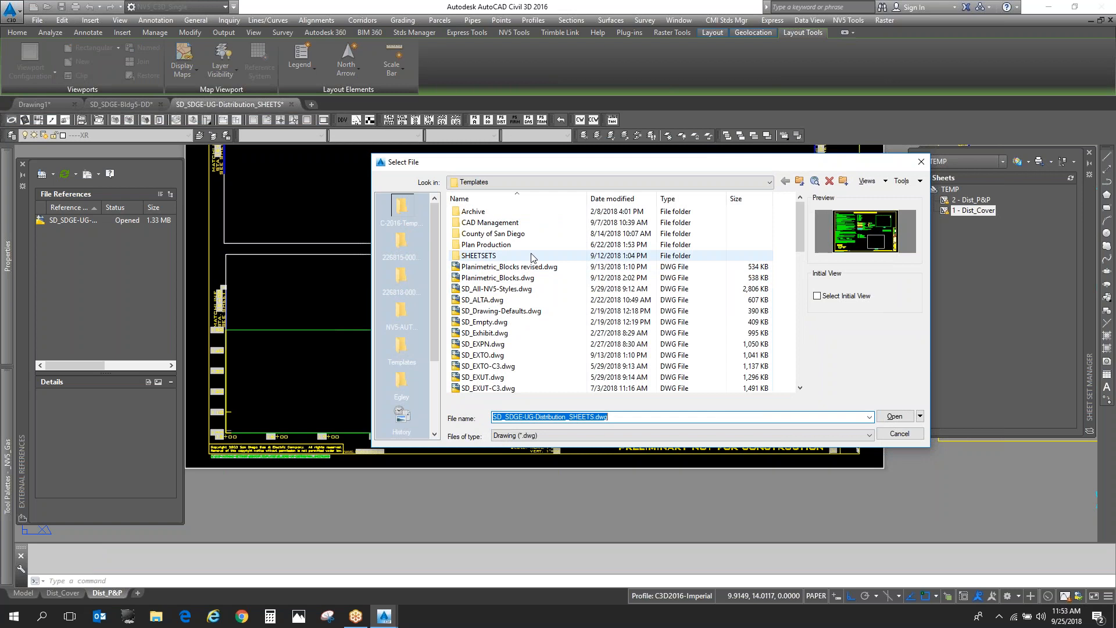
left_click(531, 256)
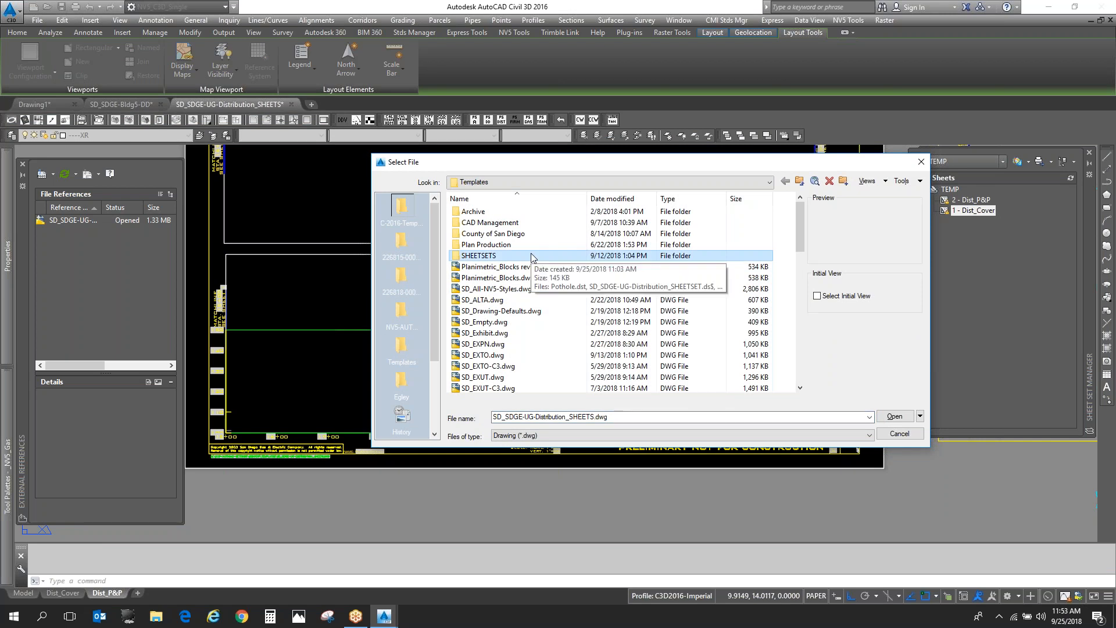
double_click(532, 255)
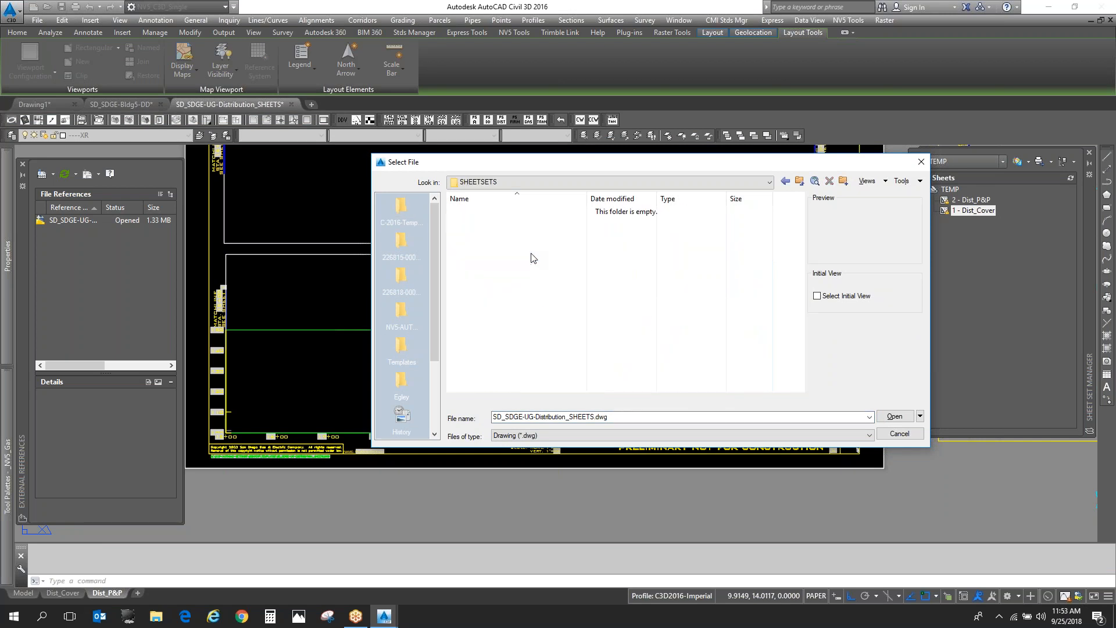
left_click(617, 435)
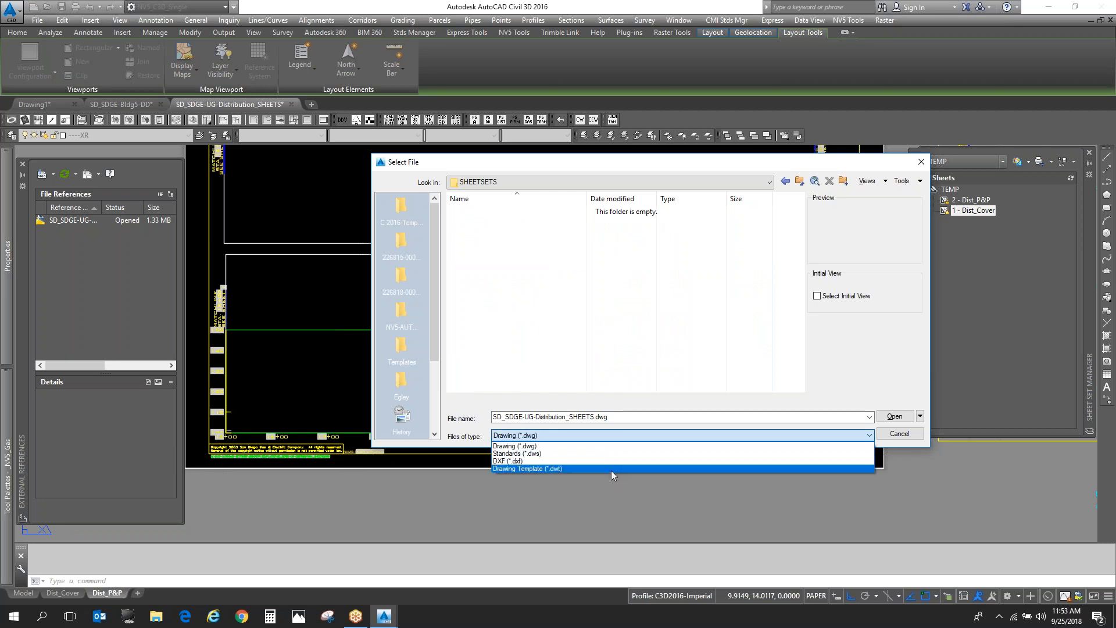
left_click(612, 468)
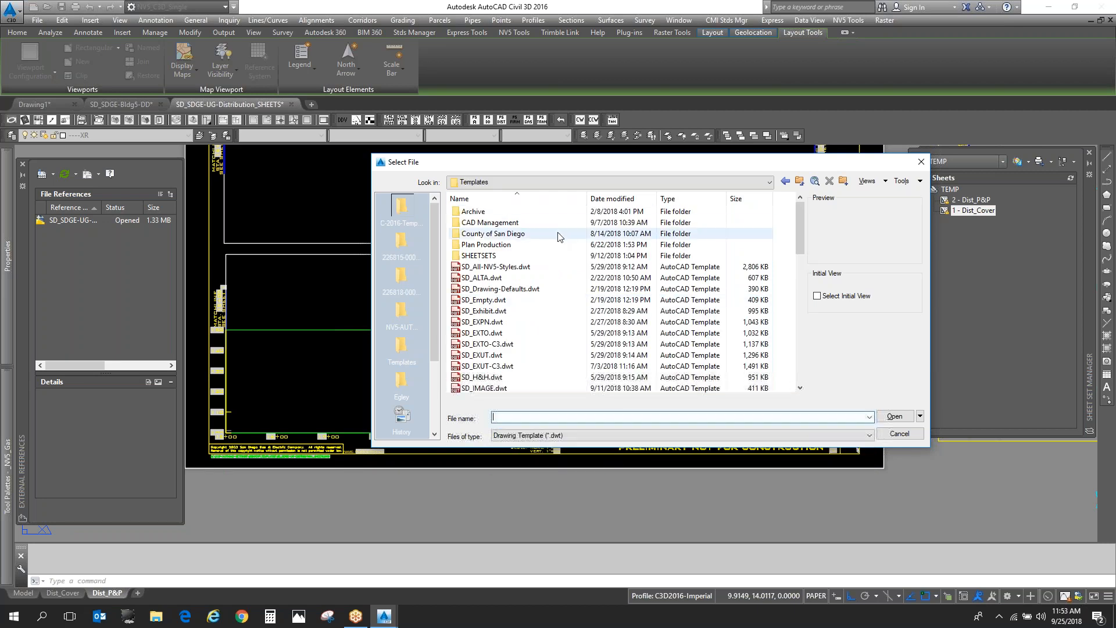
scroll(498, 322, "down", 3)
key("Escape")
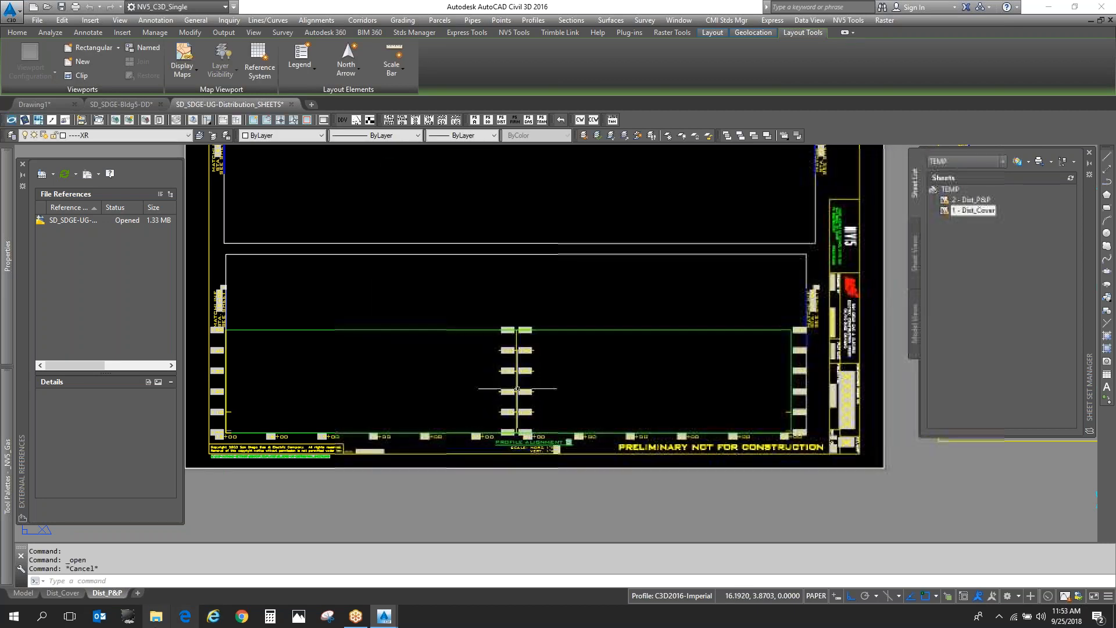
- Switch to File Explorer and view the sheet set templates in C:\NV5-AUTOCAD-SETTINGS\C3D2016\Templates\SHEETSETS, selecting the Sempra-Gas sheet set
left_click(154, 621)
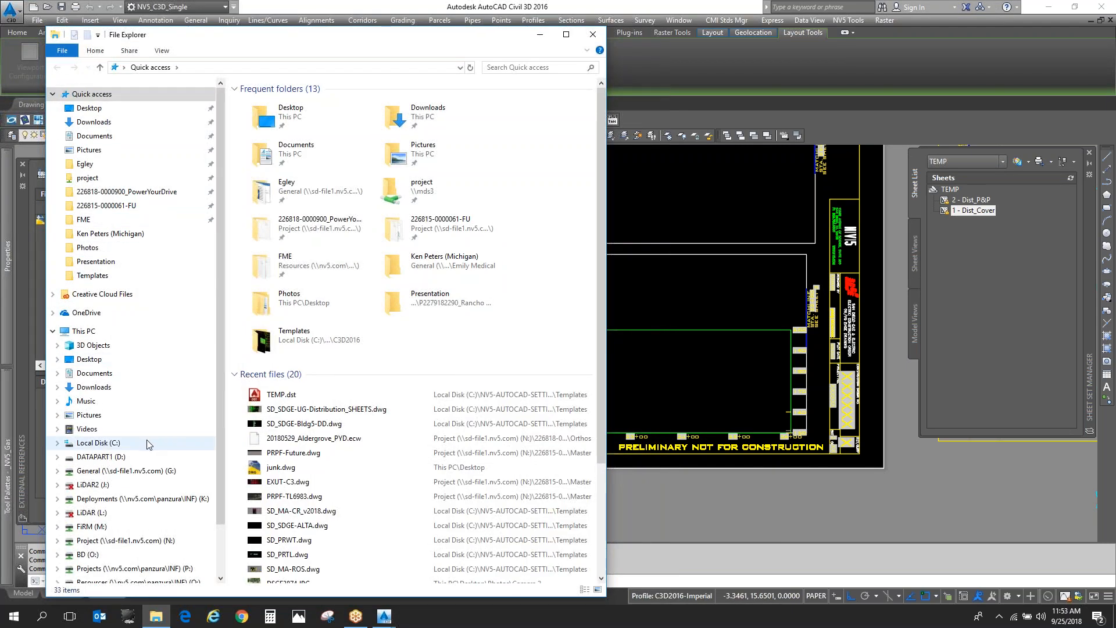
left_click(150, 448)
double_click(317, 288)
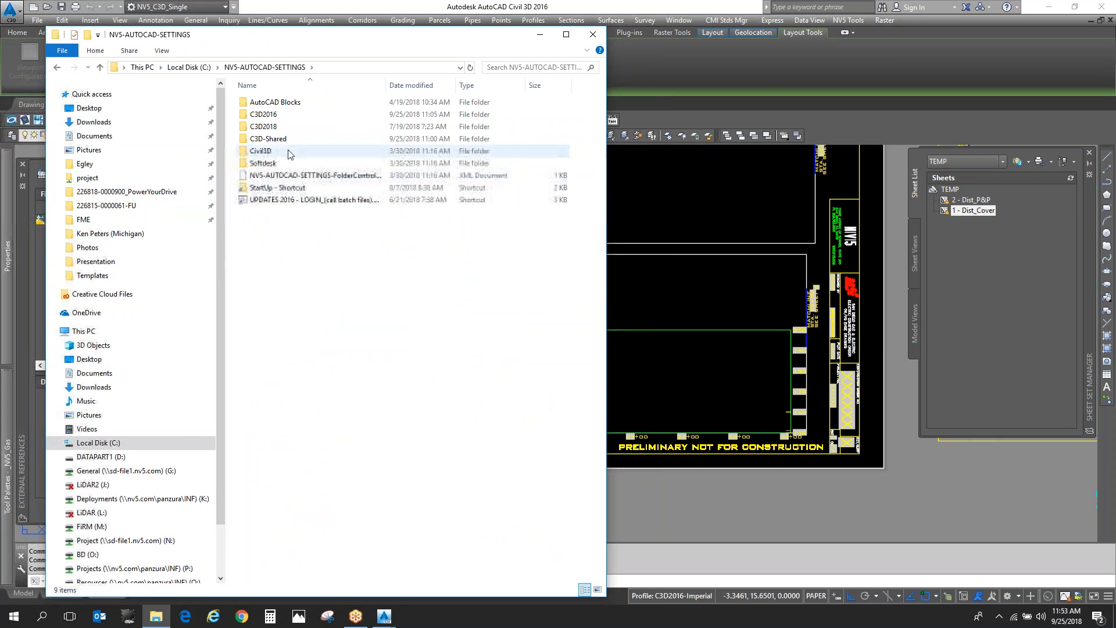
left_click(282, 119)
double_click(282, 119)
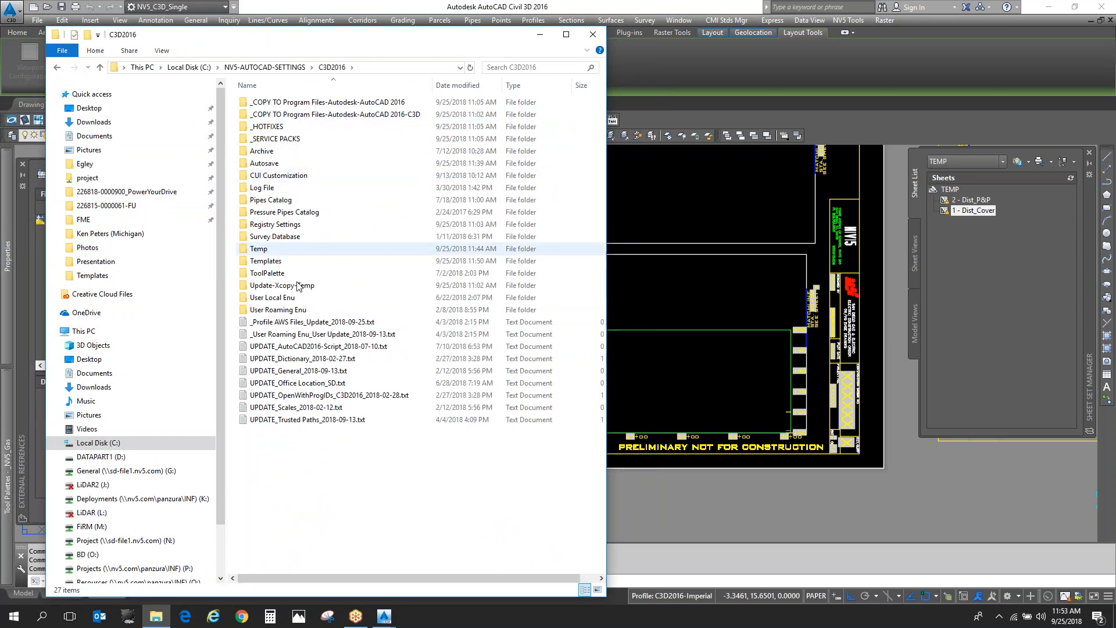
double_click(299, 266)
double_click(278, 151)
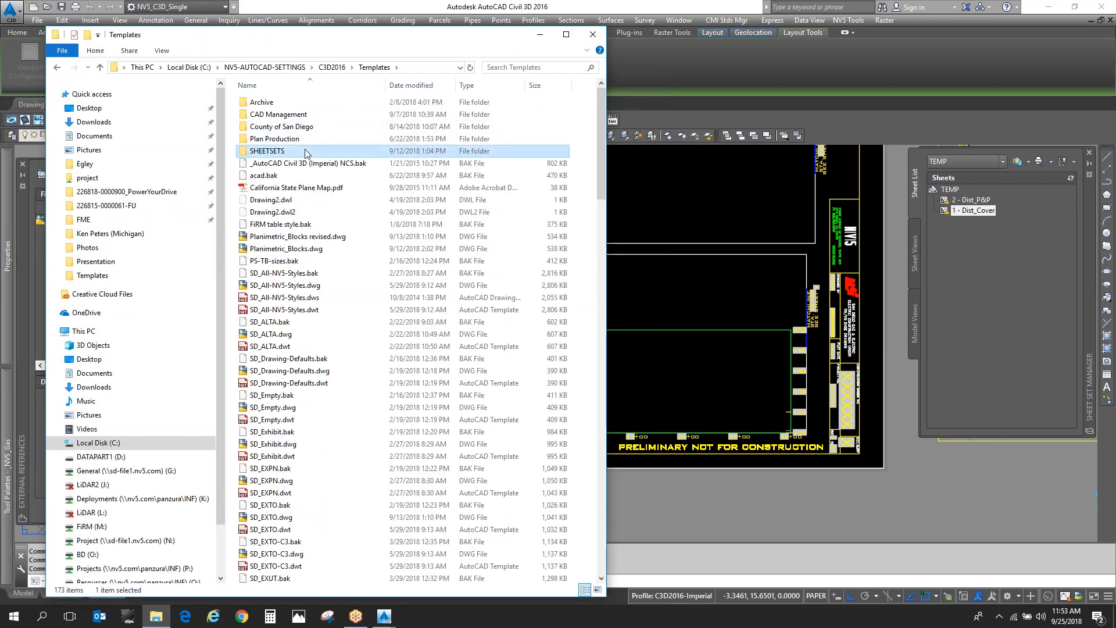
left_click(298, 176)
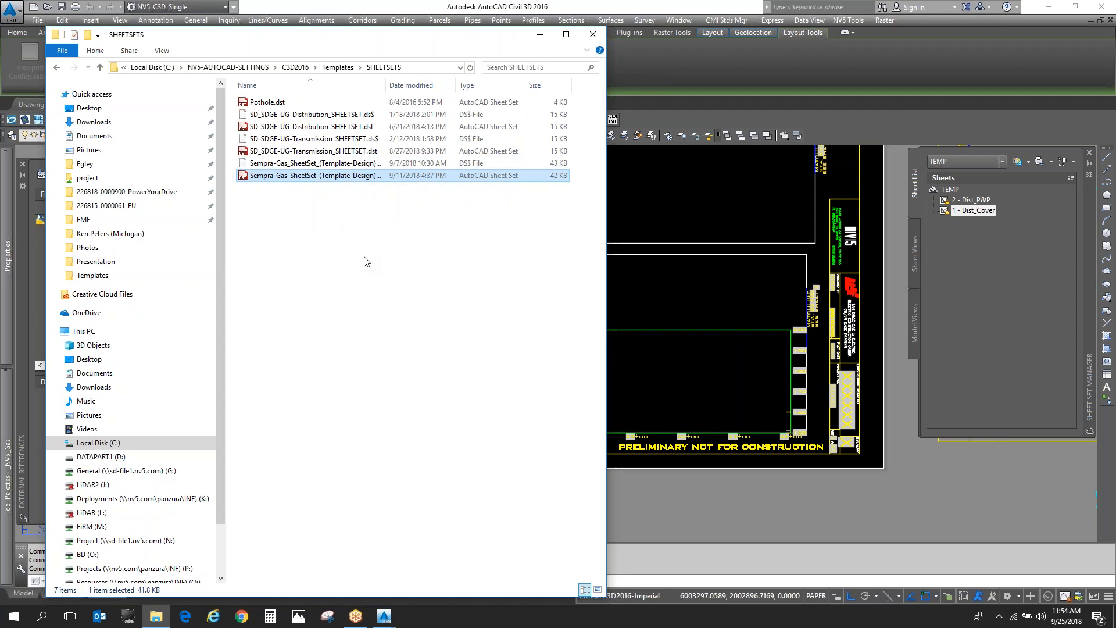
- Switch back to Civil 3D and start a new sheet set based on the example Sempra-Gas_SheetSet_(Template-Design)
left_click(655, 221)
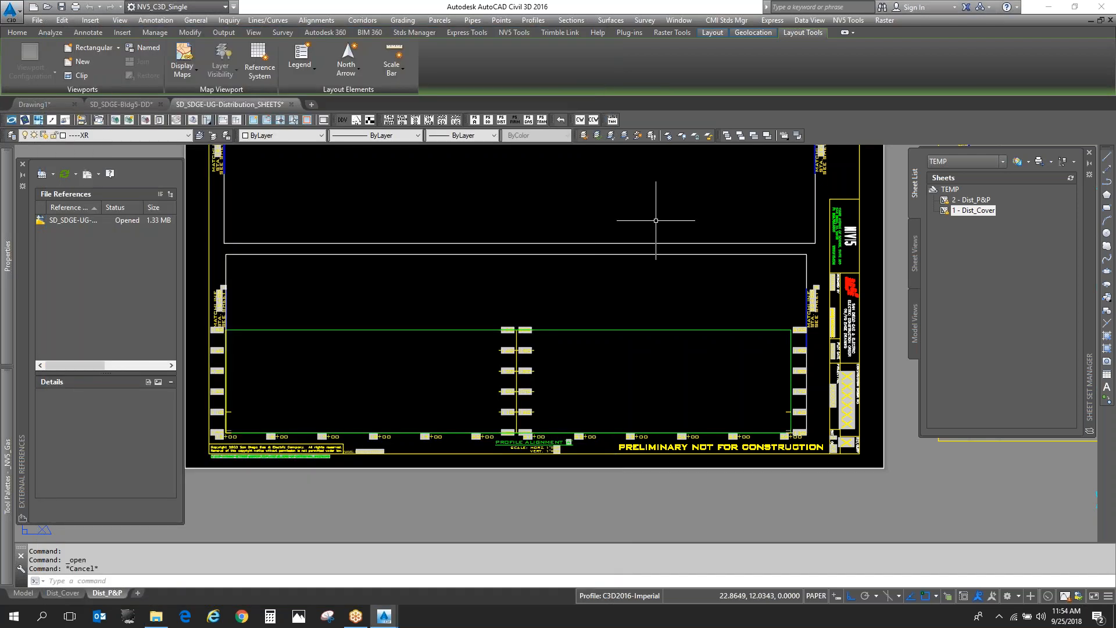
left_click(968, 161)
left_click(986, 225)
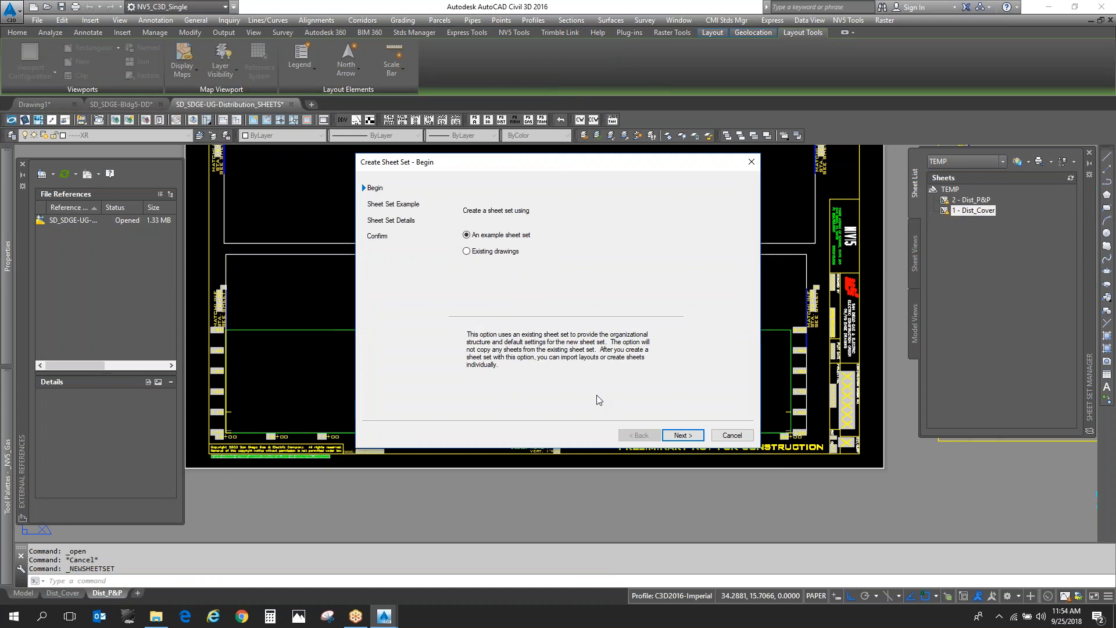
left_click(682, 435)
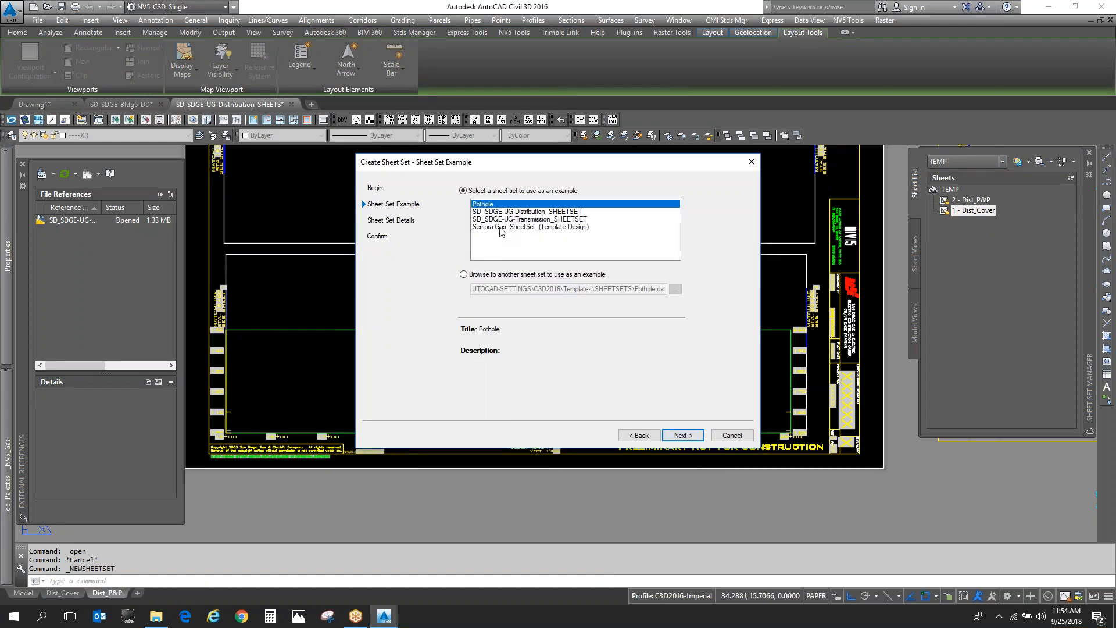
left_click(502, 228)
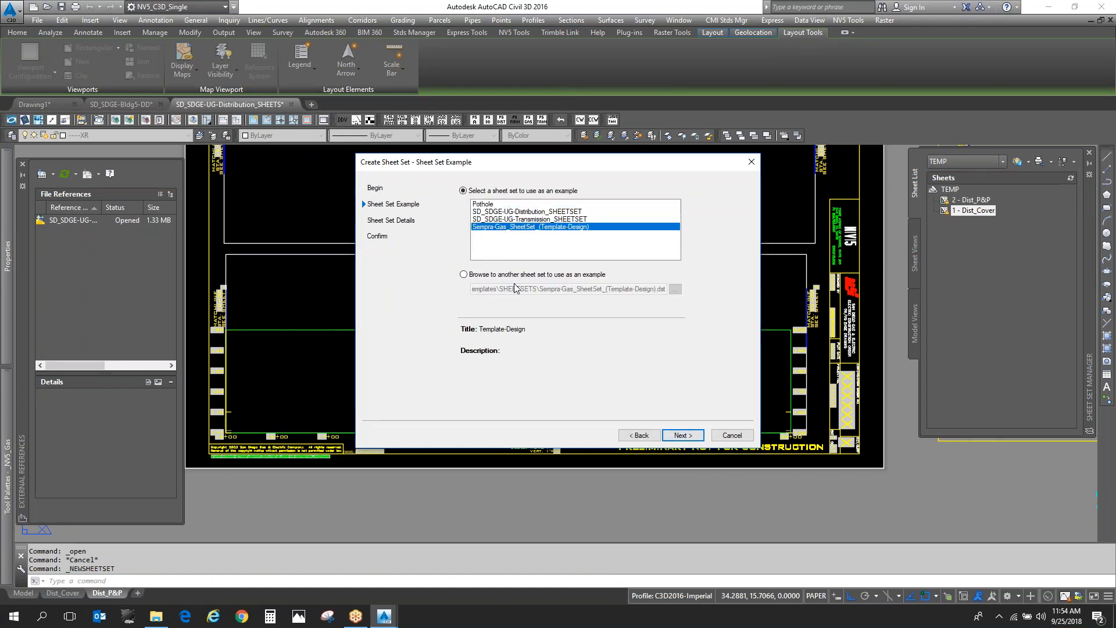